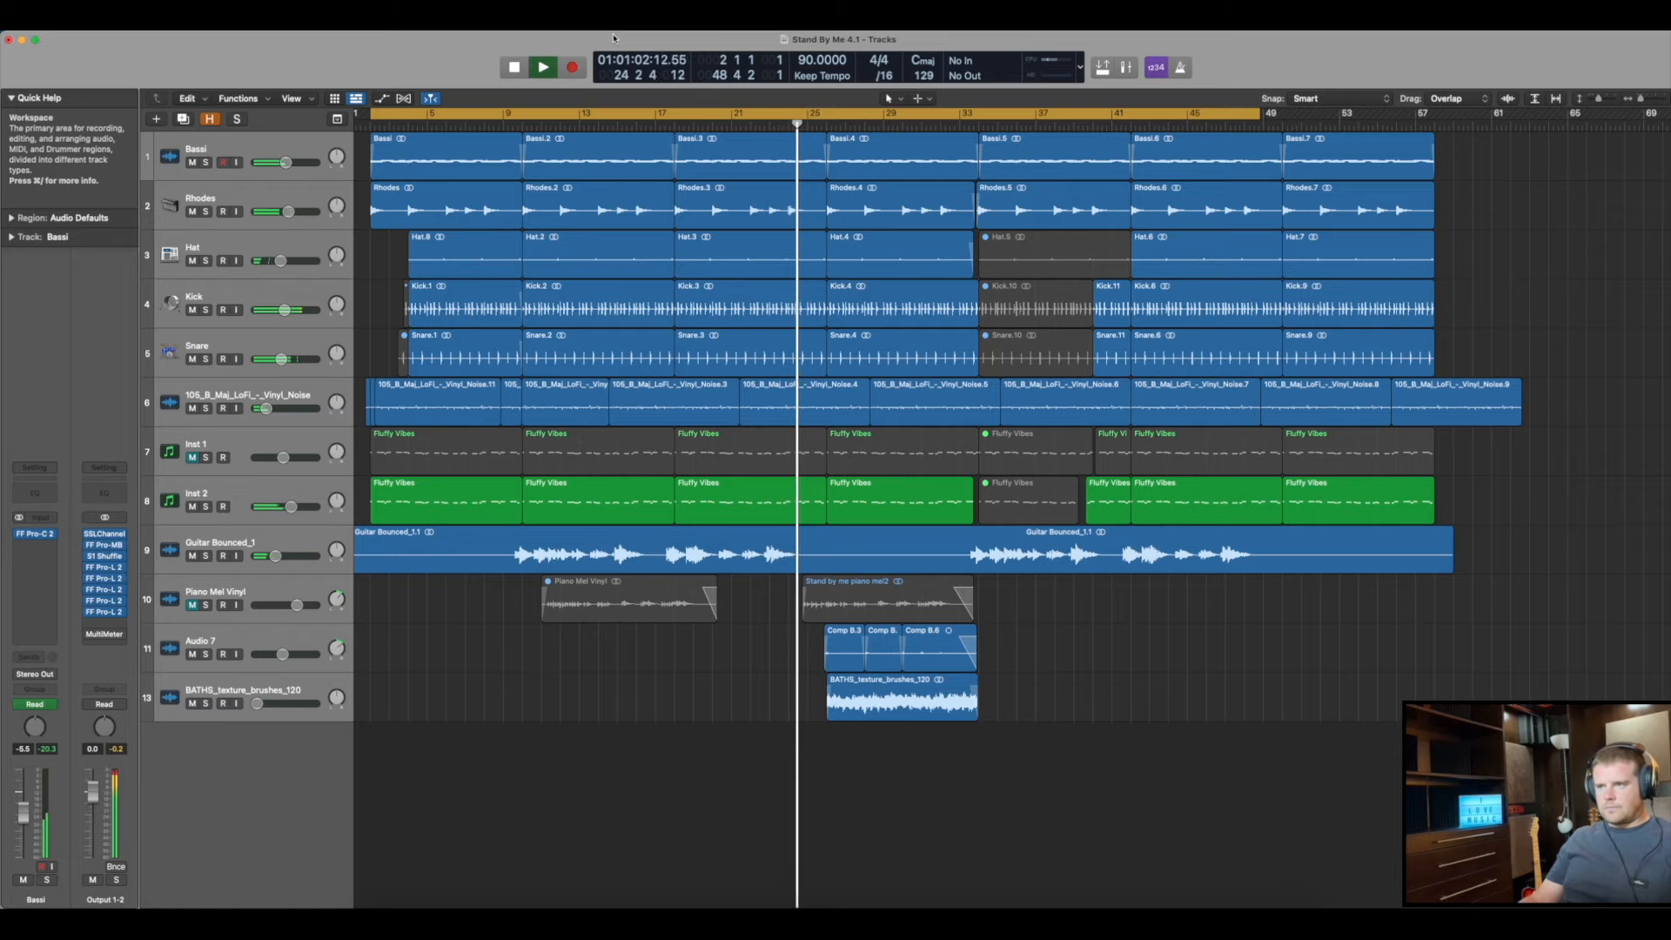
Stop playback and close the Stand By Me 4.1 project
{"action": "key", "text": "space"}
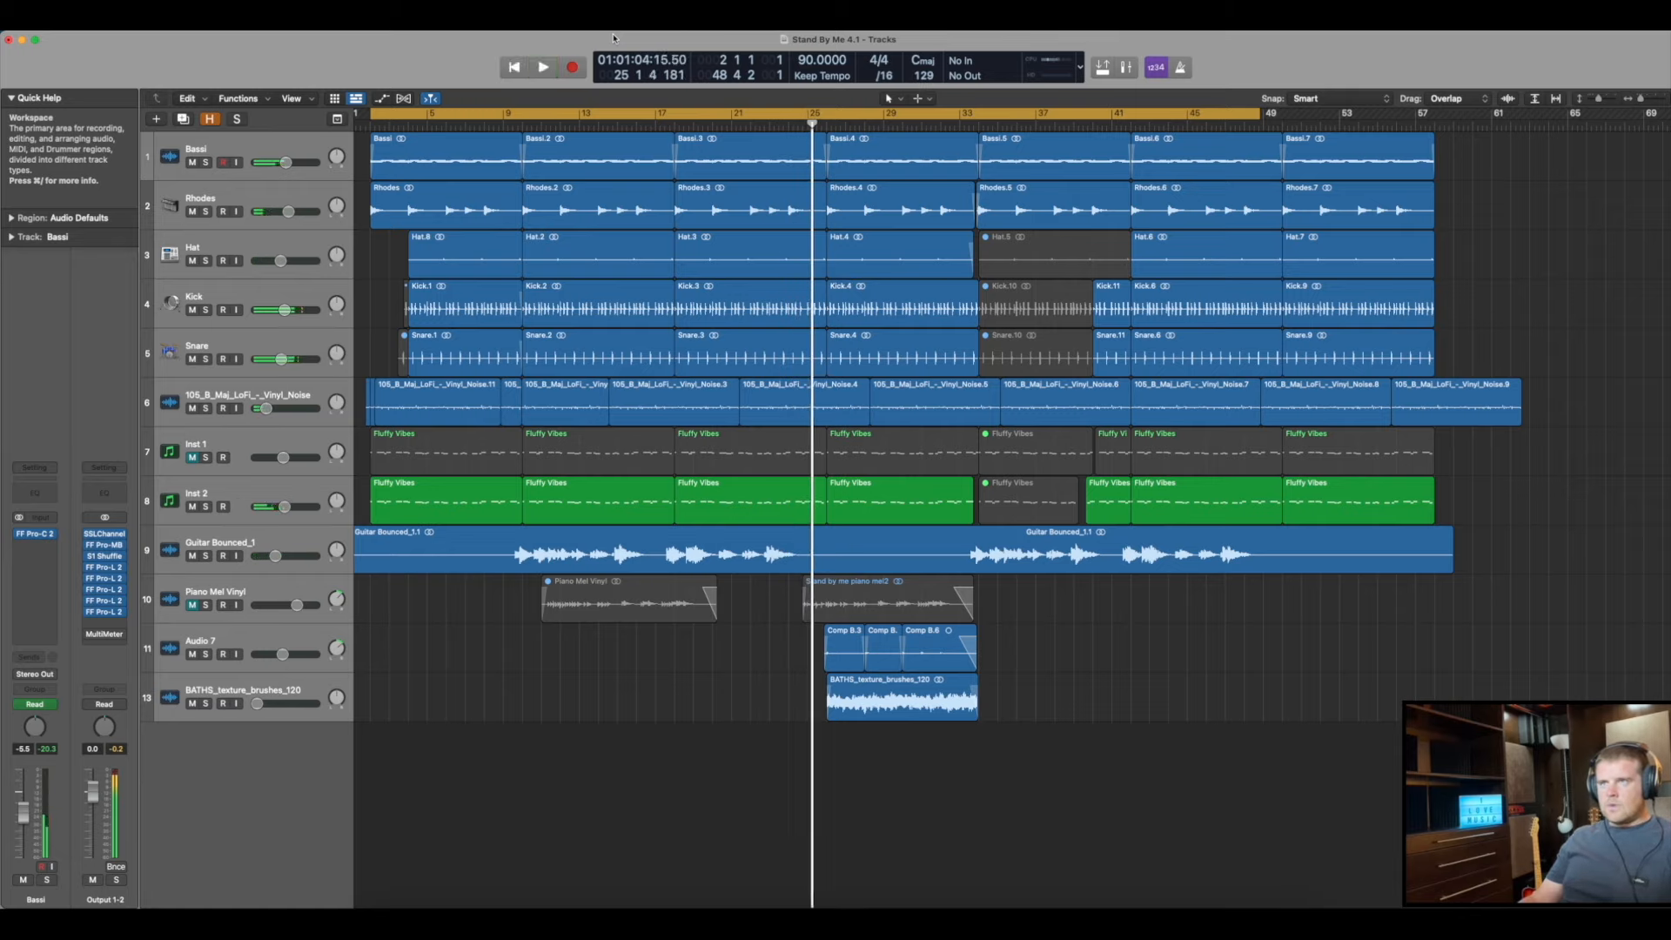
{"action": "left_click", "coordinate": [10, 41]}
{"action": "left_click", "coordinate": [865, 376]}
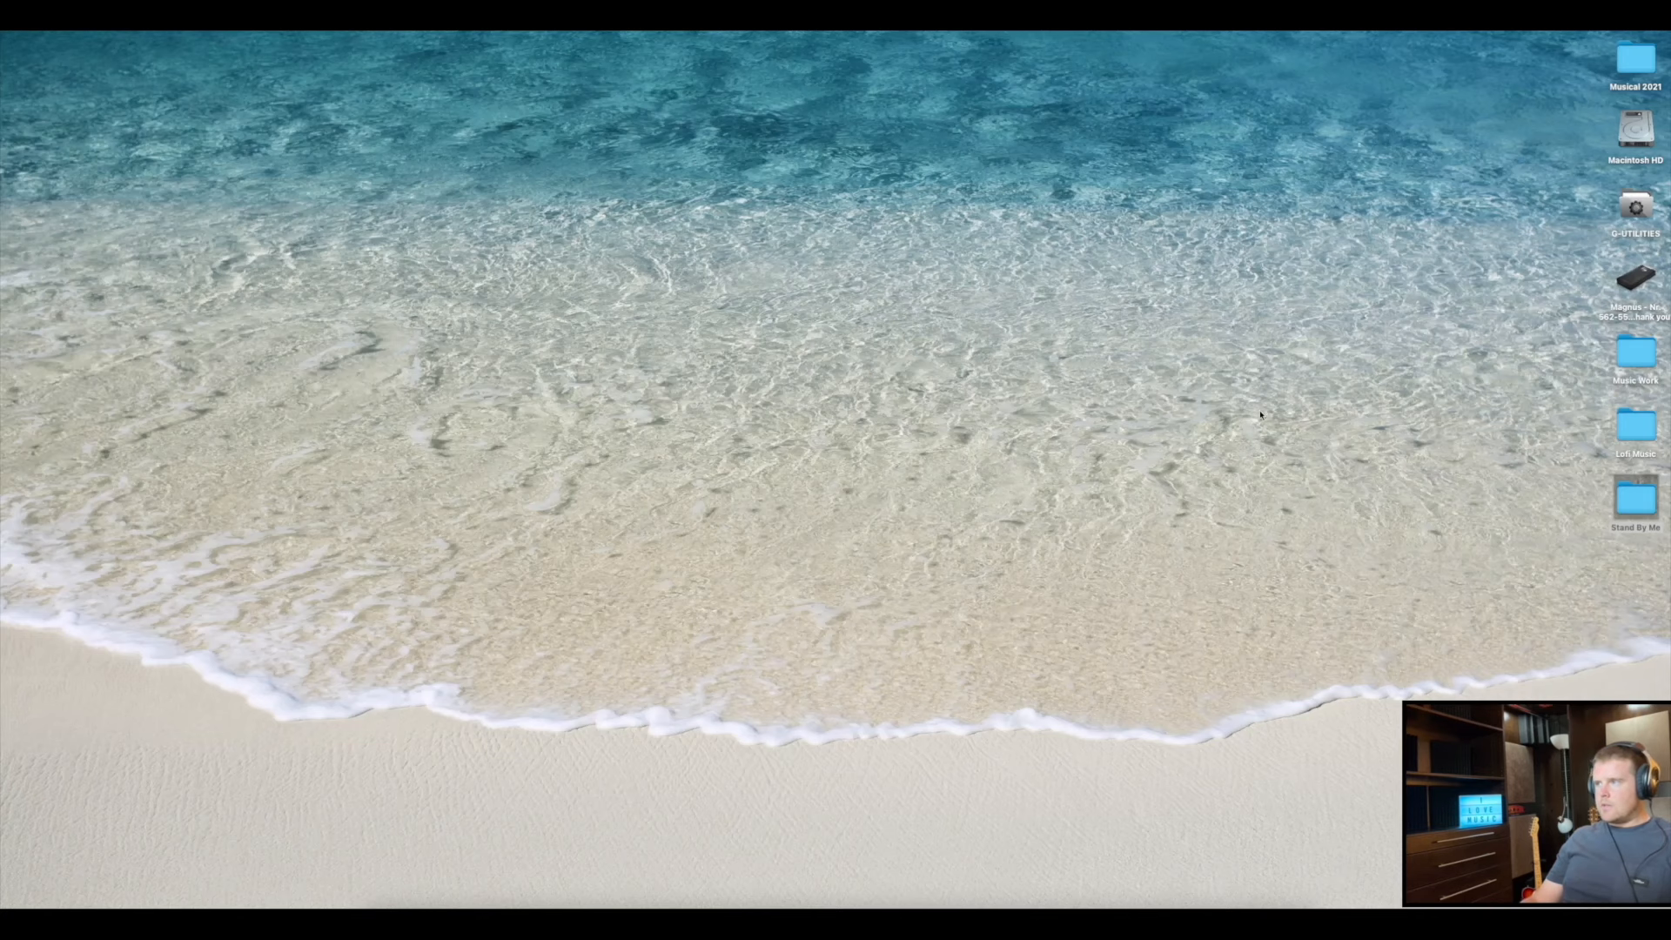
Open the Stand By Me.logicx project from the Stand By Me desktop folder and dismiss the missing plug-in alert
{"action": "double_click", "coordinate": [1636, 501]}
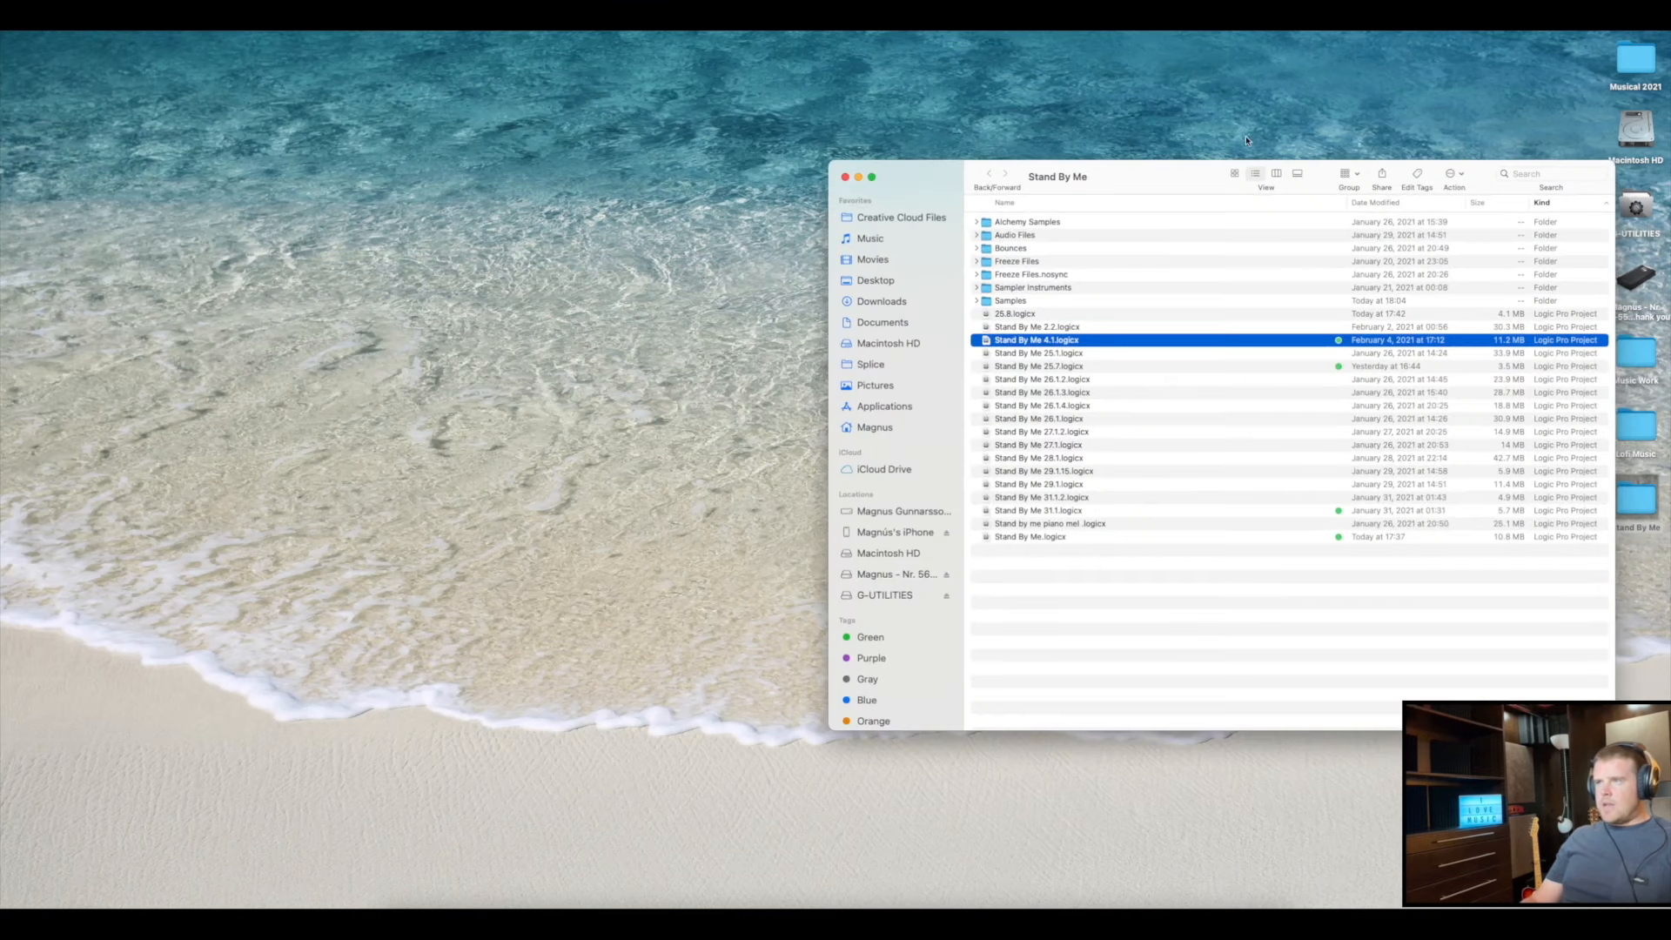
{"action": "left_click_drag", "start_coordinate": [1207, 172], "coordinate": [957, 101]}
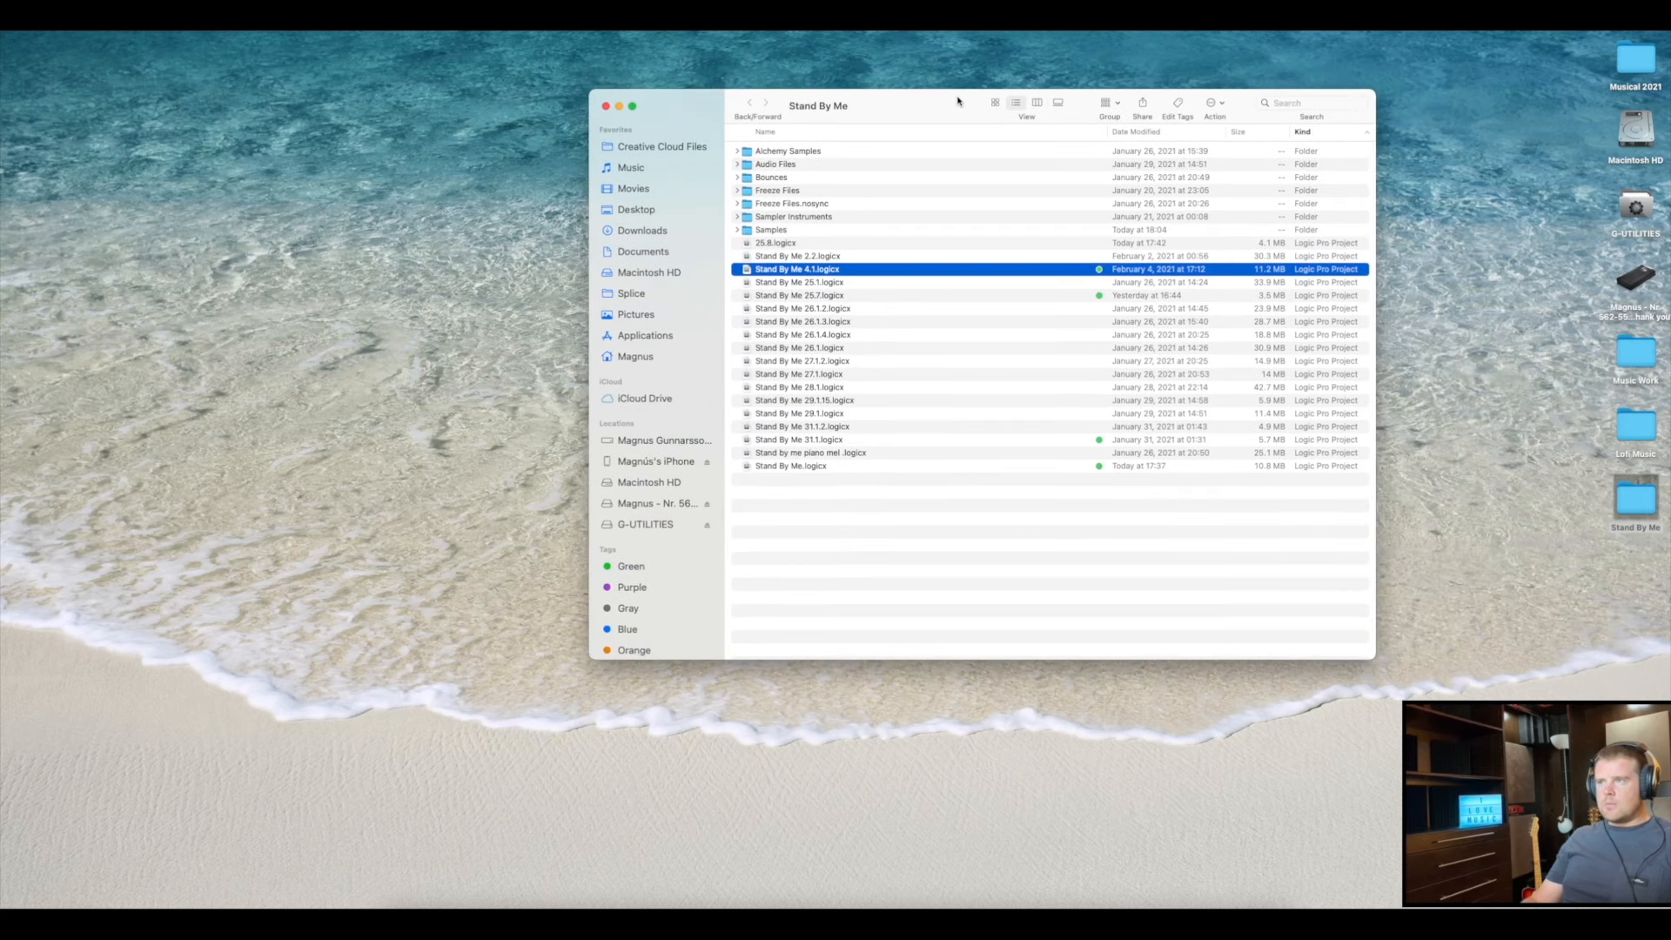
{"action": "left_click", "coordinate": [918, 466]}
{"action": "left_click_drag", "start_coordinate": [938, 113], "coordinate": [970, 223]}
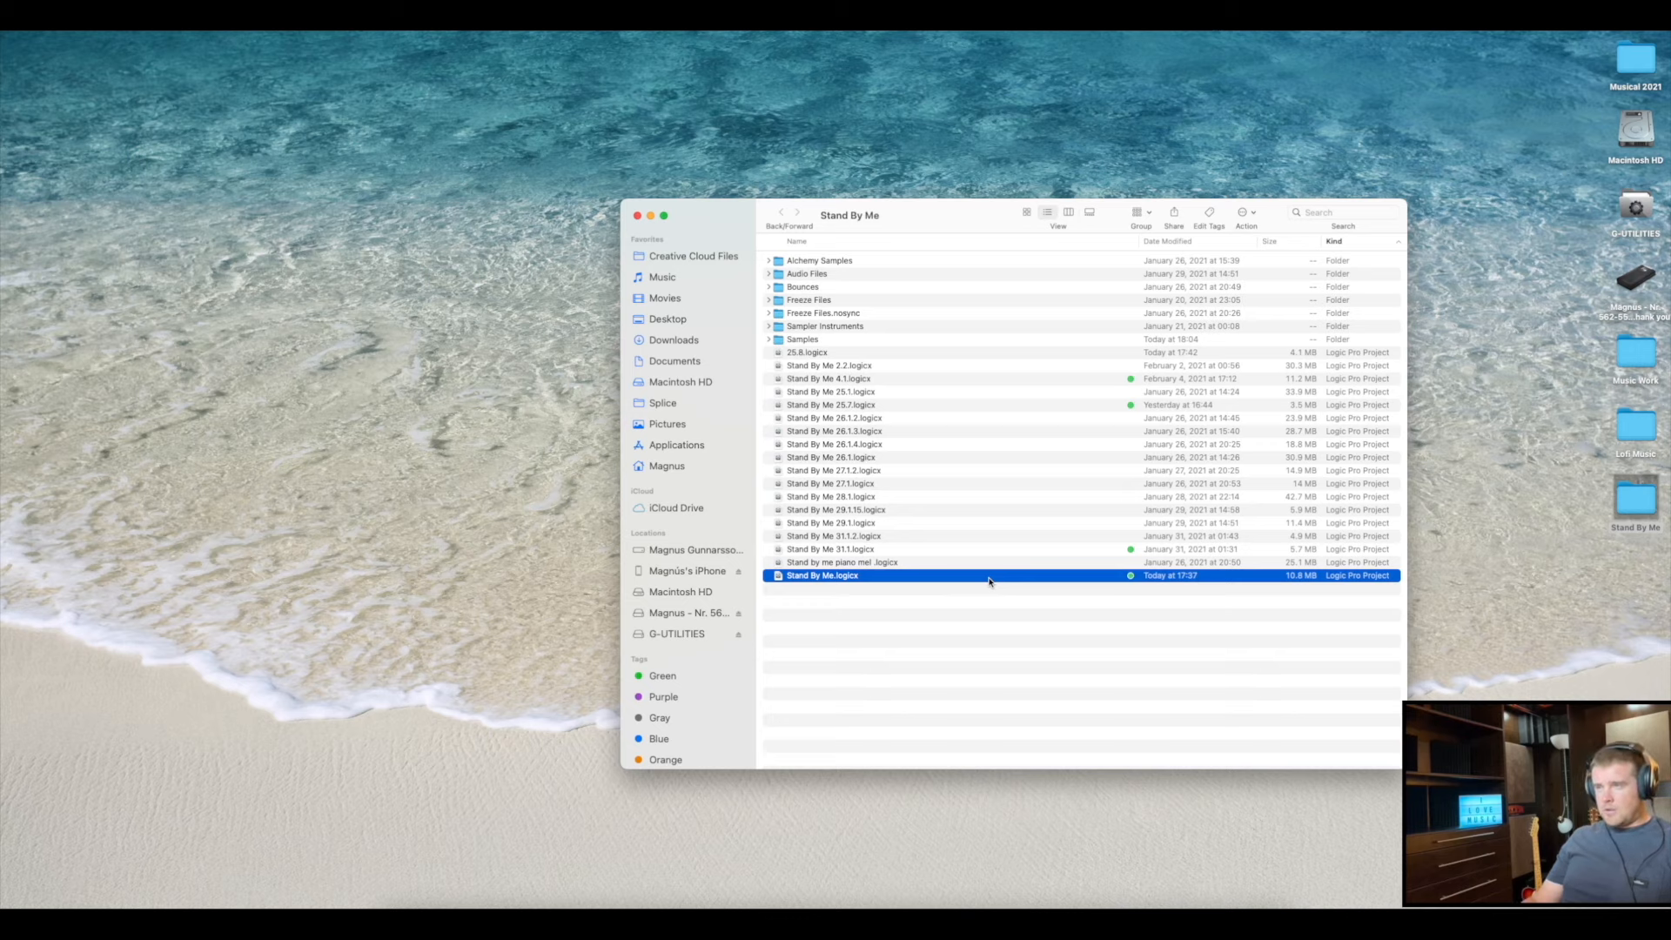
{"action": "double_click", "coordinate": [989, 575]}
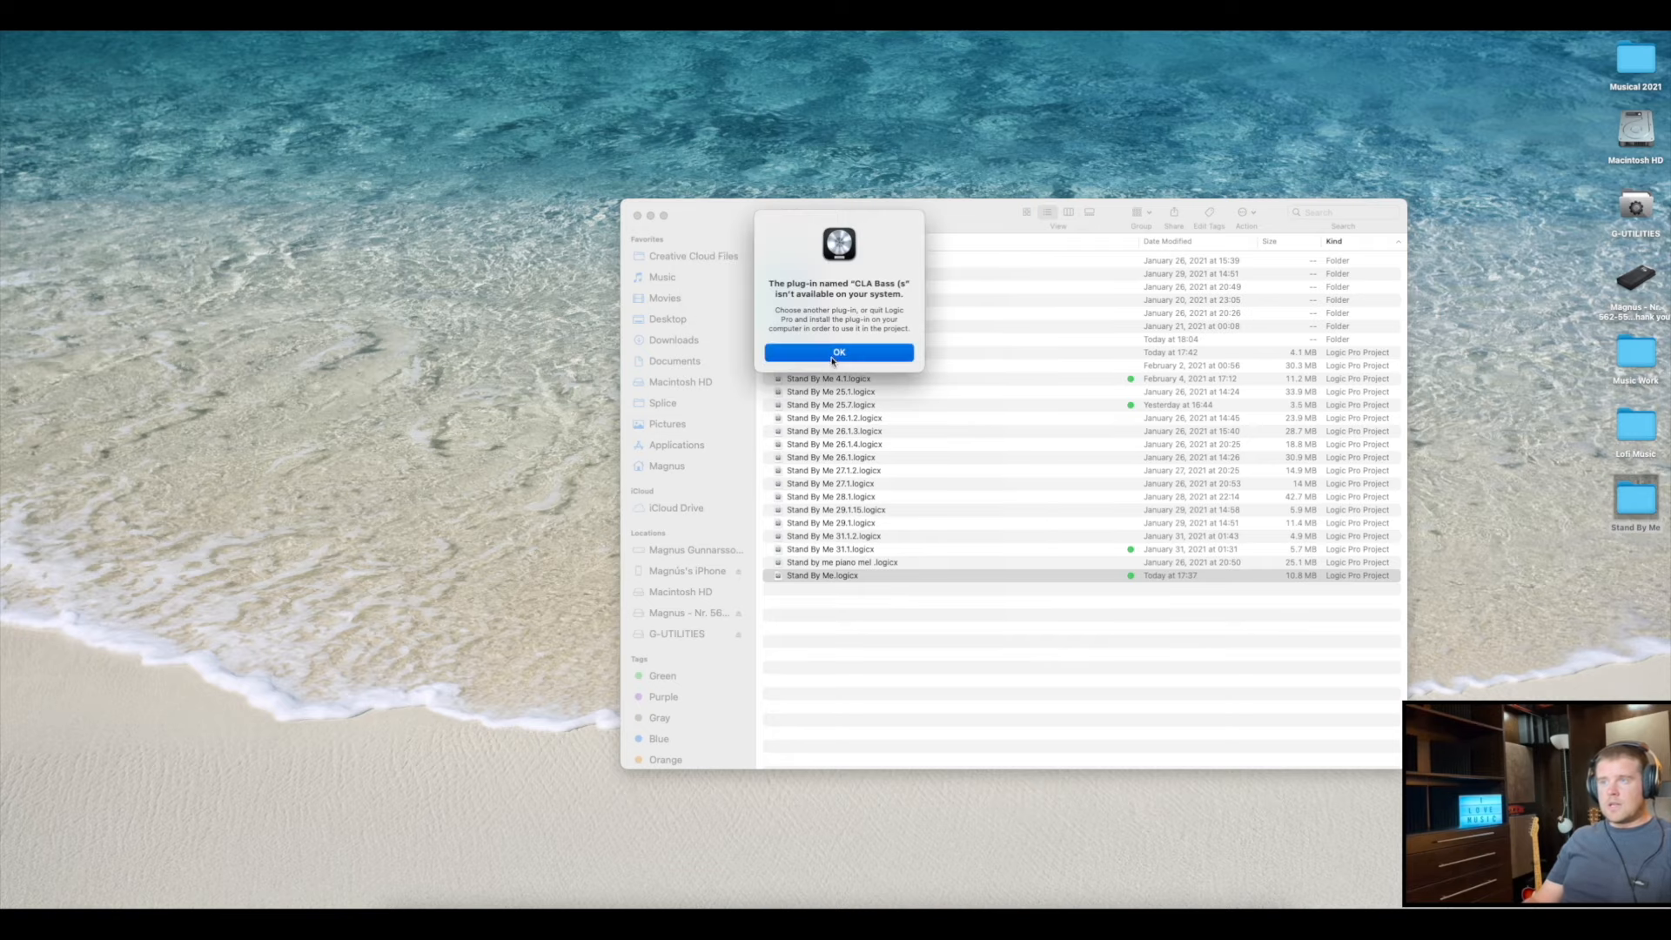
{"action": "left_click", "coordinate": [832, 355]}
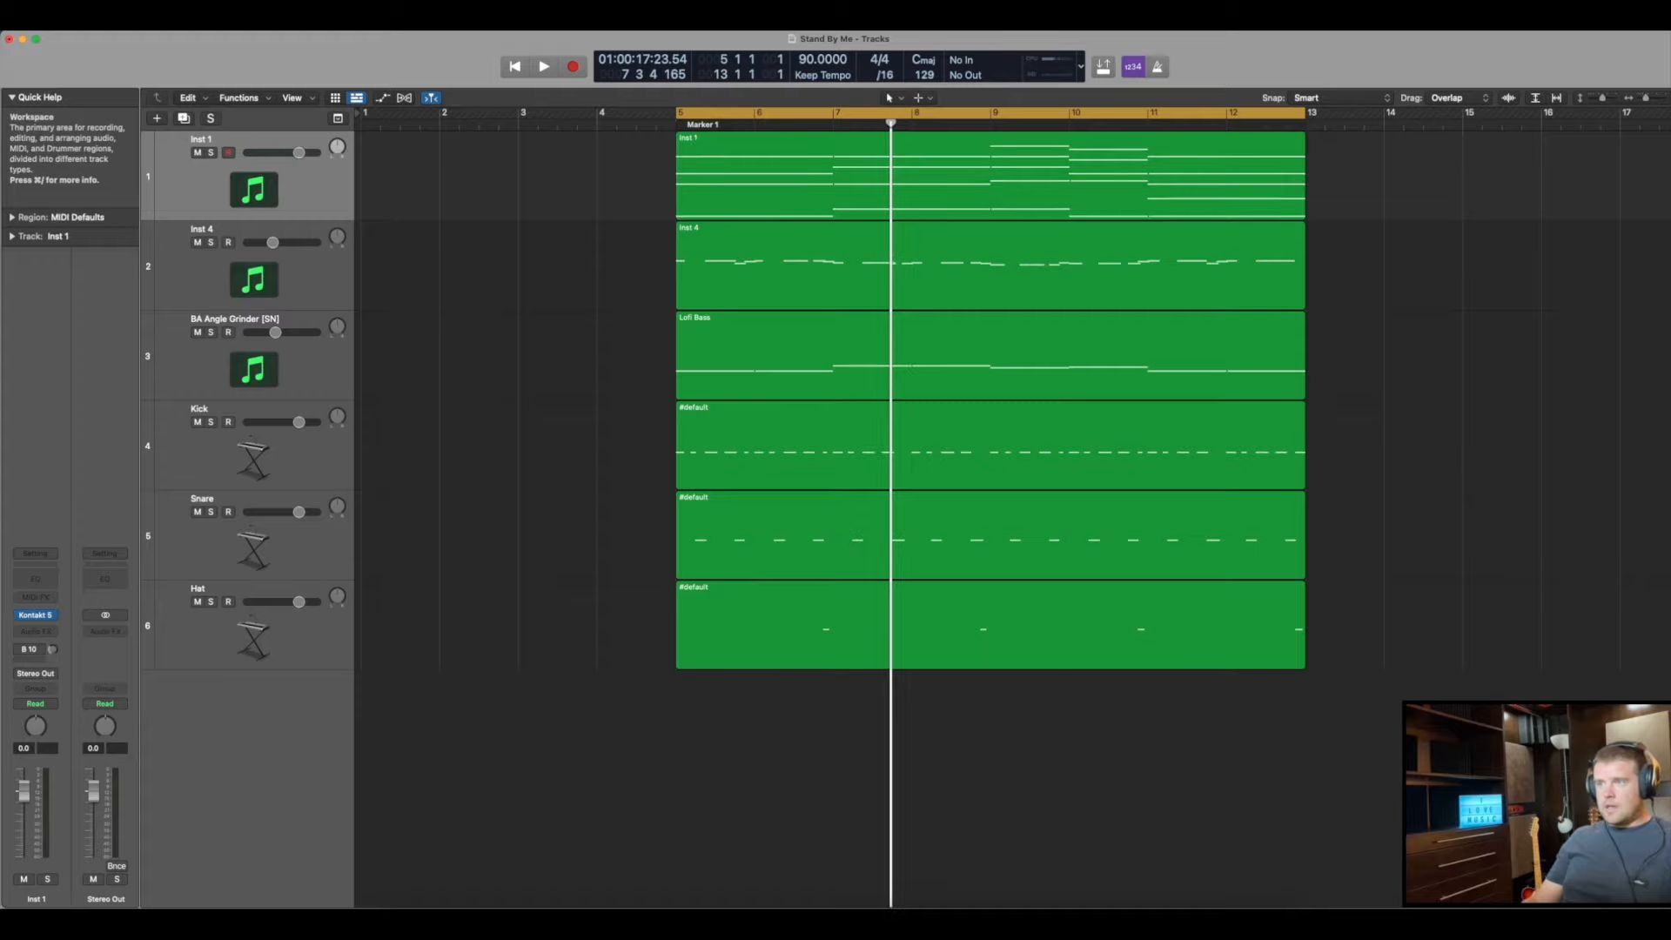
Solo the Inst 1 track, play it and show its region in the Piano Roll
{"action": "left_click", "coordinate": [209, 152]}
{"action": "key", "text": "space"}
{"action": "double_click", "coordinate": [751, 157]}
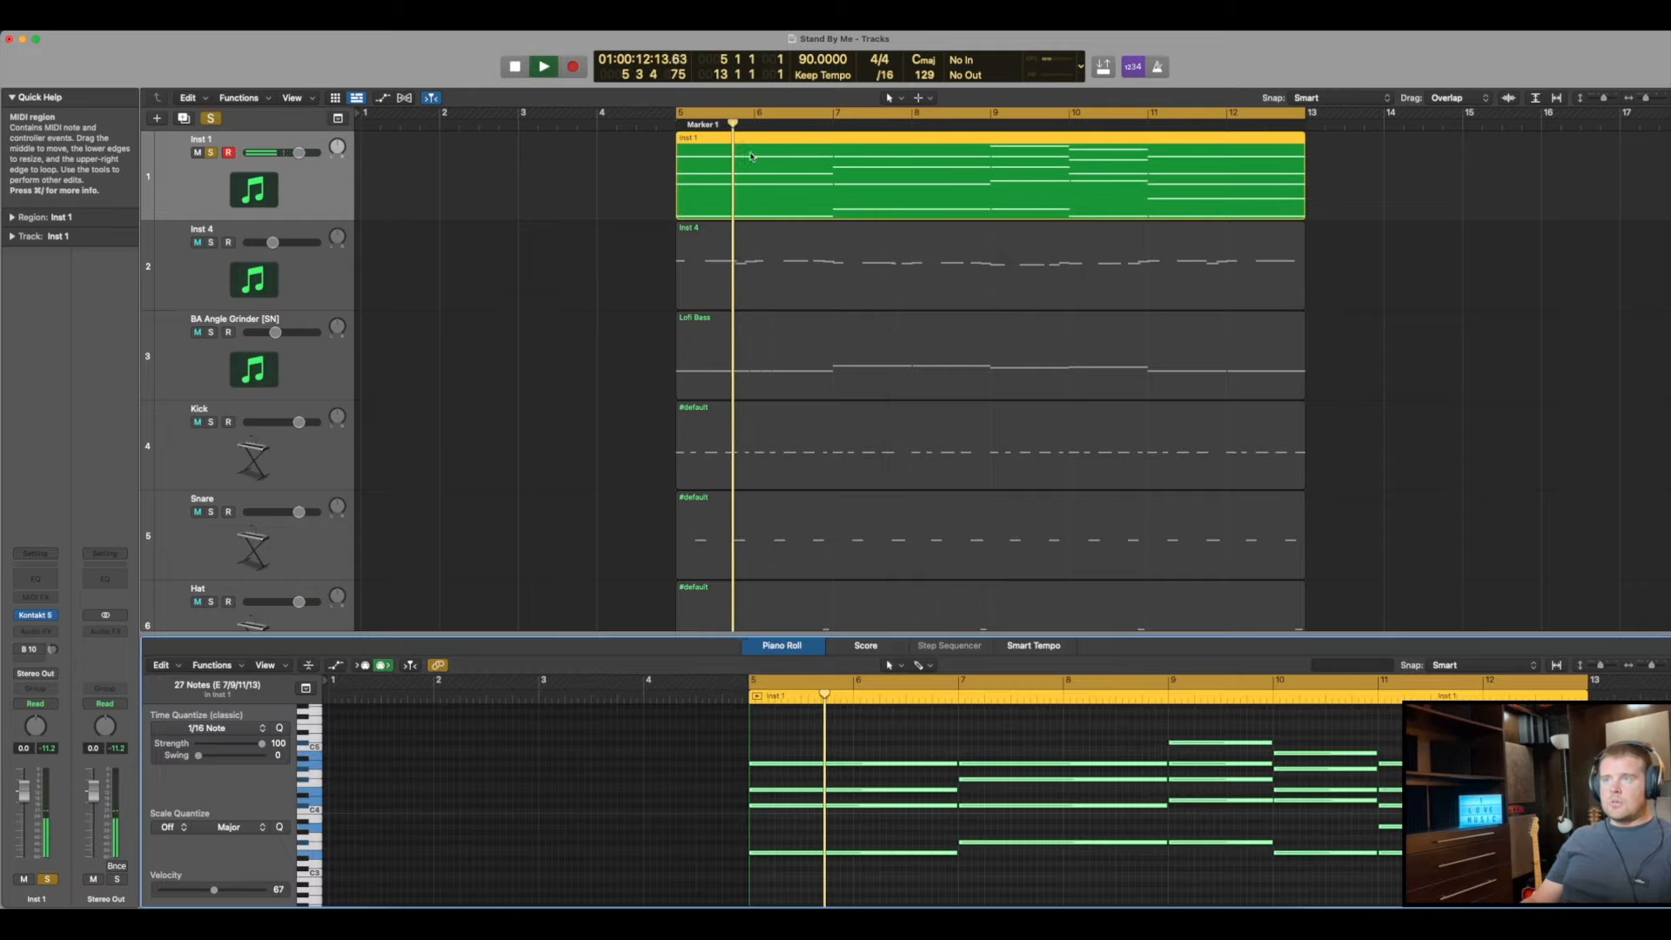
{"action": "left_click", "coordinate": [915, 735]}
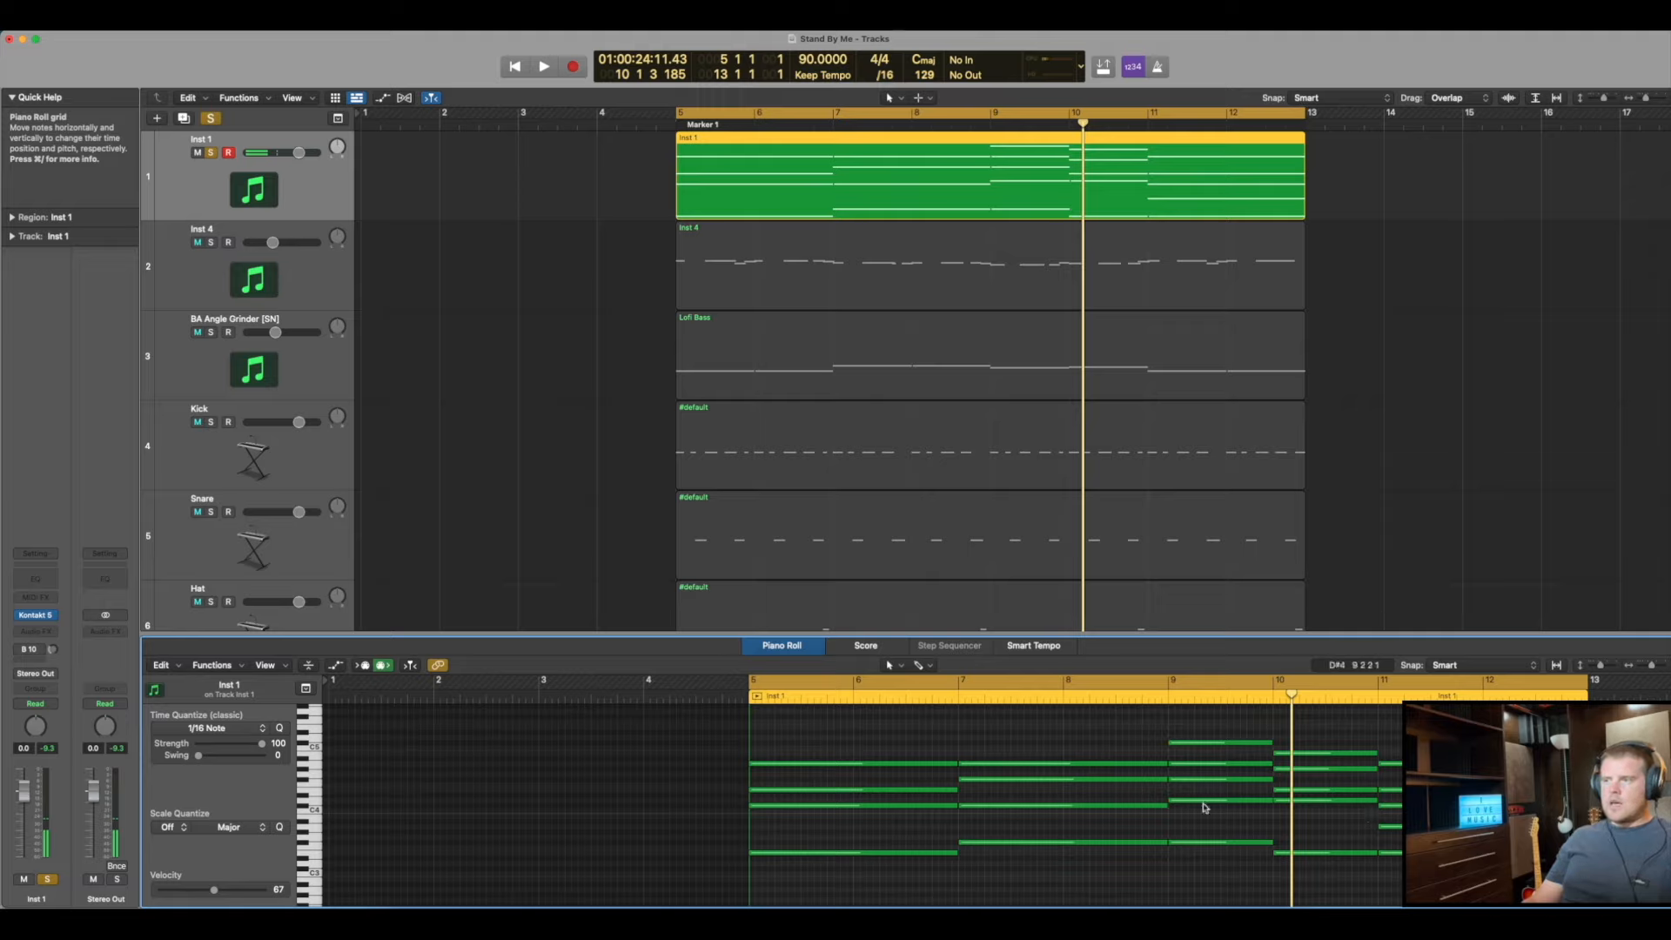
Mute the row of lowest bass notes in the Inst 1 region
{"action": "left_click_drag", "start_coordinate": [1463, 867], "coordinate": [776, 841]}
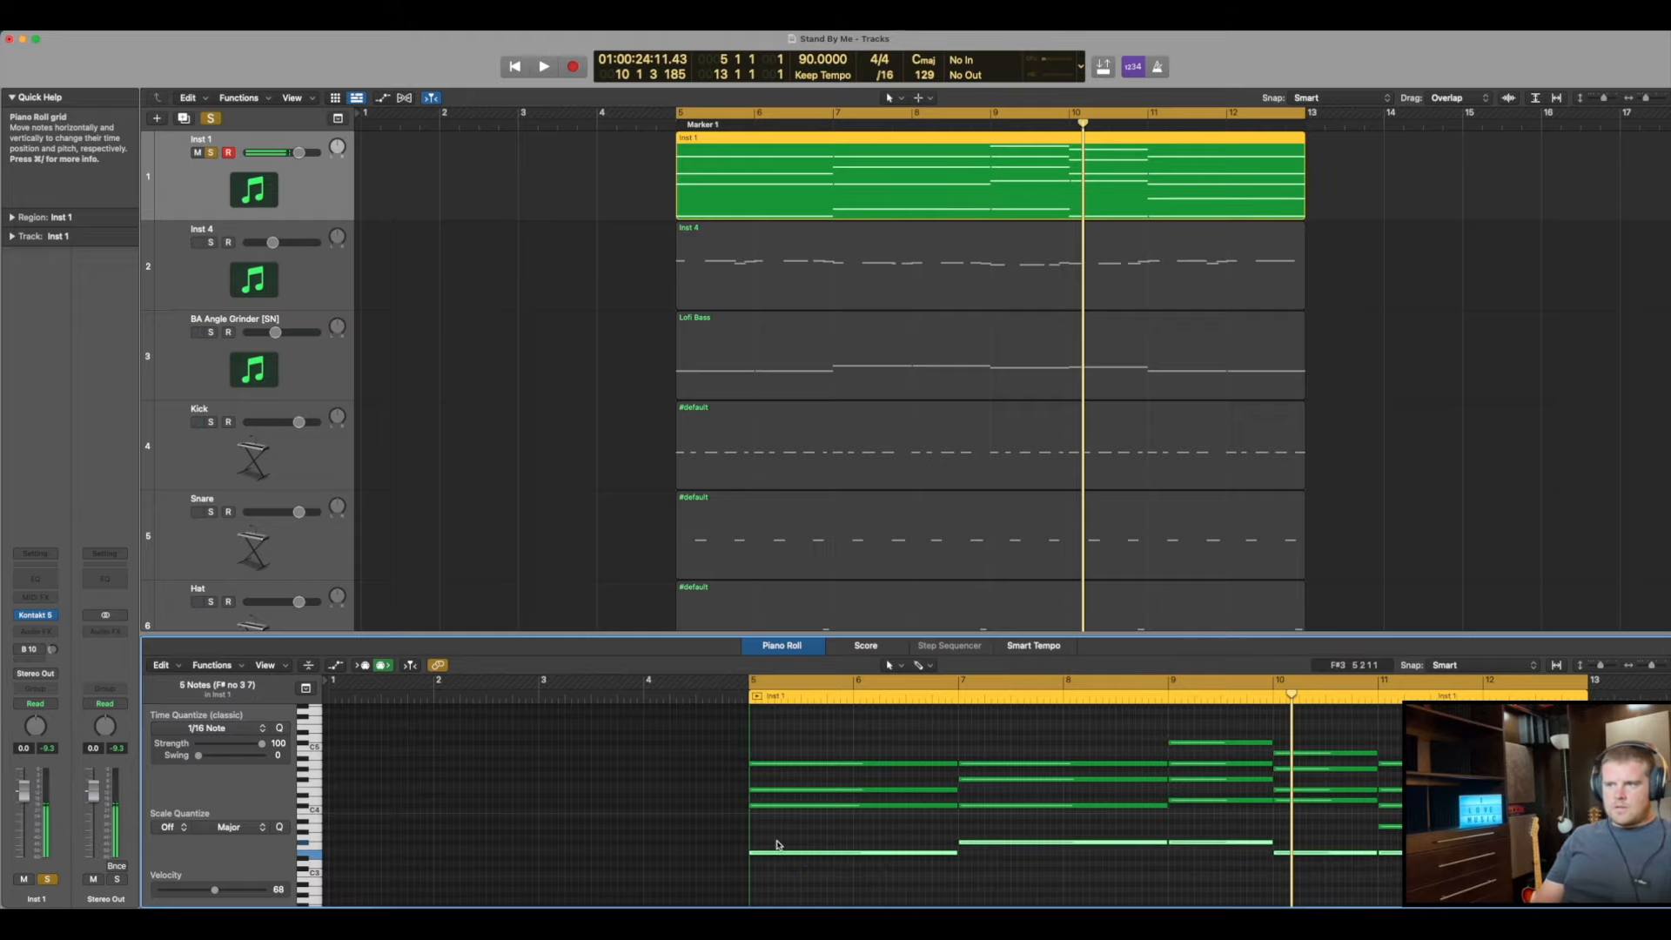
{"action": "left_click", "coordinate": [777, 844]}
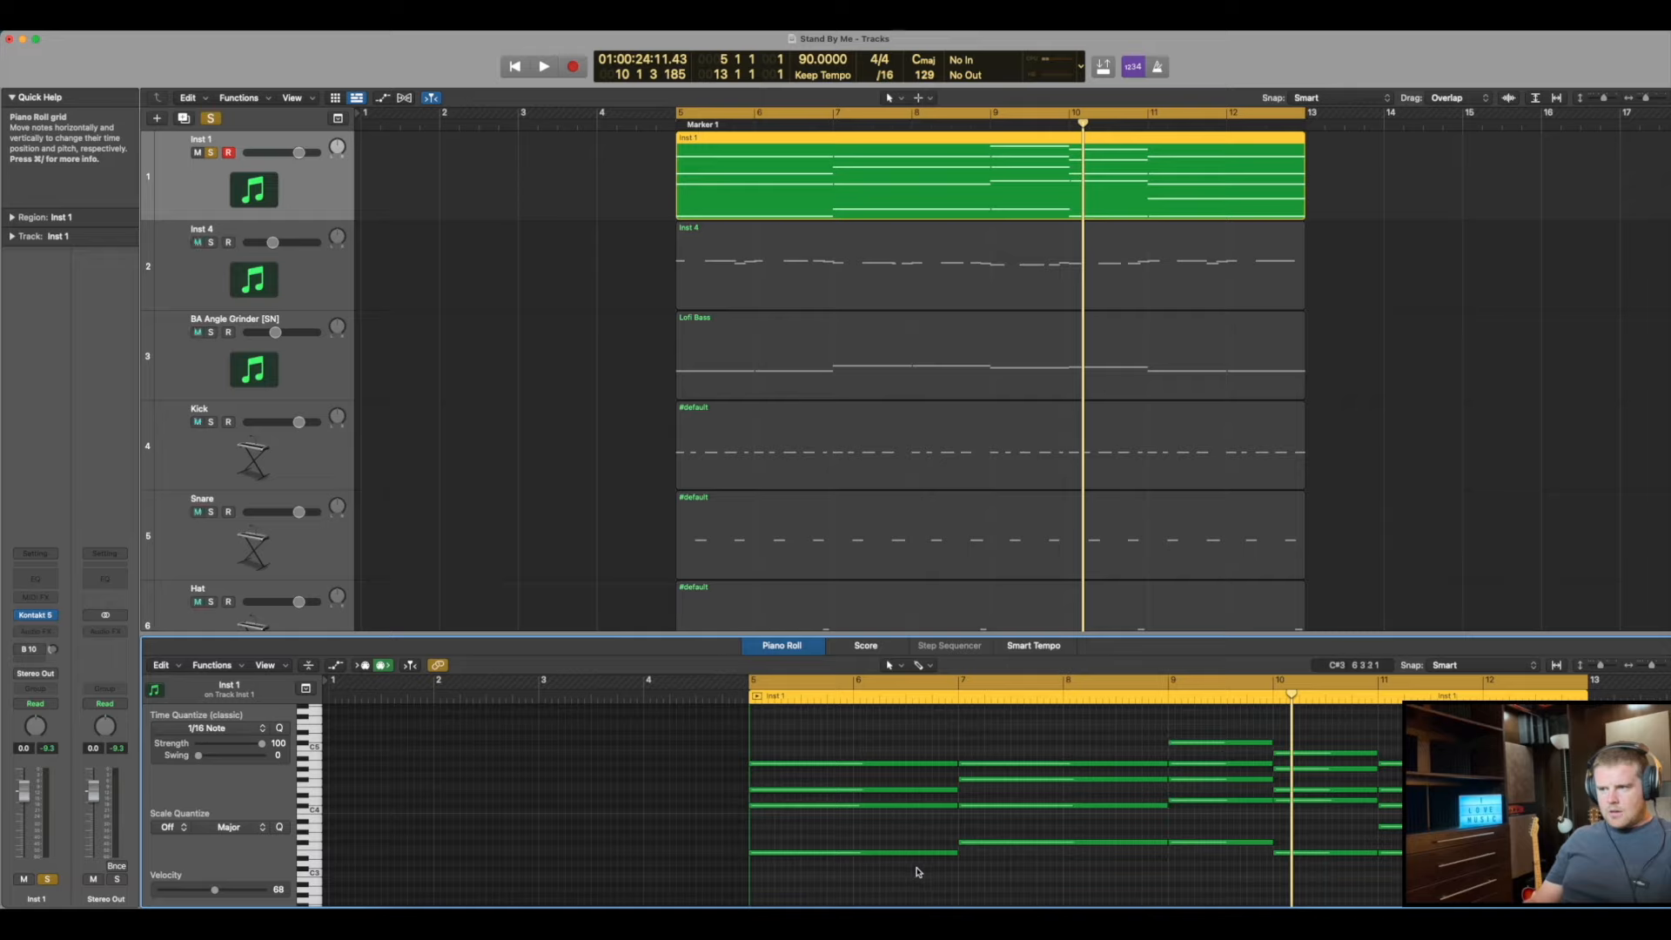
{"action": "left_click_drag", "start_coordinate": [1438, 879], "coordinate": [850, 838]}
{"action": "key", "text": "ctrl+m"}
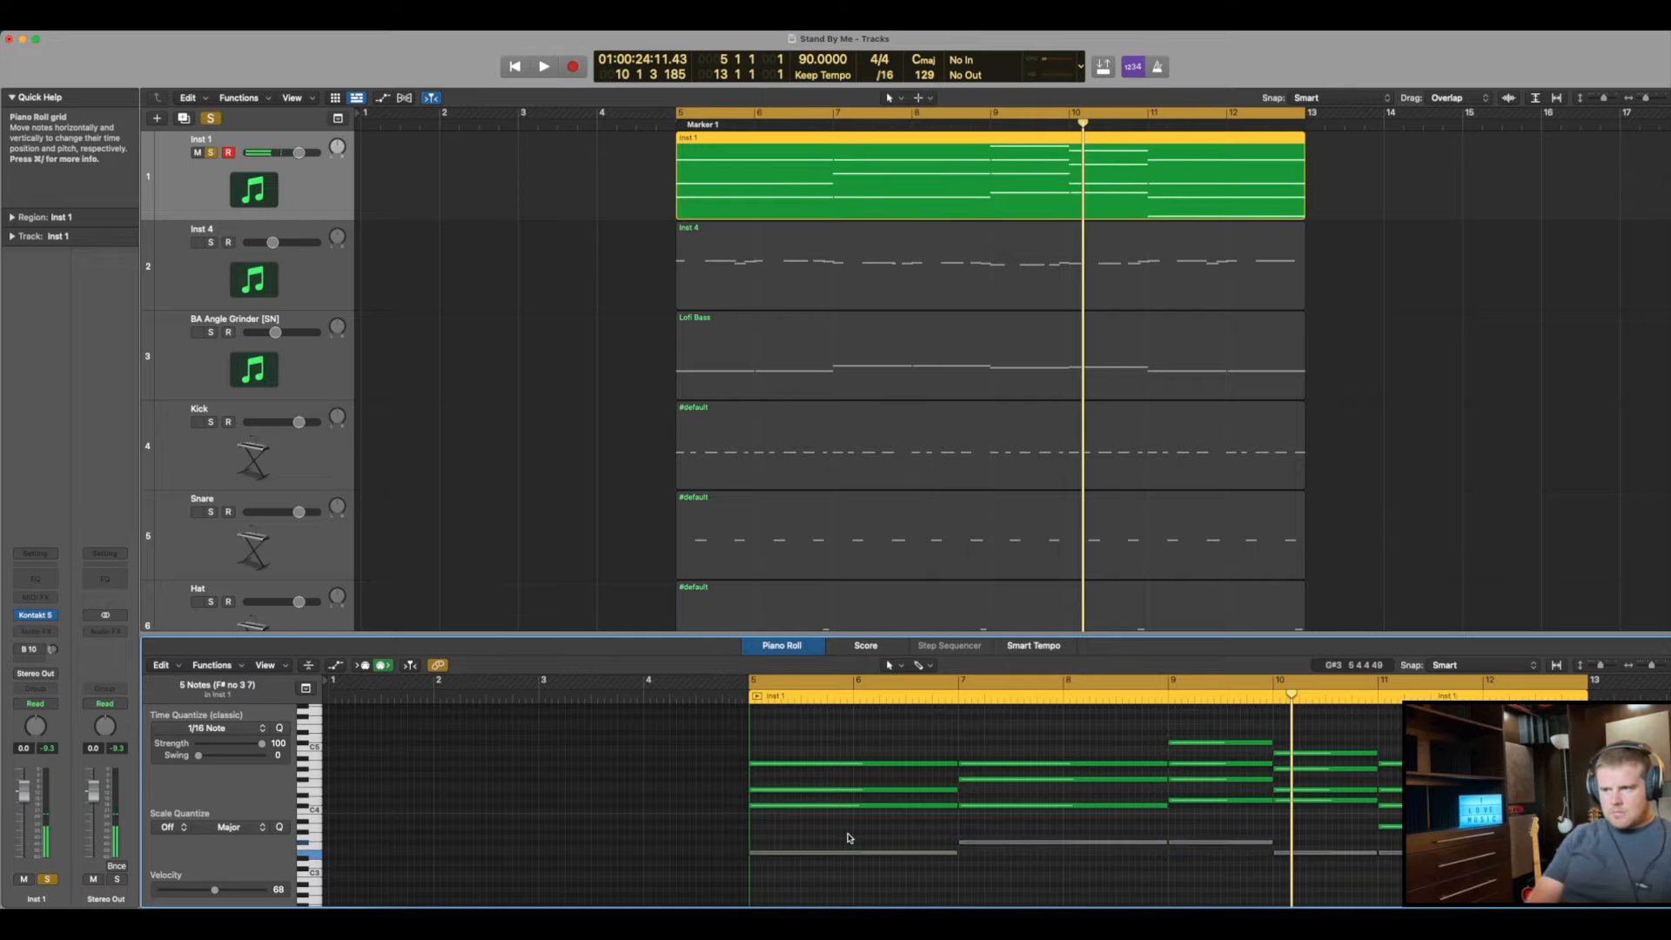
Play the Inst 1 chords while toggling the lowest notes' mute to compare the sound, and close the Piano Roll
{"action": "key", "text": "space"}
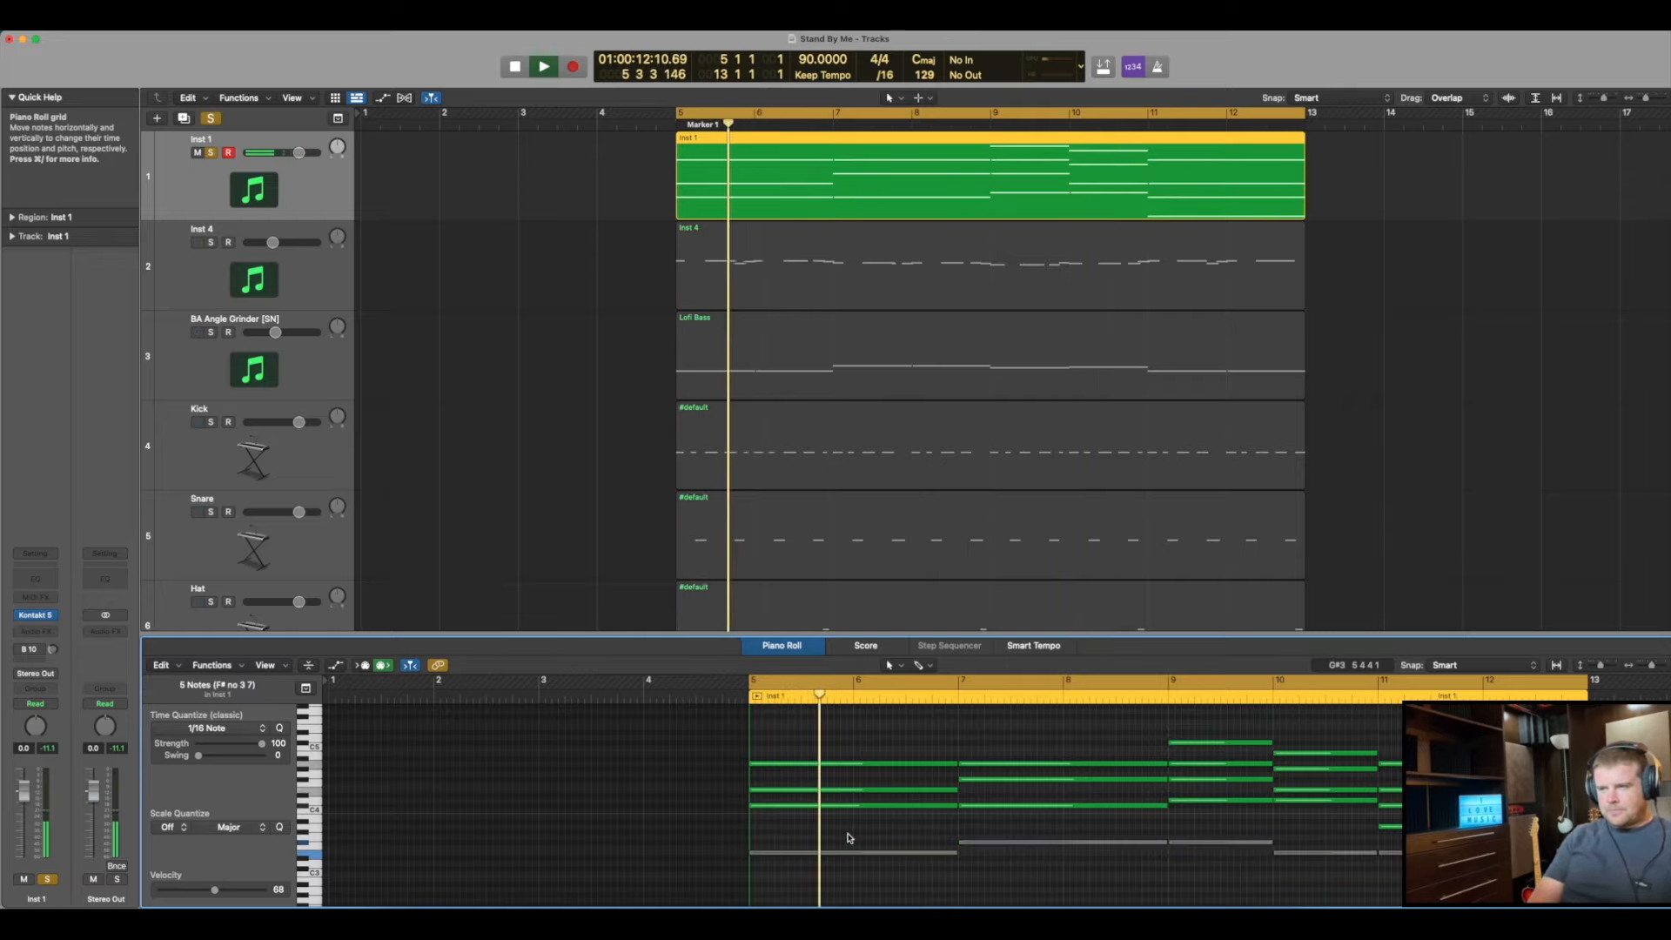
{"action": "key", "text": "ctrl+m"}
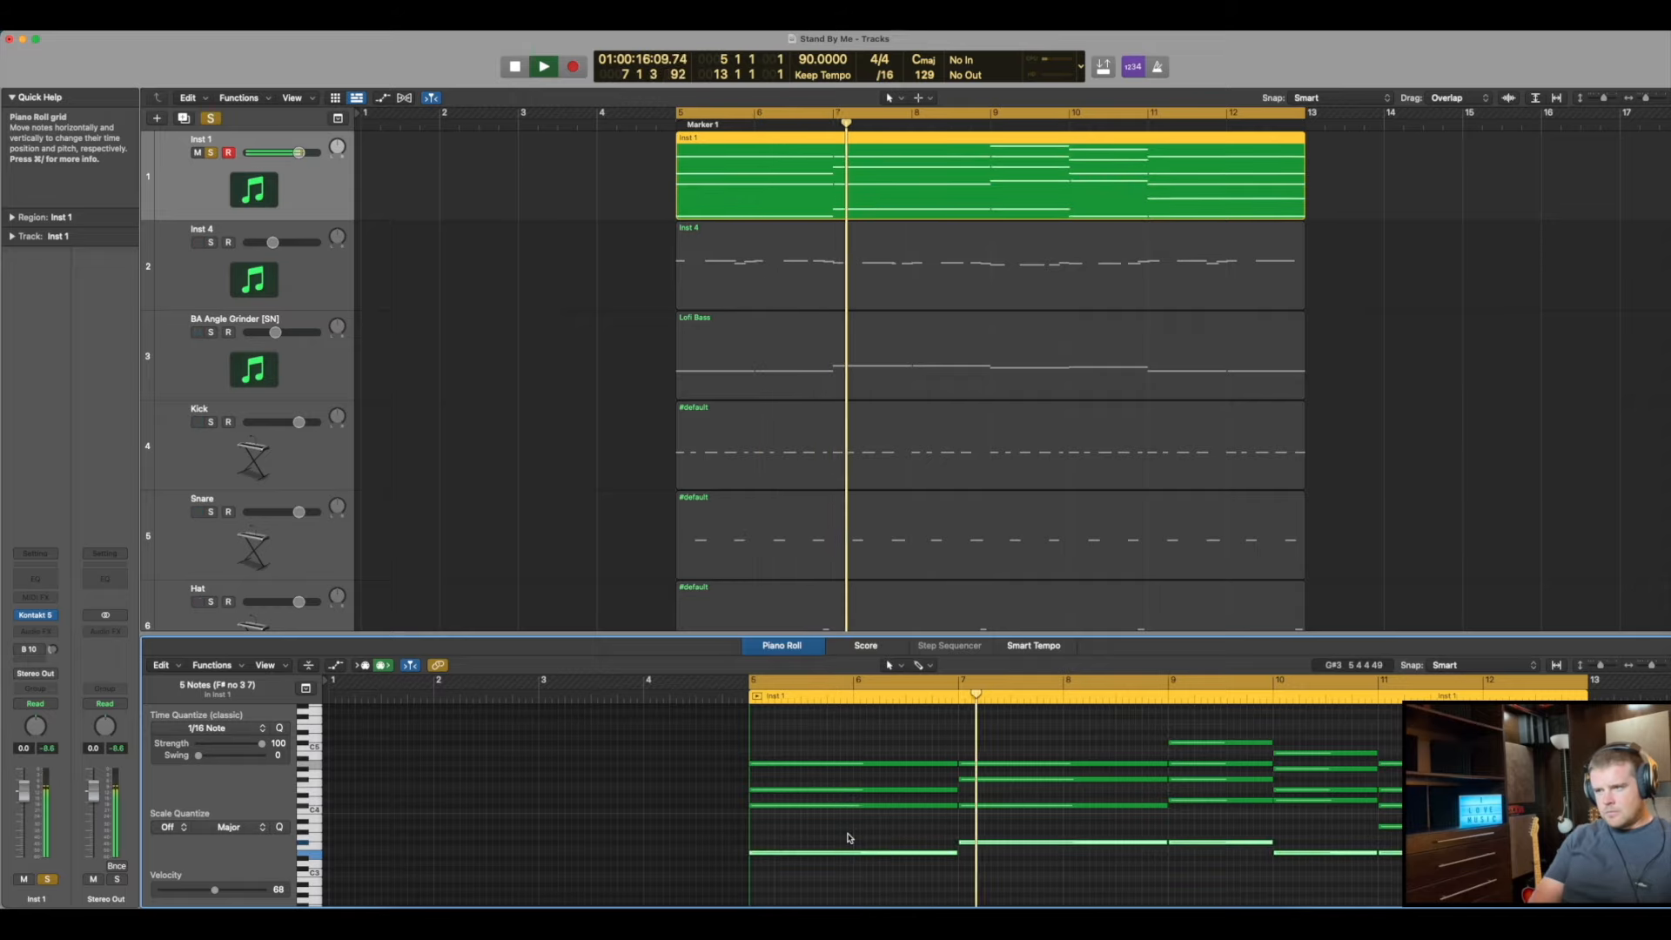
{"action": "key", "text": "ctrl+m"}
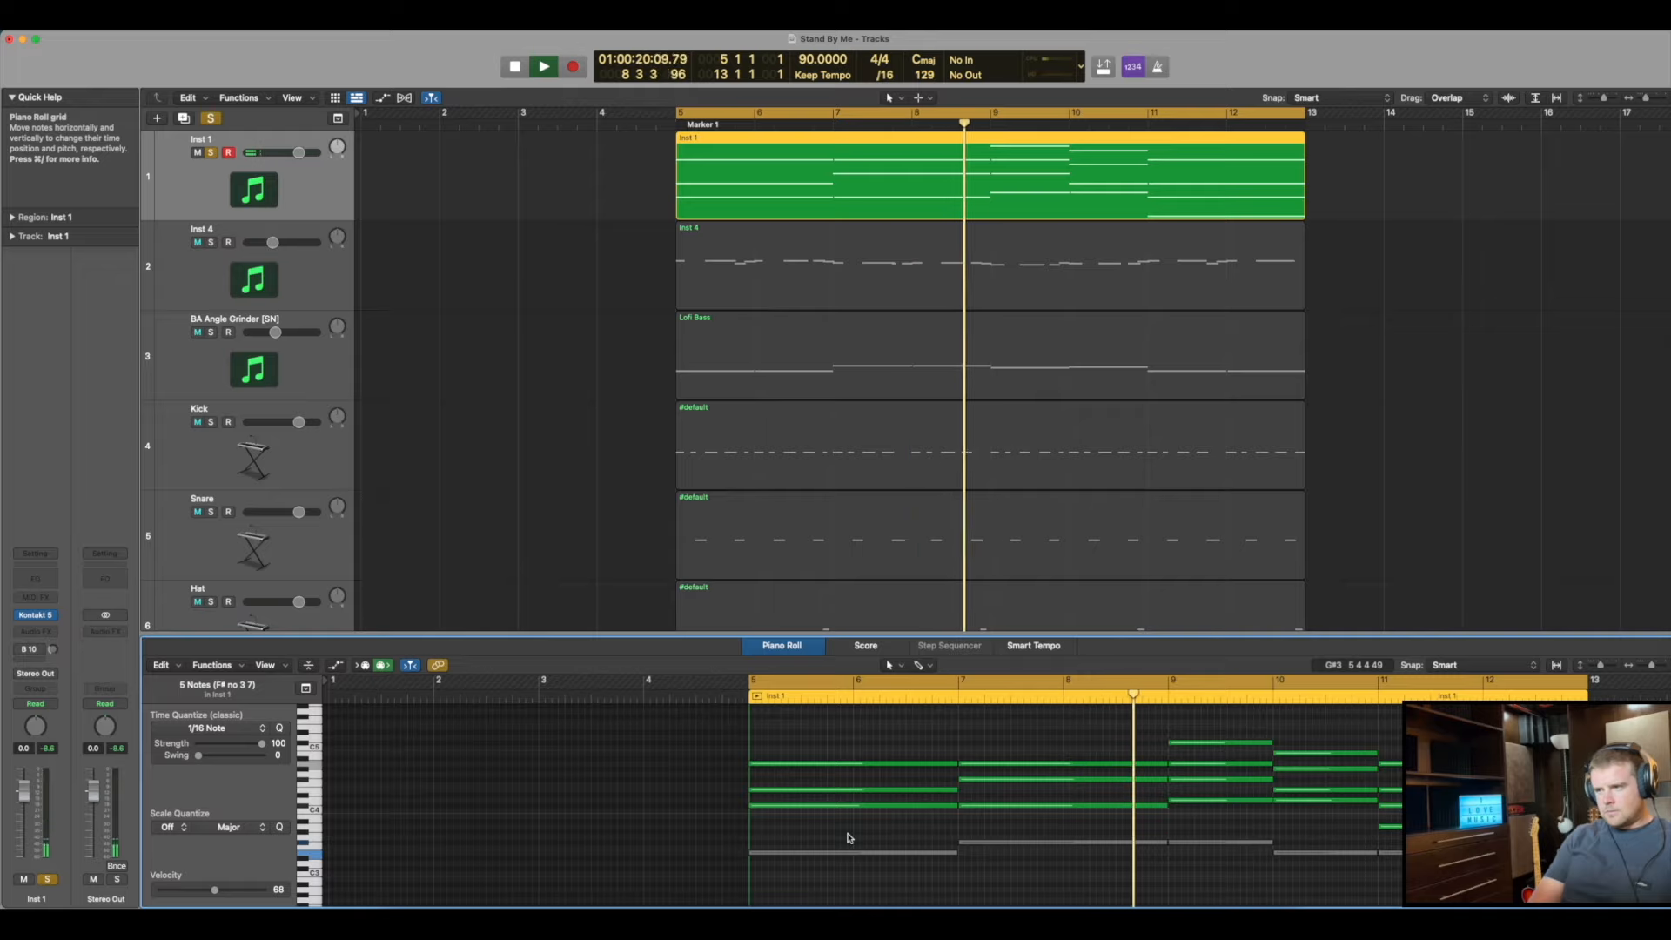
{"action": "key", "text": "ctrl+m"}
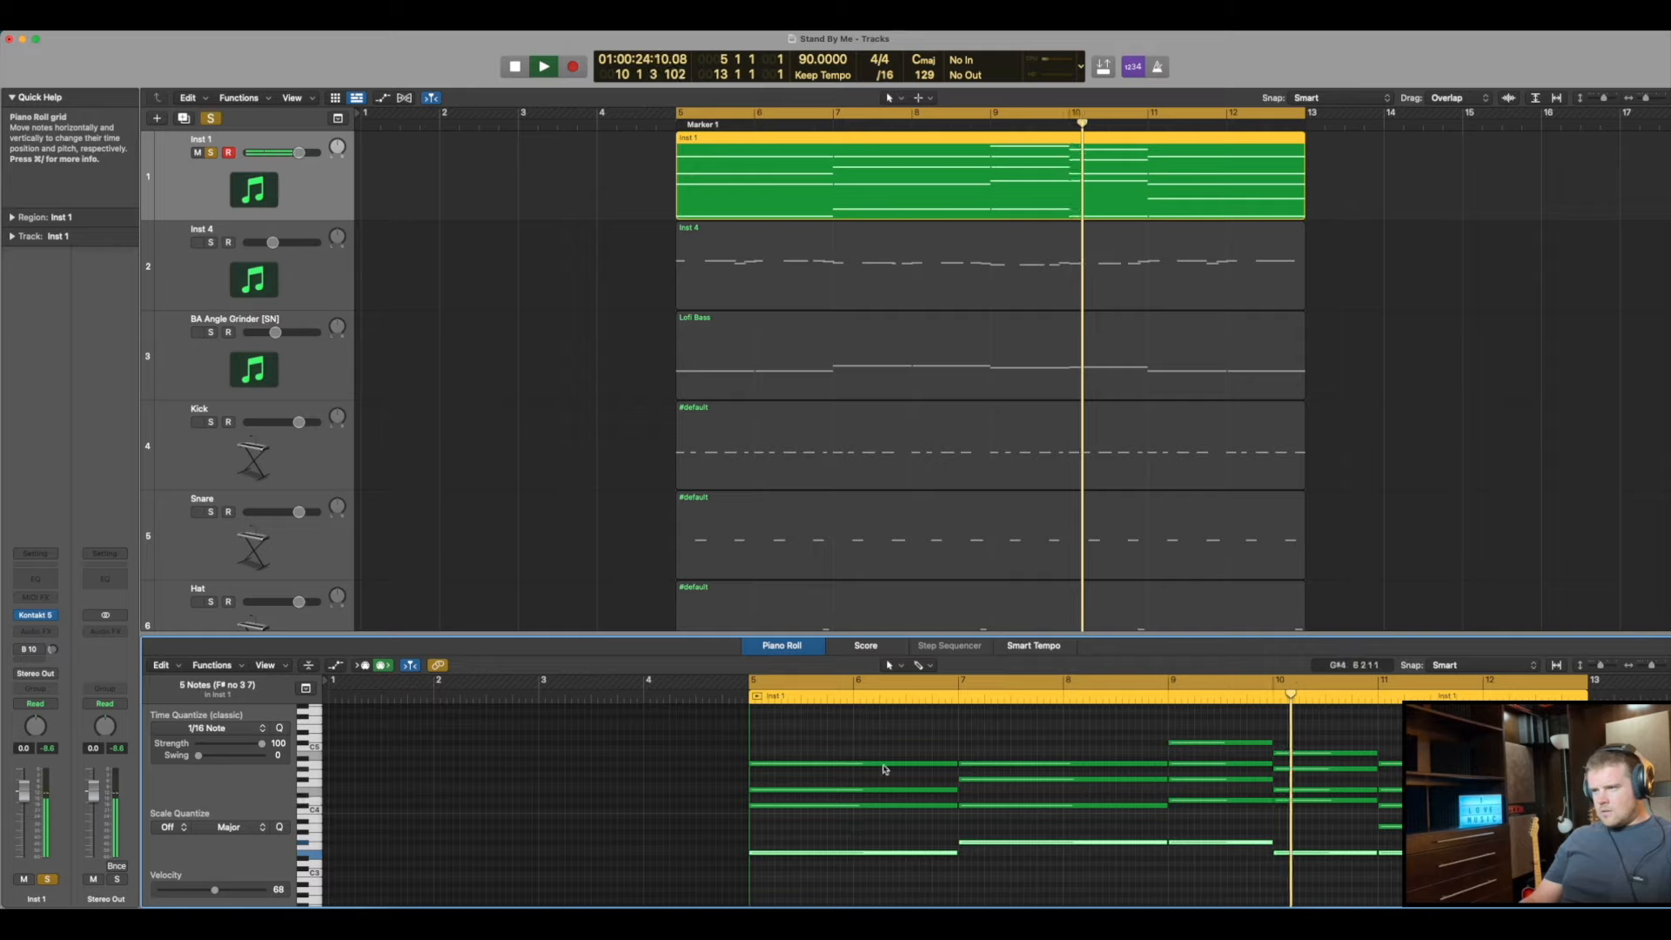
{"action": "key", "text": "space"}
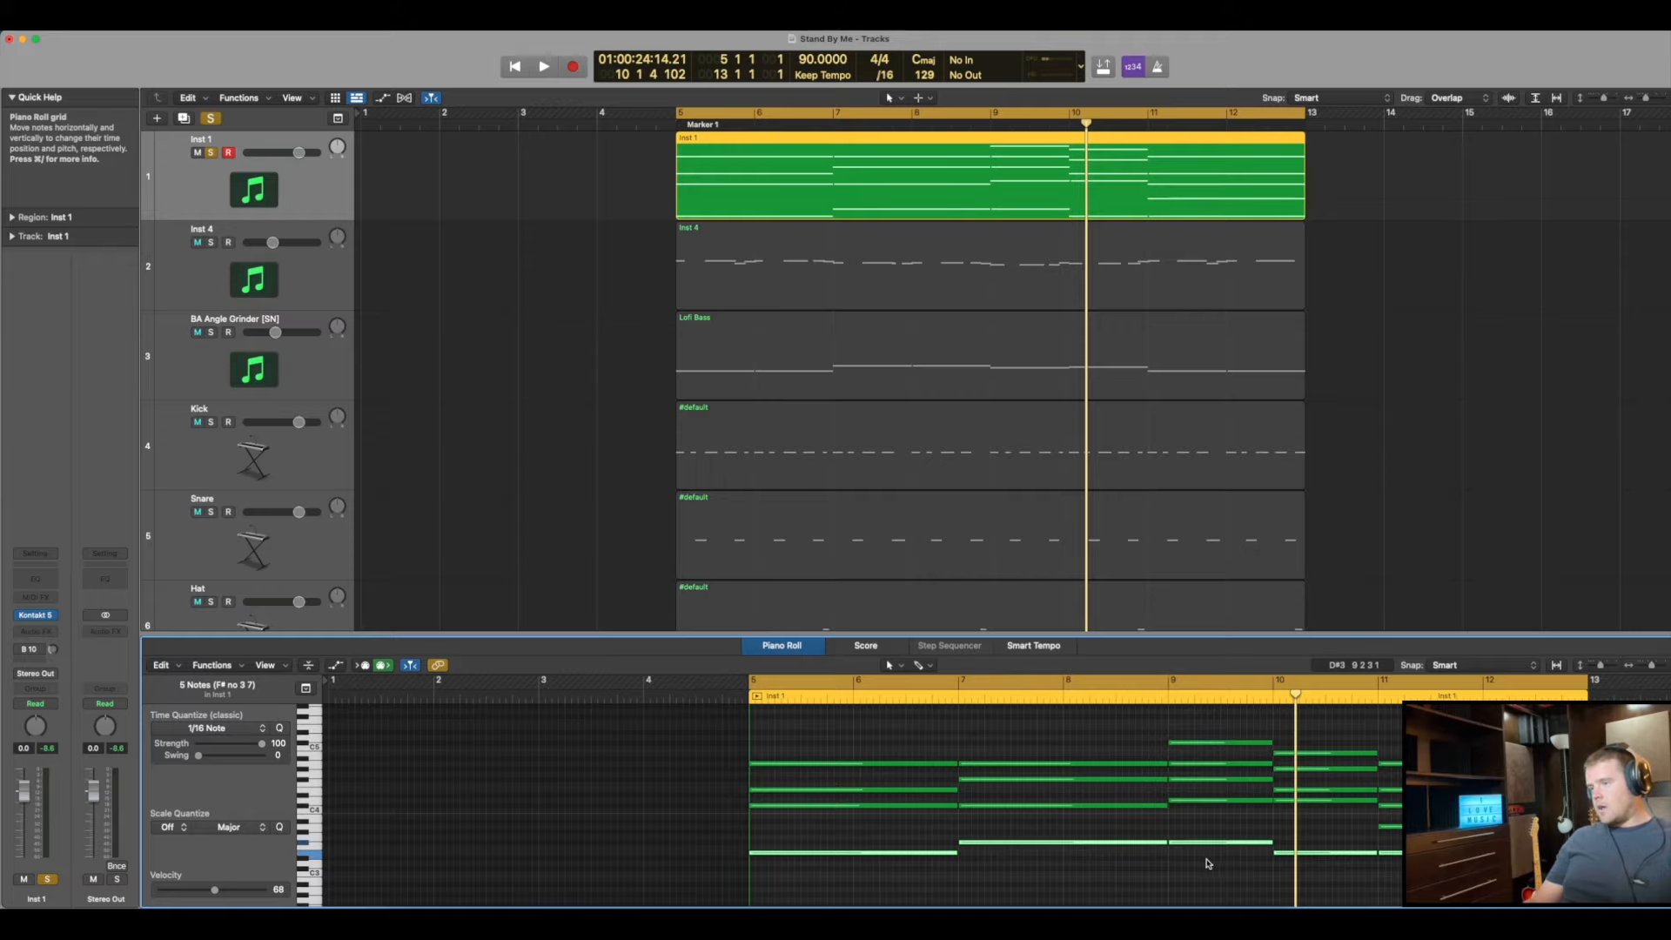
{"action": "key", "text": "e"}
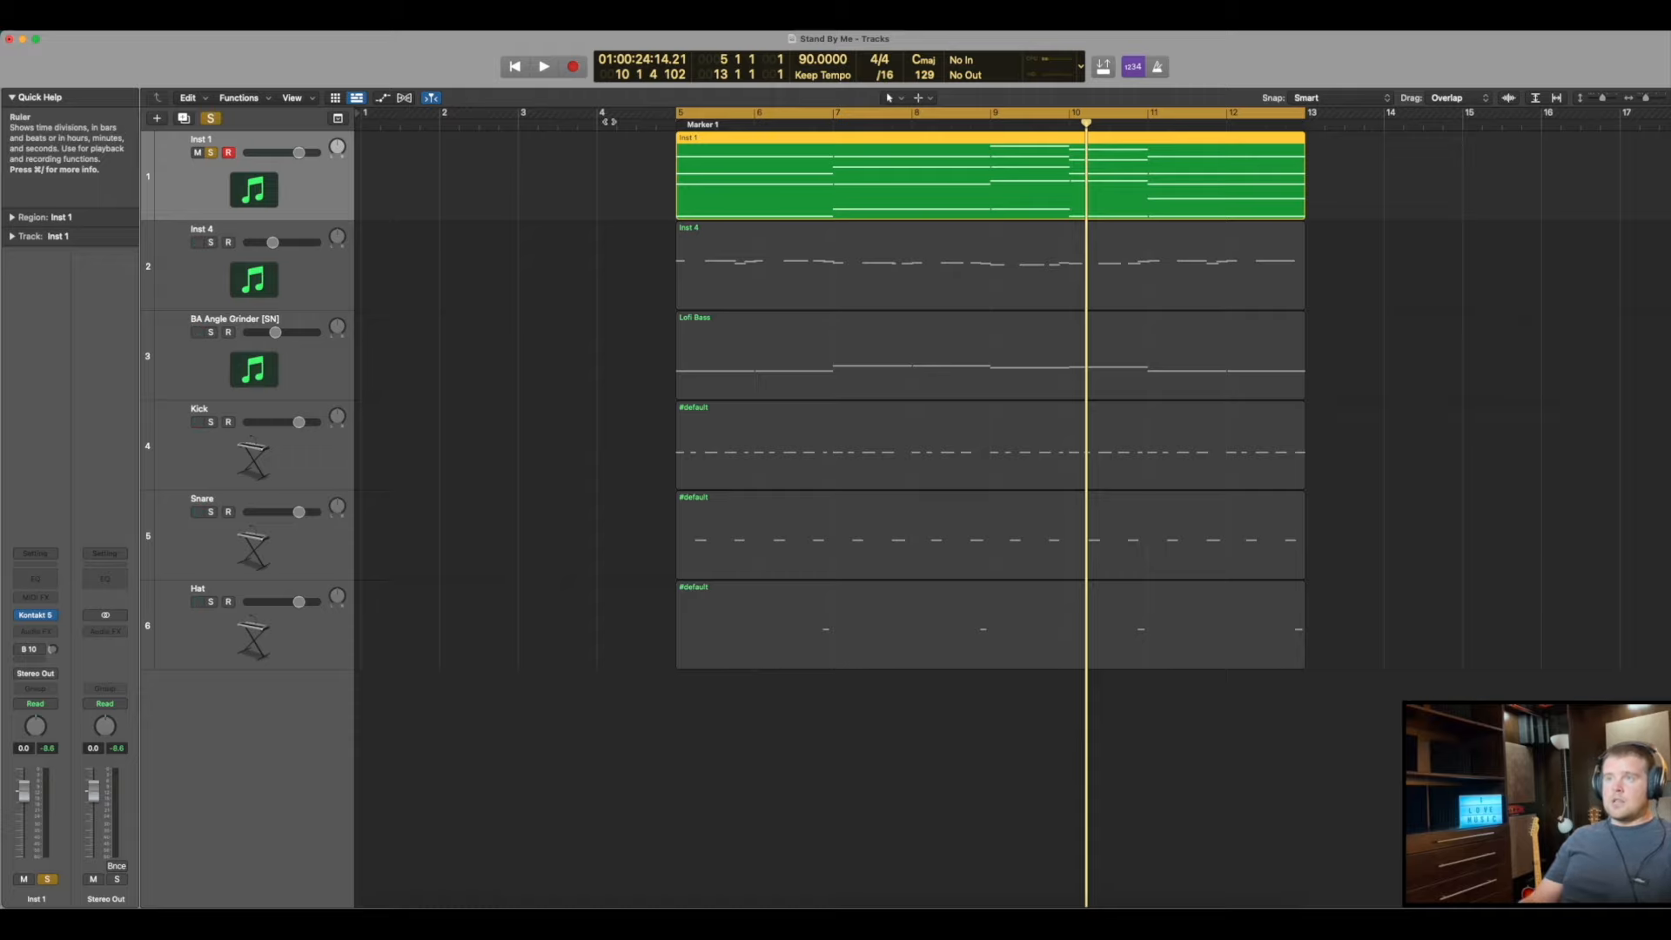
Solo the Inst 4 track in place of Inst 1 and play the melody from the cycle start
{"action": "left_click", "coordinate": [266, 235]}
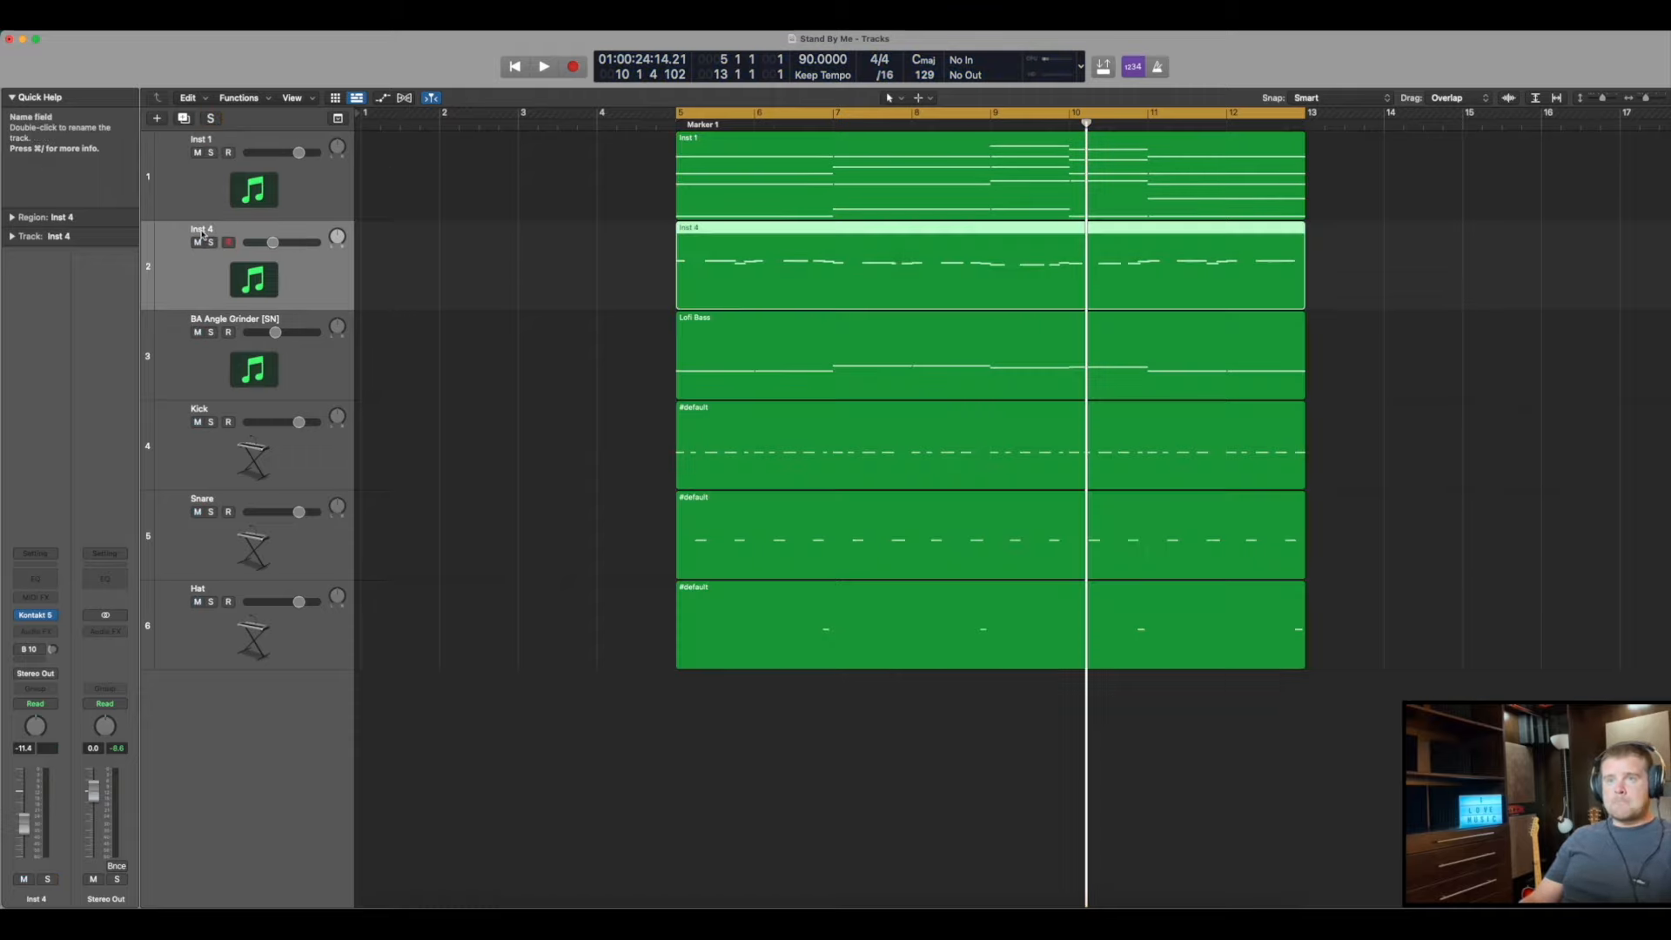
{"action": "left_click", "coordinate": [211, 242]}
{"action": "left_click", "coordinate": [212, 243]}
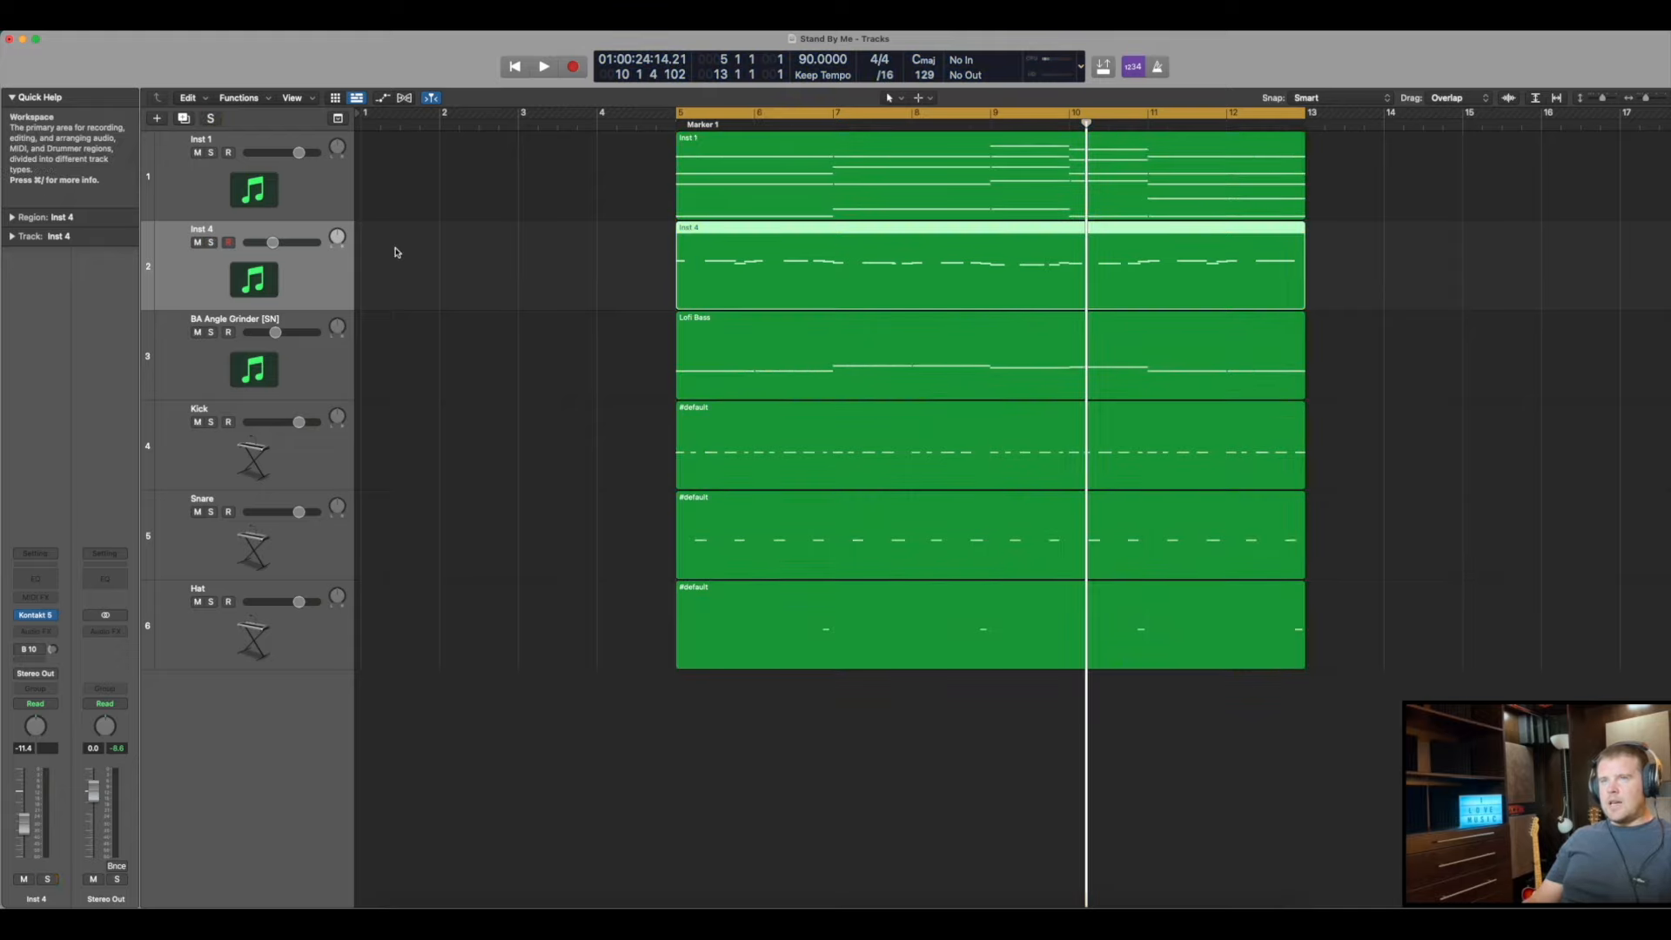
{"action": "left_click", "coordinate": [211, 243]}
{"action": "key", "text": "space"}
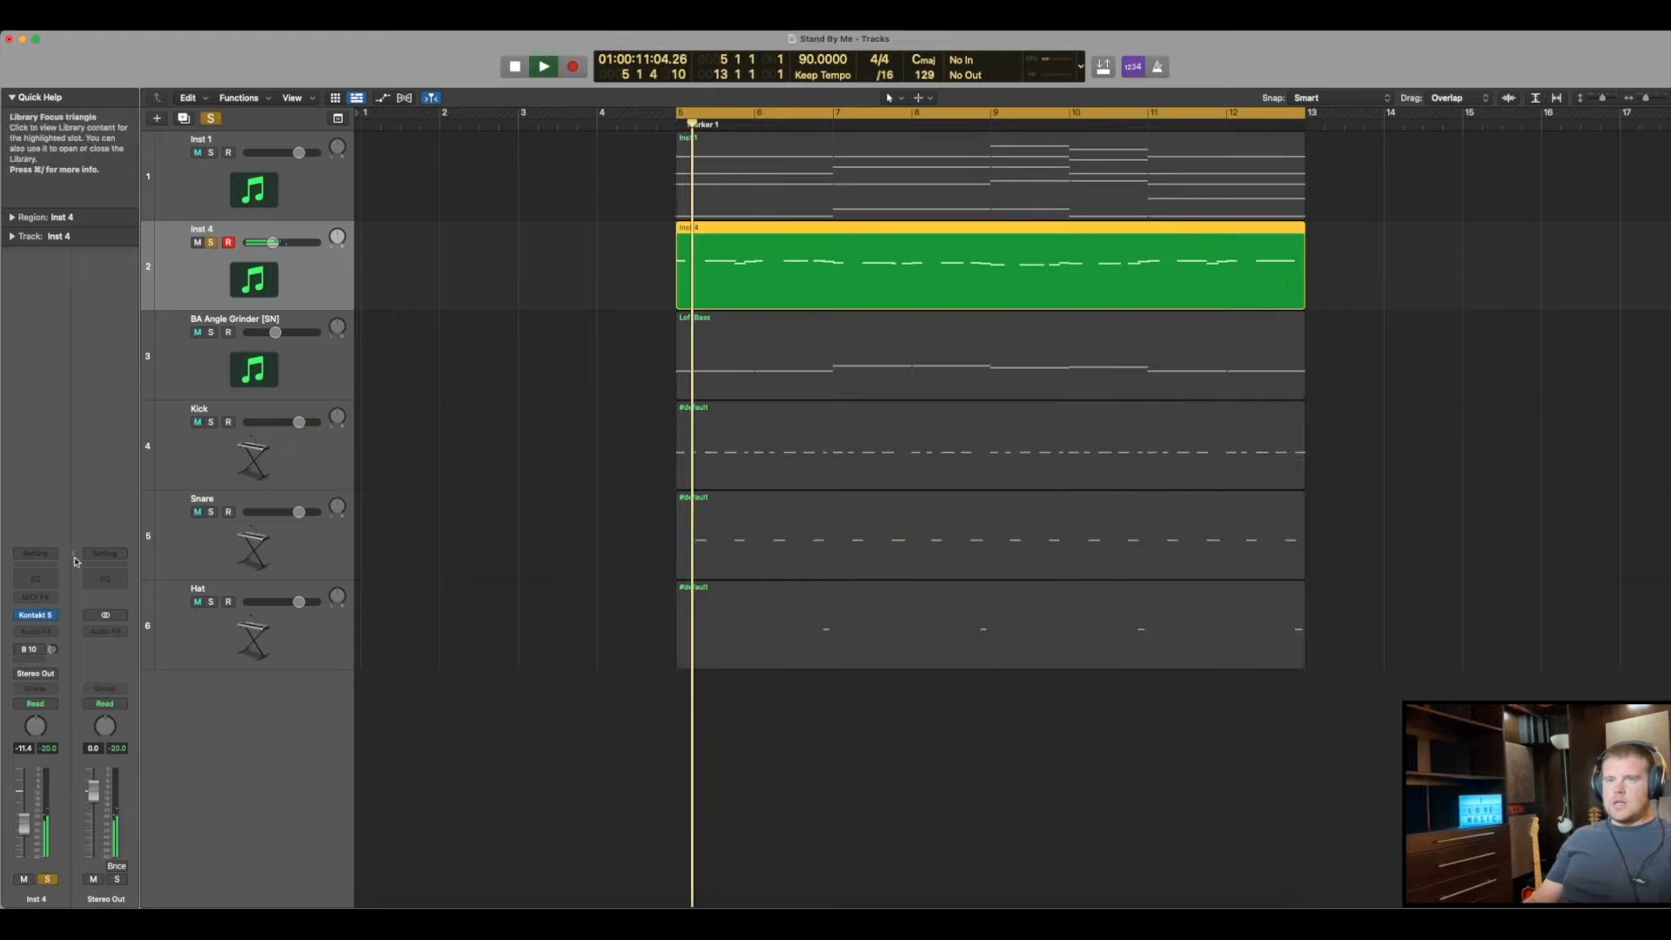
Examine the Kontakt instrument on Inst 4 and list the Una Corda and The Maverick library instruments, ending with playback stopped and the plug-in closed
{"action": "left_click", "coordinate": [54, 614]}
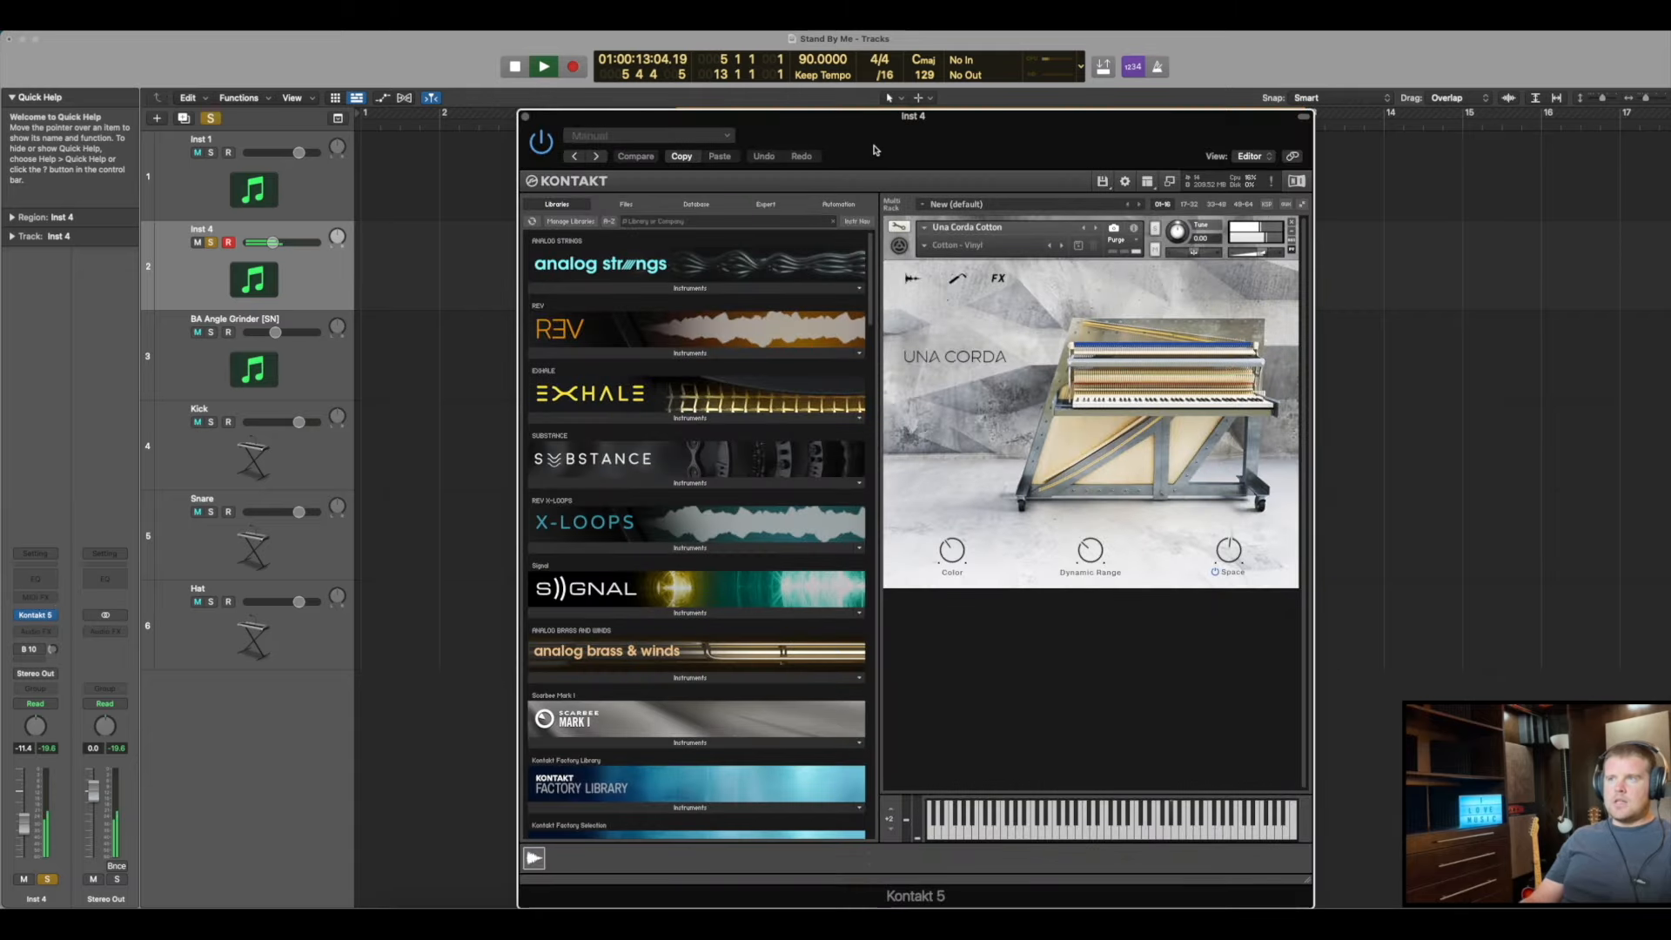
{"action": "left_click_drag", "start_coordinate": [874, 150], "coordinate": [1201, 108]}
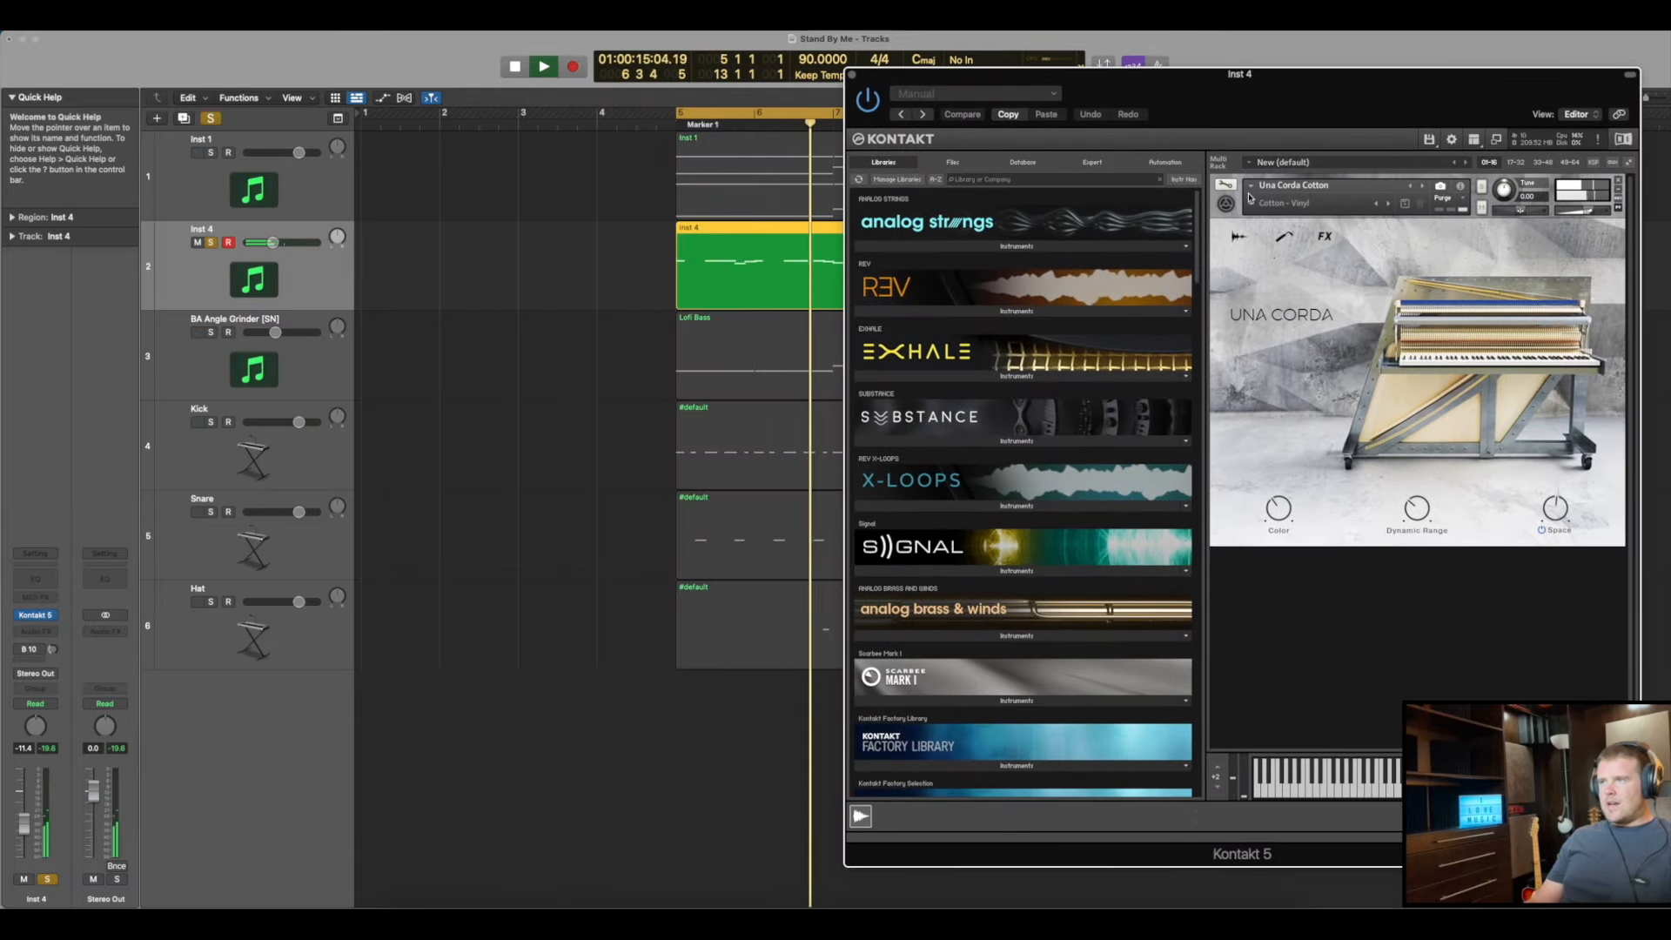
{"action": "scroll", "coordinate": [1070, 428], "scroll_direction": "down", "scroll_amount": 15}
{"action": "scroll", "coordinate": [1069, 427], "scroll_direction": "down", "scroll_amount": 3}
{"action": "left_click", "coordinate": [1044, 445]}
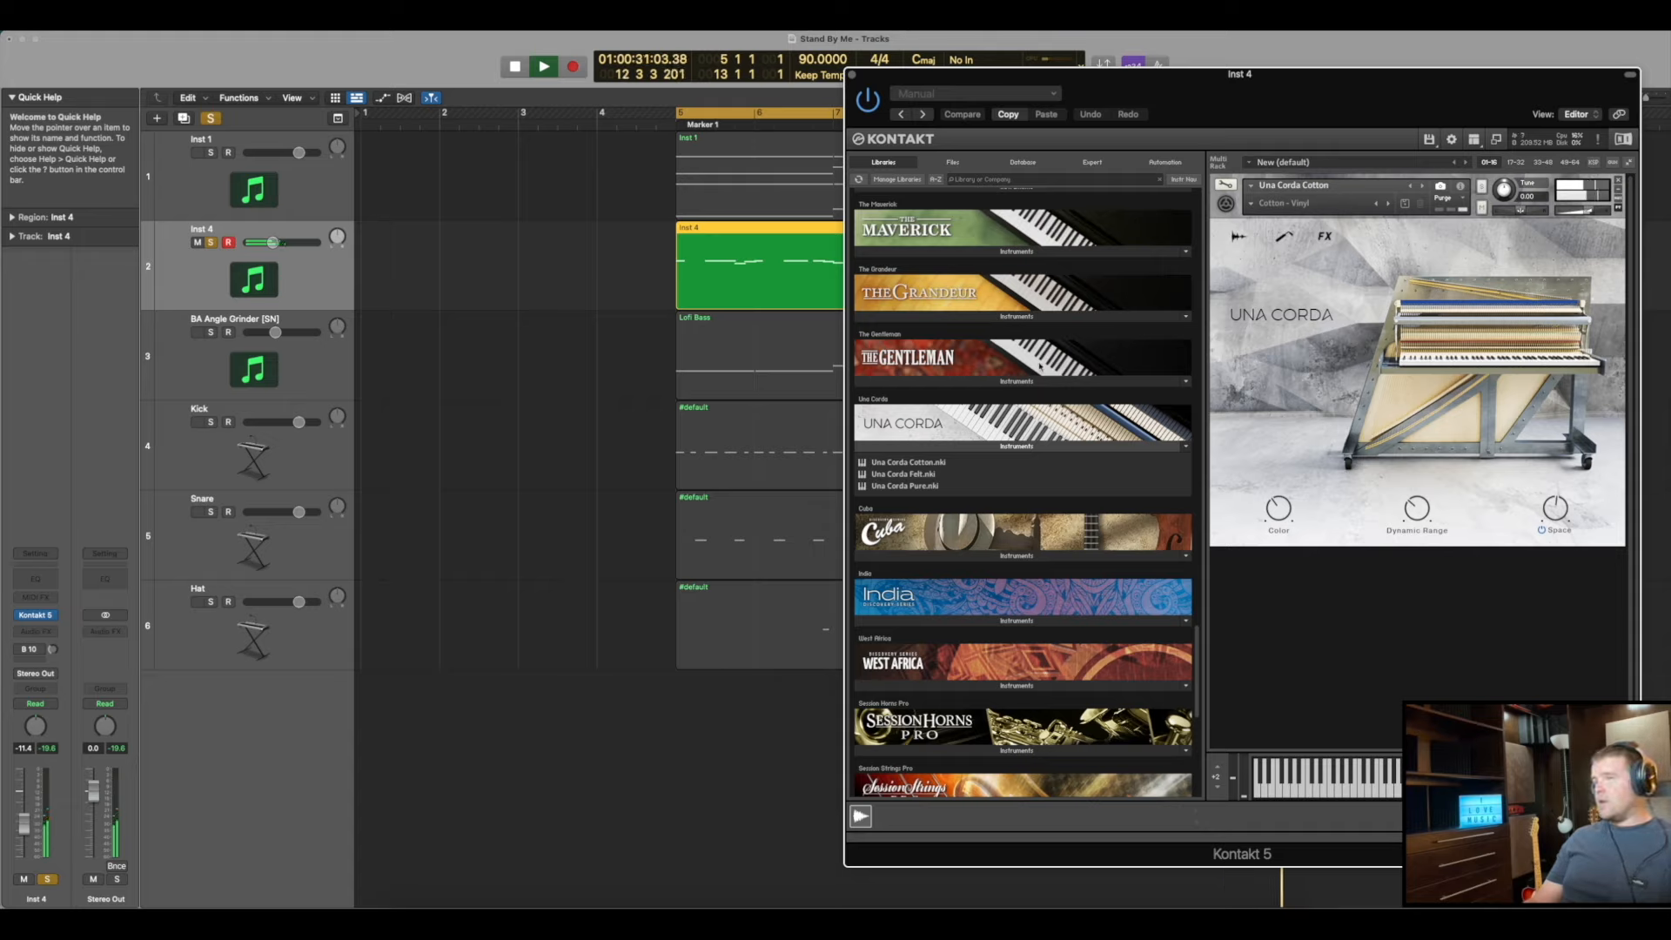
{"action": "left_click", "coordinate": [1016, 251]}
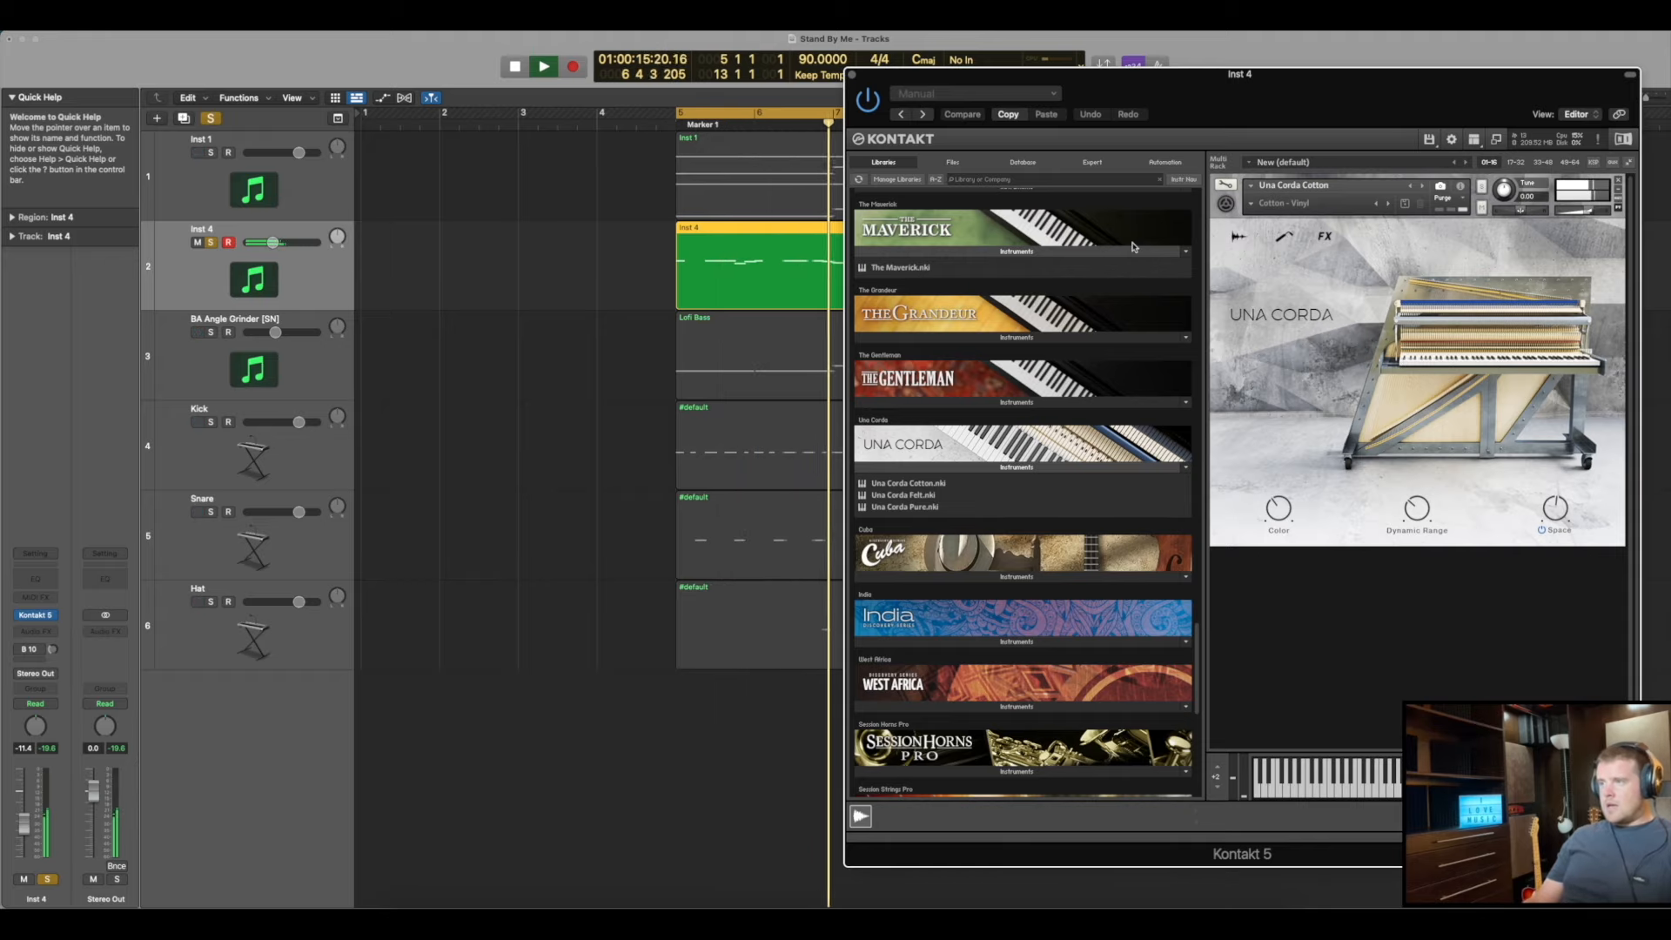
{"action": "key", "text": "space"}
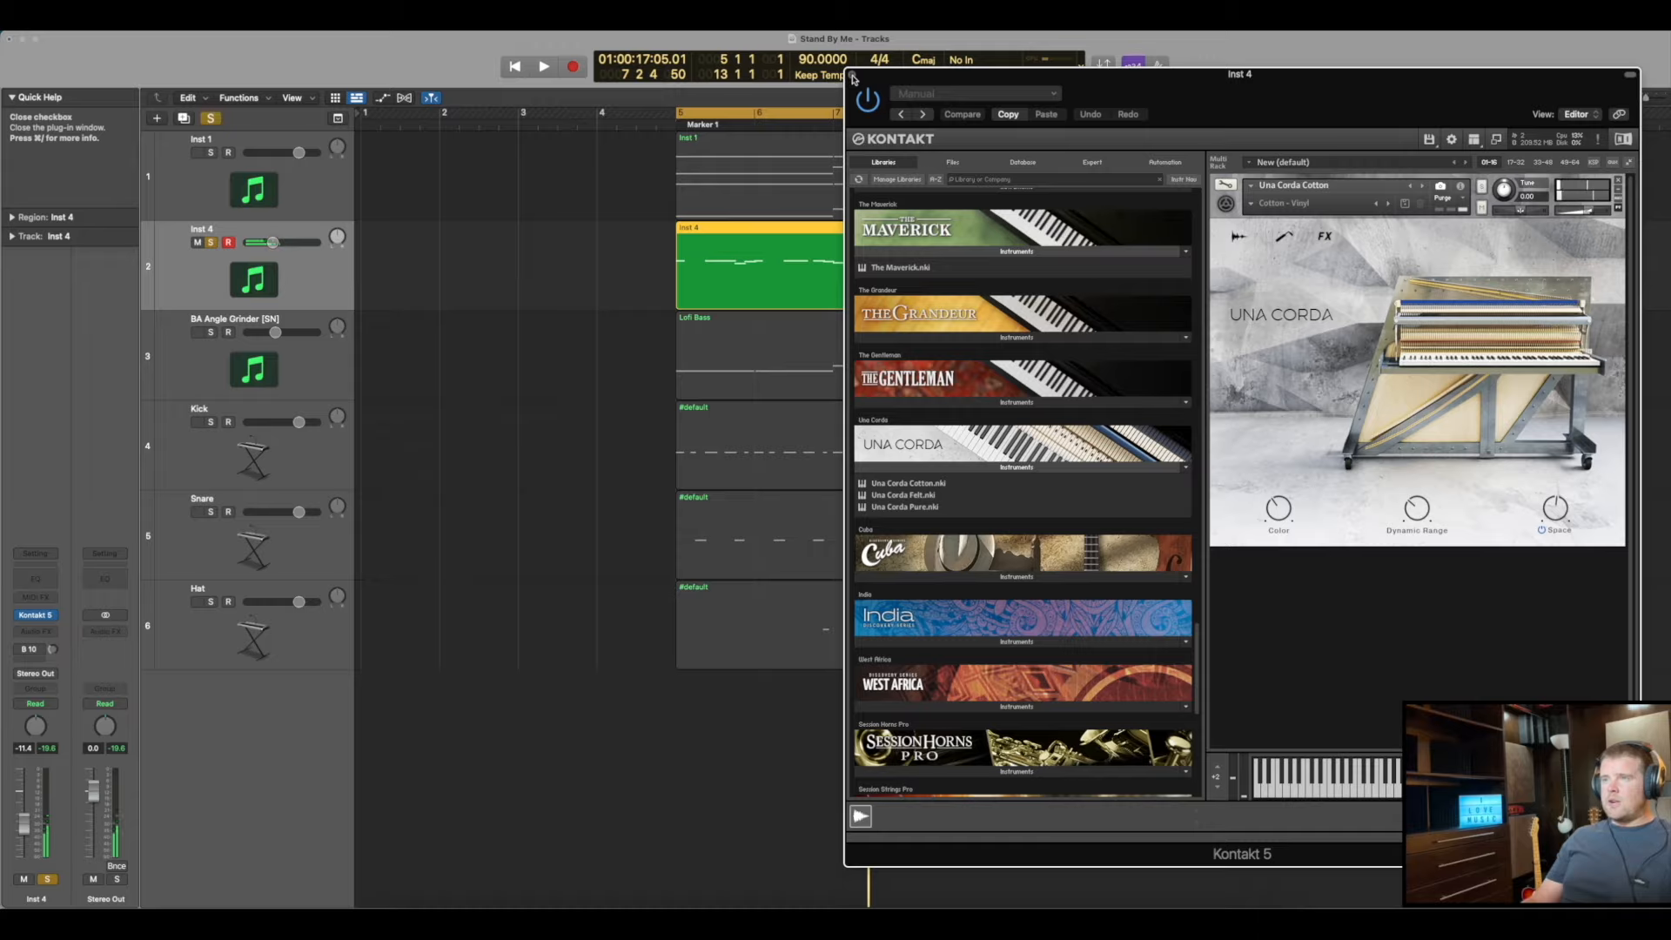
{"action": "left_click", "coordinate": [853, 78]}
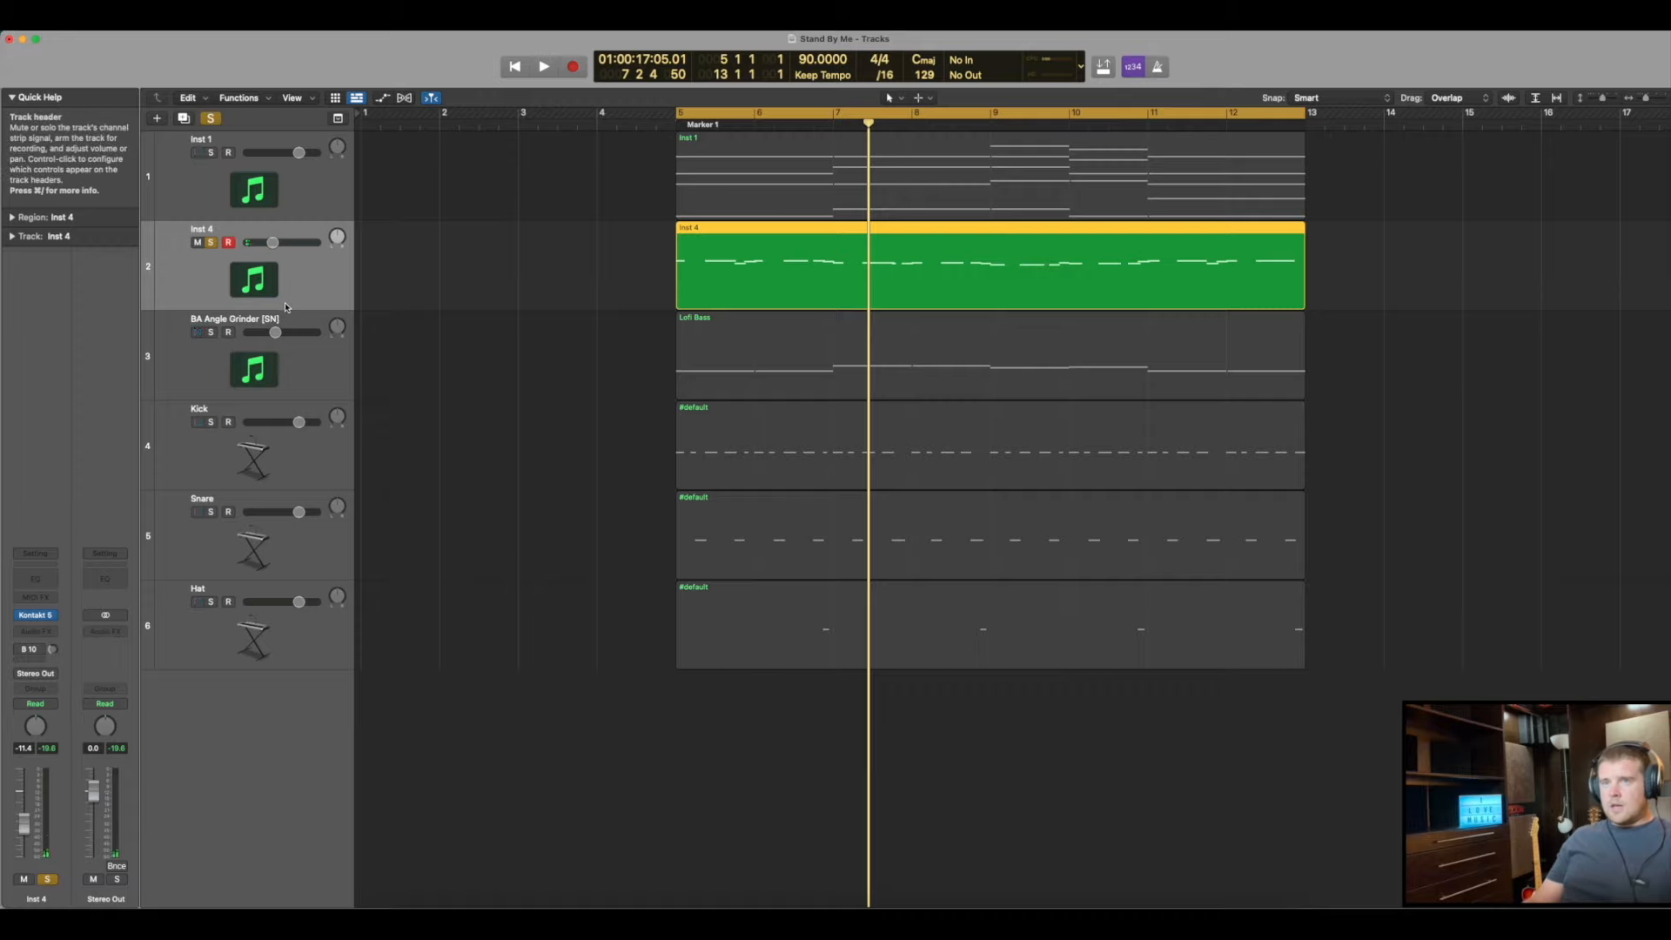
Inspect the Kontakt instrument loaded on Inst 1, close it and turn off solo on Inst 1 and Inst 4
{"action": "left_click", "coordinate": [239, 141]}
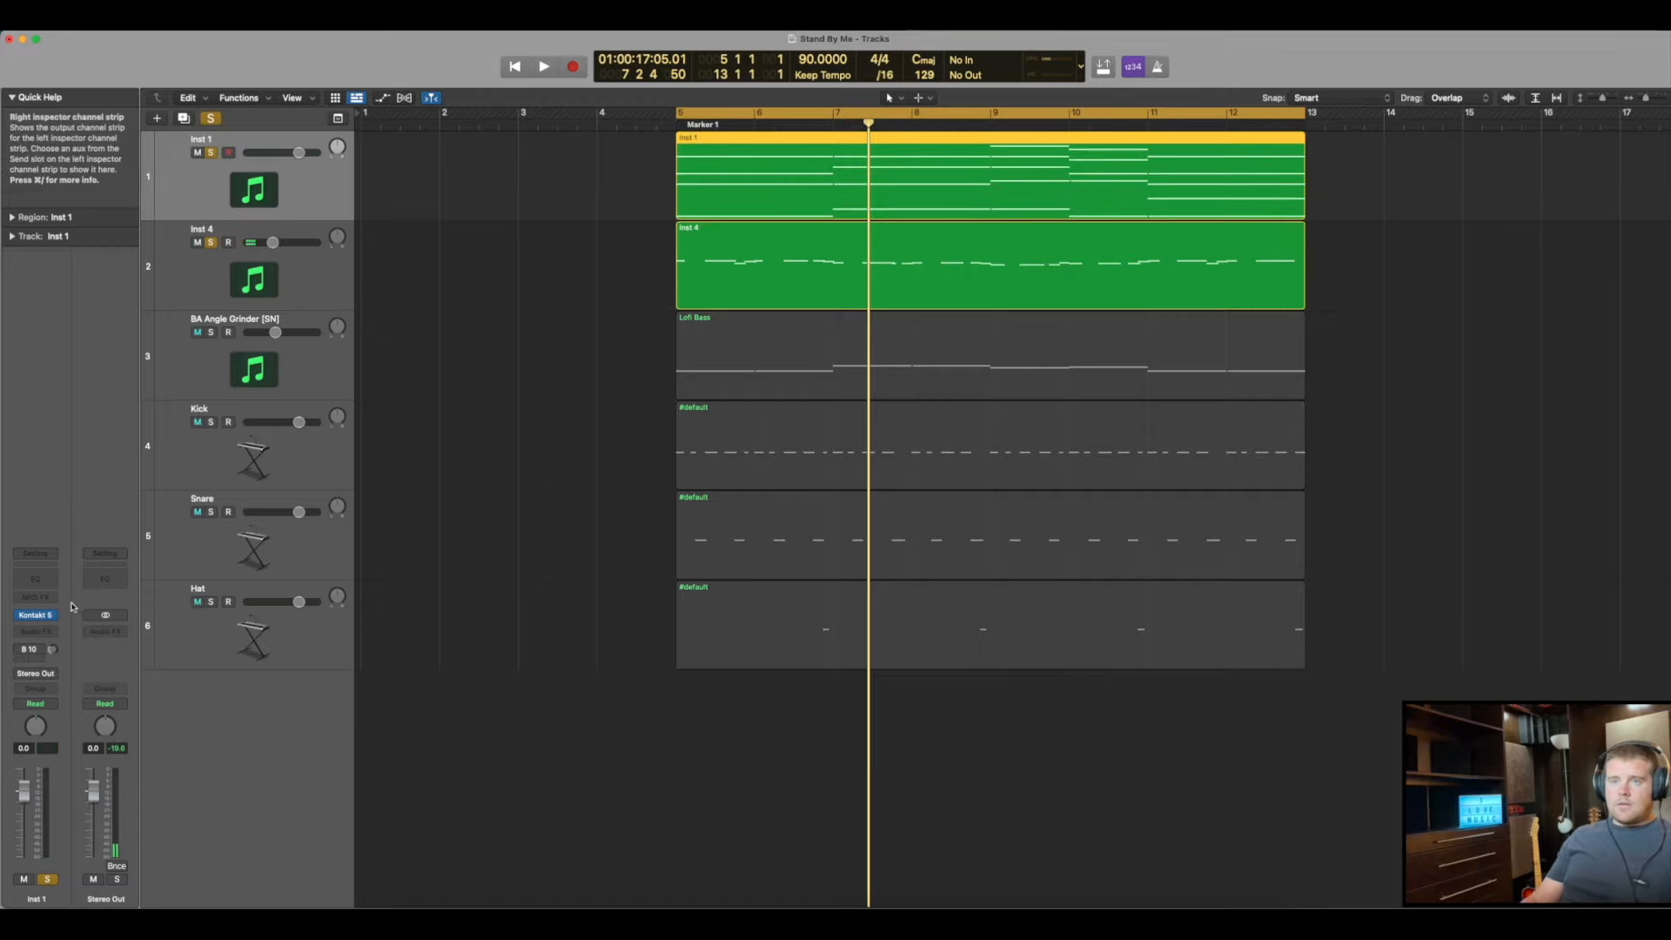
{"action": "left_click", "coordinate": [42, 616]}
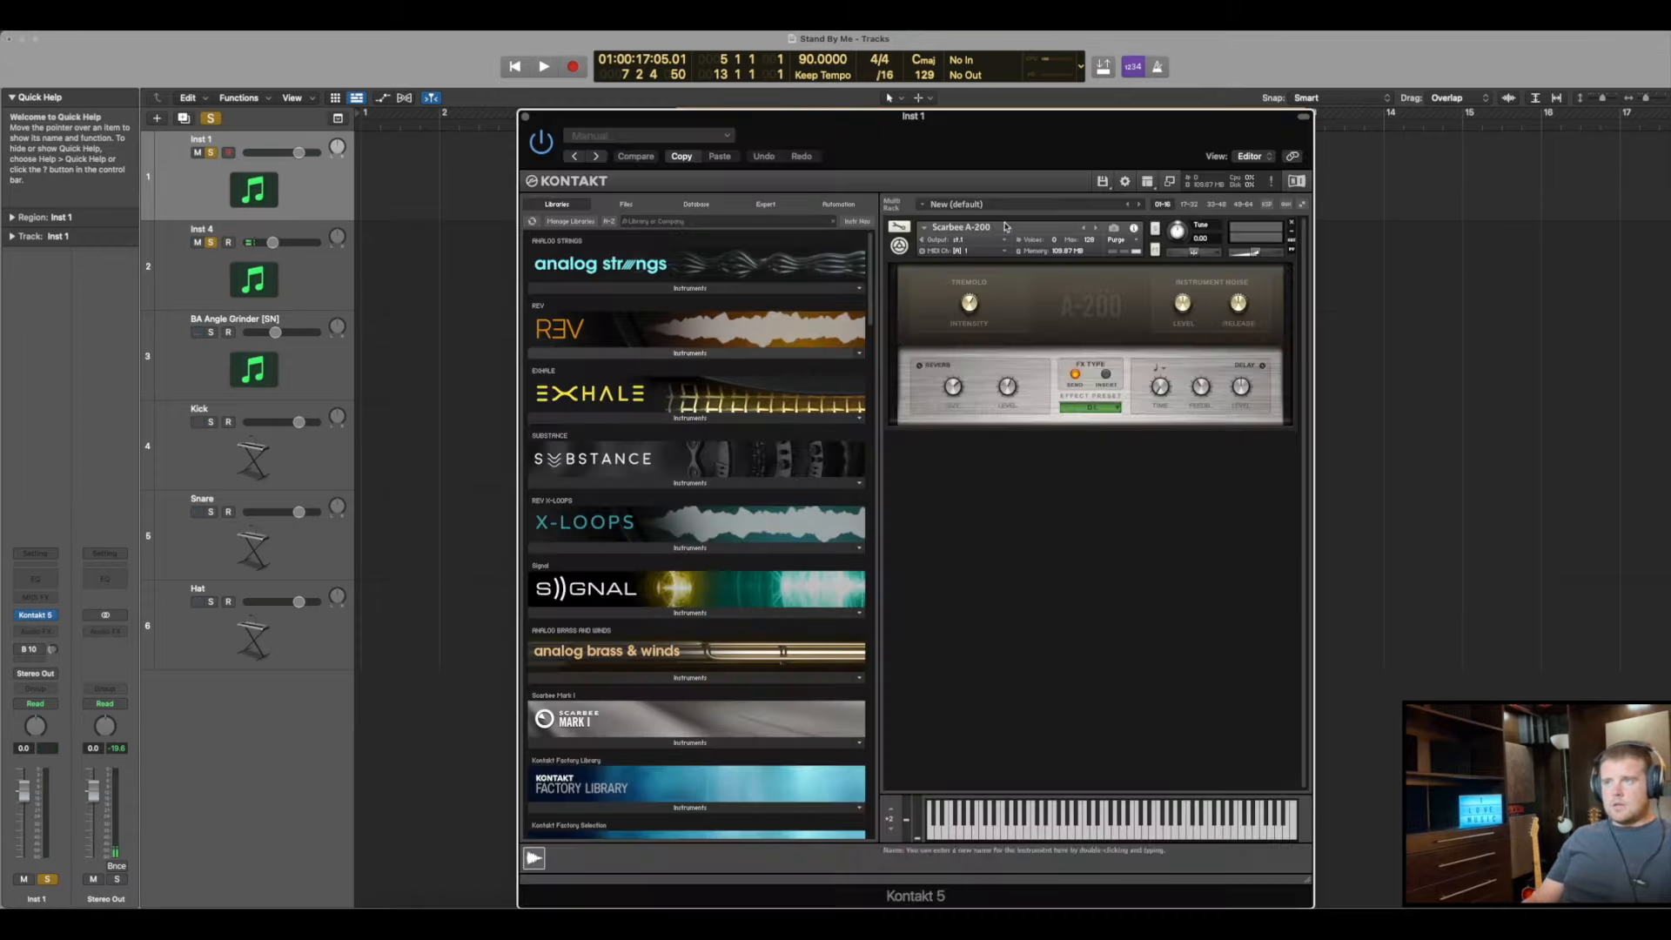
{"action": "scroll", "coordinate": [683, 420], "scroll_direction": "down", "scroll_amount": 3}
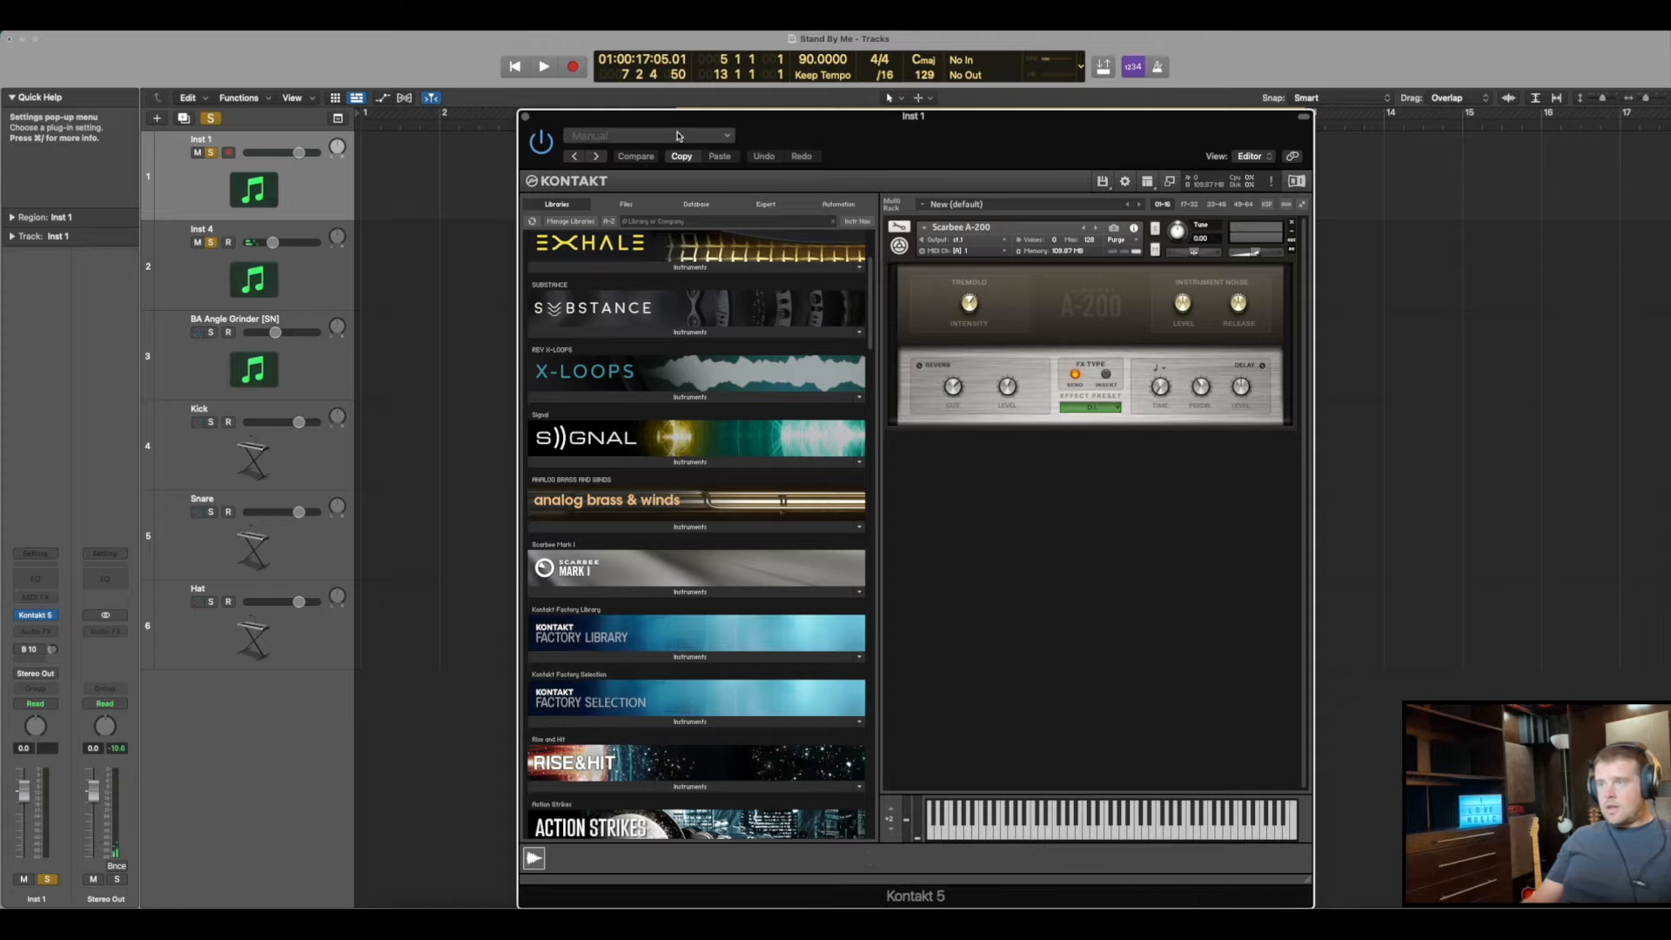
{"action": "left_click", "coordinate": [525, 117]}
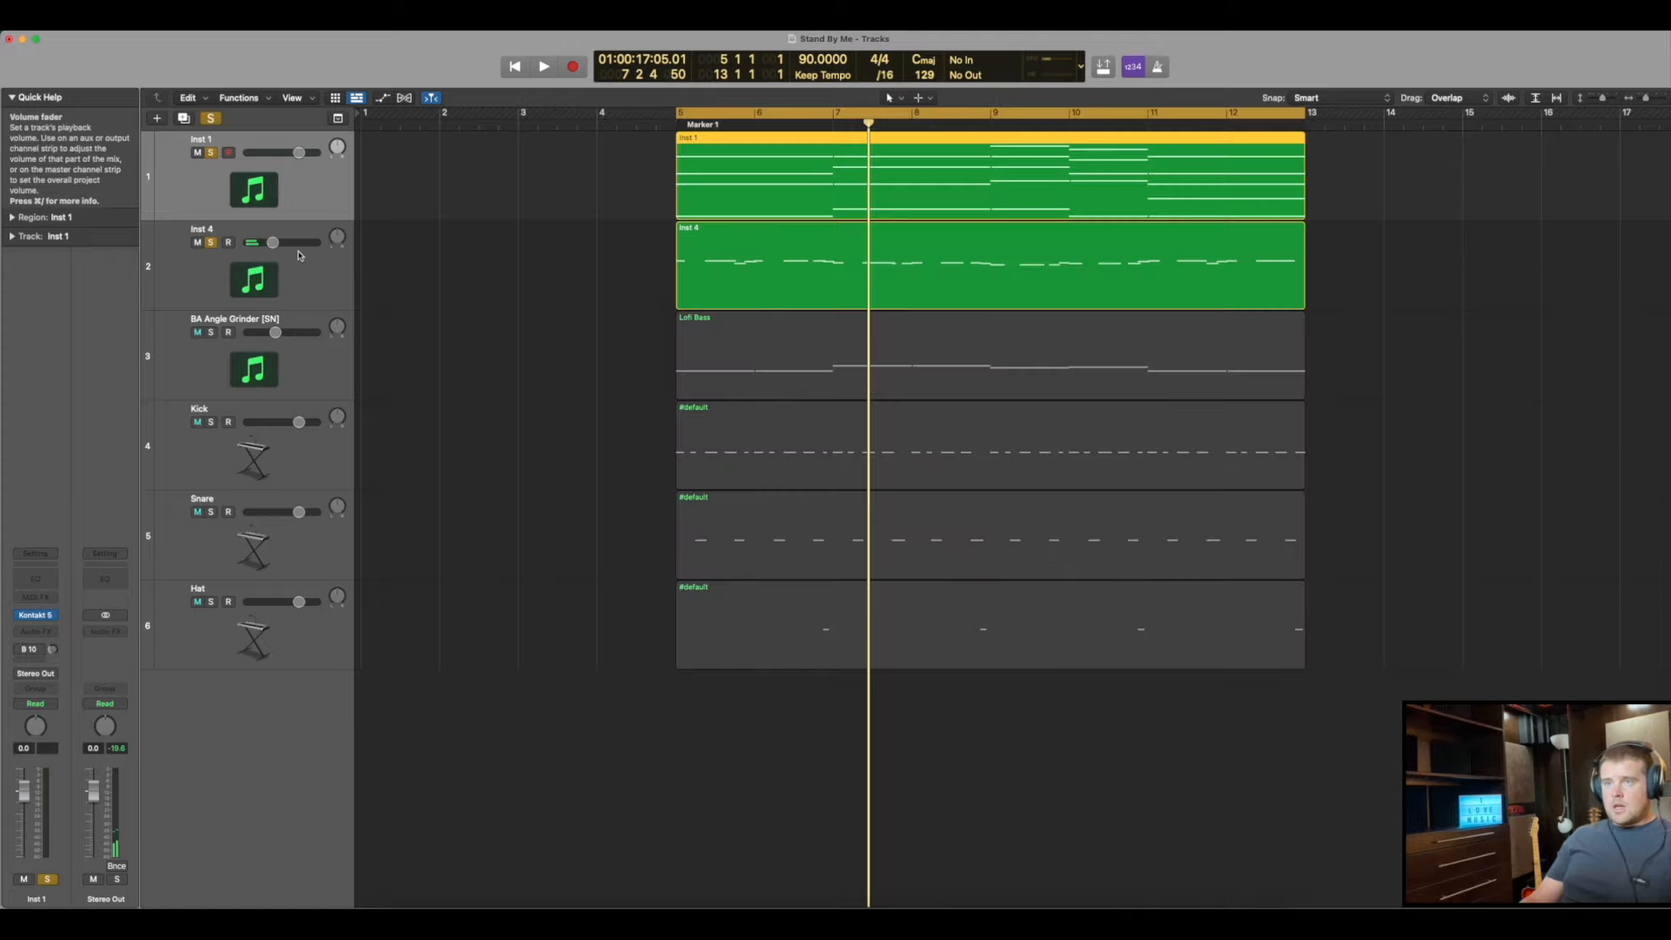
{"action": "left_click", "coordinate": [211, 152]}
{"action": "left_click", "coordinate": [211, 242]}
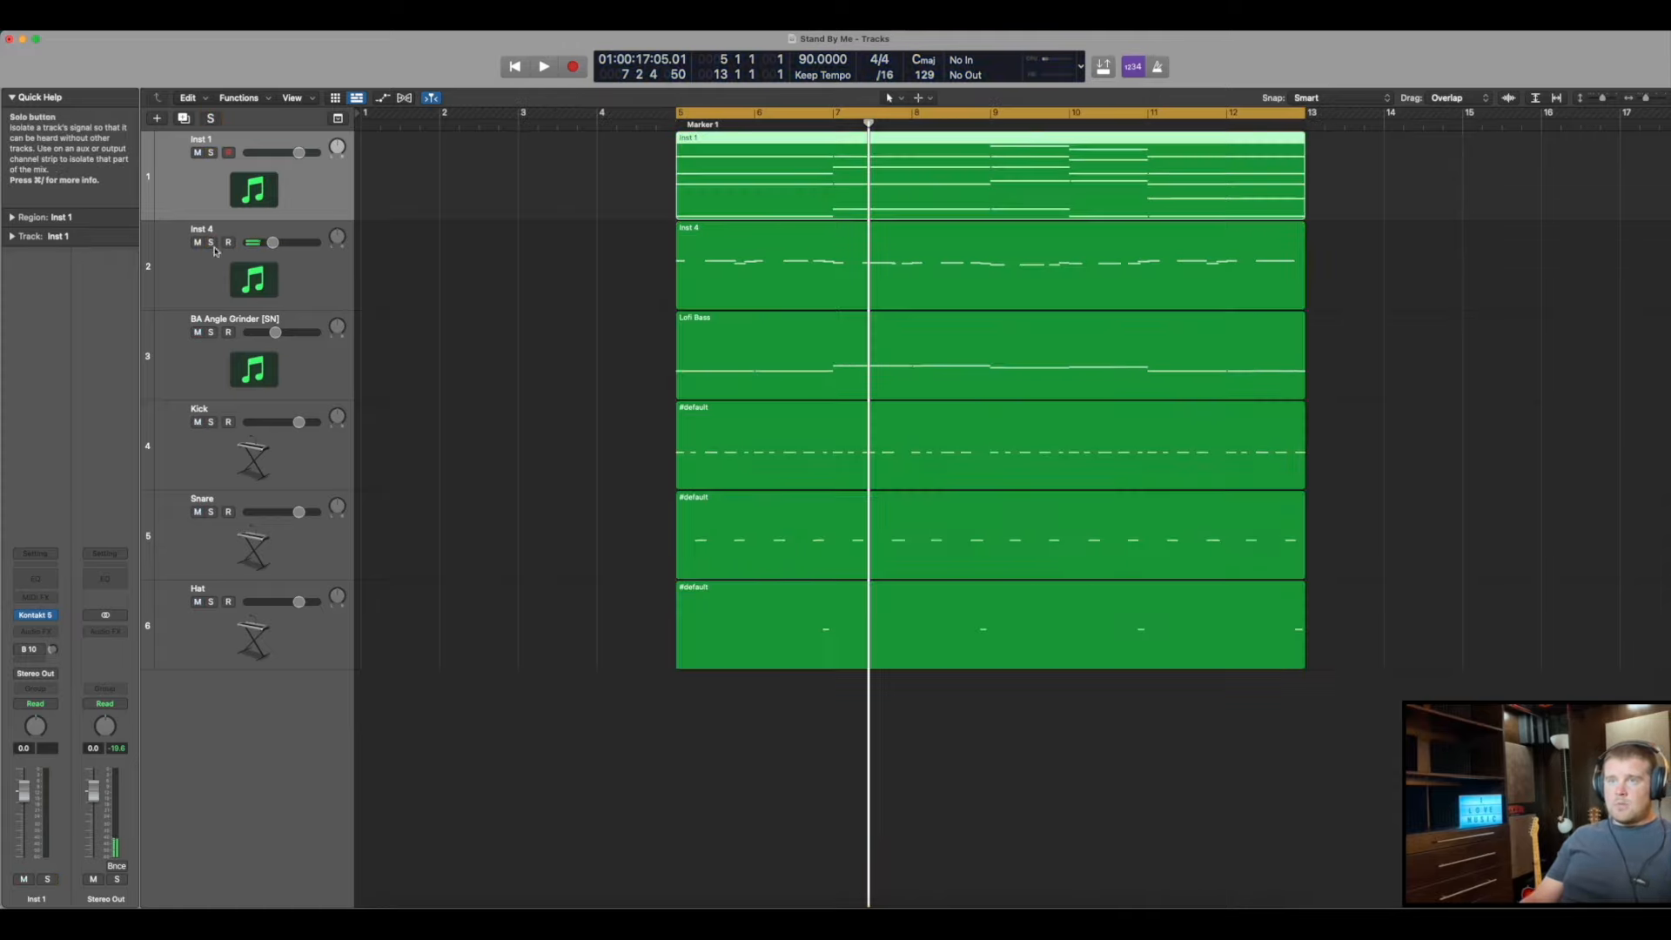
Inspect the Serum instrument on the BA Angle Grinder track, show its preset in the Bass (Hard) list, and close the plug-in
{"action": "left_click", "coordinate": [266, 325]}
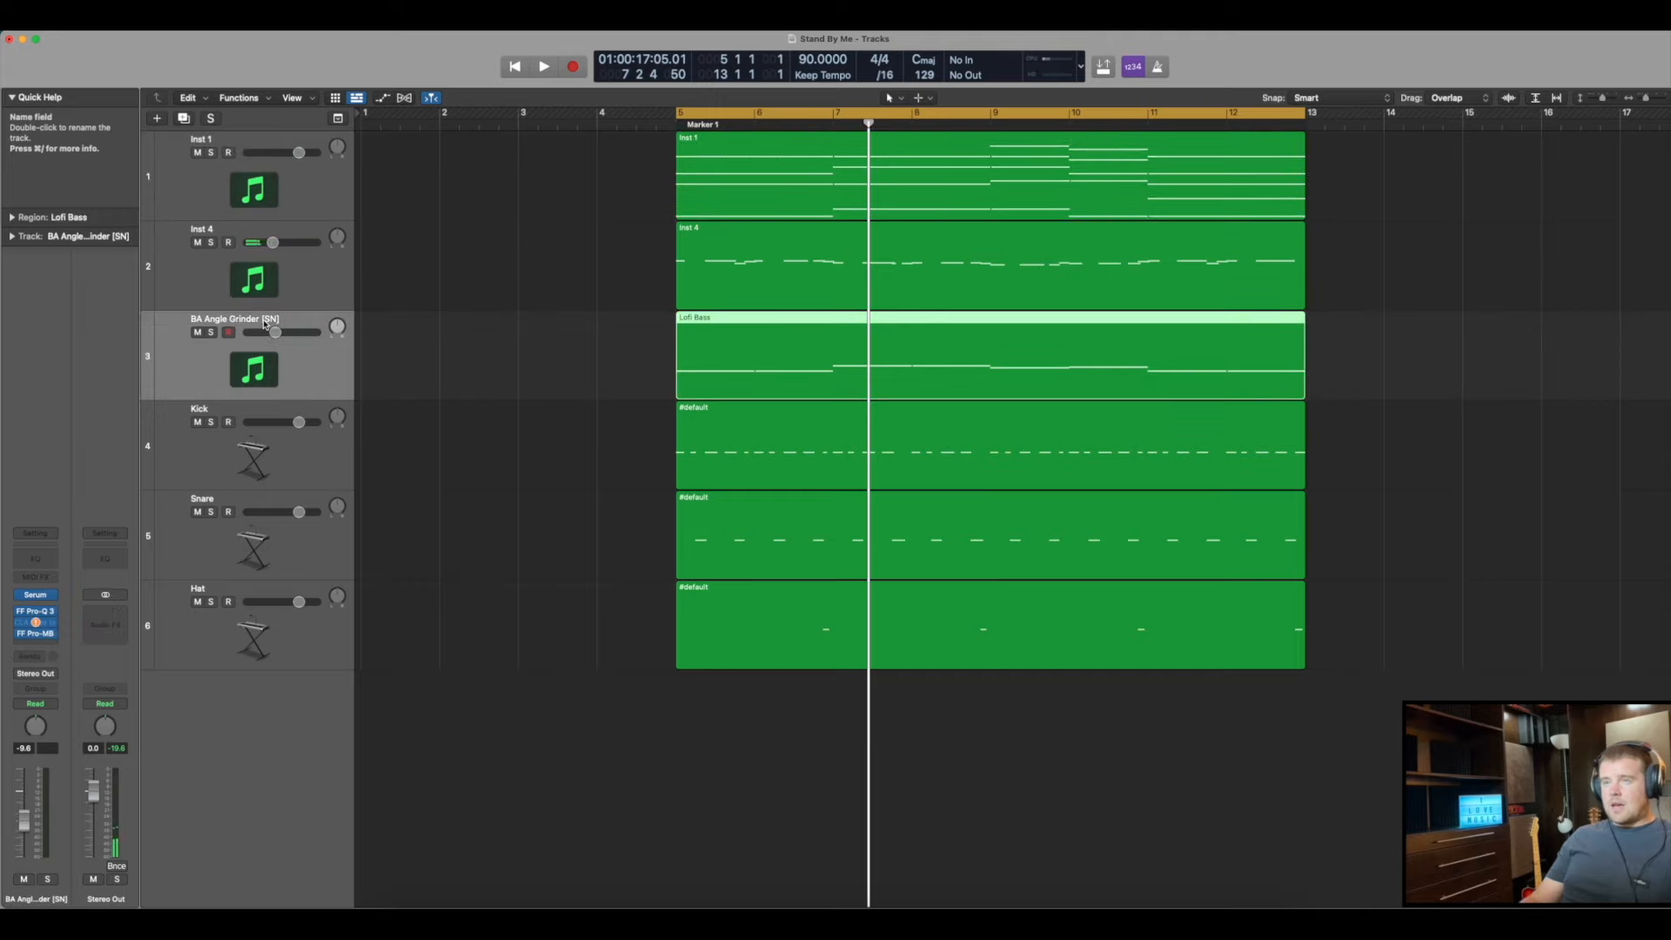
{"action": "left_click", "coordinate": [34, 600]}
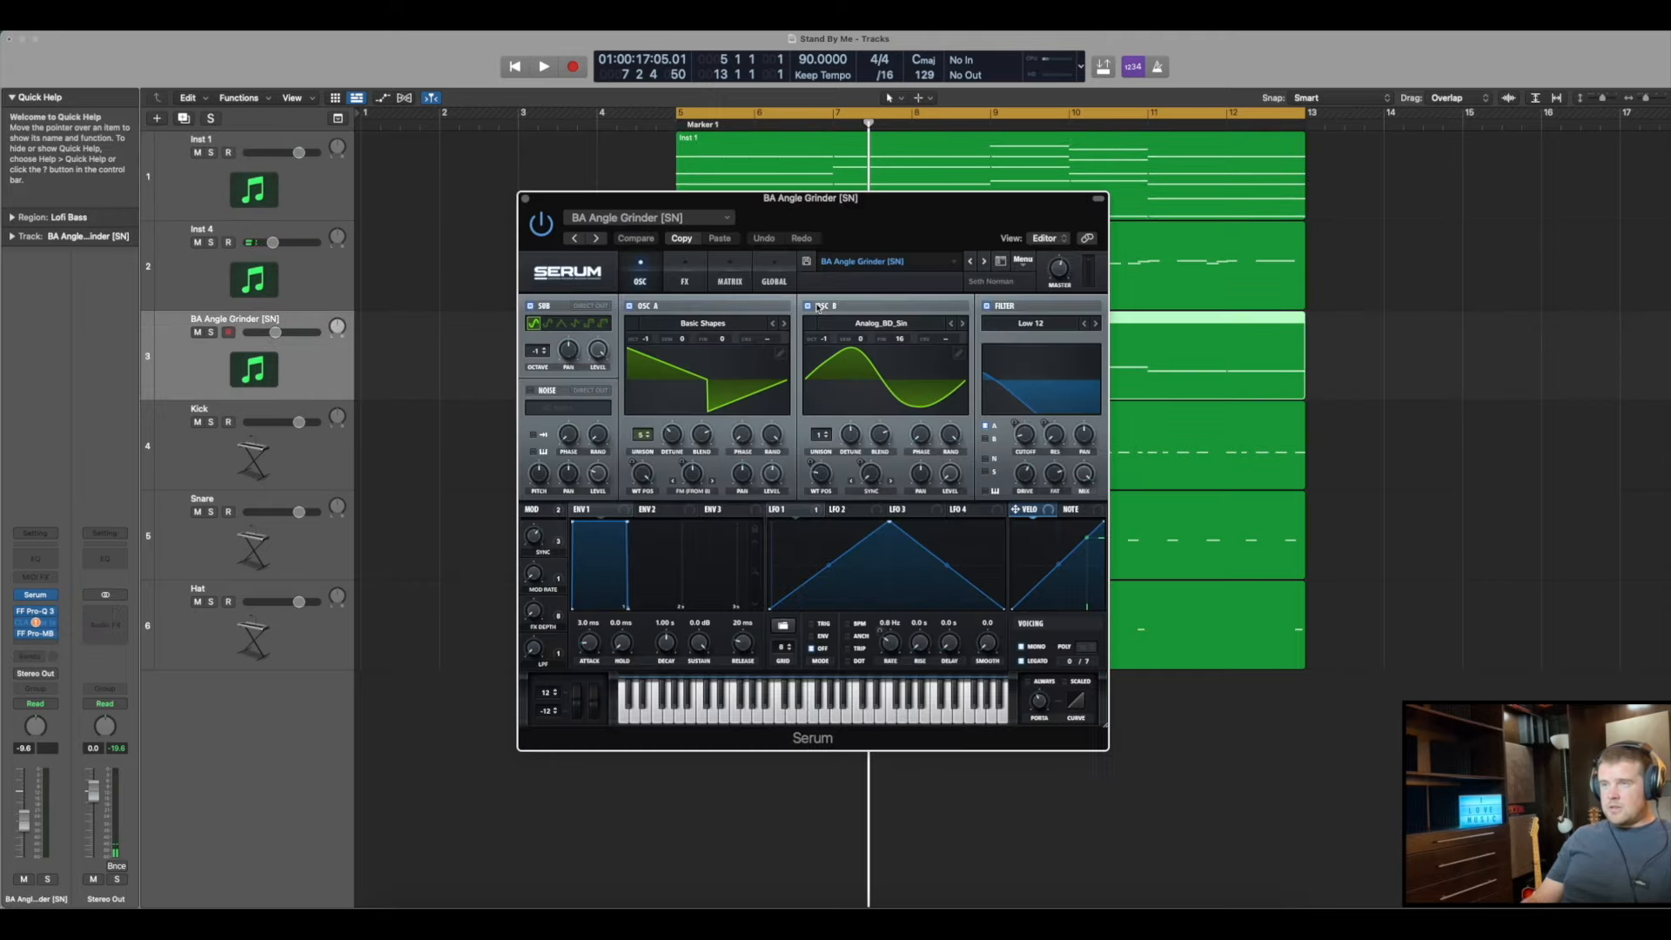
{"action": "left_click", "coordinate": [914, 262]}
{"action": "mouse_move", "coordinate": [905, 278]}
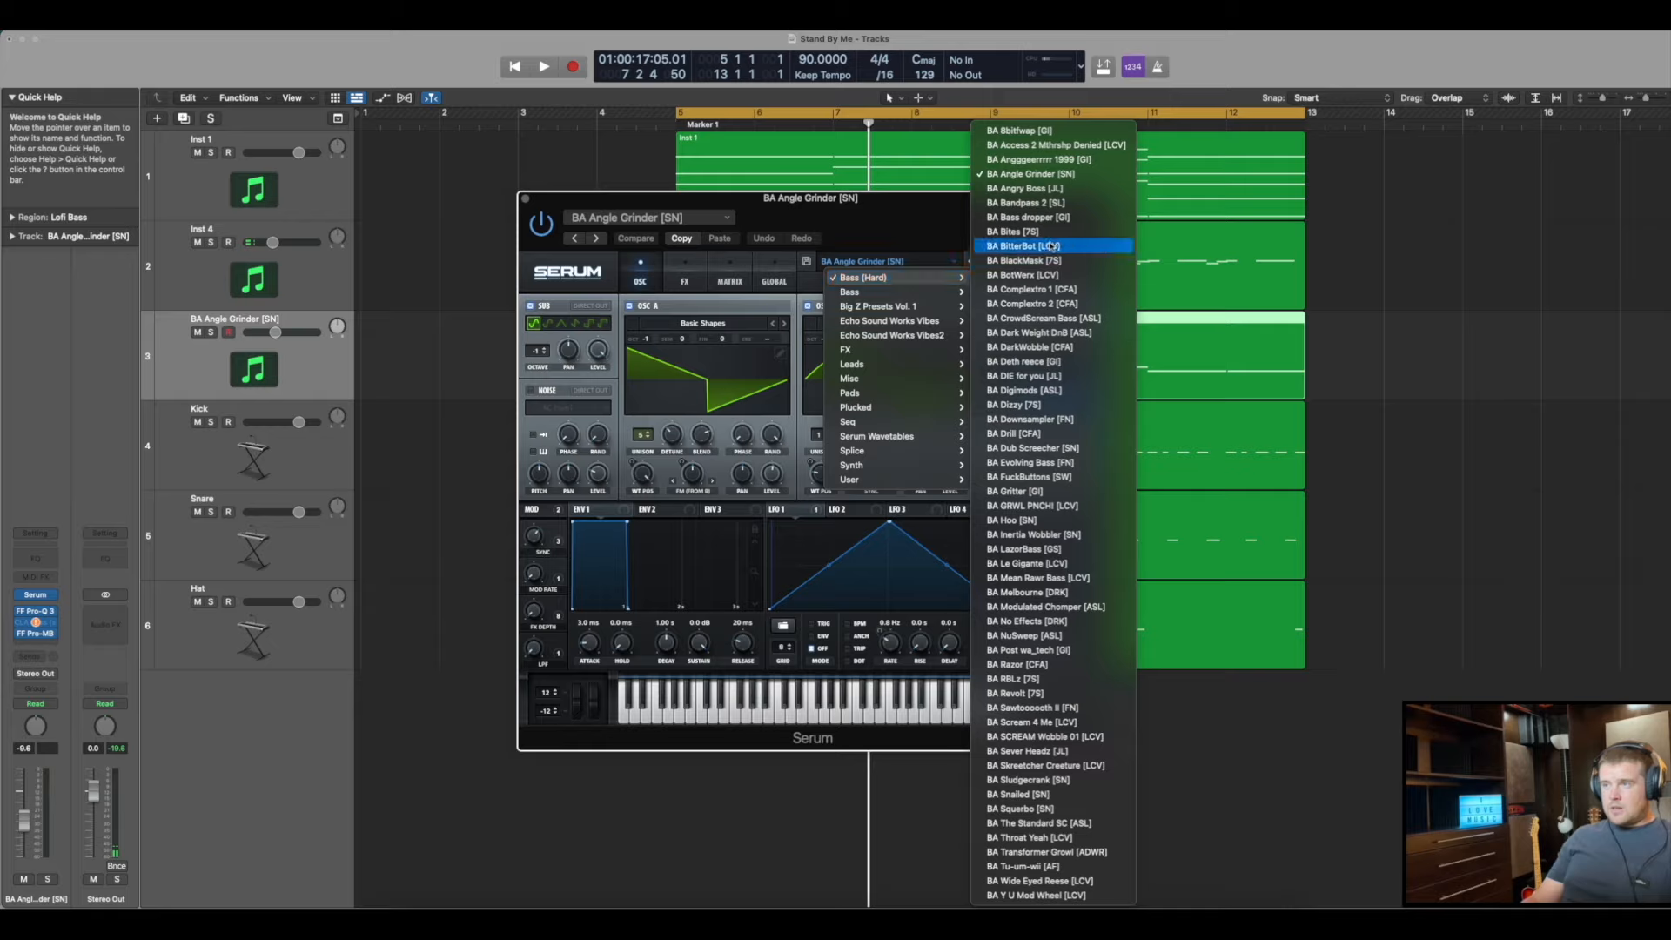
{"action": "left_click", "coordinate": [1050, 178]}
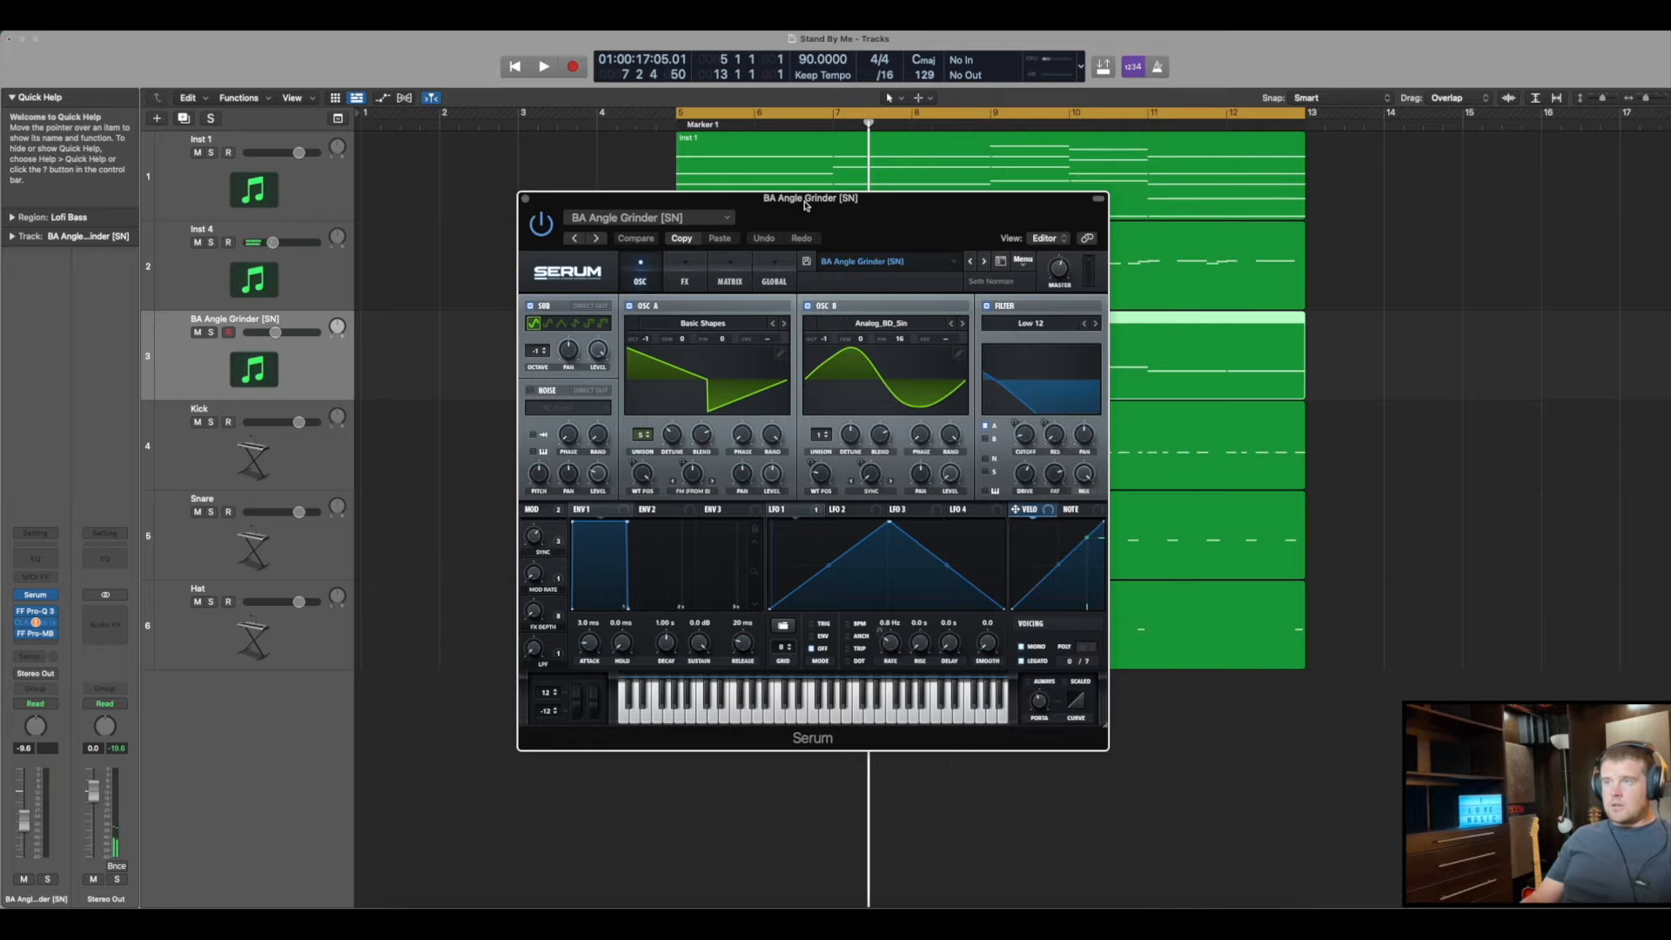
{"action": "left_click", "coordinate": [526, 200]}
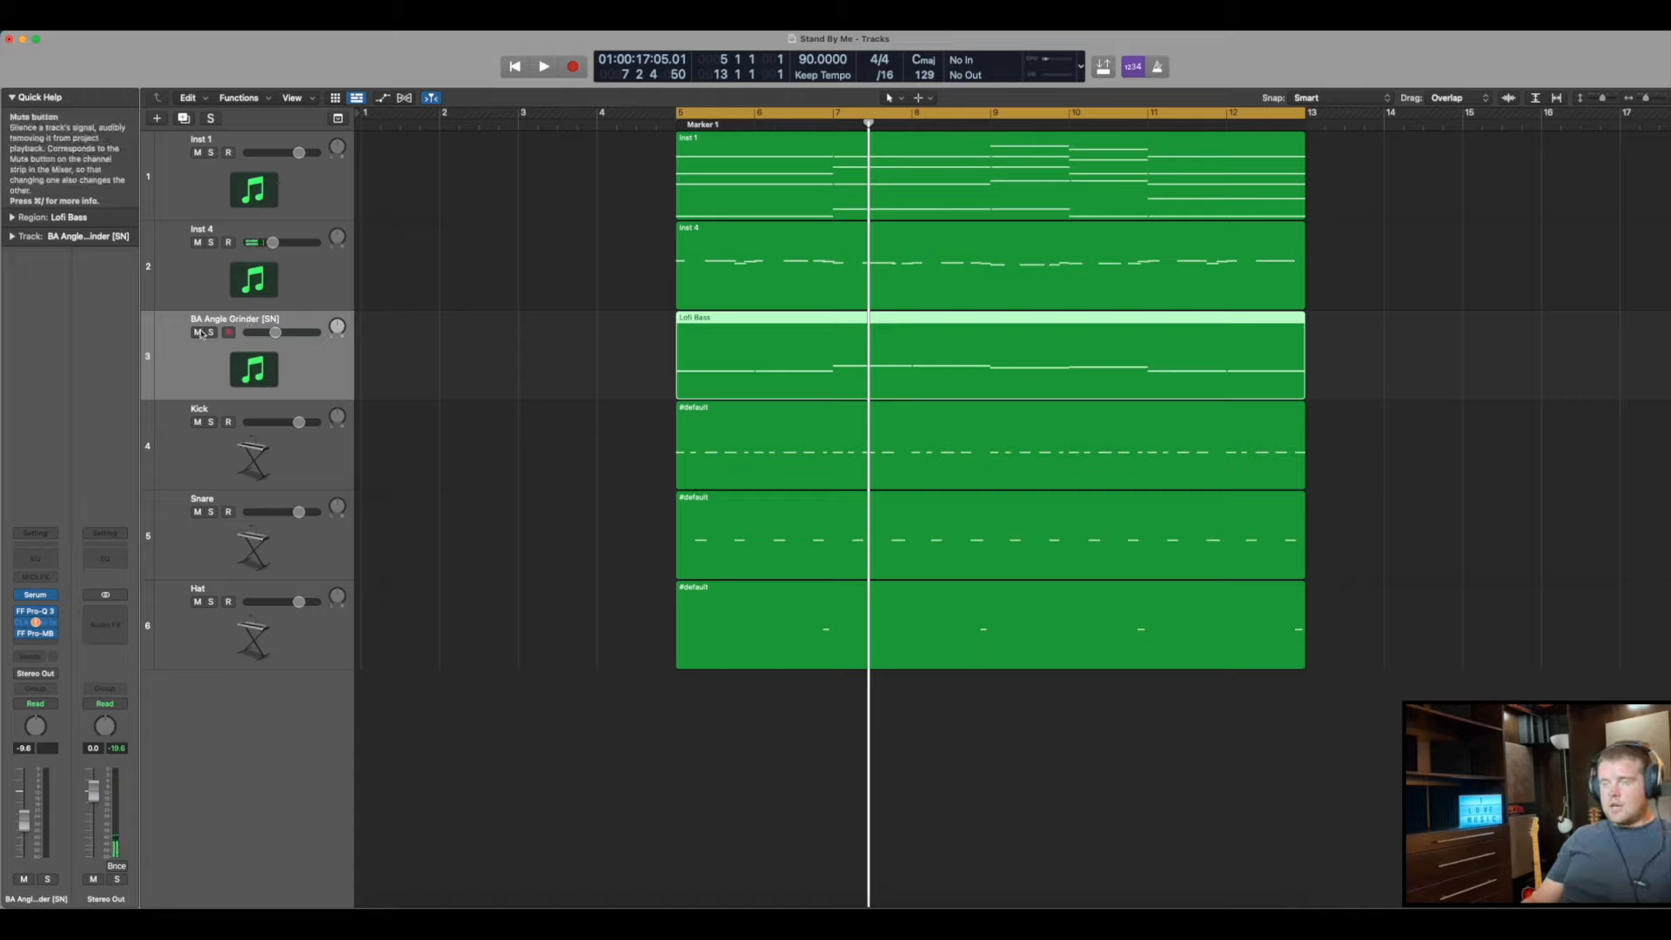
Select the Kick and Snare tracks together, then inspect only the Kick's Sampler and its mapping and close it
{"action": "left_click", "coordinate": [224, 412]}
{"action": "left_click", "coordinate": [256, 499], "text": "shift"}
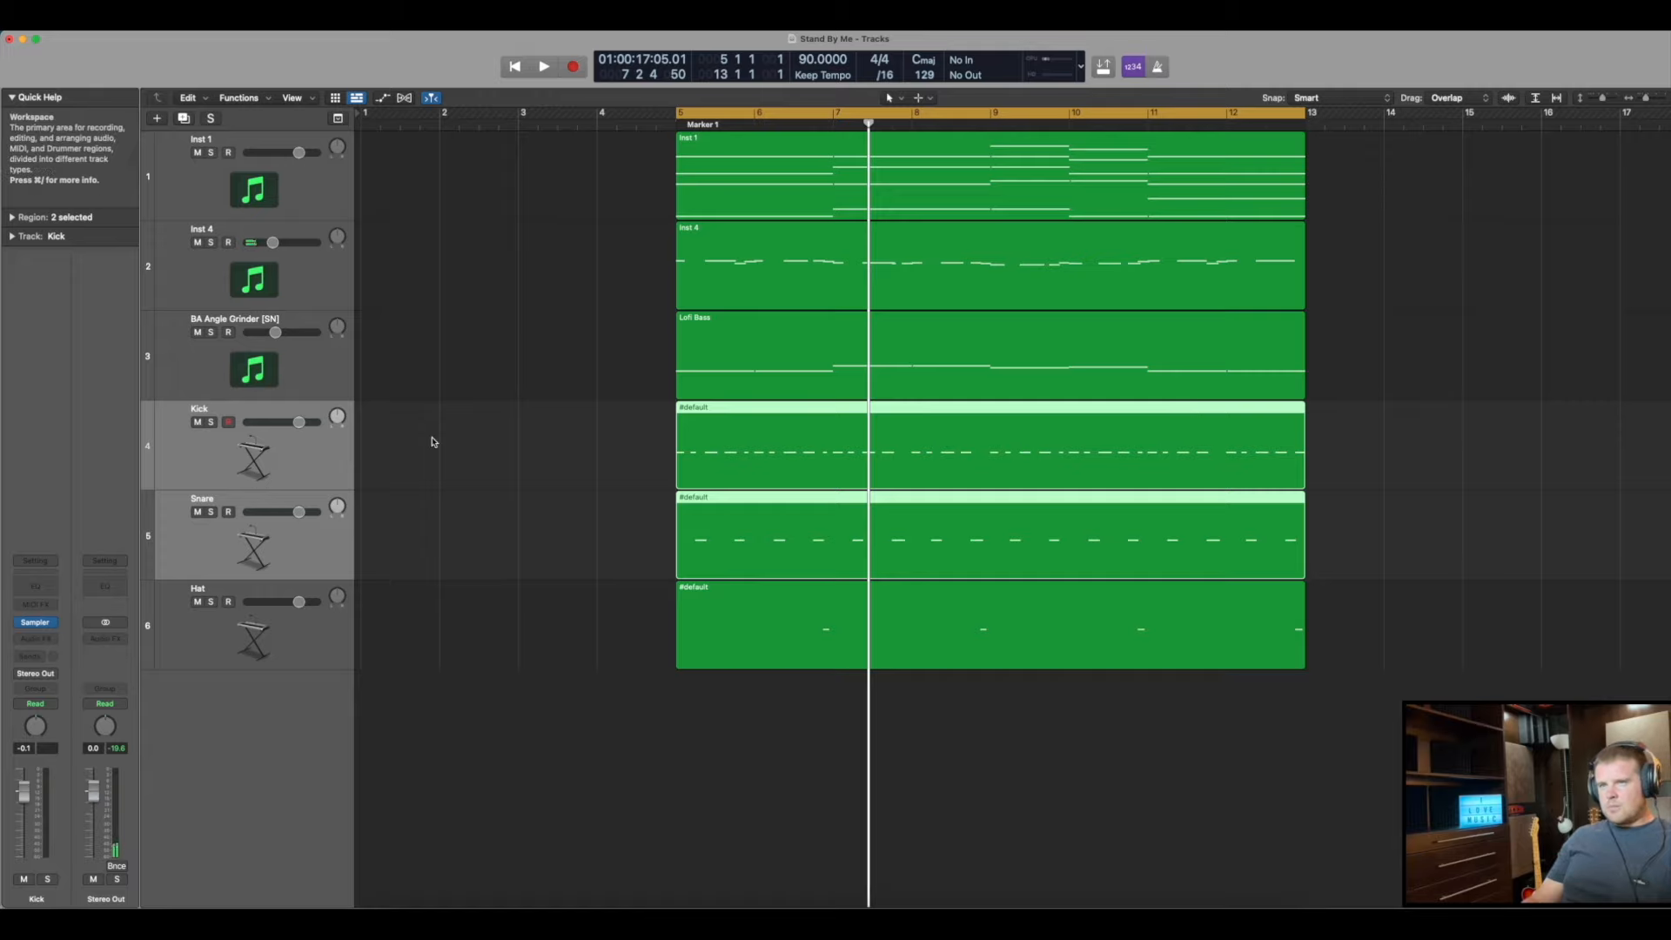
{"action": "left_click", "coordinate": [246, 409]}
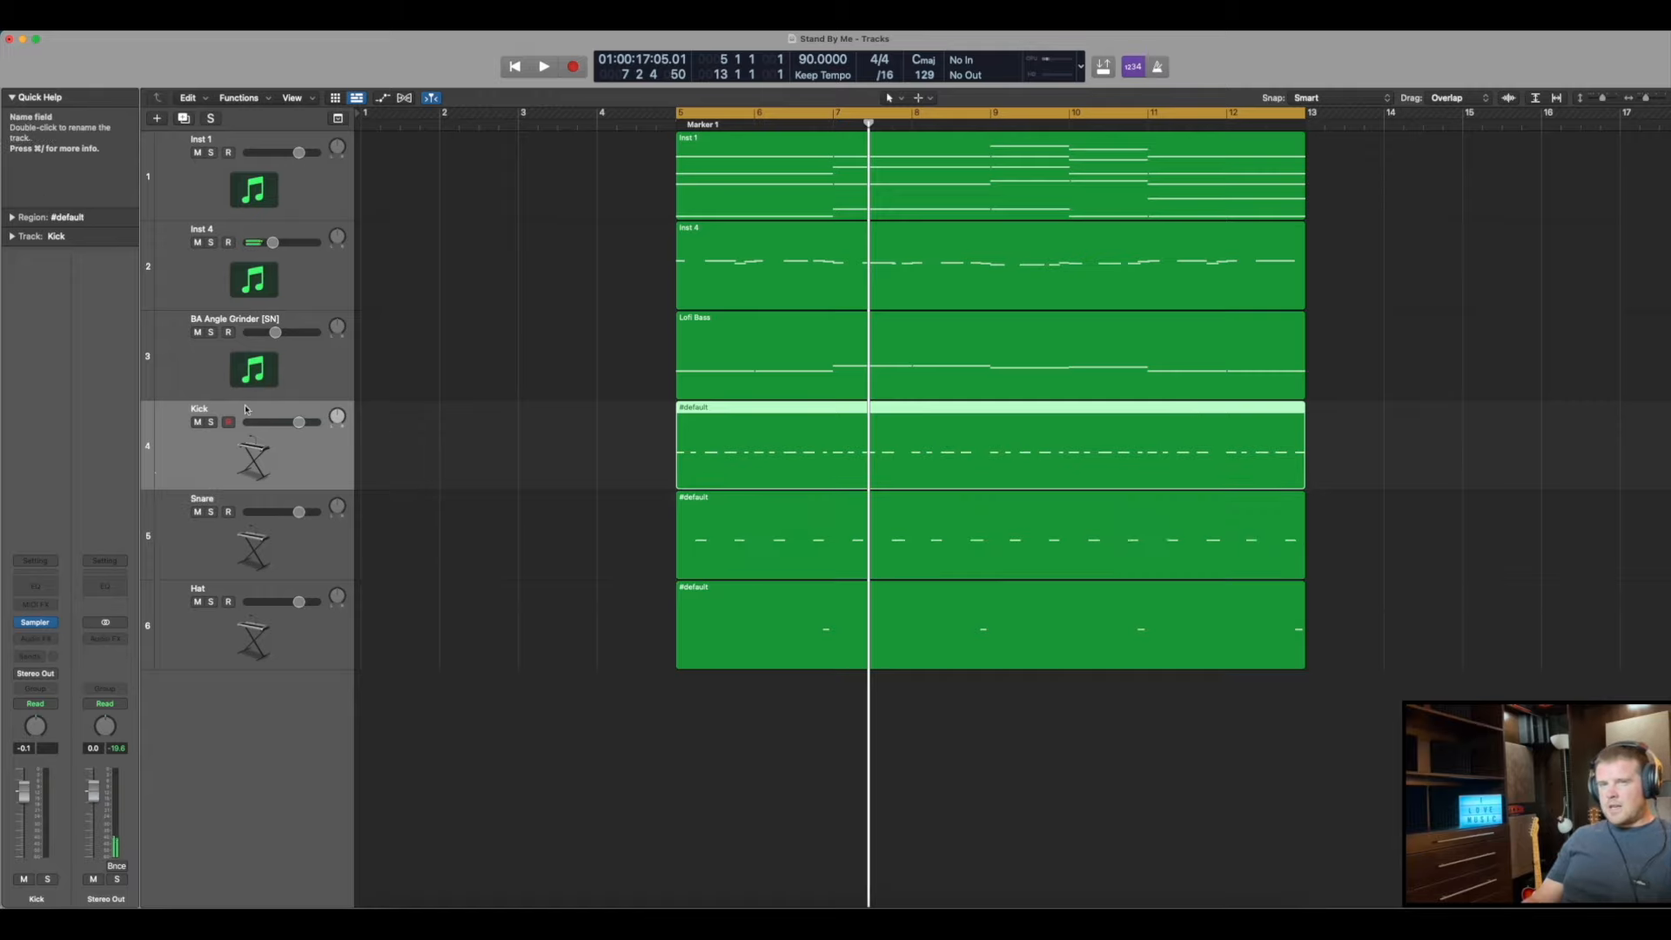
{"action": "left_click", "coordinate": [39, 623]}
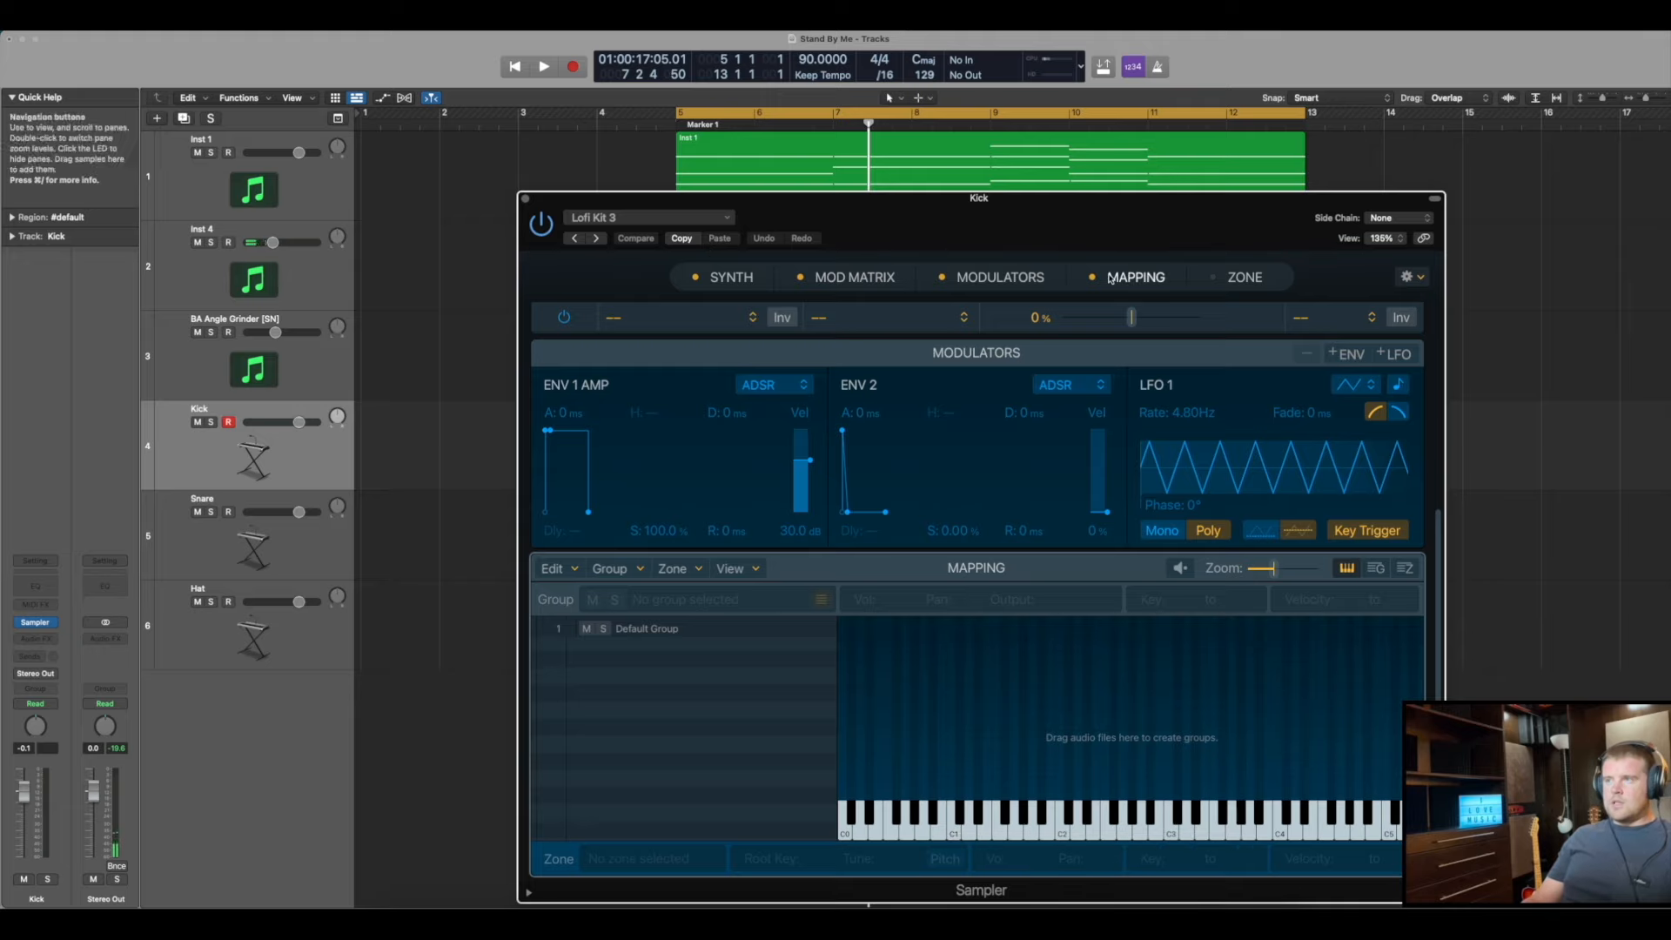
{"action": "left_click_drag", "start_coordinate": [1118, 246], "coordinate": [1185, 220]}
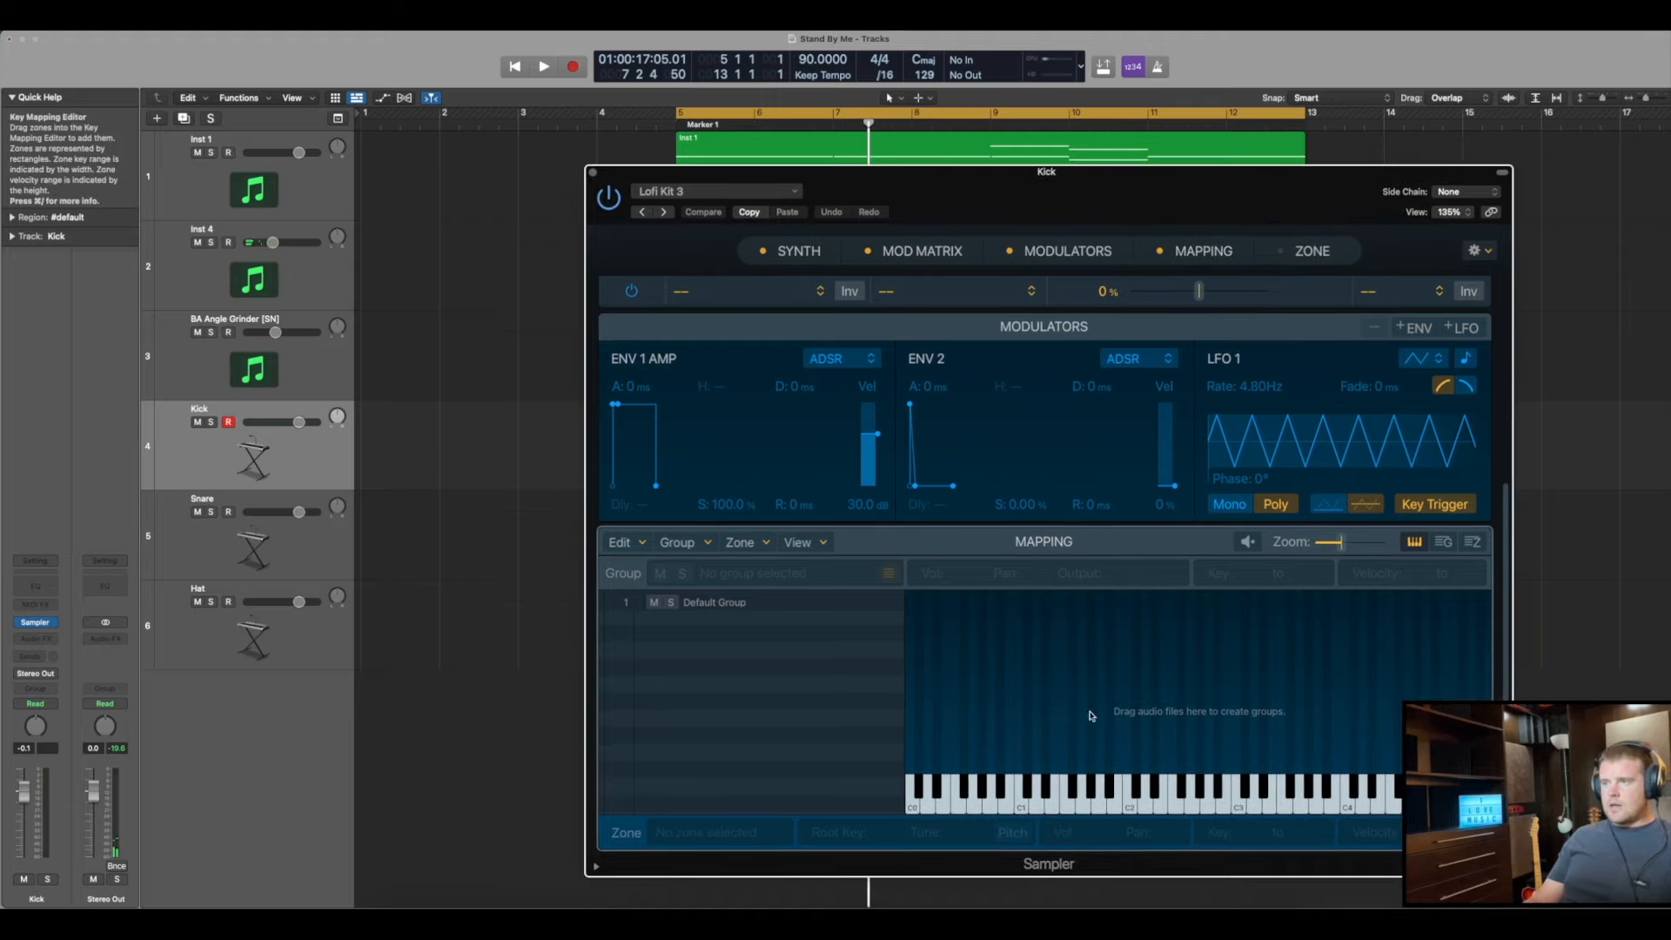
{"action": "left_click", "coordinate": [593, 173]}
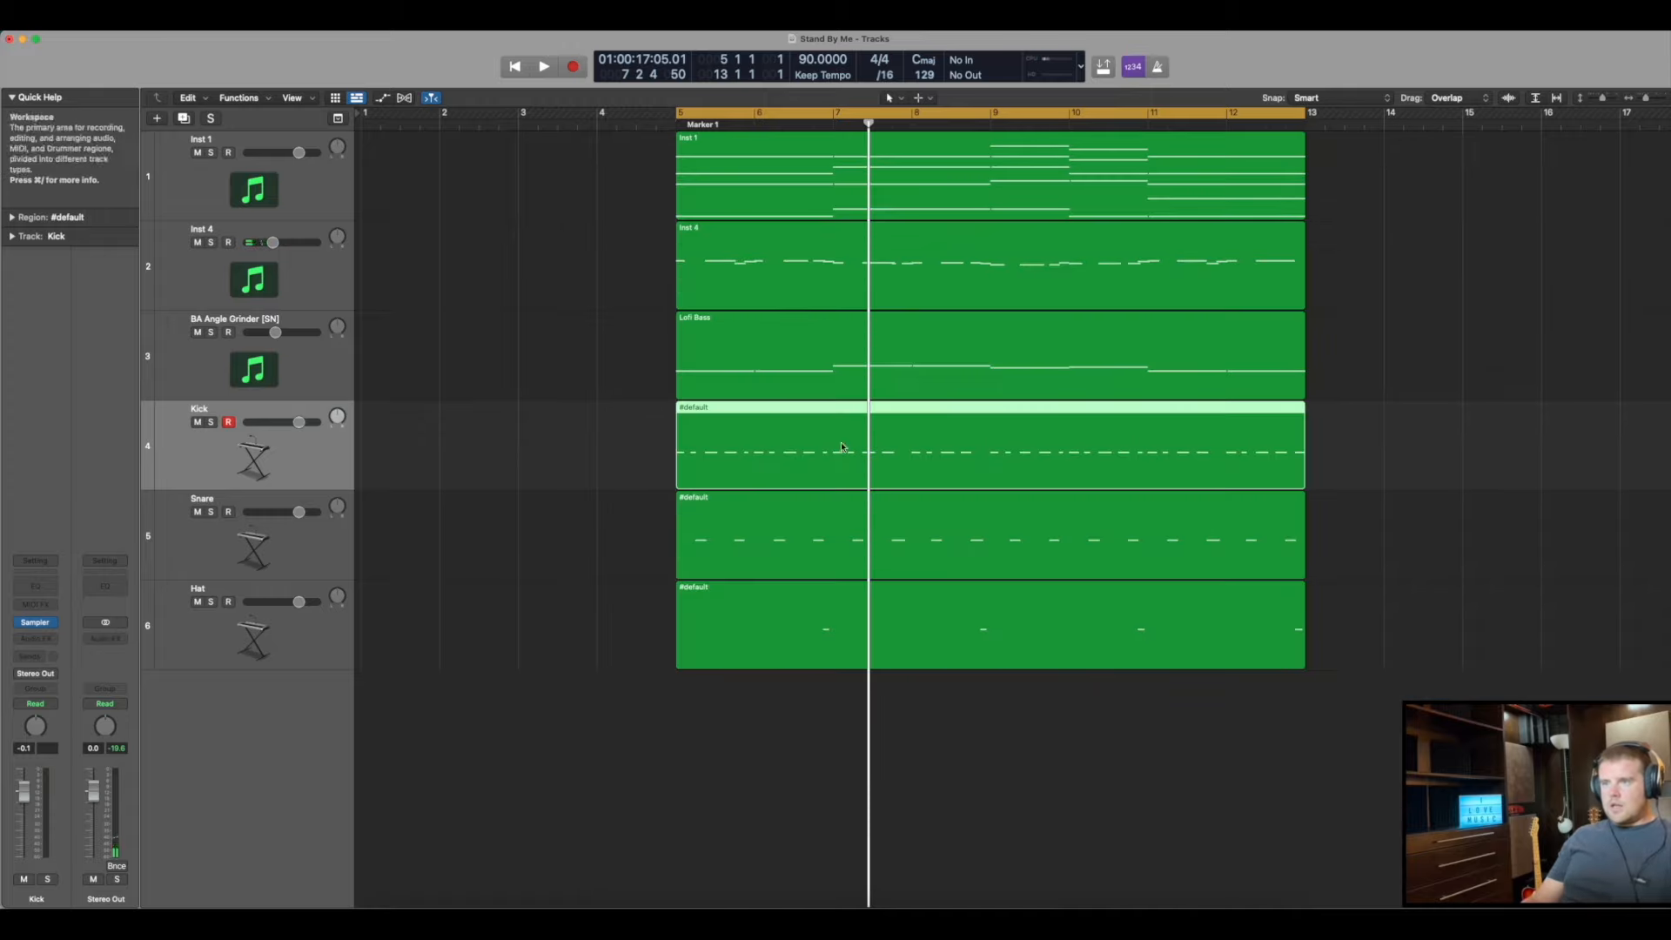
Select the Hat track and play all the tracks together, ending with playback stopped
{"action": "left_click", "coordinate": [259, 595]}
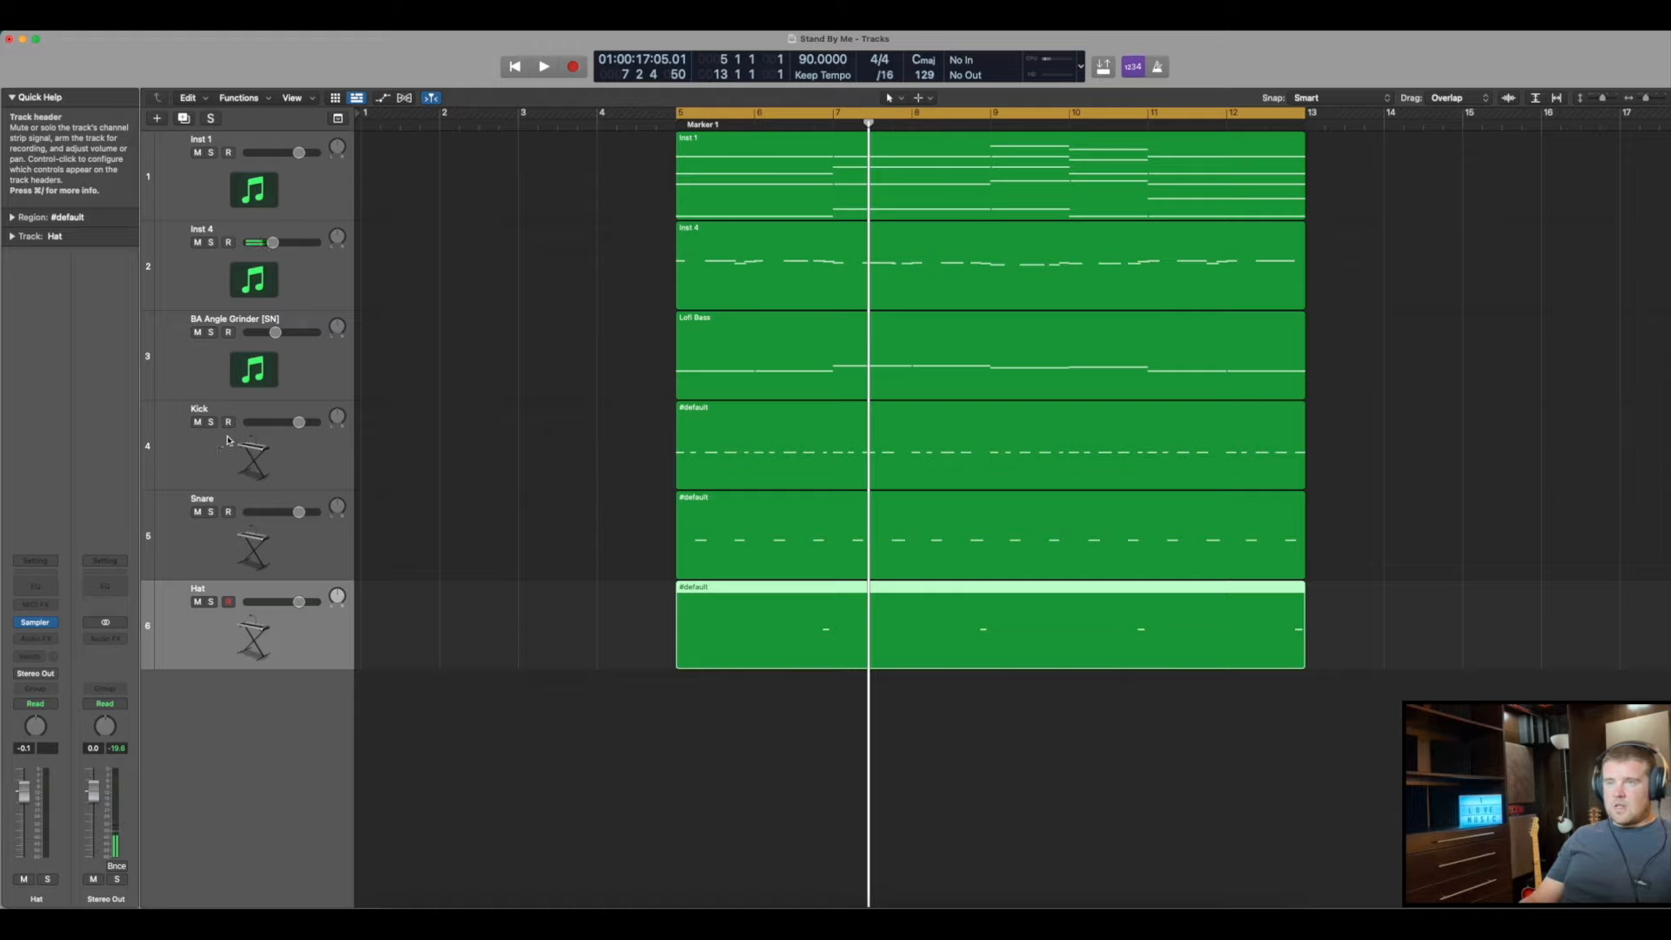
{"action": "key", "text": "space"}
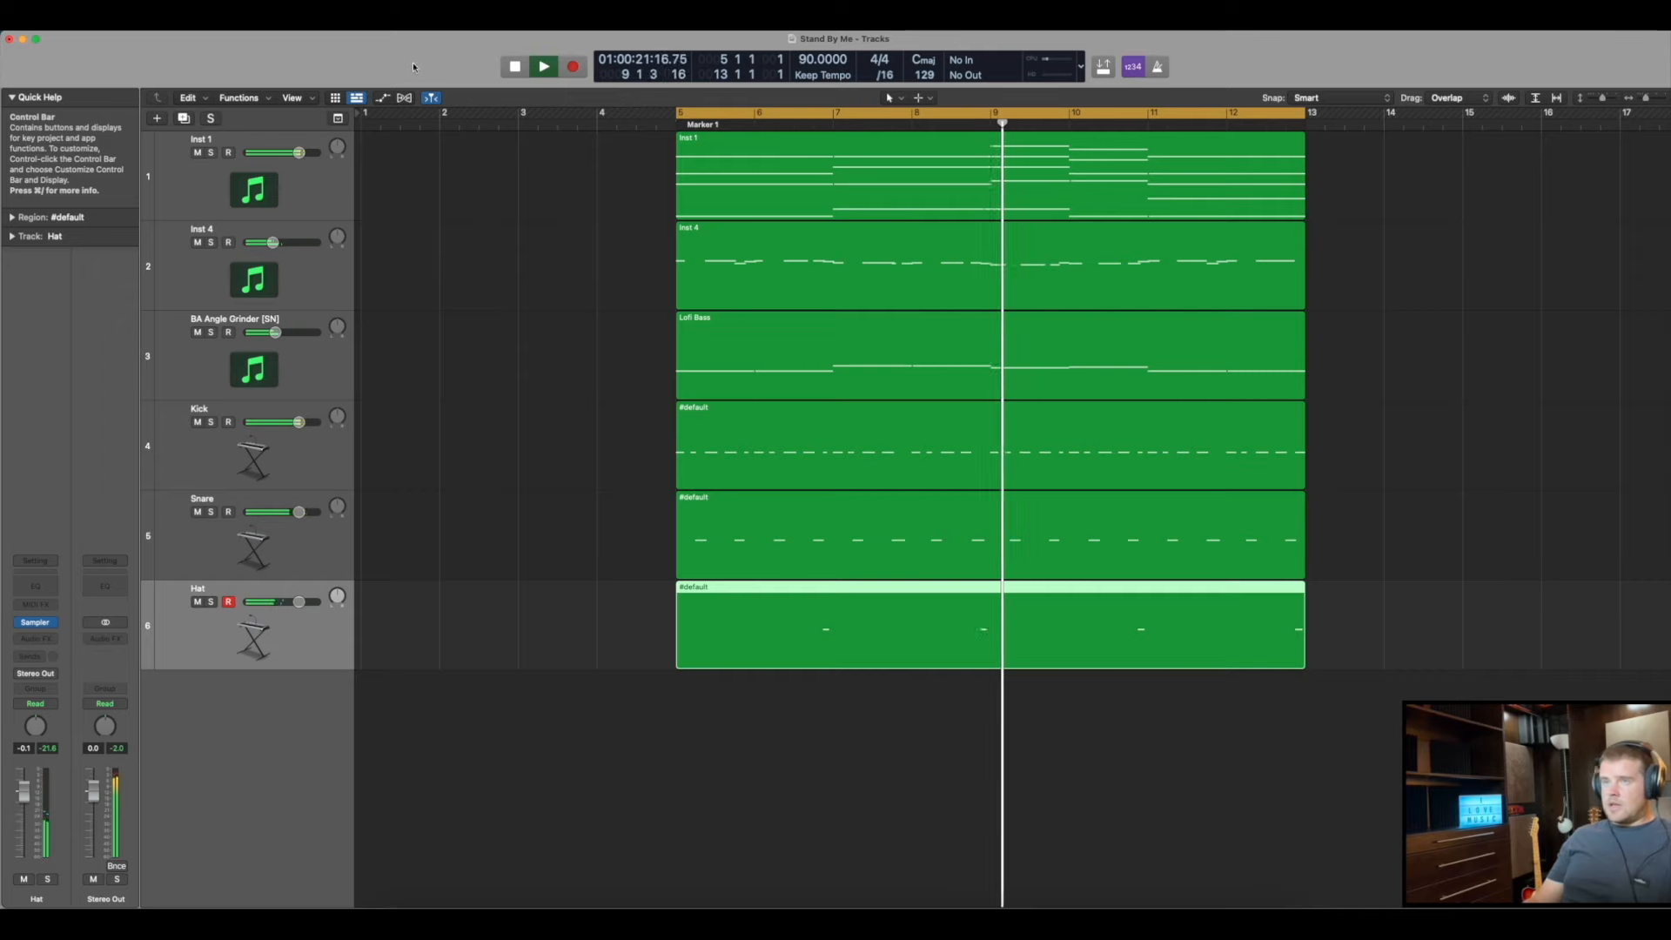
{"action": "key", "text": "space"}
Close the current project and open Stand By Me 31.1.logicx, continuing past the automation data conversion notice
{"action": "left_click", "coordinate": [10, 39]}
{"action": "left_click", "coordinate": [877, 369]}
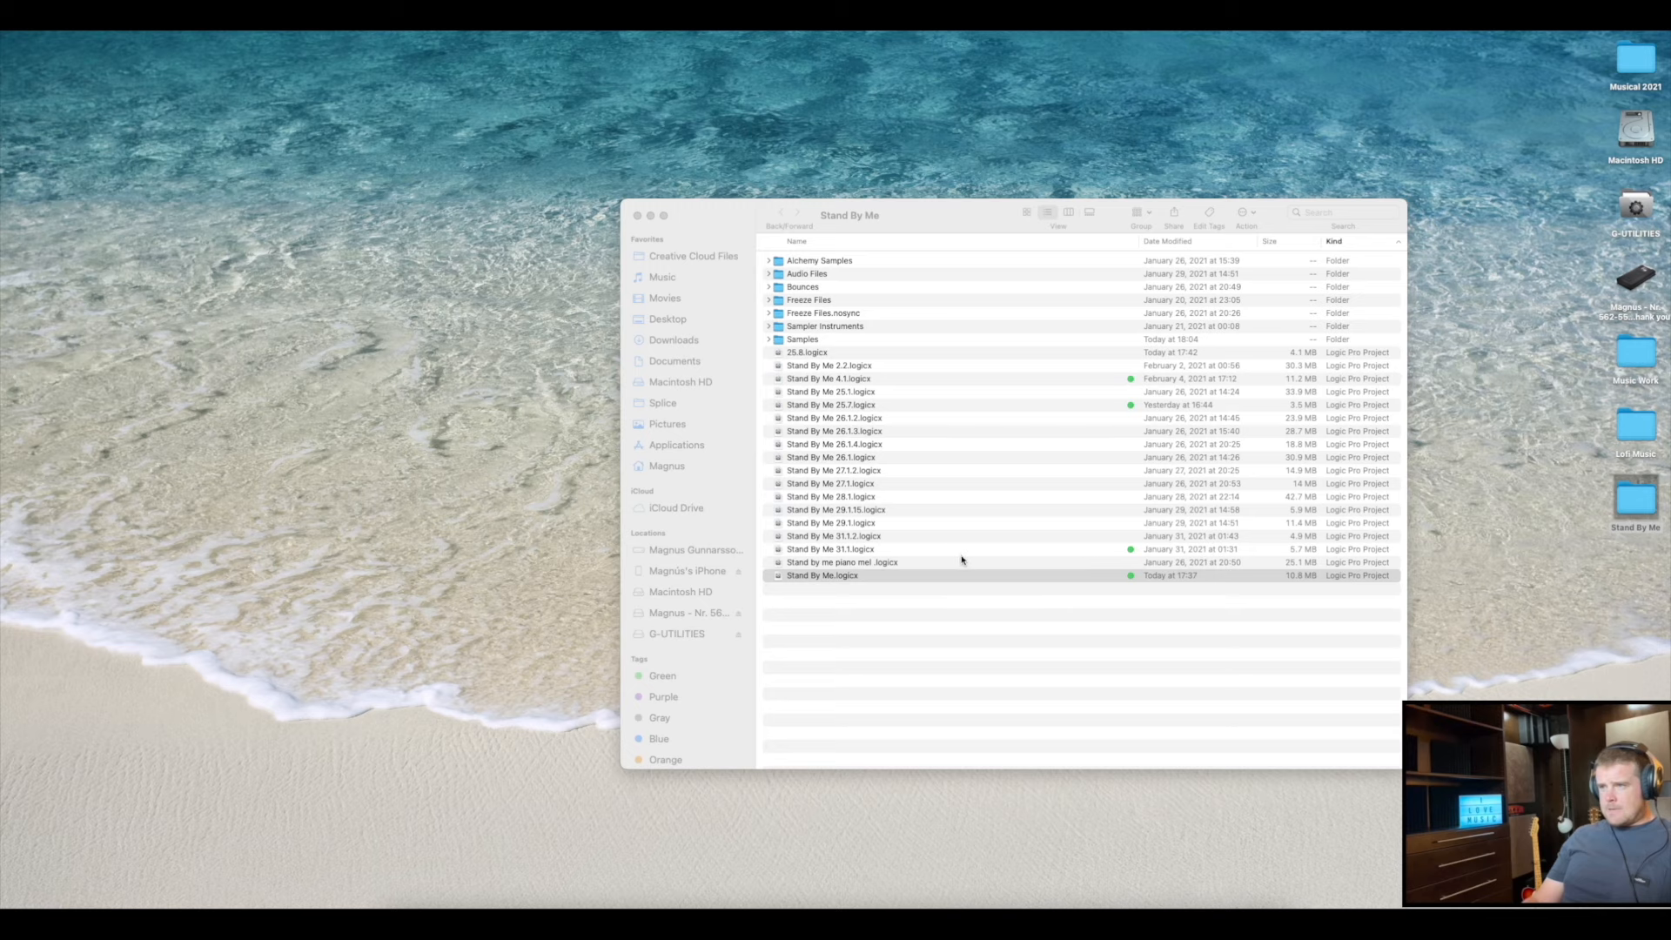
{"action": "double_click", "coordinate": [962, 552]}
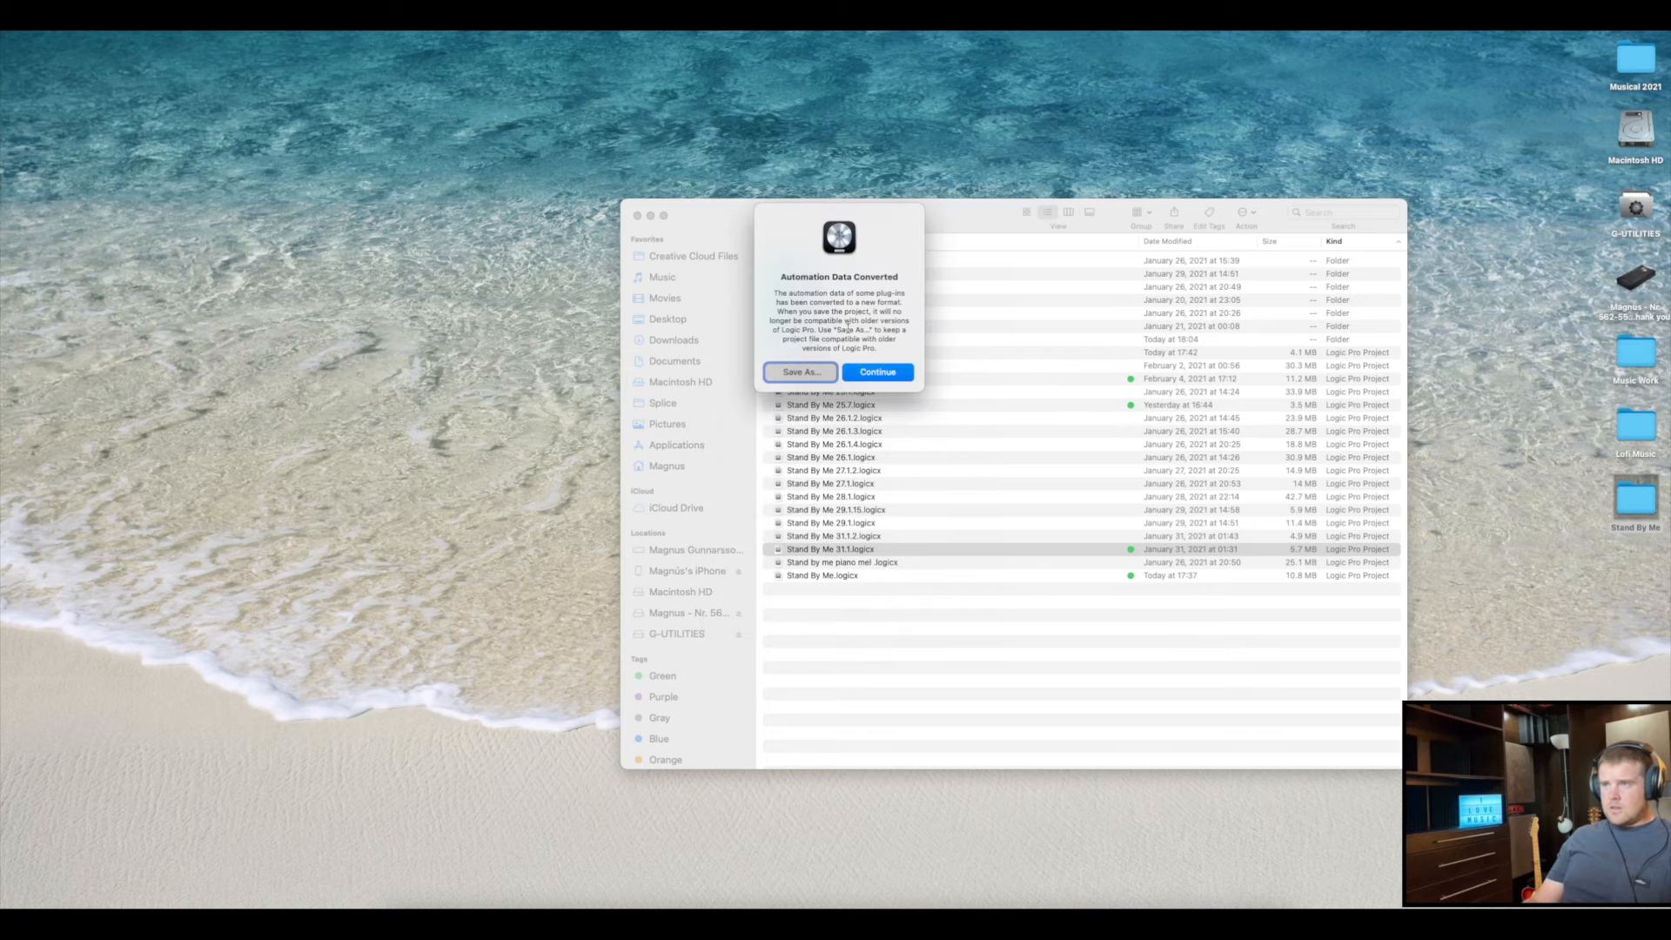
{"action": "left_click", "coordinate": [879, 379]}
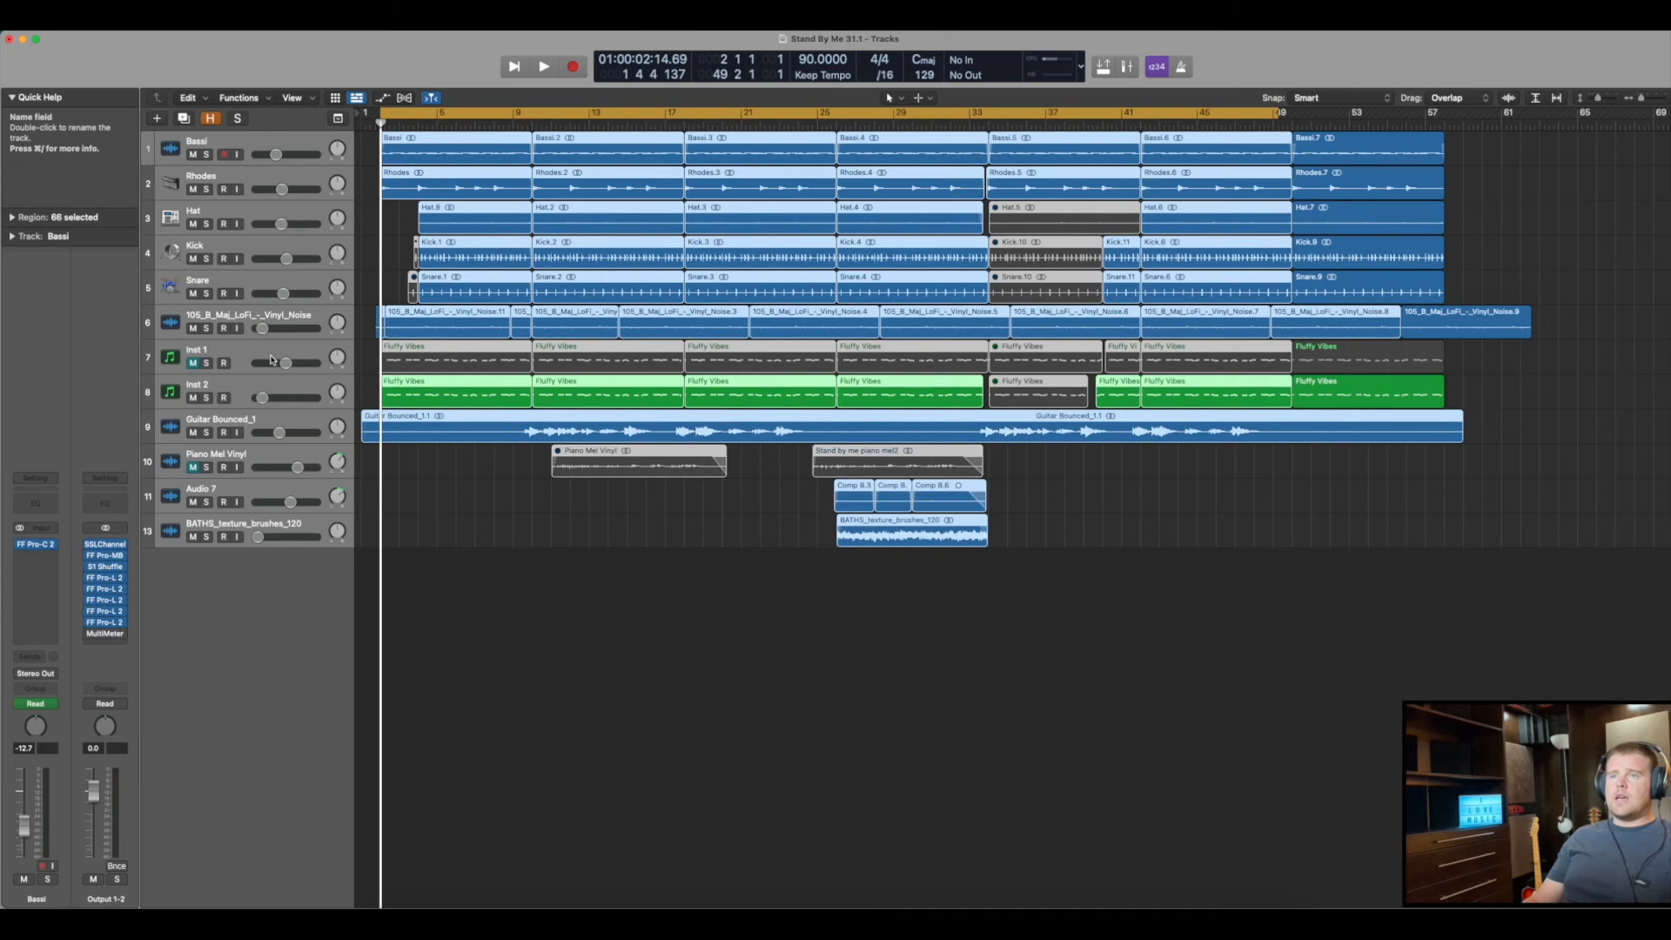
Select Audio 7 and BATHS_texture_brushes_120, set the cycle range to bars 26–34, and play that section
{"action": "left_click", "coordinate": [251, 418]}
{"action": "key", "text": "cmd+Down"}
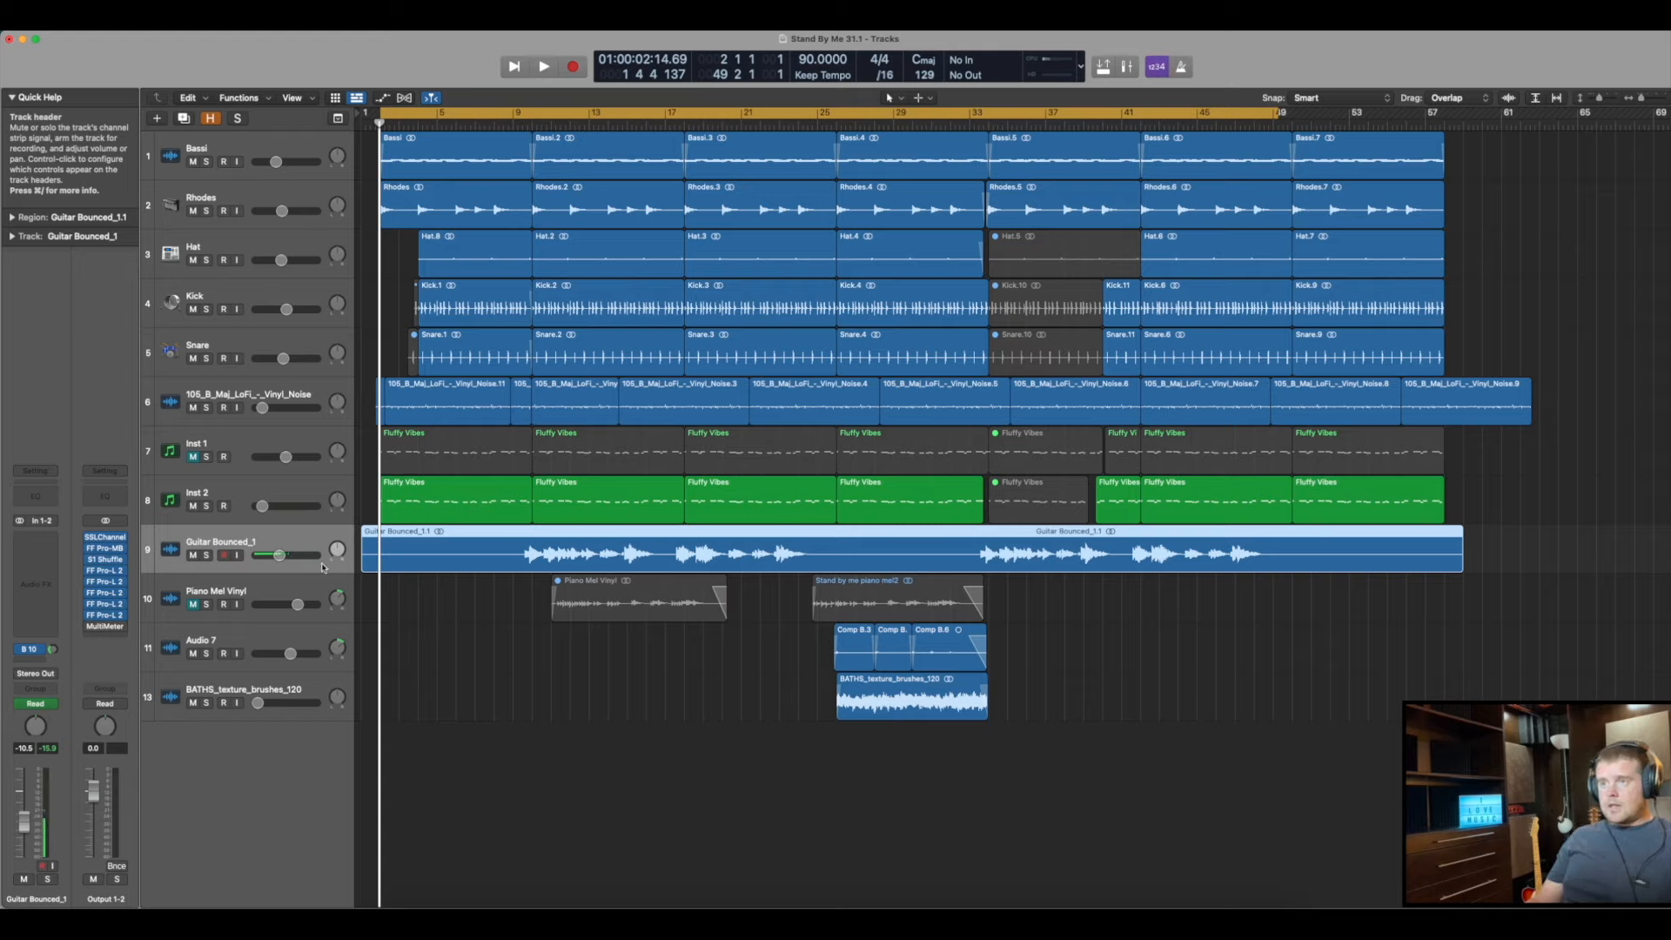
{"action": "left_click", "coordinate": [265, 634]}
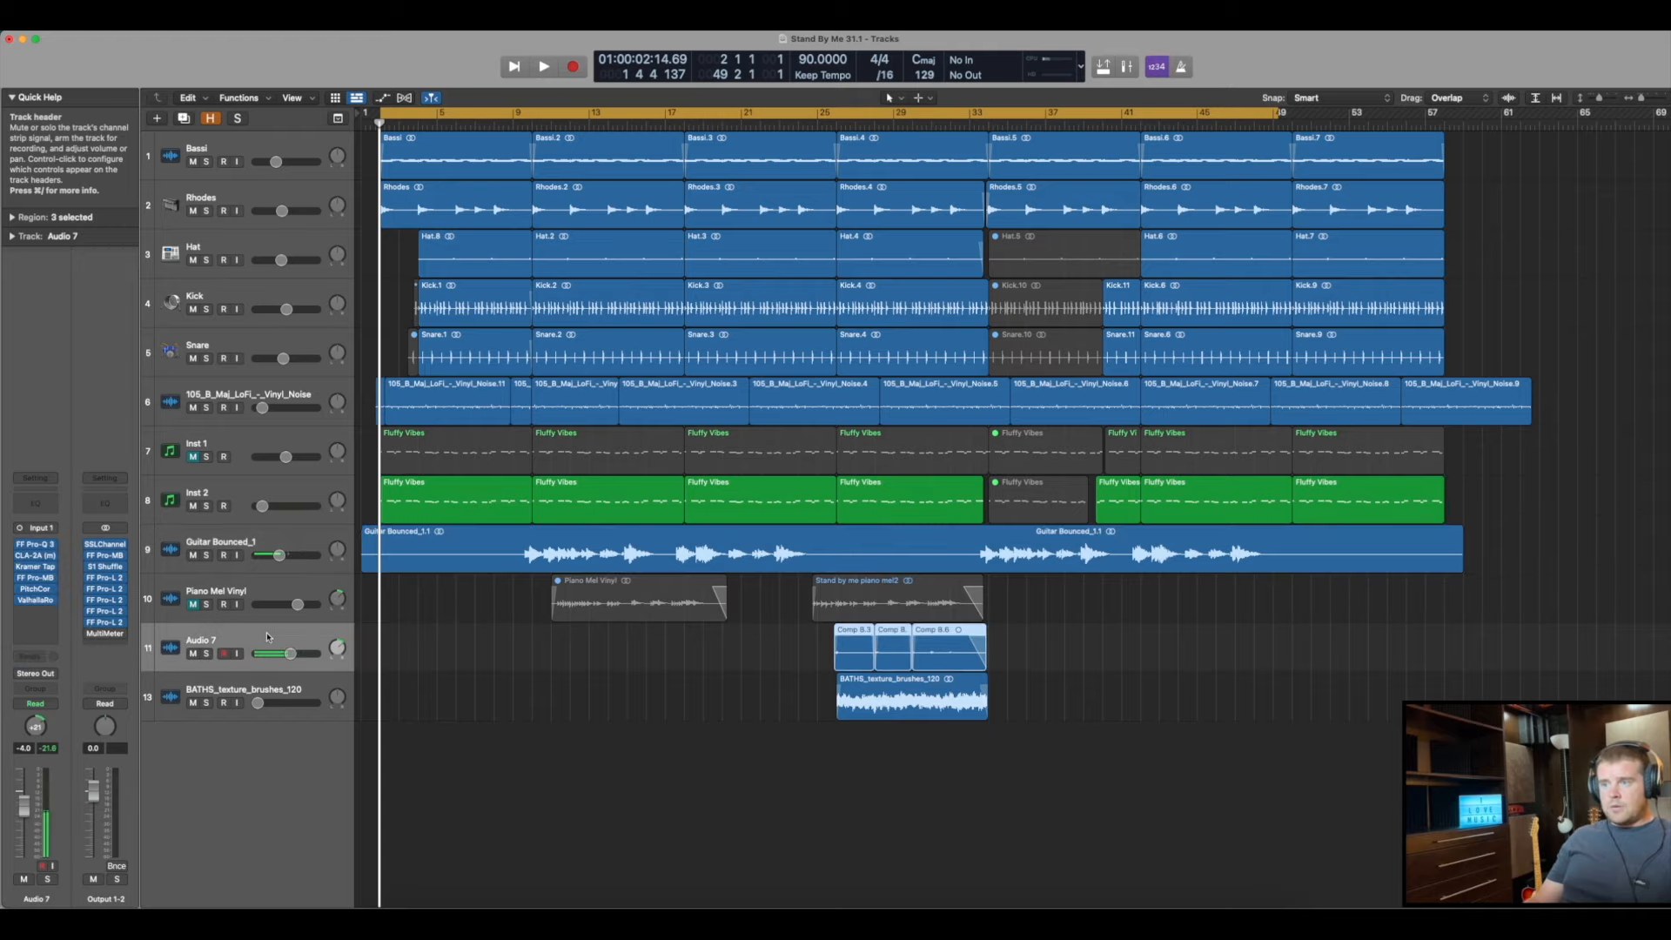
{"action": "left_click", "coordinate": [266, 690], "text": "shift"}
{"action": "left_click_drag", "start_coordinate": [838, 116], "coordinate": [992, 119]}
{"action": "key", "text": "space"}
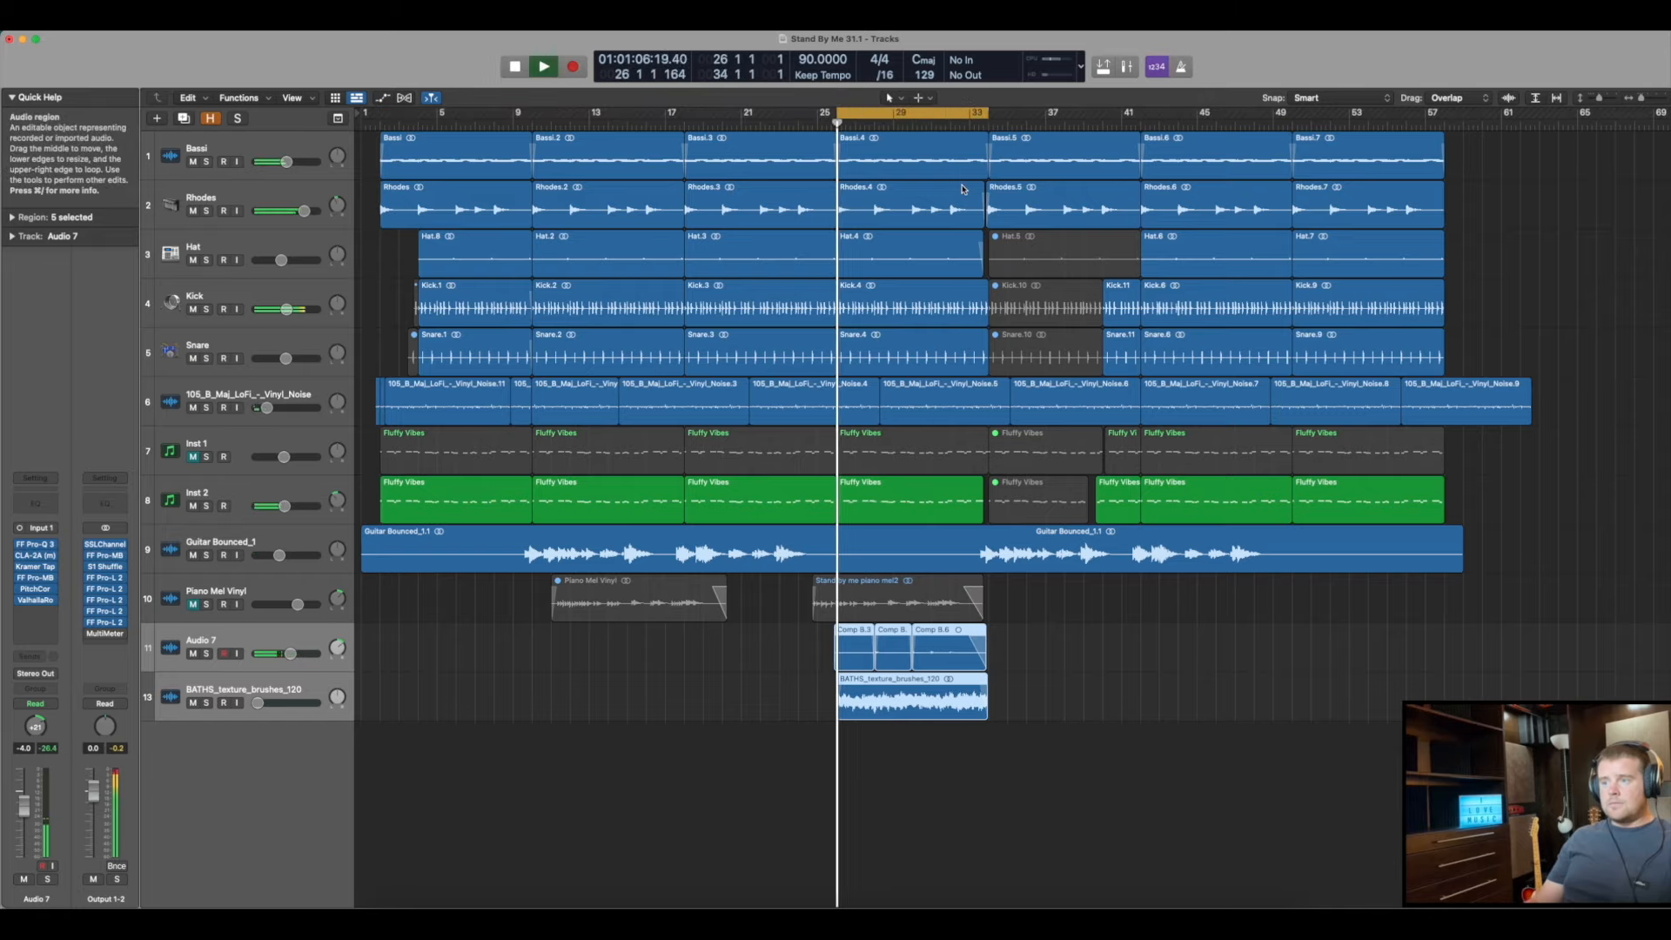
Solo Audio 7 and BATHS_texture_brushes_120, listen, leave only the brushes texture soloed, and stop playback
{"action": "left_click", "coordinate": [207, 655]}
{"action": "left_click", "coordinate": [285, 715]}
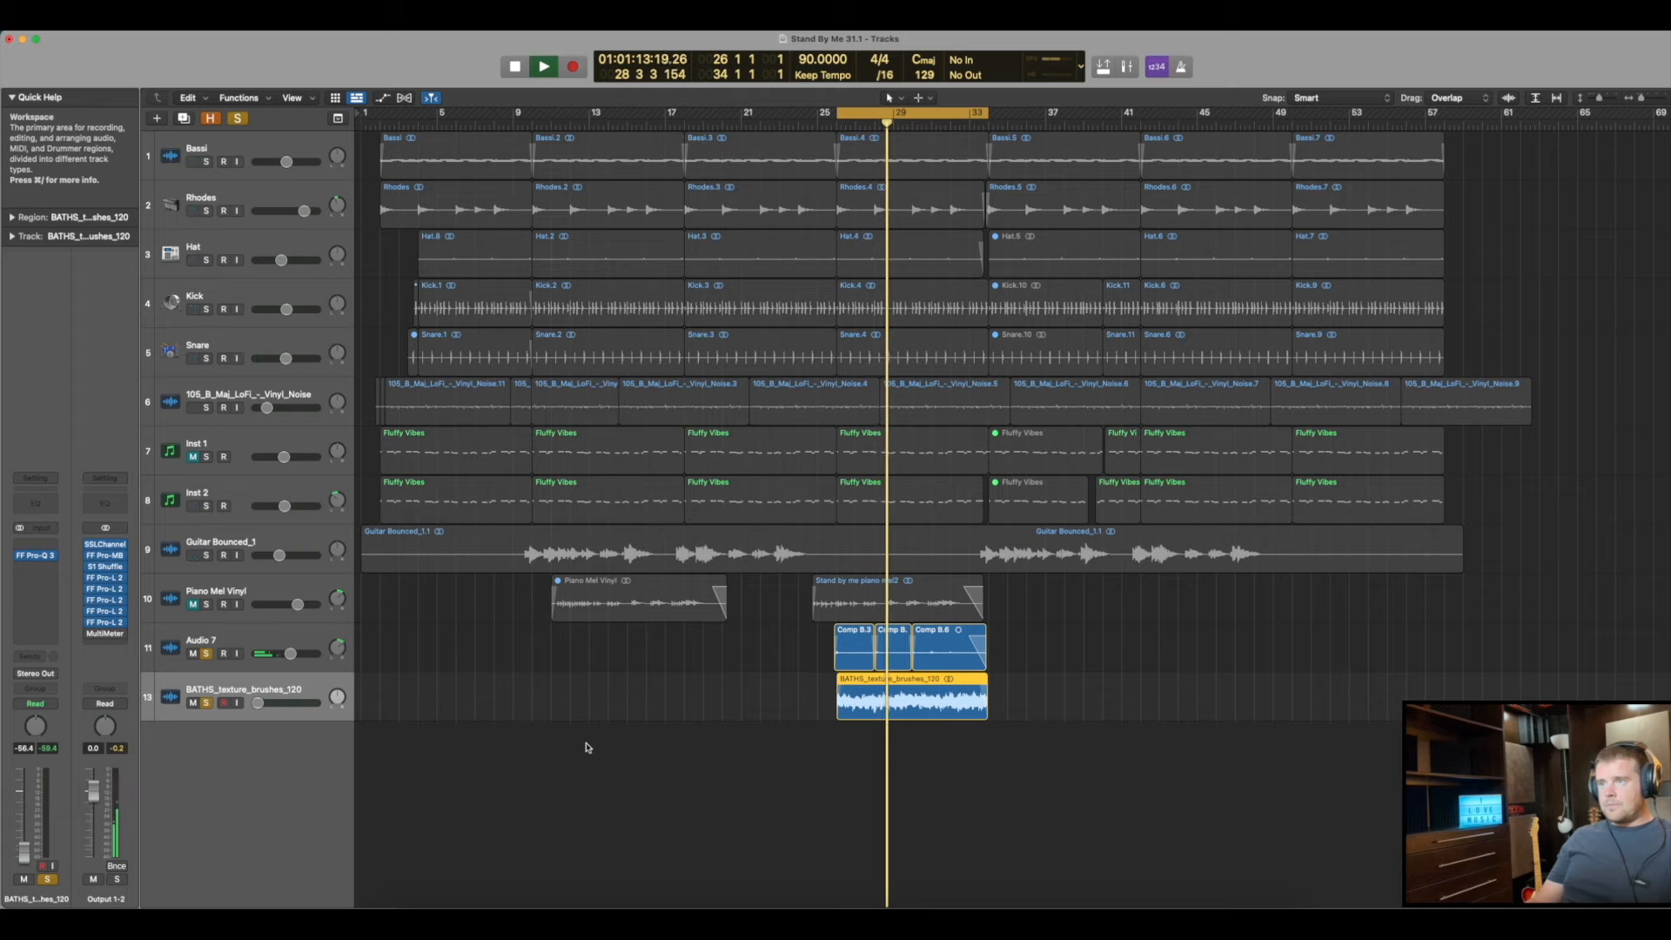
{"action": "left_click", "coordinate": [207, 654]}
{"action": "key", "text": "space"}
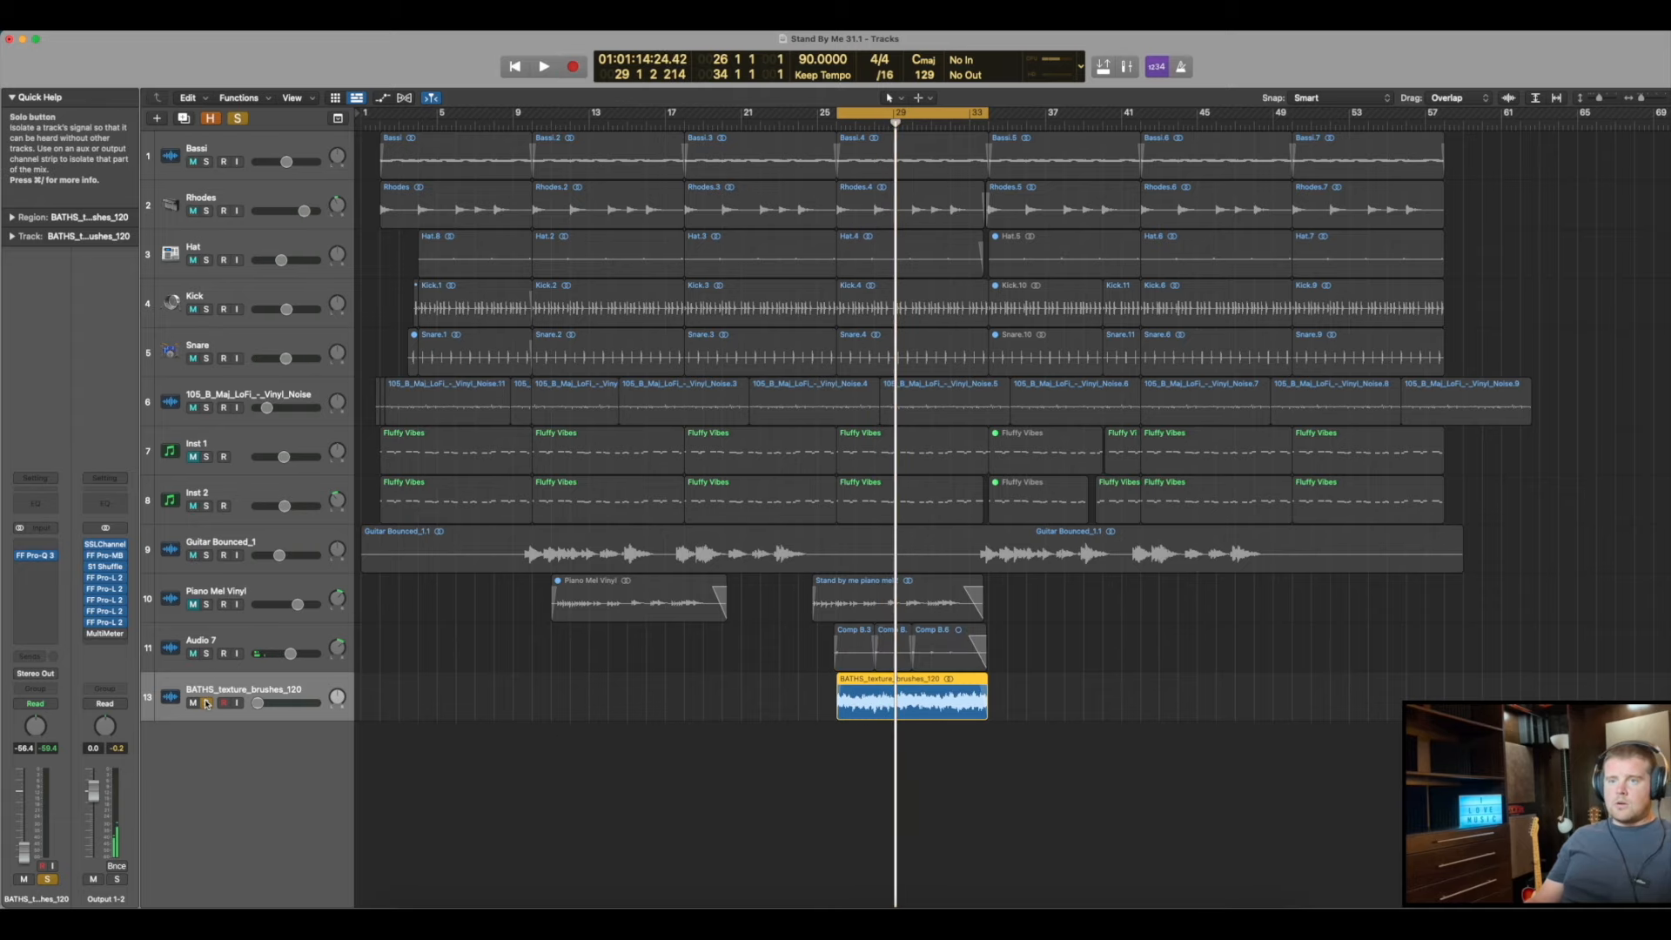
Move the solo from BATHS_texture_brushes_120 to Audio 7, and solo and select the Inst 2 track as well
{"action": "left_click", "coordinate": [206, 654]}
{"action": "left_click", "coordinate": [206, 654]}
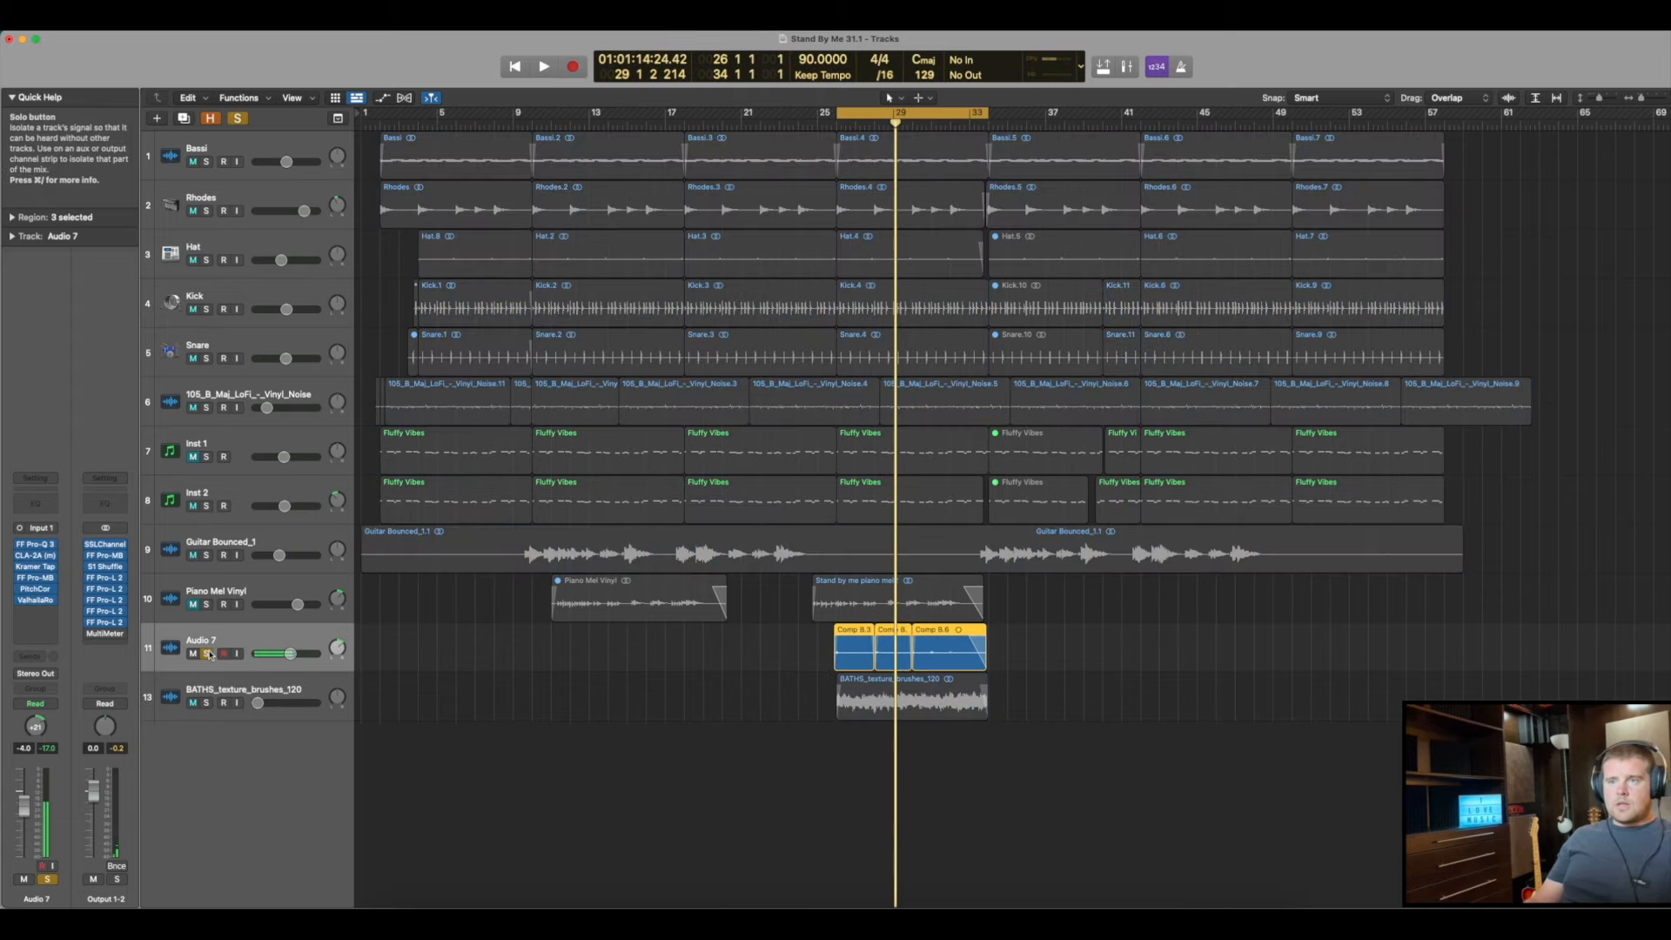
{"action": "left_click", "coordinate": [206, 506], "text": "alt"}
{"action": "key", "text": "s"}
{"action": "left_click", "coordinate": [262, 512]}
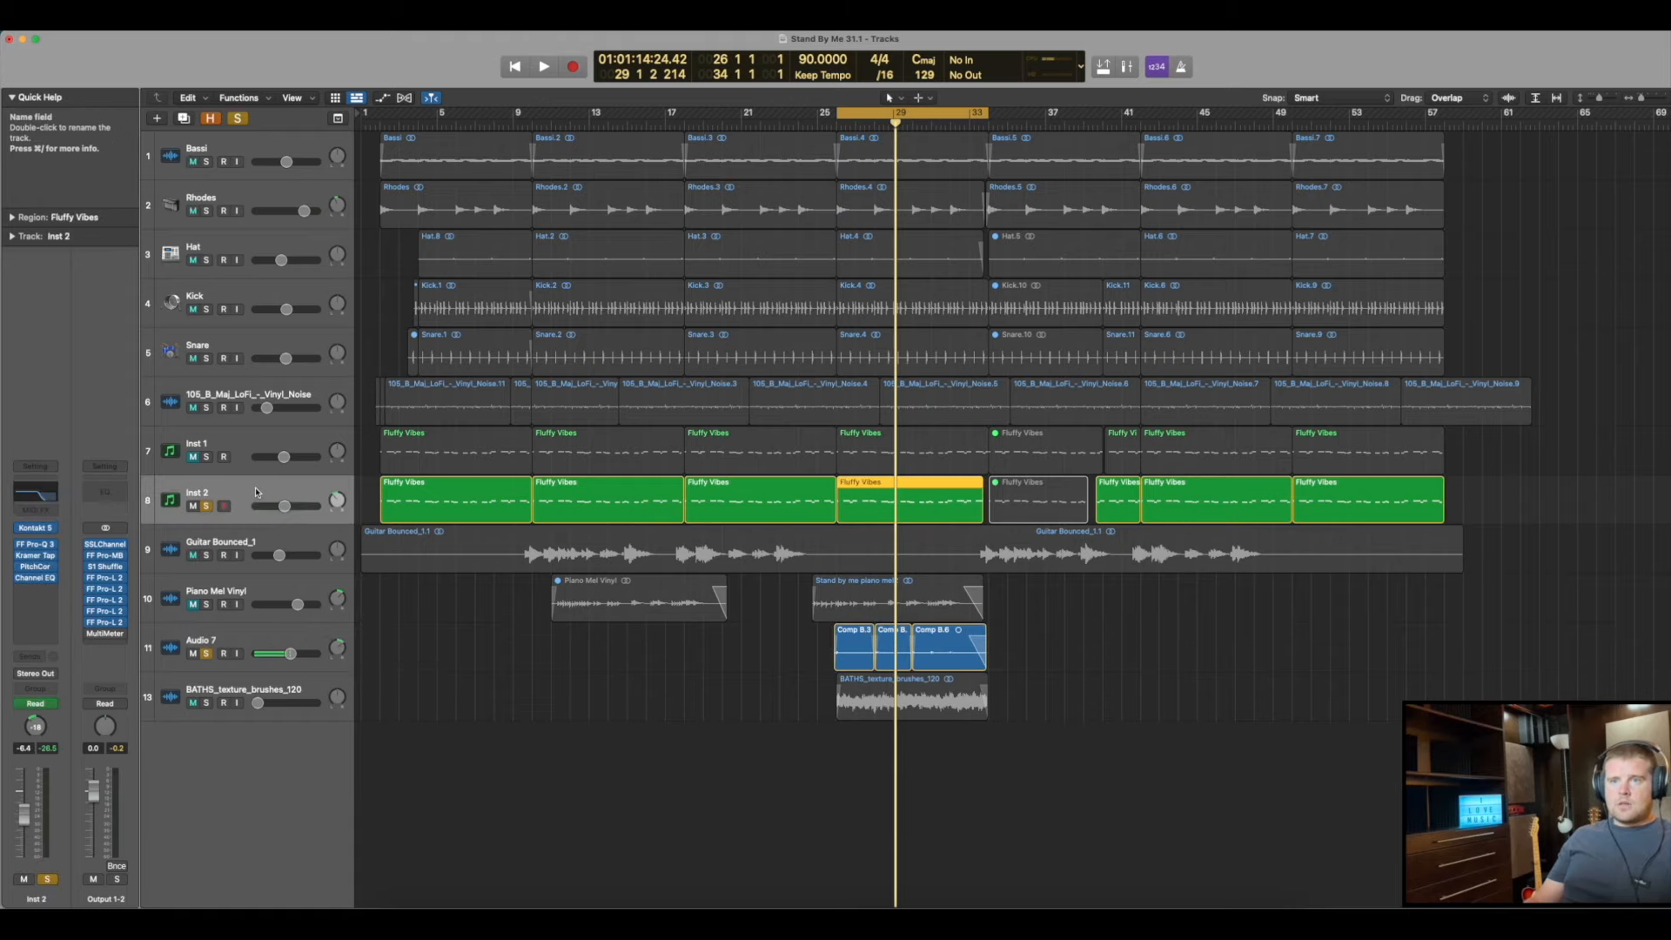
View the existing Pitch Correction on Inst 2, insert another stereo Pitch Correction in a free effect slot below it, and close both windows
{"action": "left_click", "coordinate": [38, 571]}
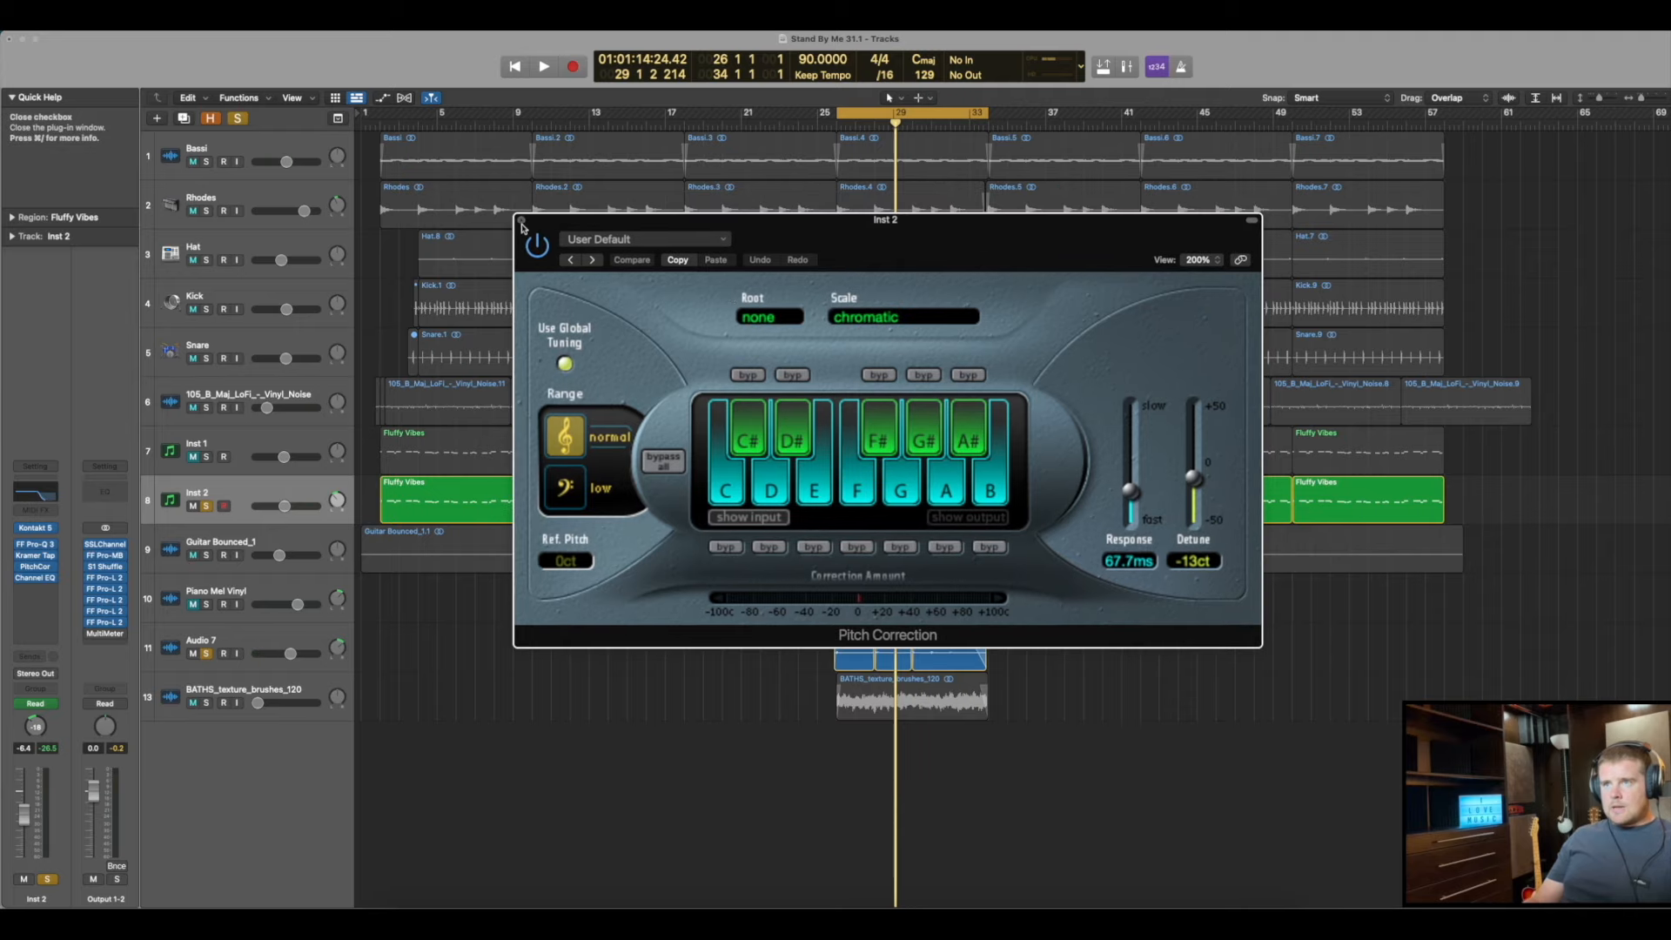
{"action": "left_click", "coordinate": [38, 567]}
{"action": "left_click", "coordinate": [36, 591]}
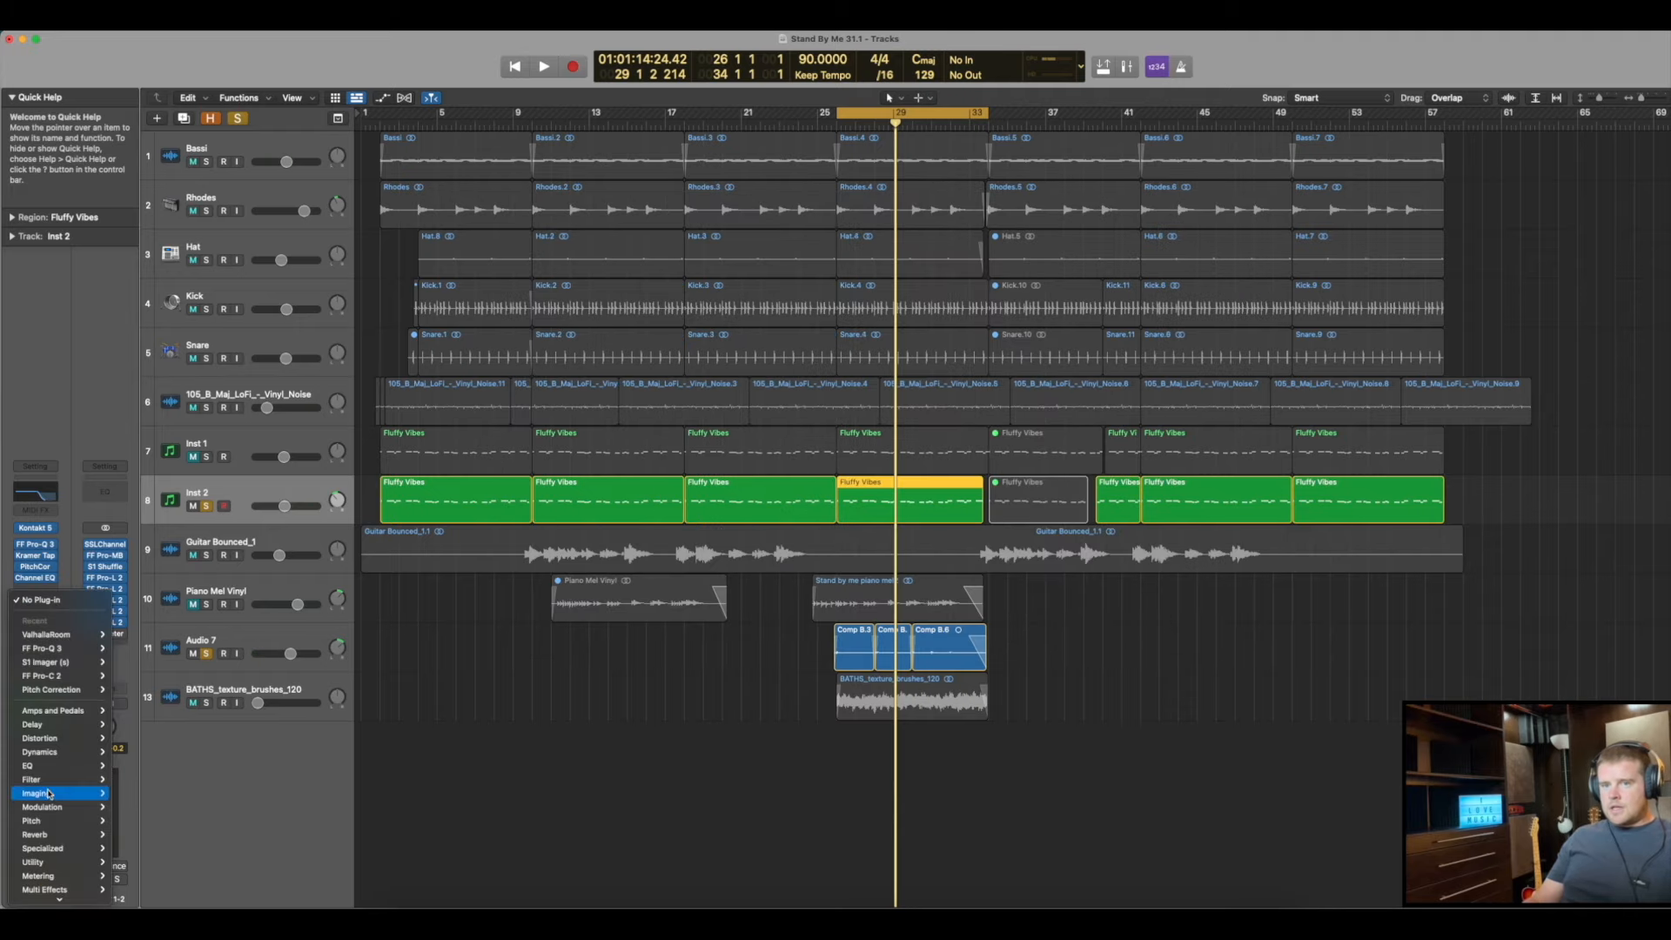
{"action": "mouse_move", "coordinate": [53, 822]}
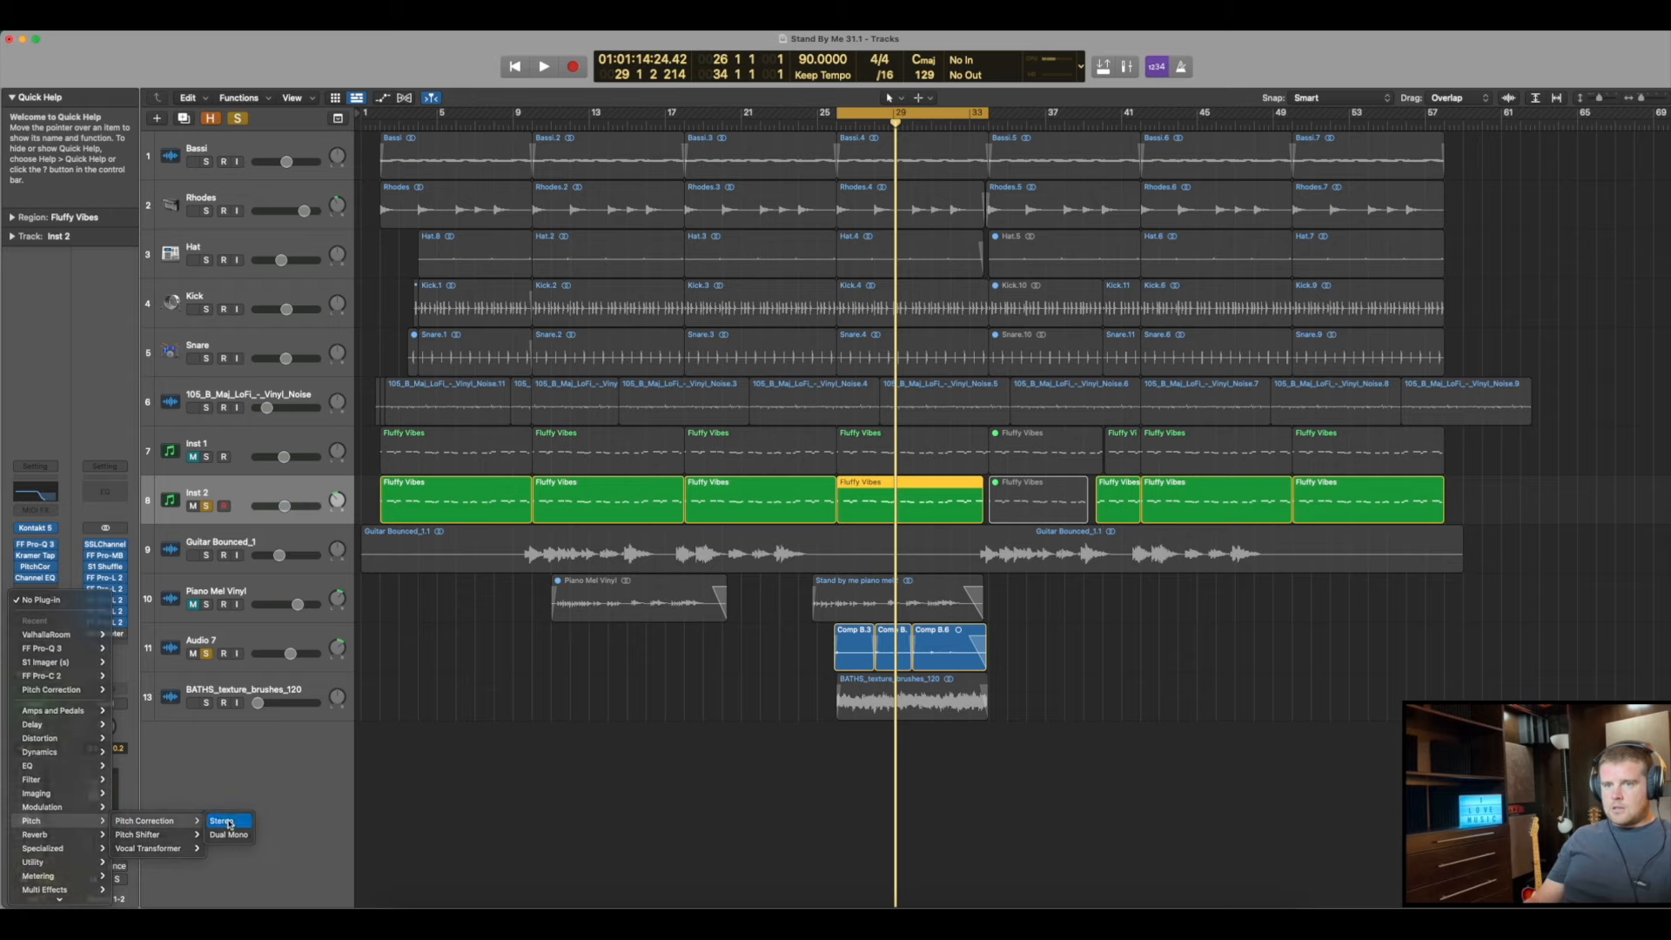
{"action": "left_click", "coordinate": [223, 822]}
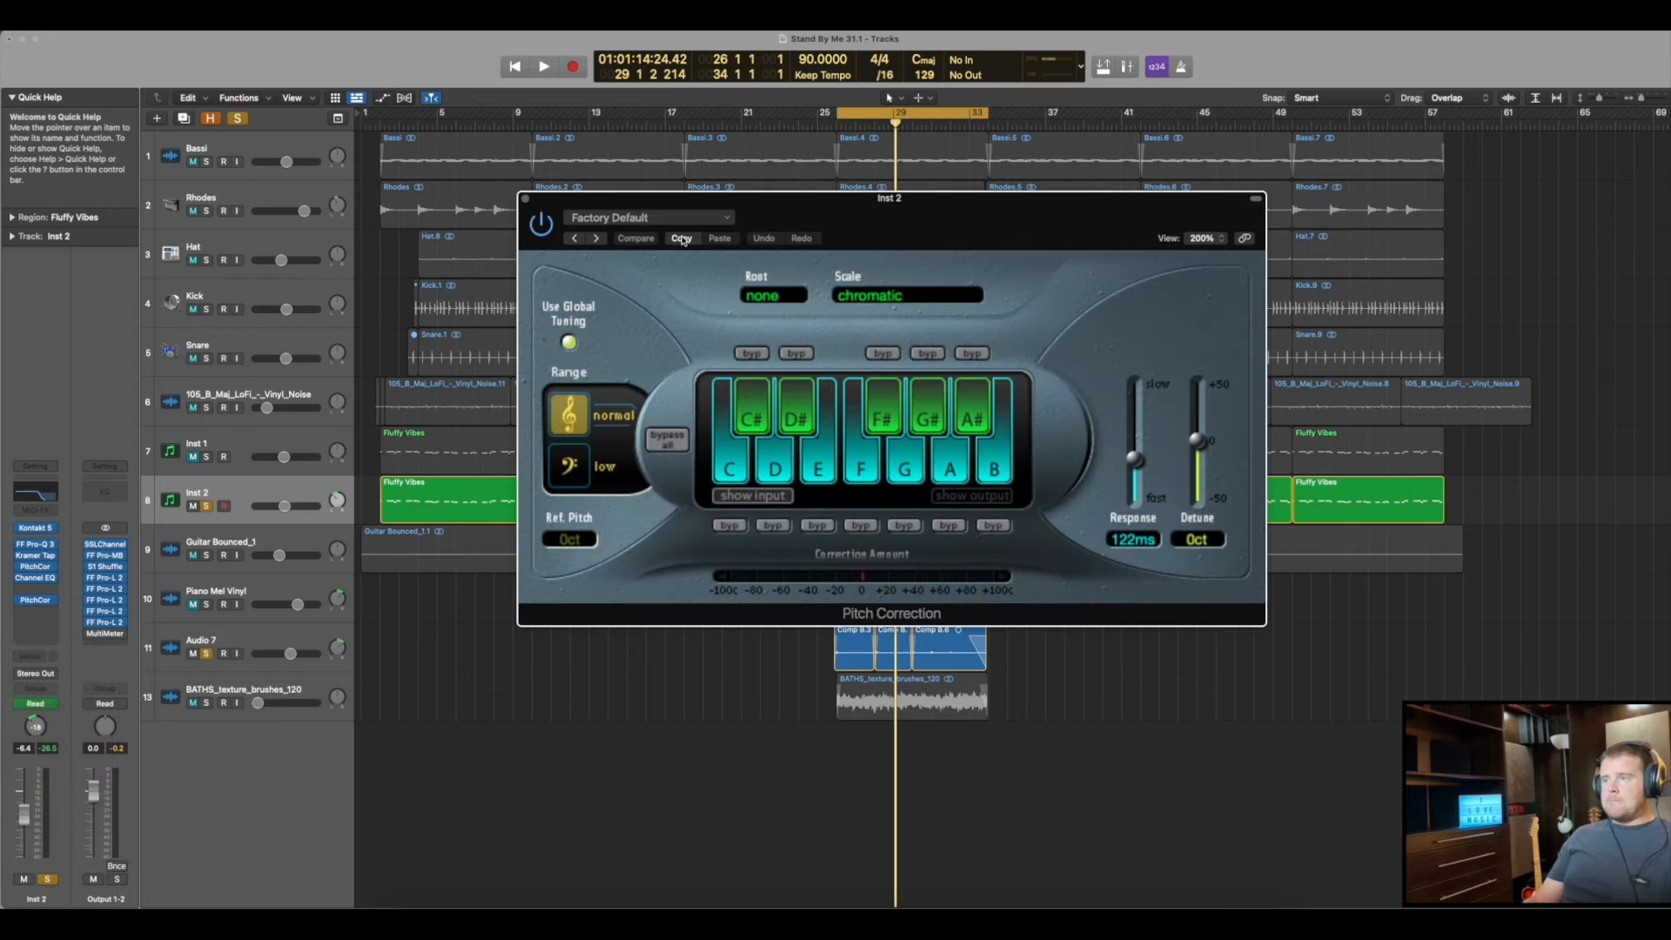
{"action": "left_click", "coordinate": [525, 199]}
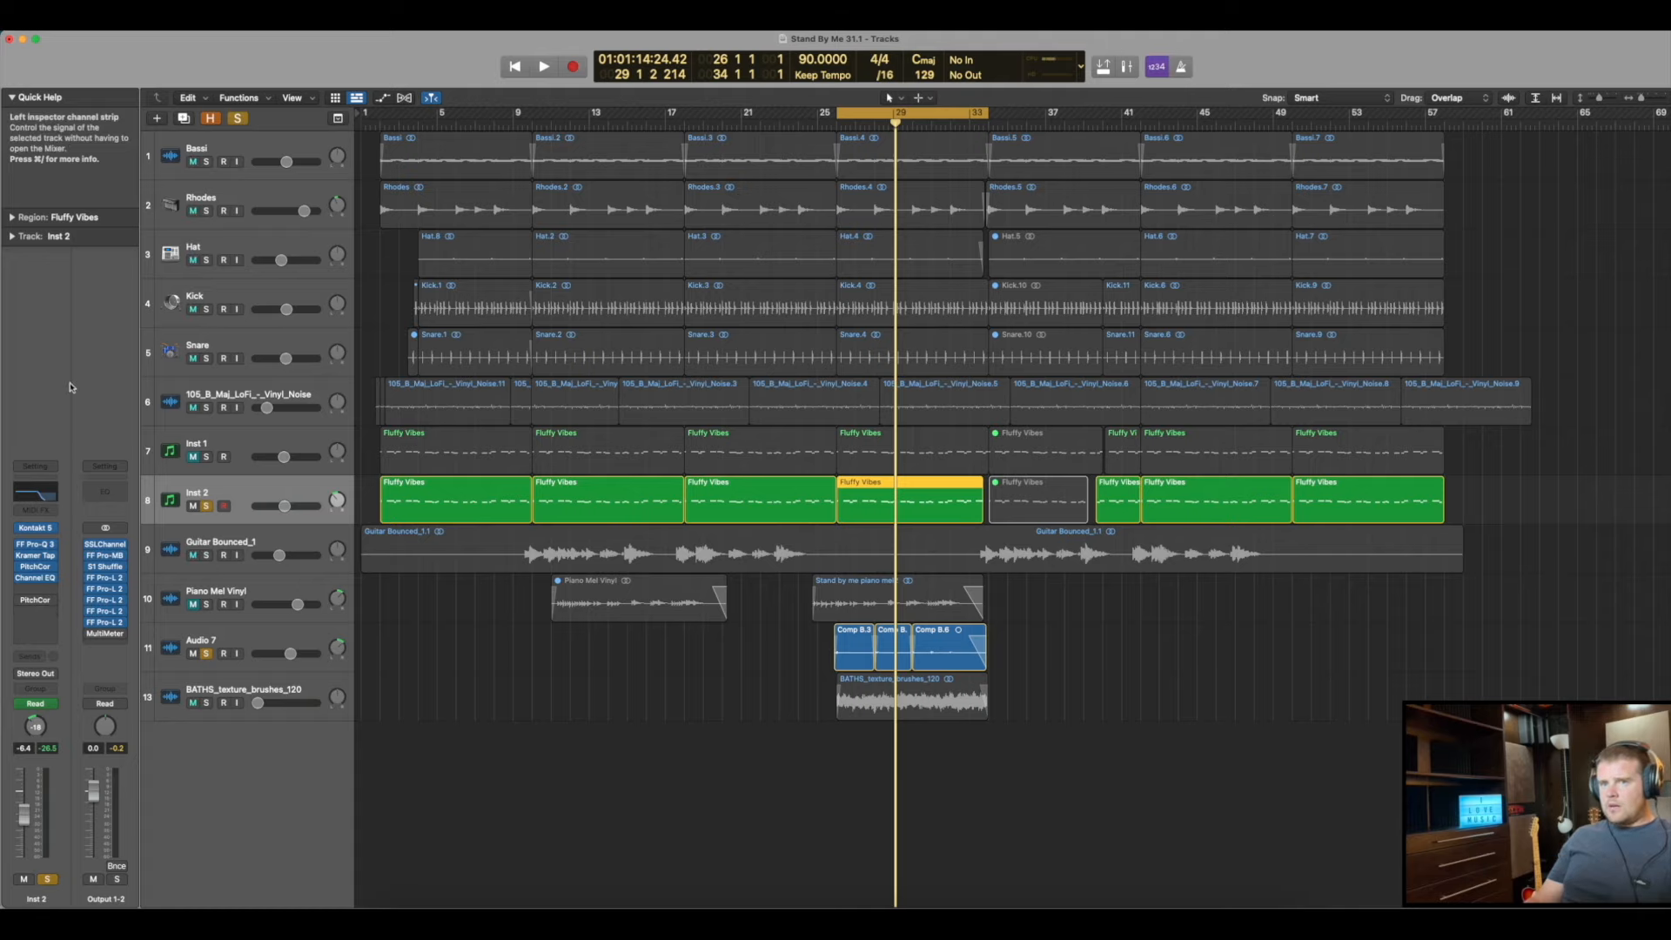
Reopen Inst 2's original Pitch Correction, move the cycle range to bars 2–10, and play the part before stopping
{"action": "left_click", "coordinate": [39, 567]}
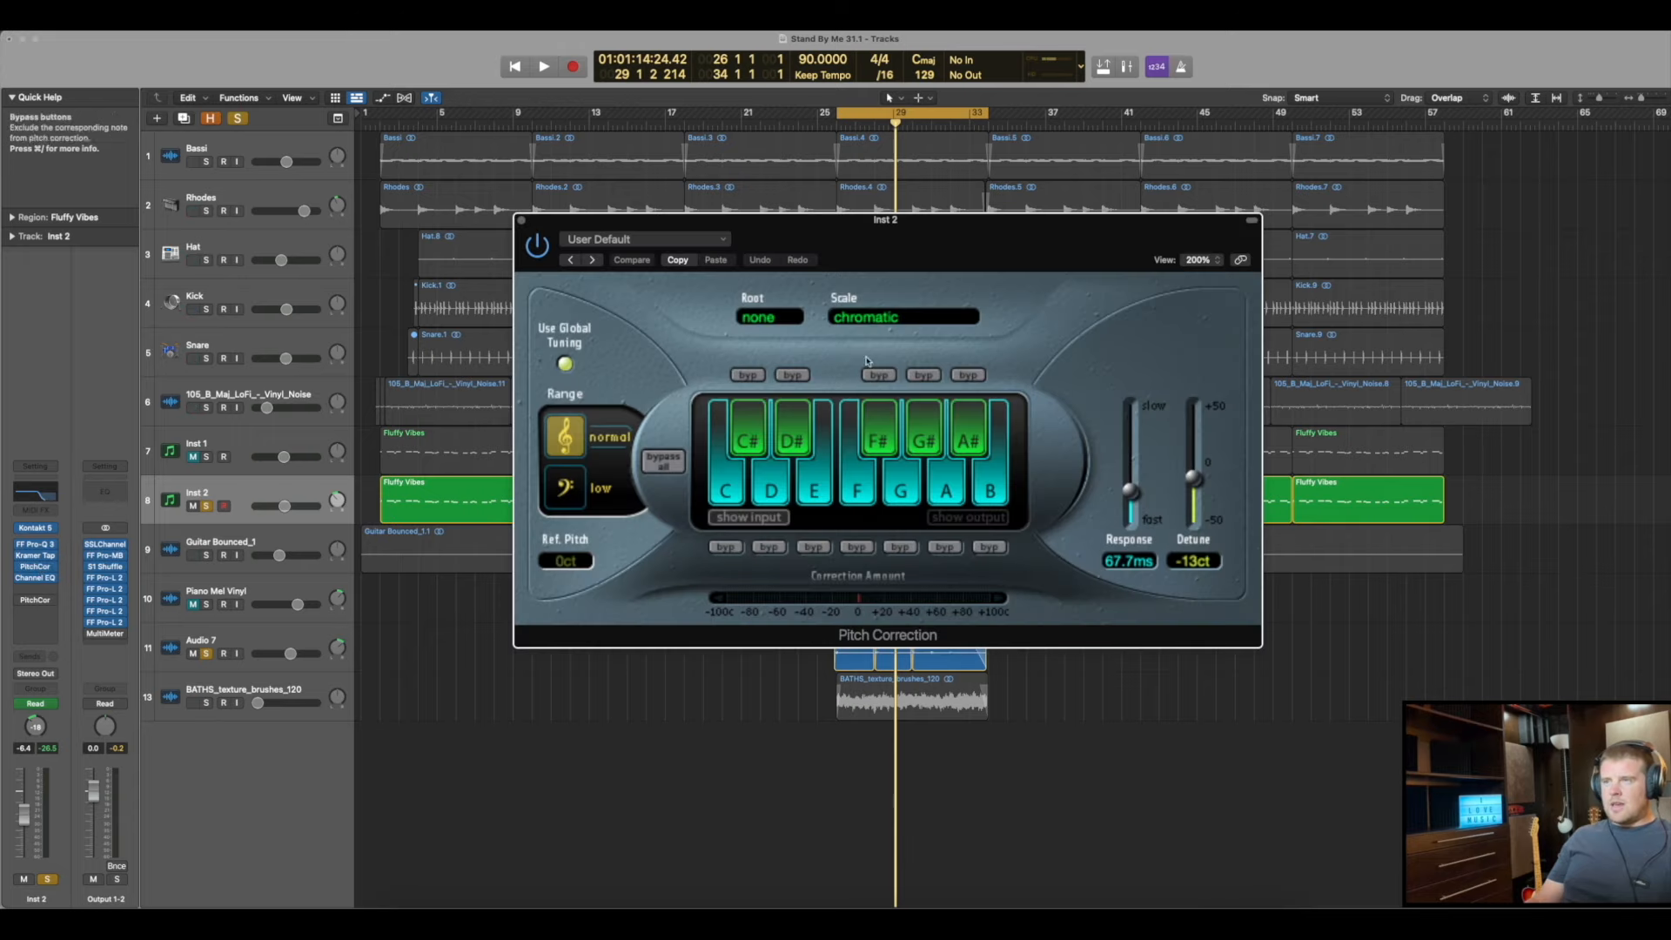
{"action": "left_click_drag", "start_coordinate": [1035, 241], "coordinate": [1268, 161]}
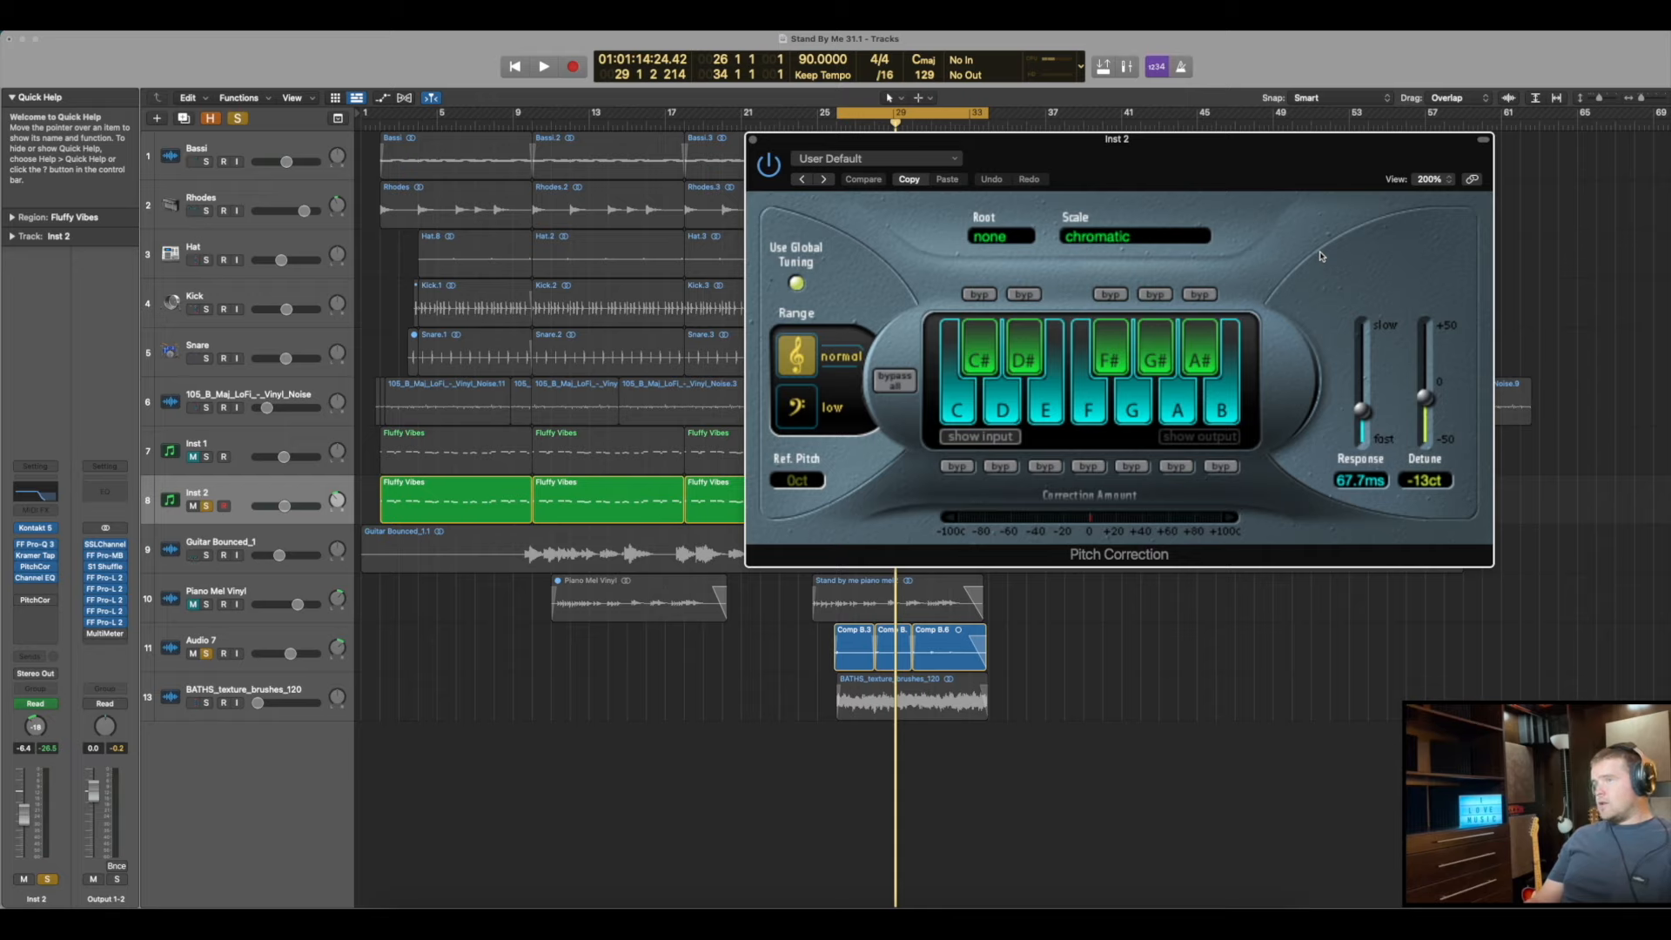
{"action": "left_click_drag", "start_coordinate": [1312, 237], "coordinate": [1378, 307]}
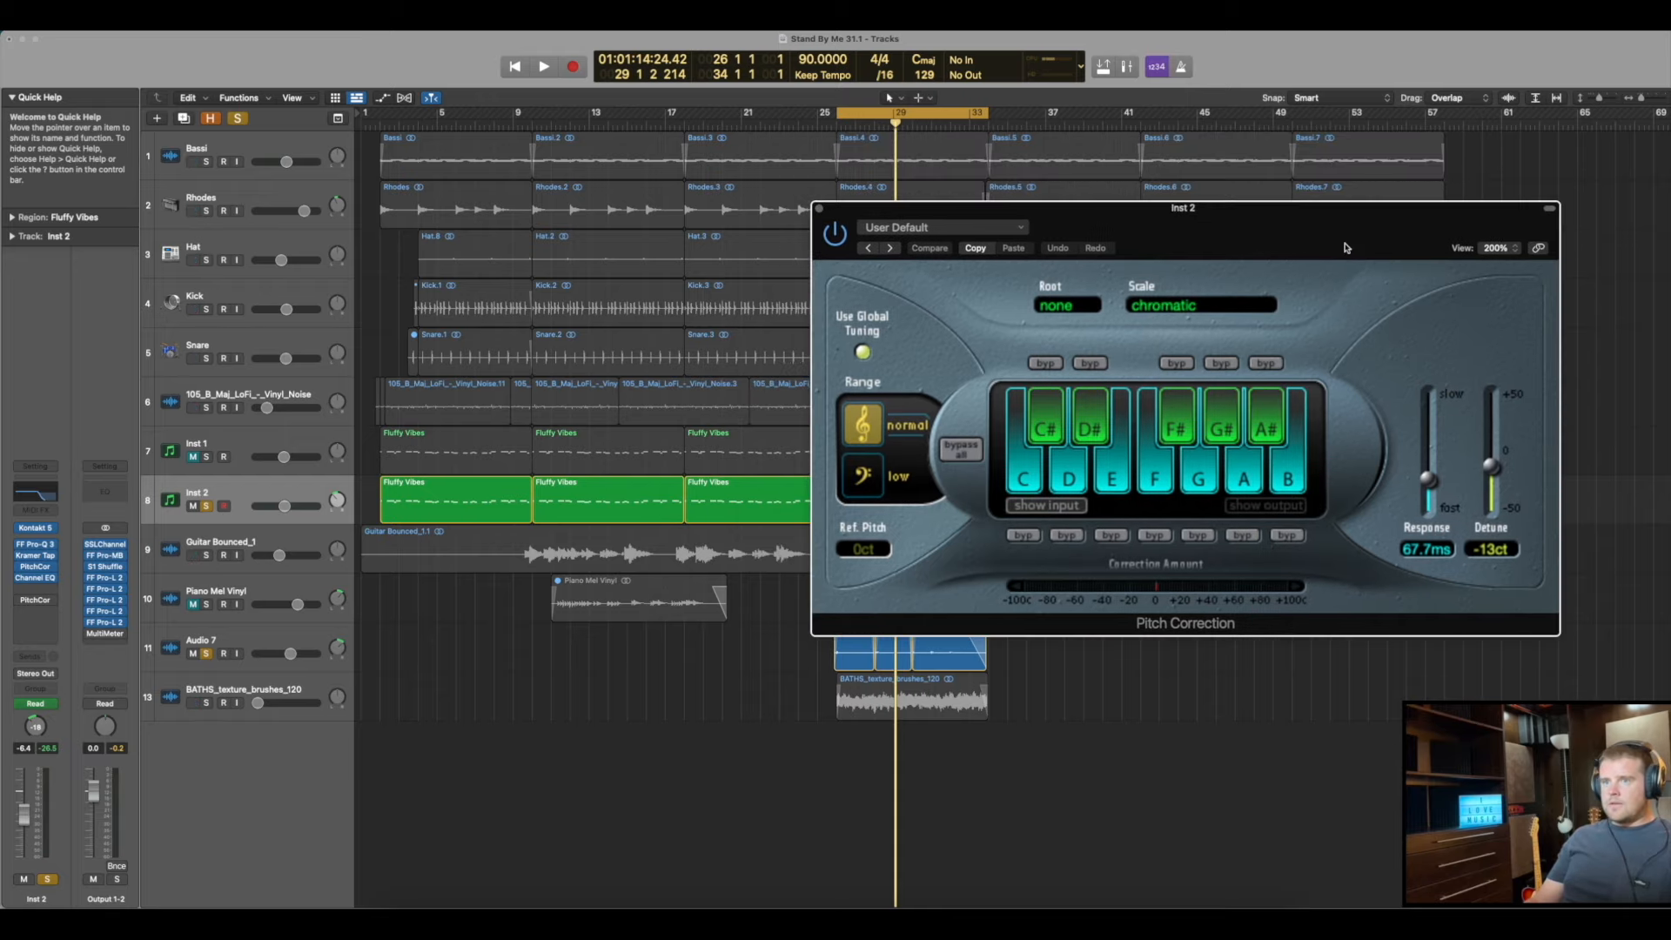
{"action": "left_click_drag", "start_coordinate": [905, 120], "coordinate": [448, 113]}
{"action": "key", "text": "space"}
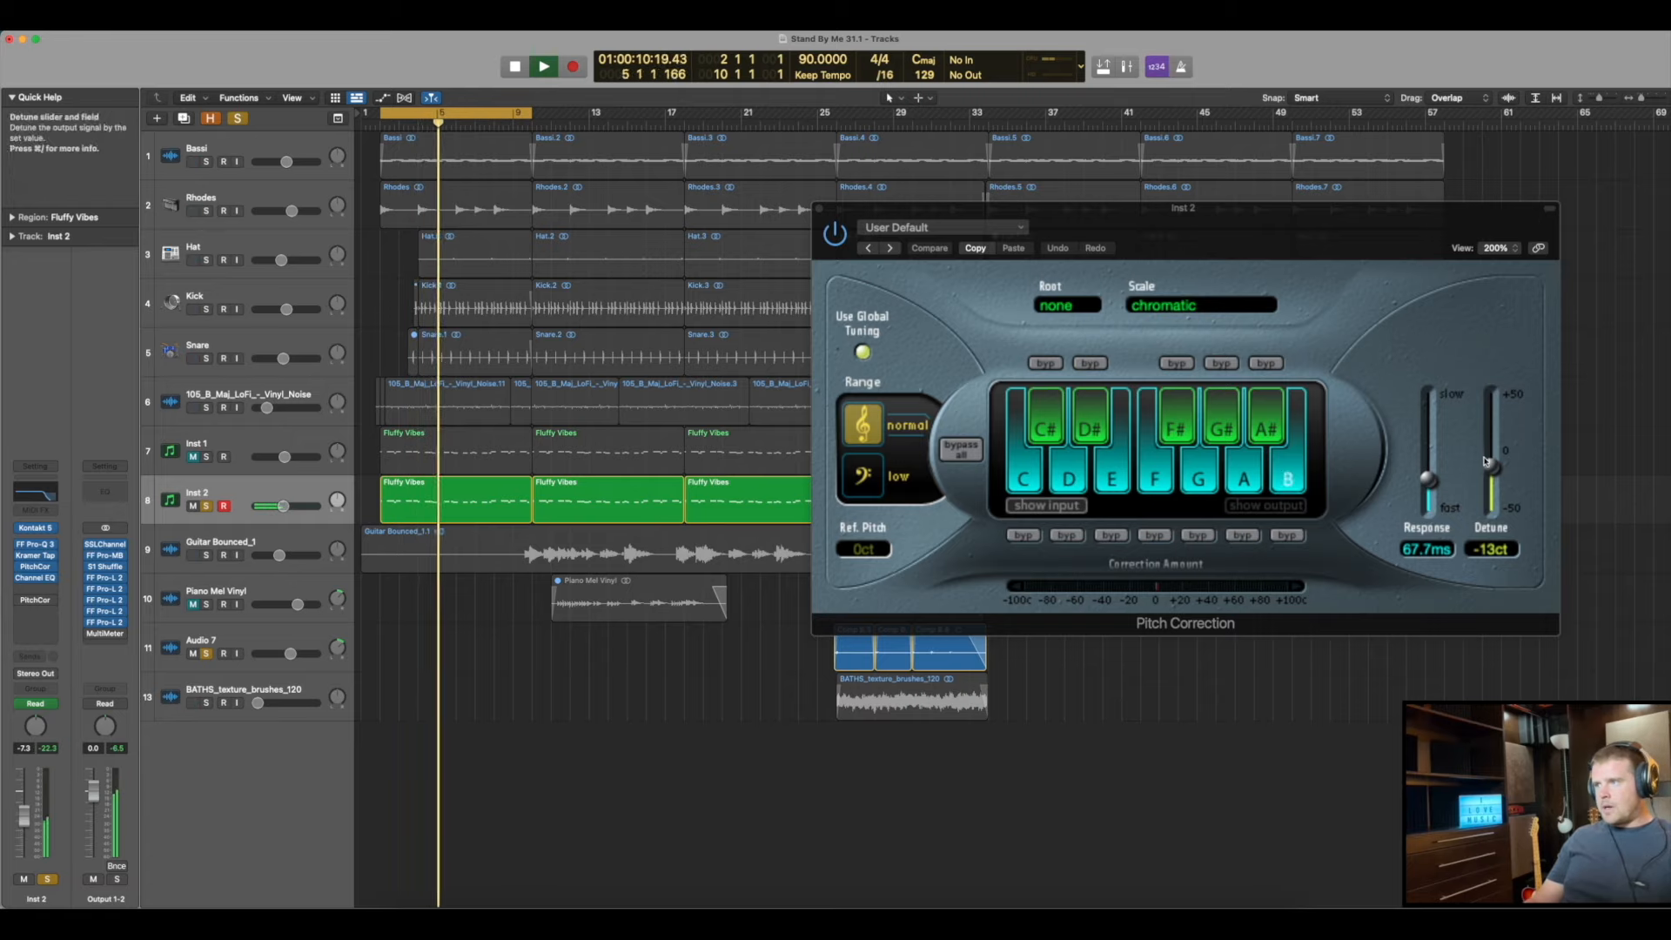
{"action": "key", "text": "space"}
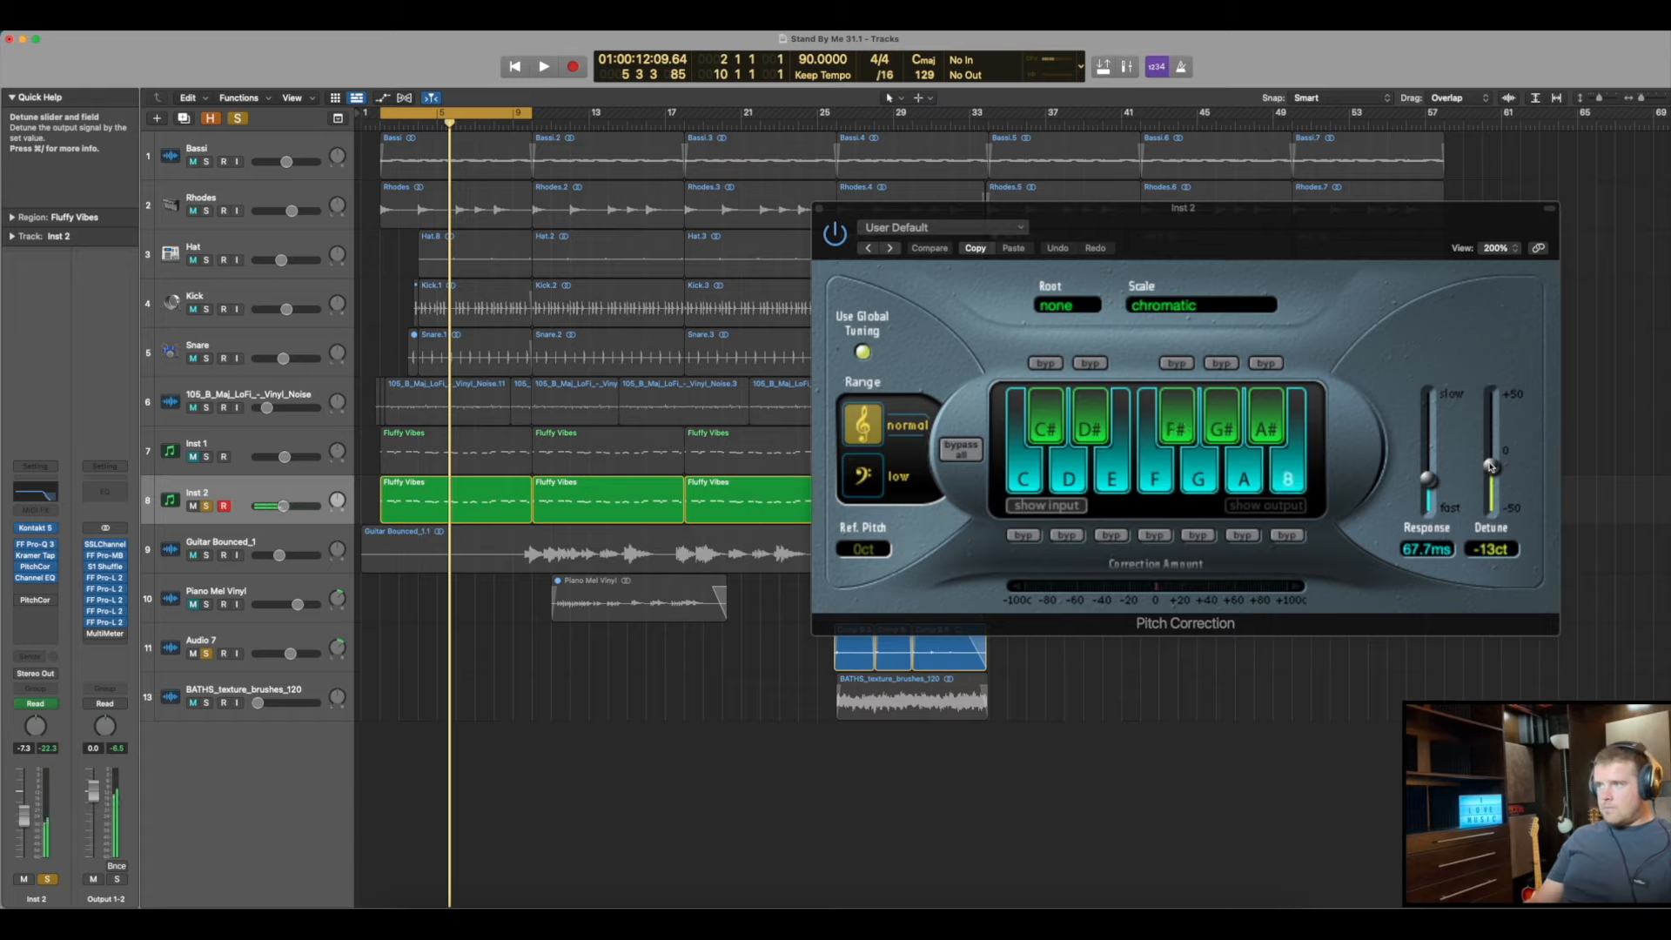
During playback, adjust the Pitch Correction to a detune of -12 ct and a response of 84.0 ms, and close it
{"action": "left_click", "coordinate": [1493, 469]}
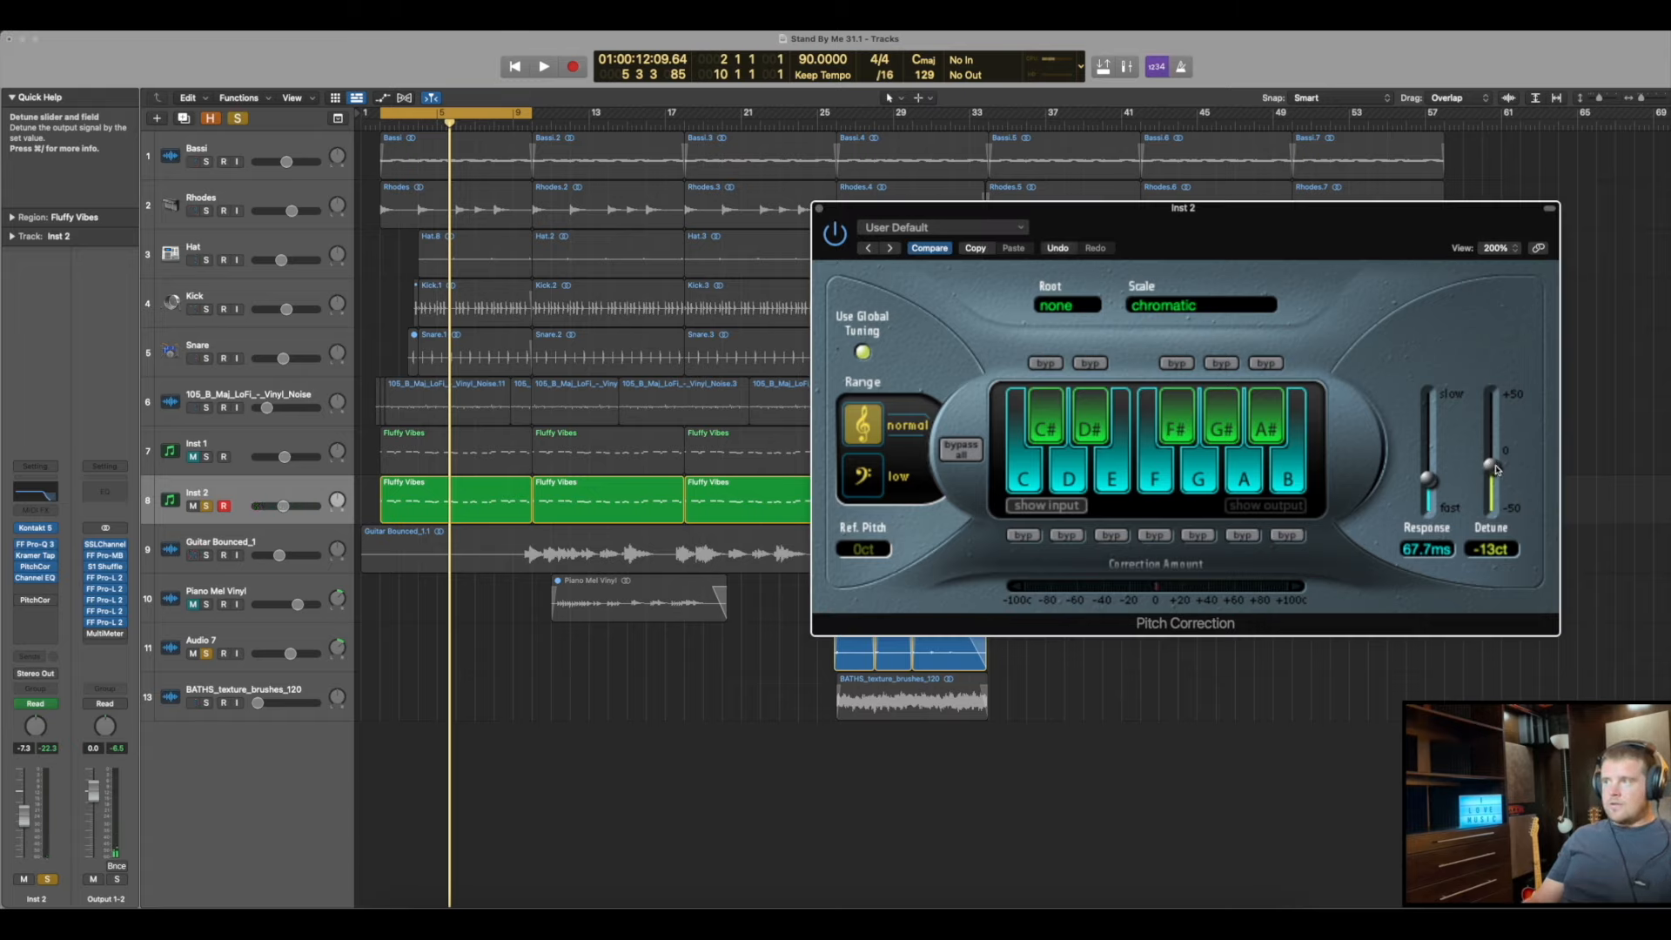
{"action": "key", "text": "space"}
{"action": "left_click_drag", "start_coordinate": [1494, 468], "coordinate": [1433, 479]}
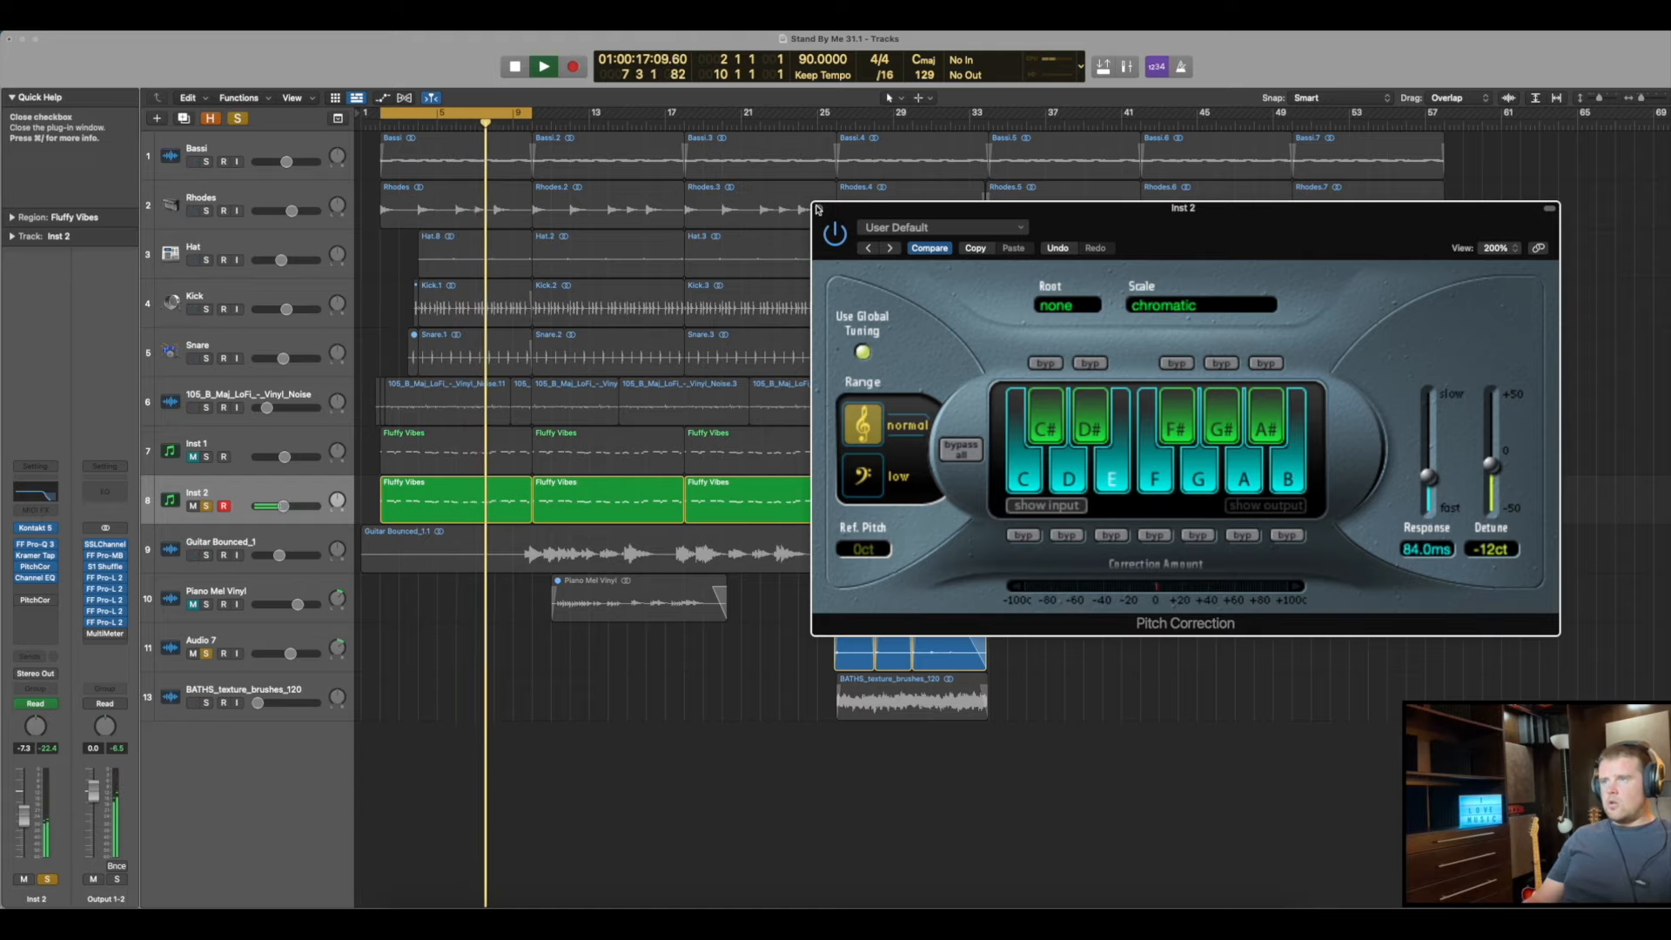
{"action": "left_click", "coordinate": [818, 210]}
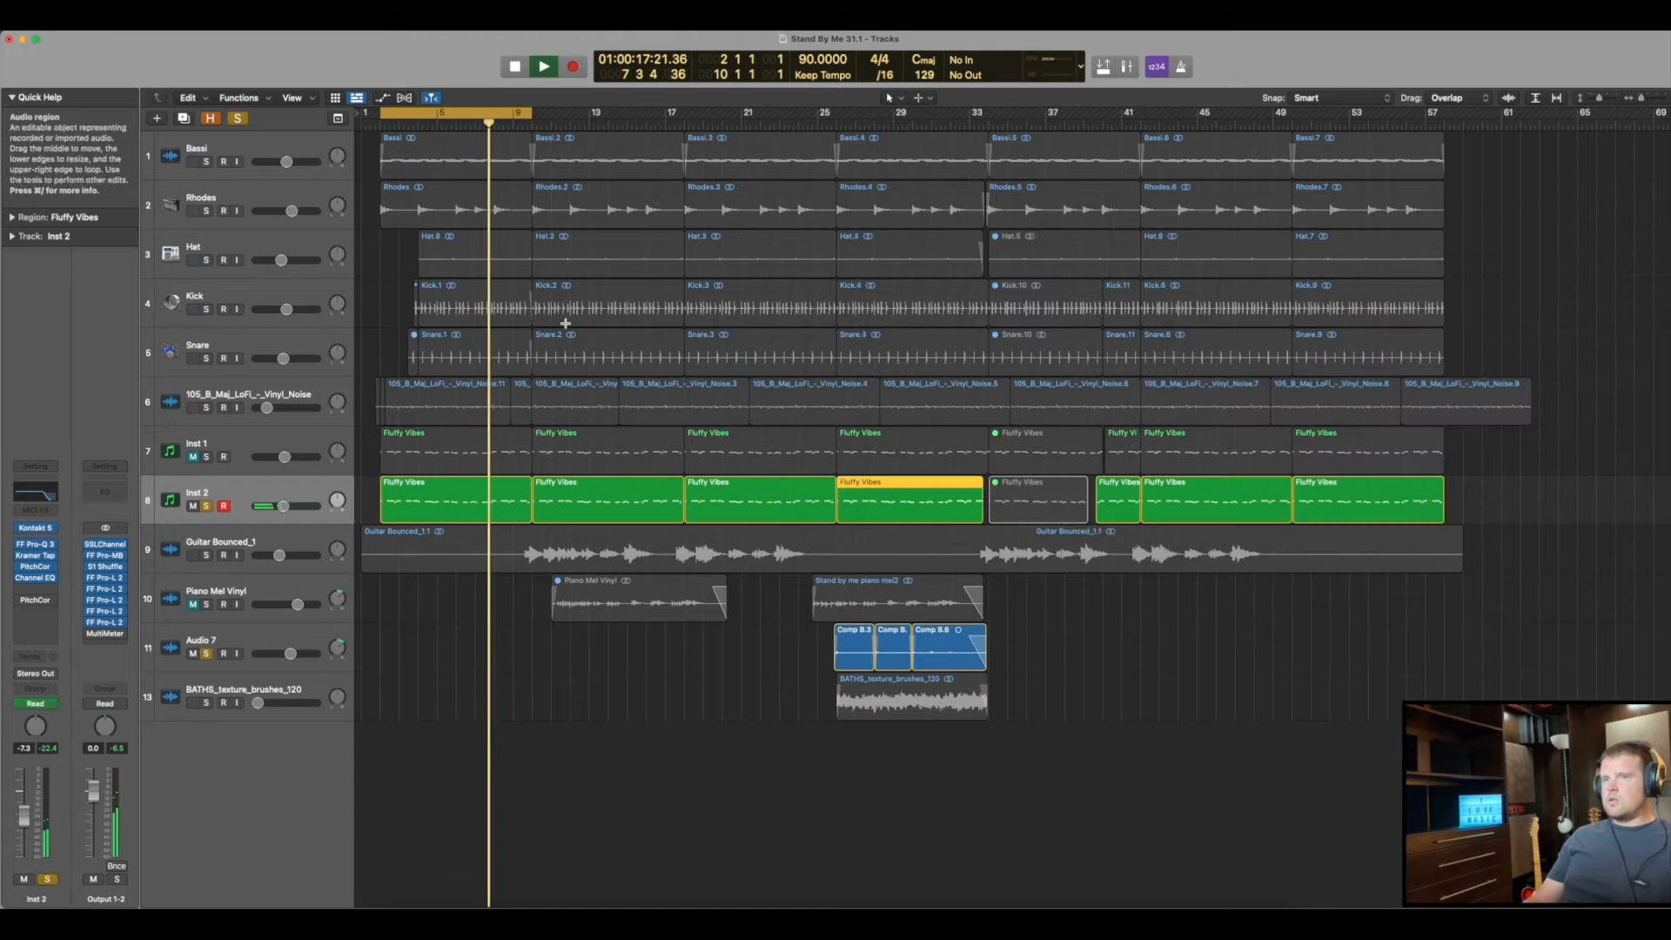
View the Kramer Tape effect and the Kontakt Una Corda instrument on Inst 2, closing each window
{"action": "left_click", "coordinate": [37, 558]}
{"action": "left_click_drag", "start_coordinate": [760, 199], "coordinate": [1054, 367]}
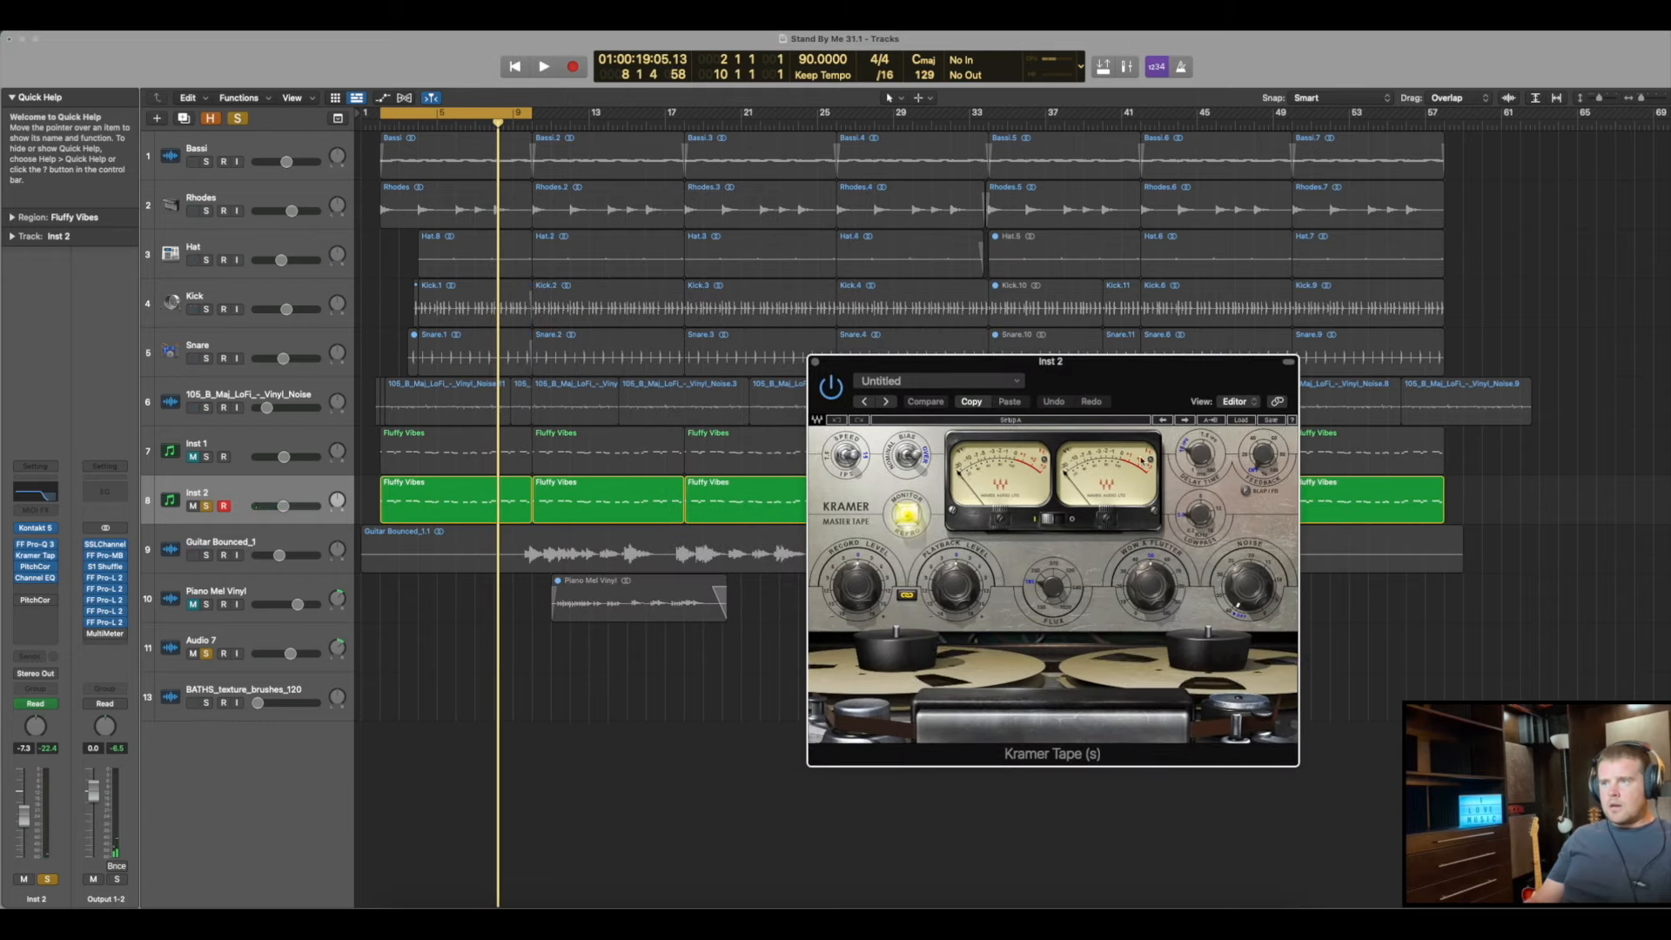
{"action": "left_click", "coordinate": [816, 362]}
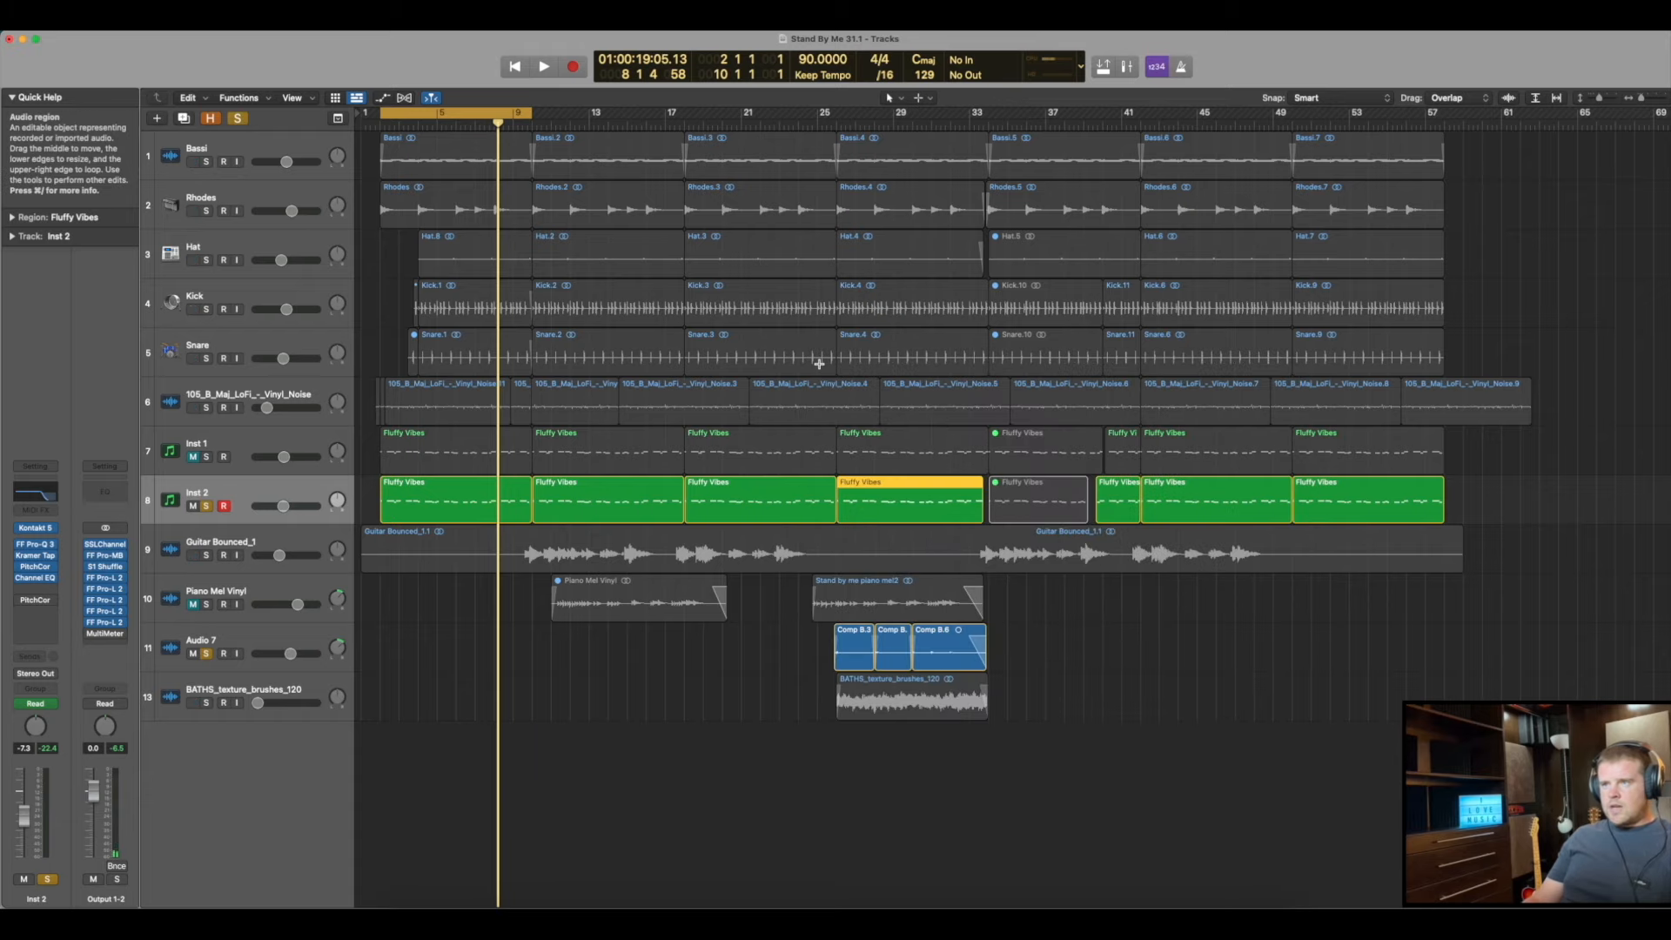
{"action": "left_click", "coordinate": [37, 535]}
{"action": "left_click_drag", "start_coordinate": [984, 99], "coordinate": [1074, 107]}
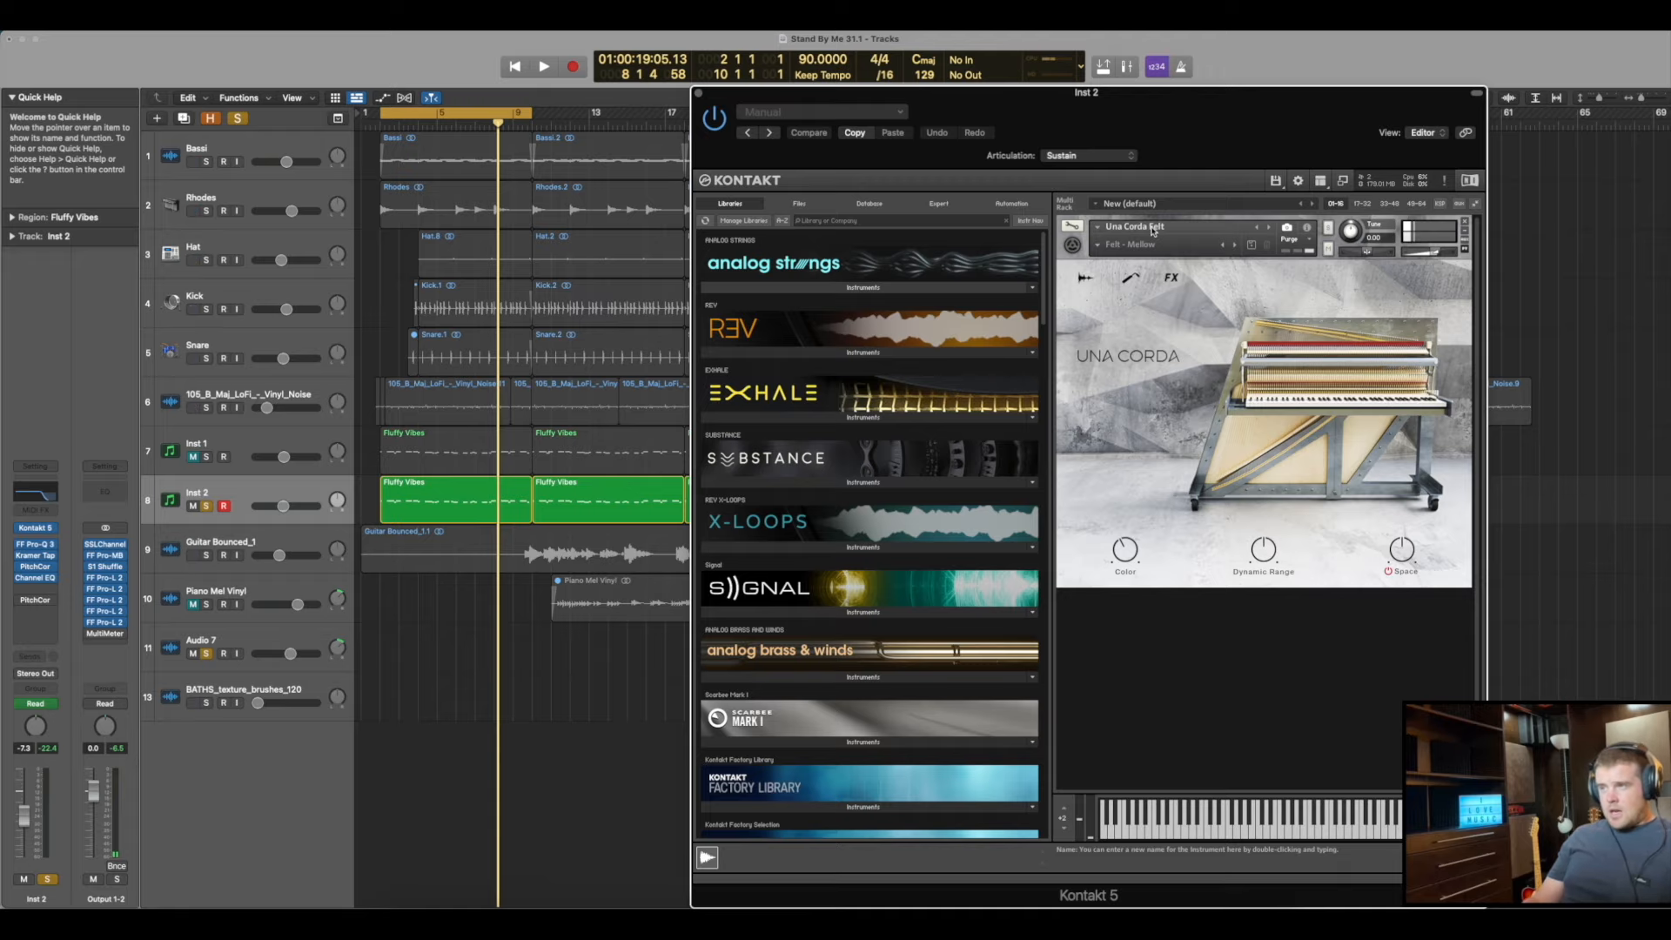
{"action": "left_click", "coordinate": [698, 93]}
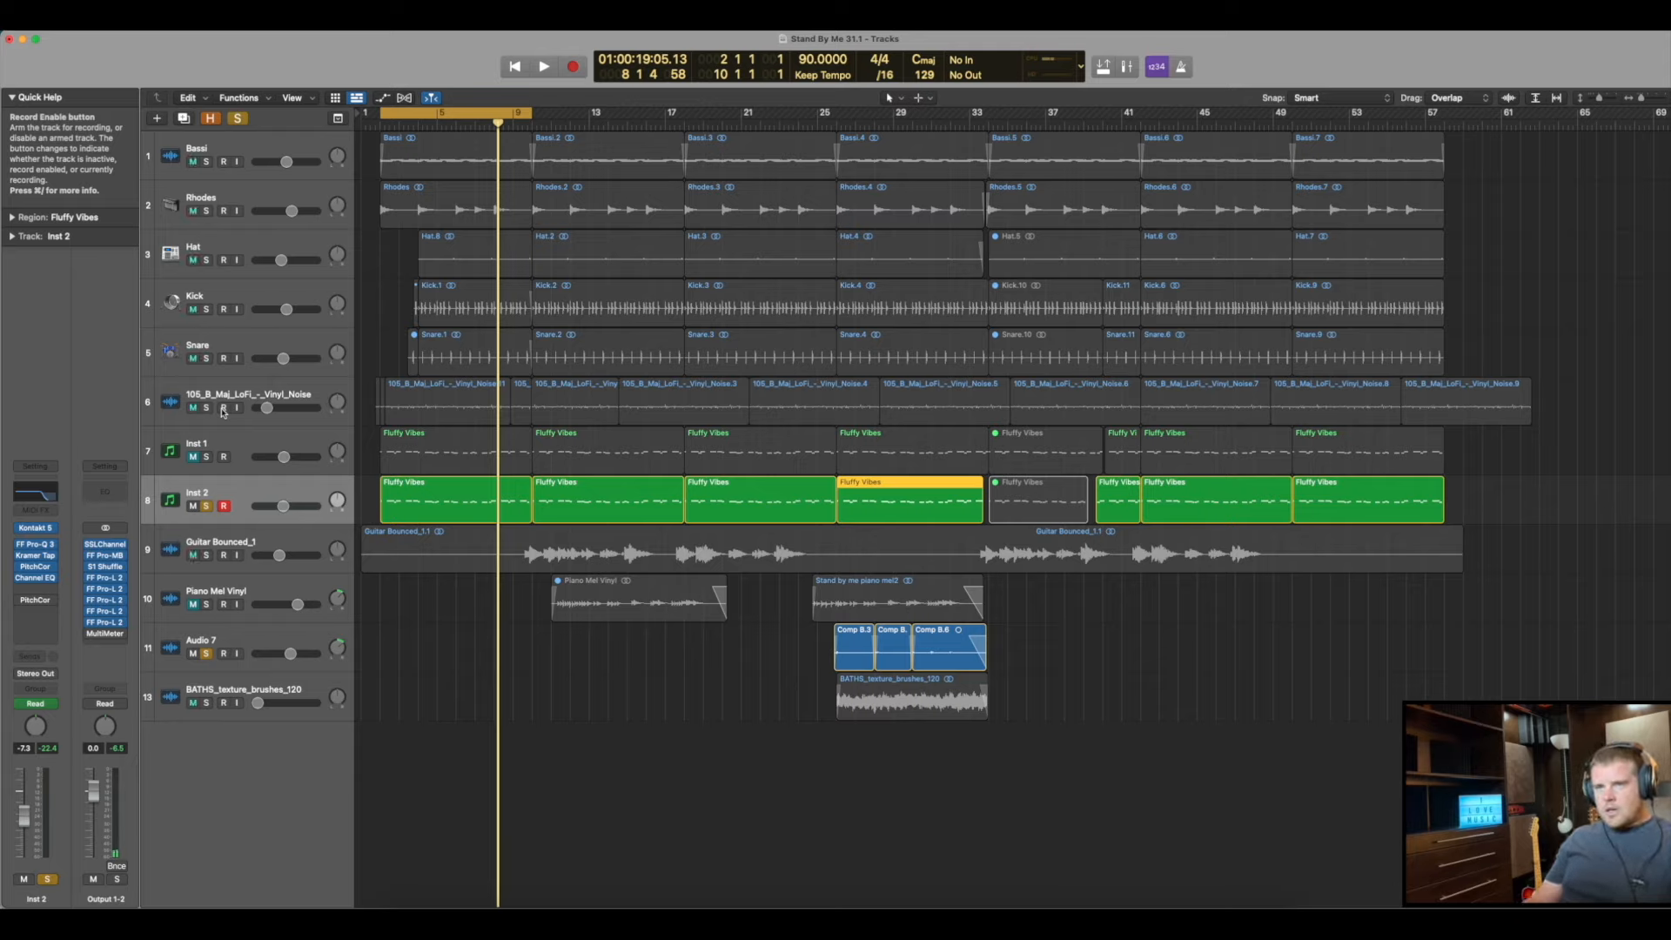
Isolate Audio 7 with its regions selected, and set the cycle range to bars 26–34
{"action": "left_click", "coordinate": [221, 668]}
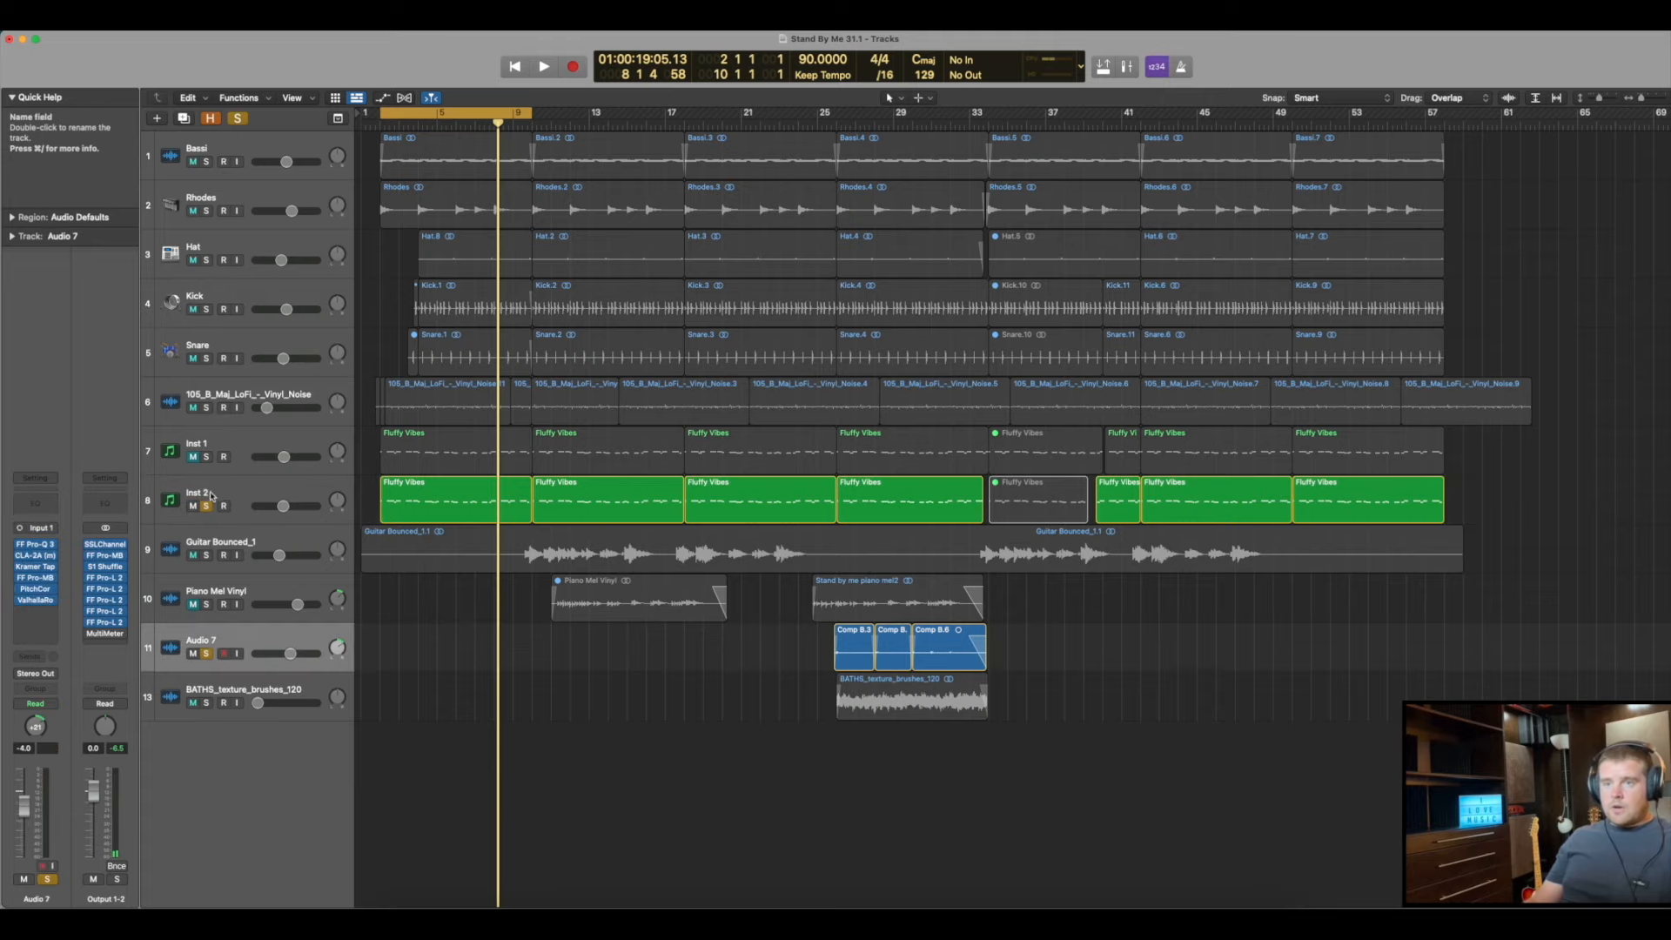
{"action": "left_click_drag", "start_coordinate": [838, 119], "coordinate": [988, 114]}
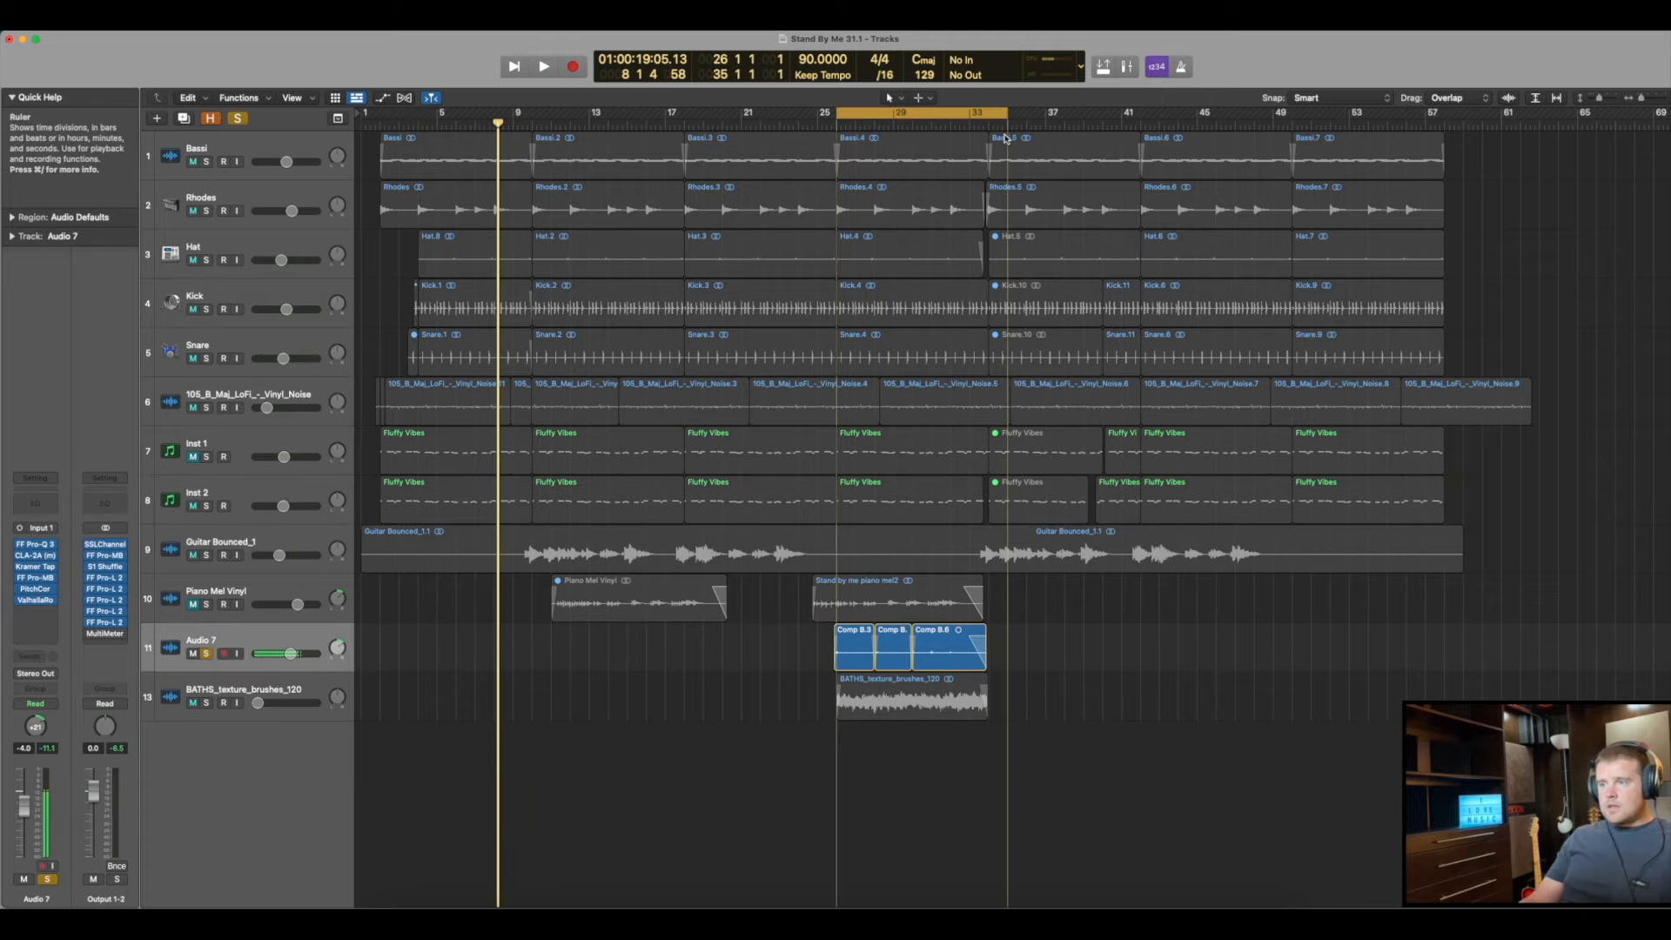
{"action": "left_click", "coordinate": [250, 641]}
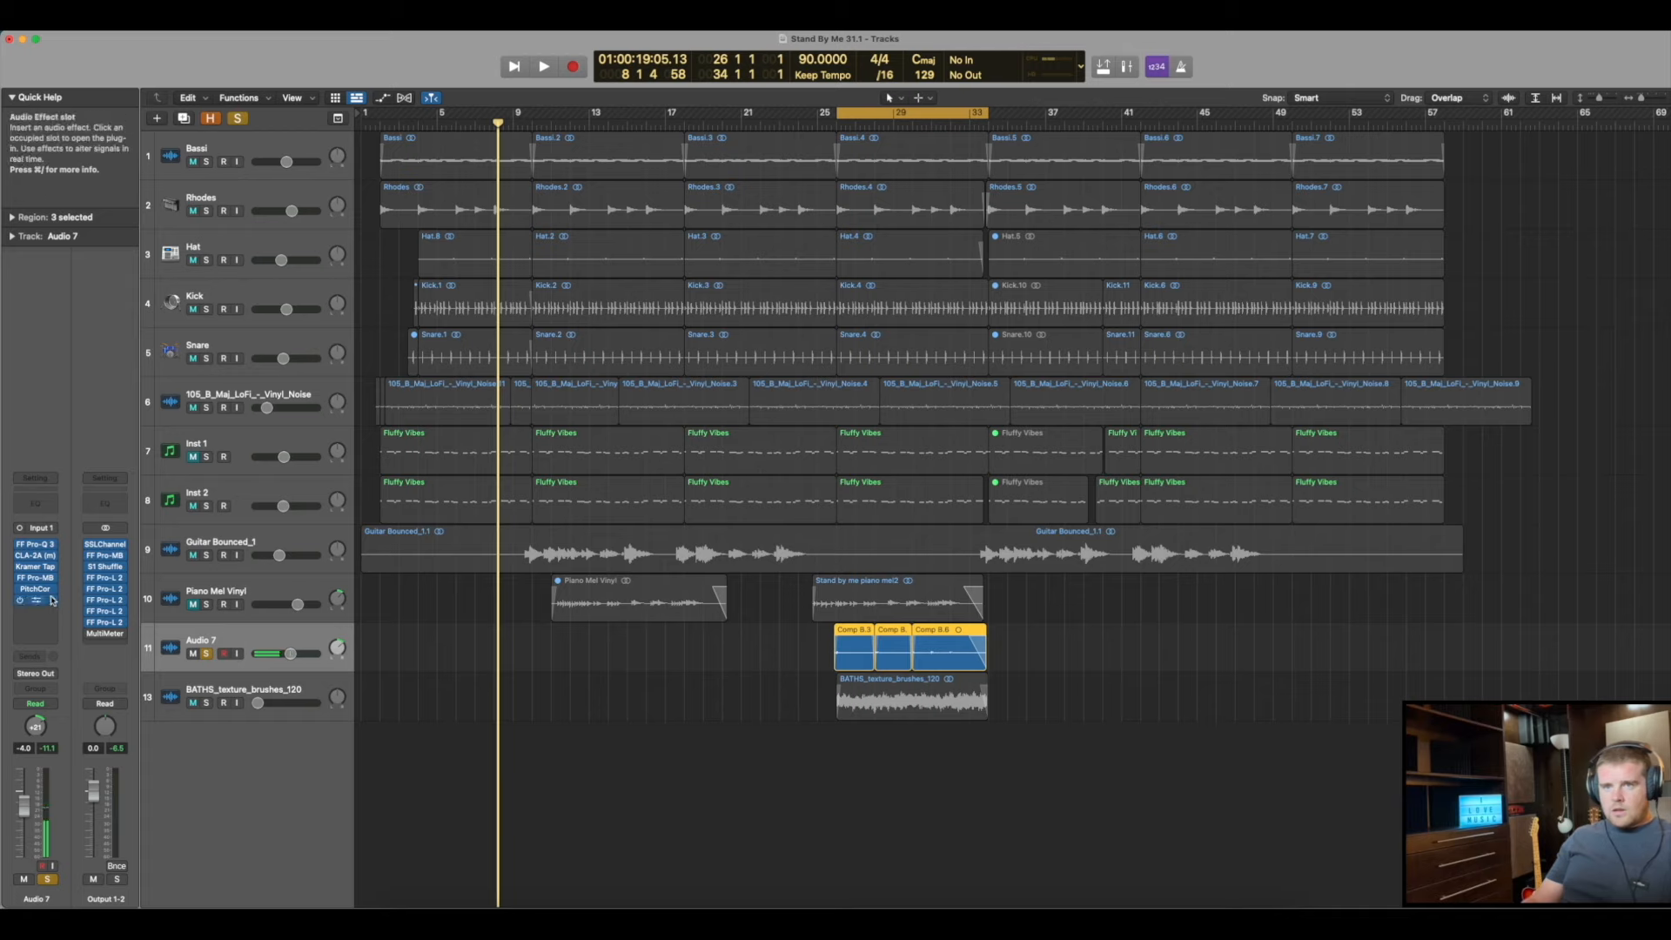
View Audio 7's Pitch Correction, close it, and play the soloed part before stopping
{"action": "left_click", "coordinate": [36, 589]}
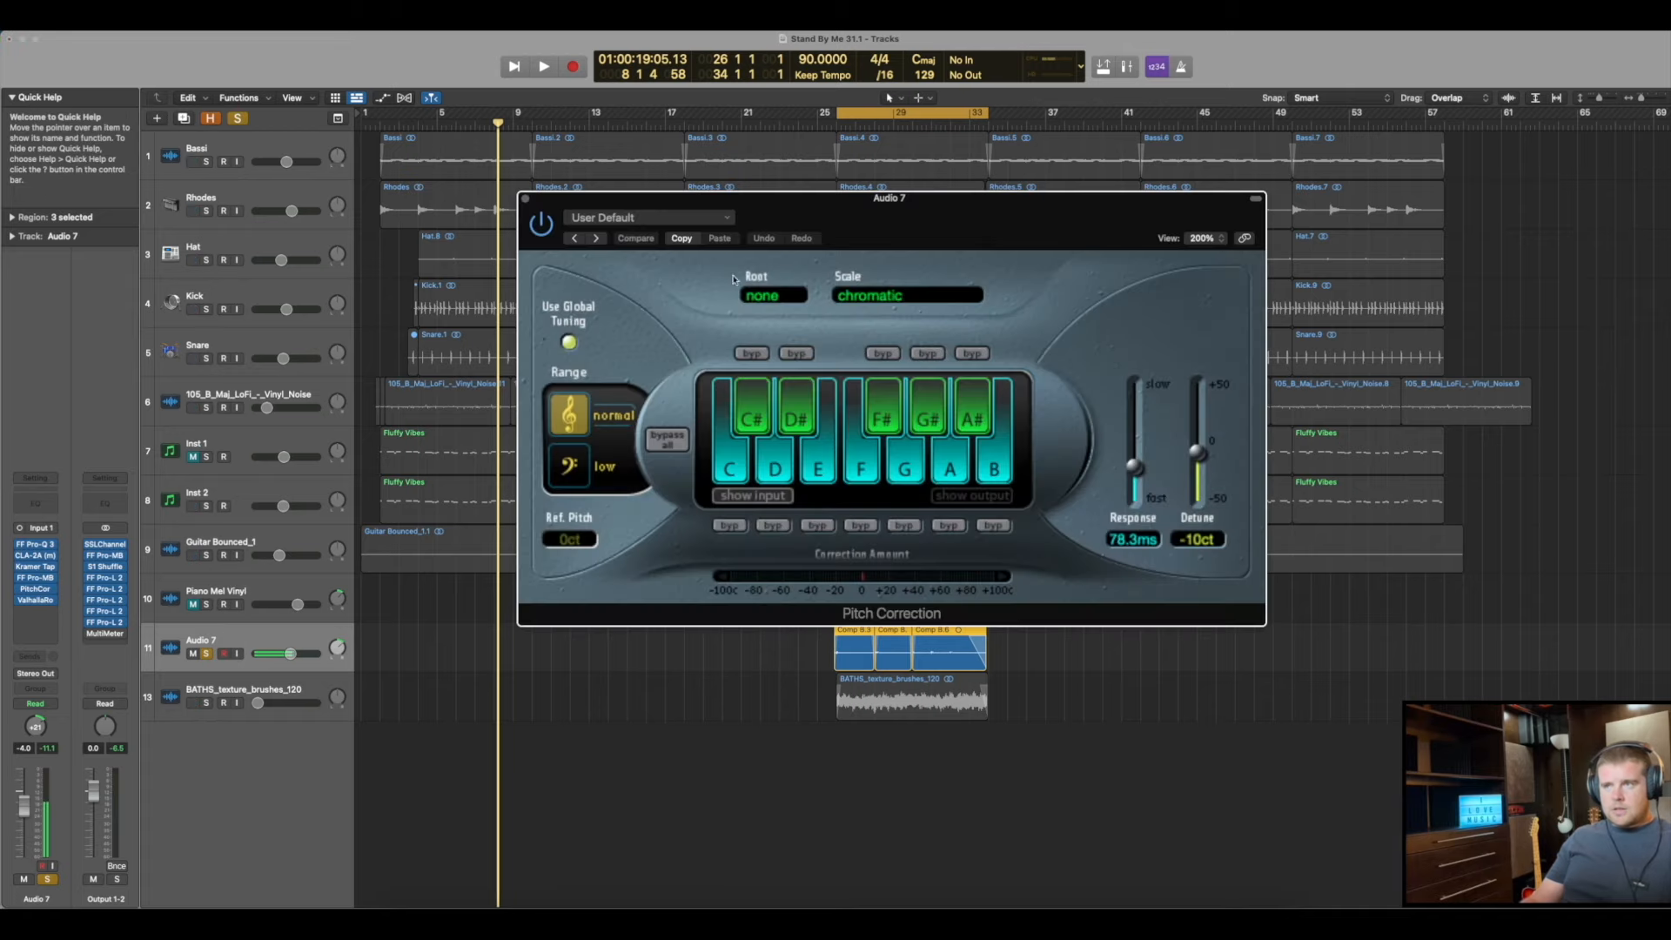
{"action": "left_click", "coordinate": [522, 194]}
{"action": "key", "text": "space"}
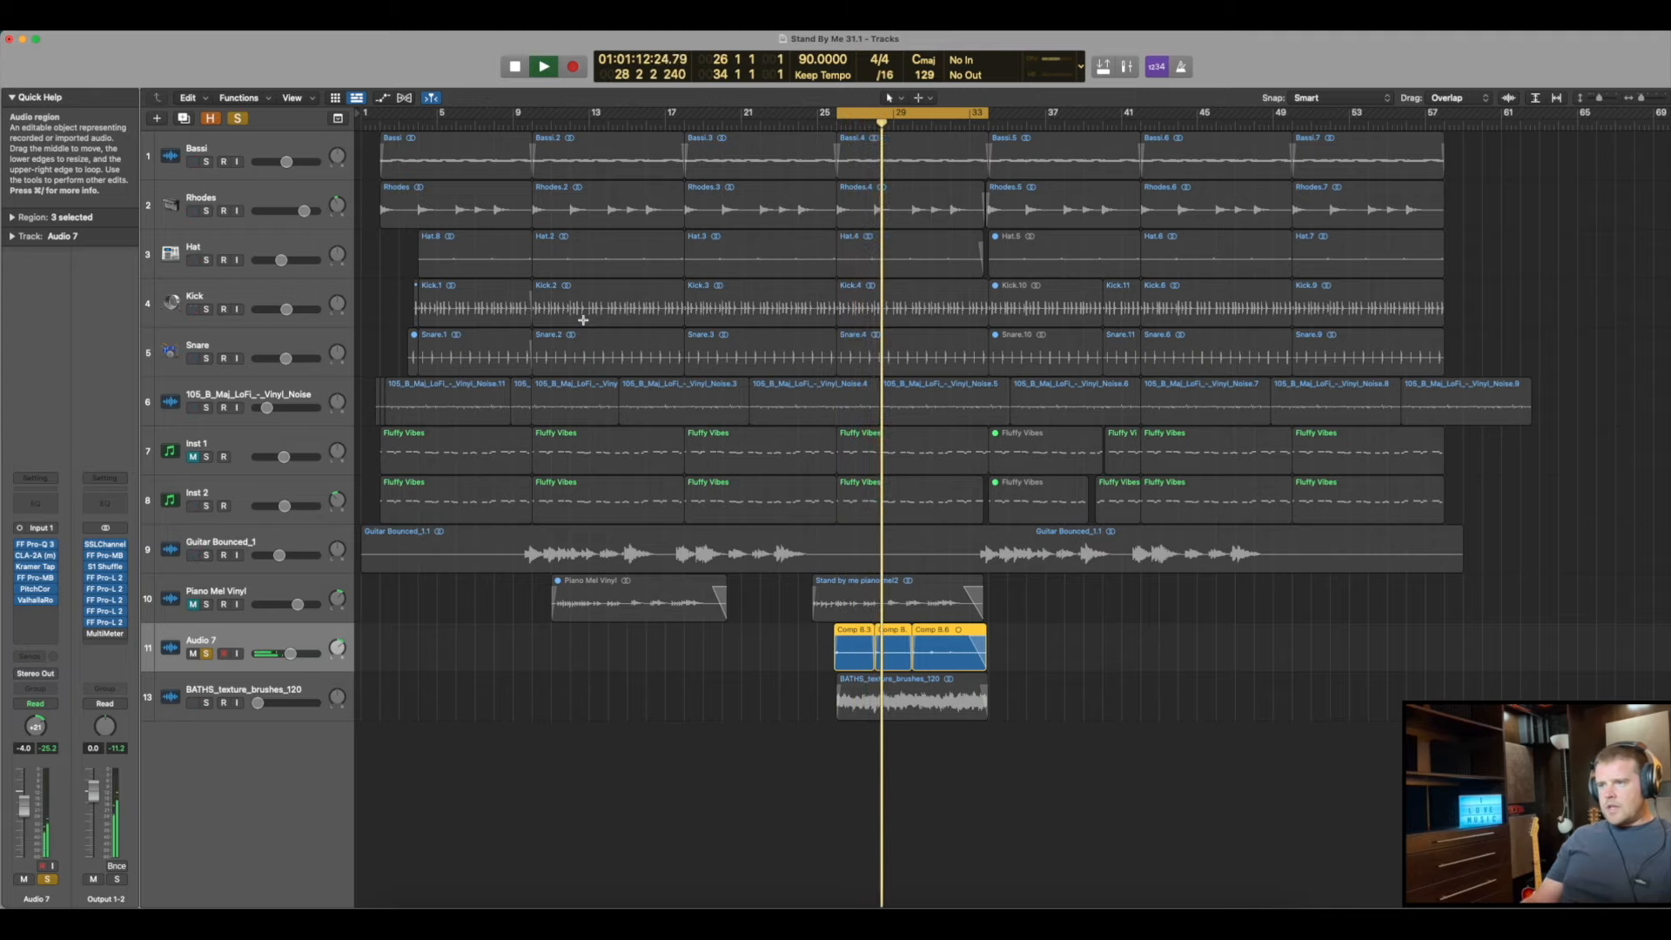
{"action": "left_click", "coordinate": [1111, 769]}
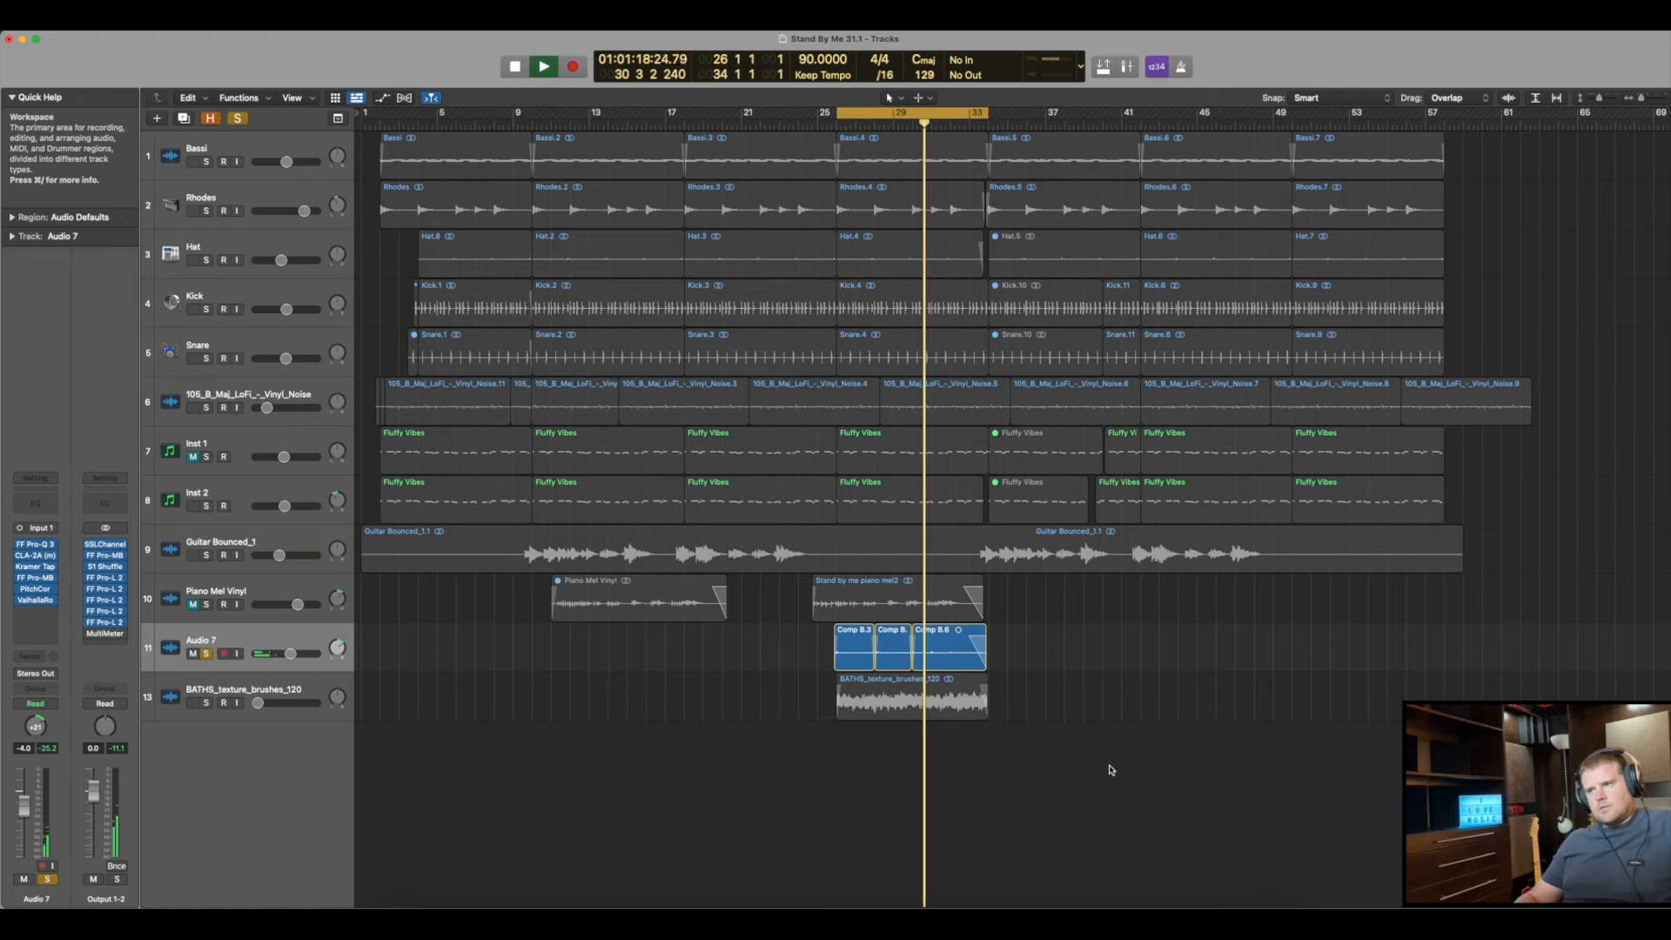
{"action": "key", "text": "space"}
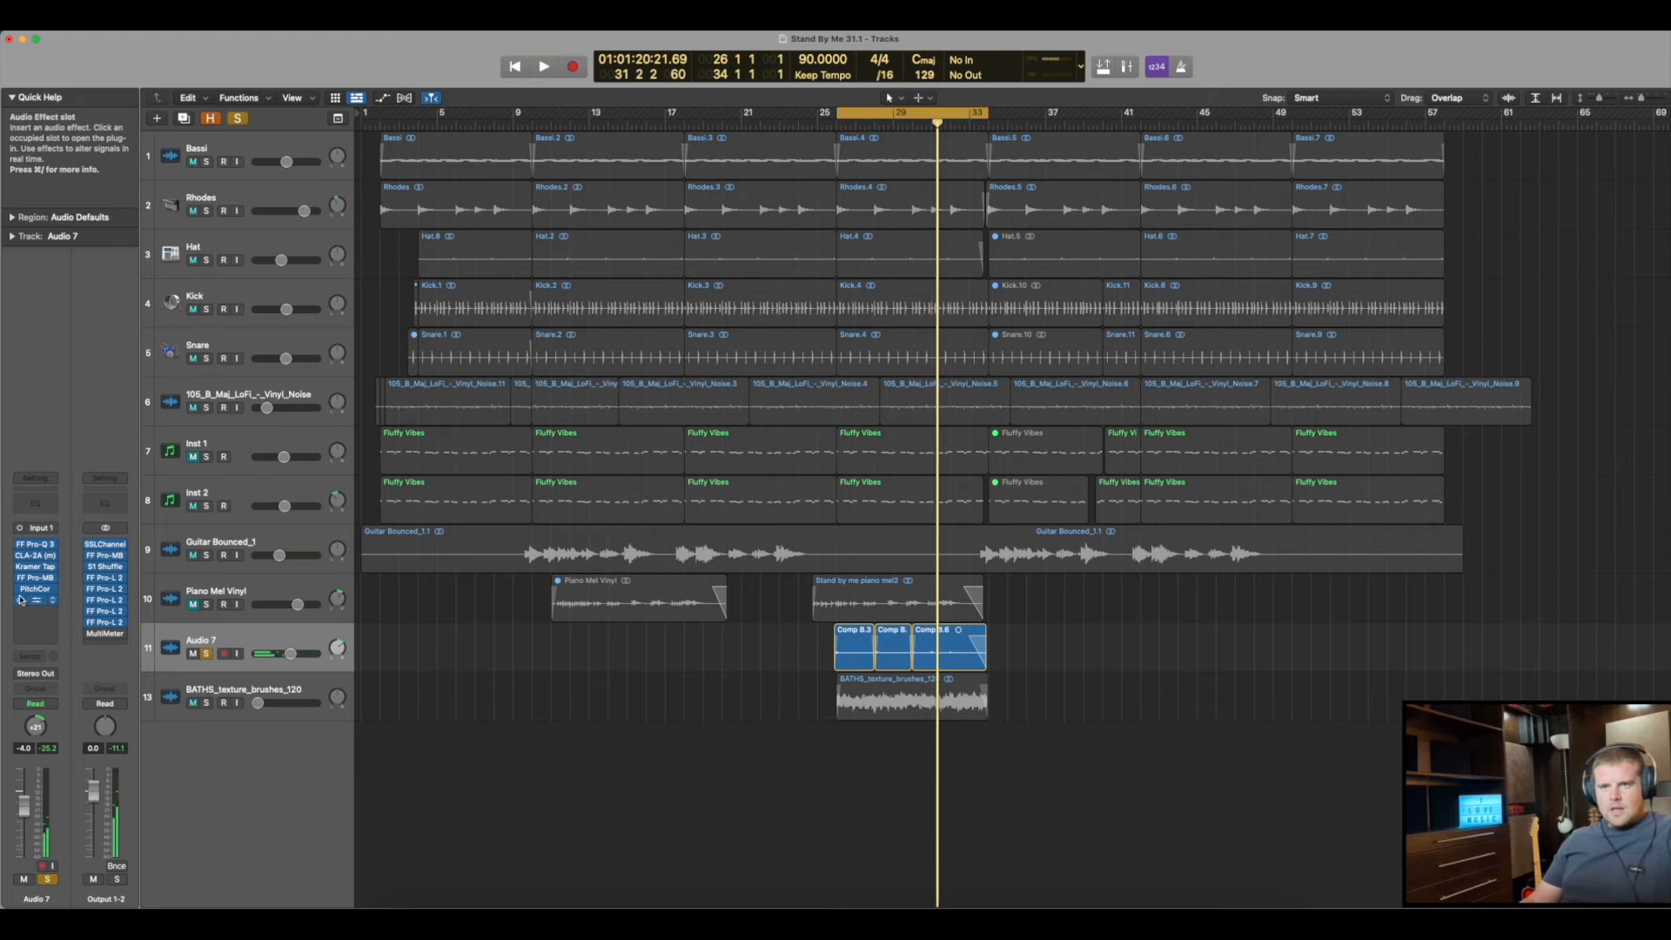
View the ValhallaRoom reverb on Audio 7, move its window clear of the tracks, and close it
{"action": "left_click", "coordinate": [34, 600]}
{"action": "left_click_drag", "start_coordinate": [810, 223], "coordinate": [1316, 434]}
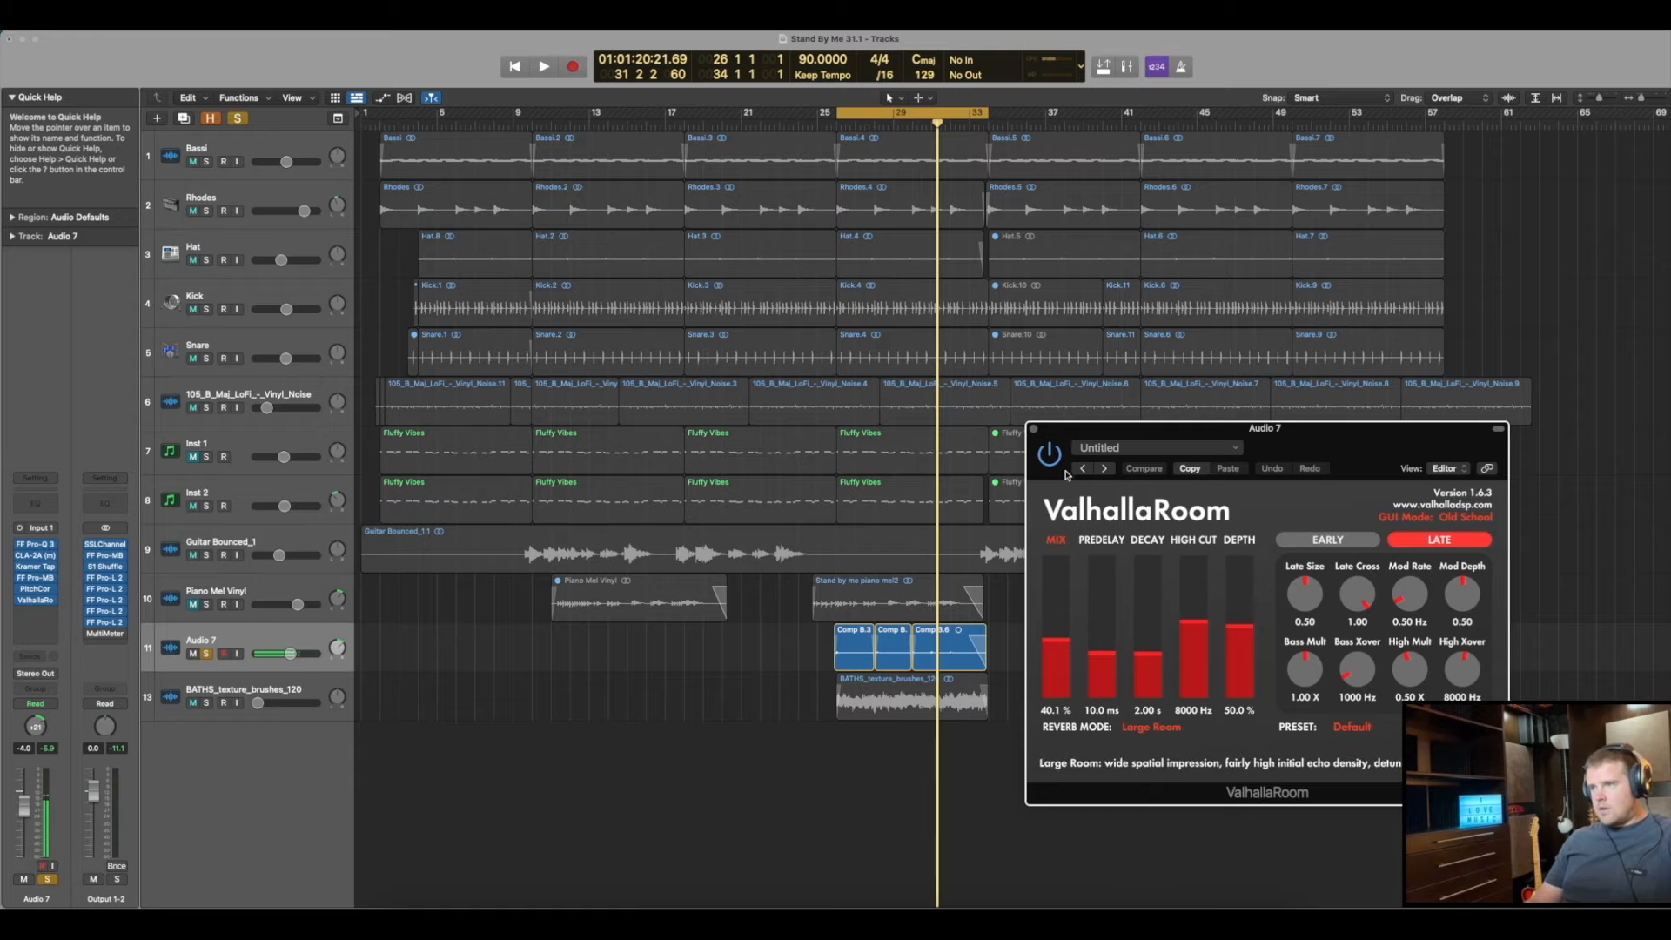
{"action": "left_click", "coordinate": [1033, 429]}
Select Guitar Bounced_1, view the ValhallaVintageVerb on the REV channel in an enlarged mixer, and close both windows
{"action": "left_click", "coordinate": [224, 542]}
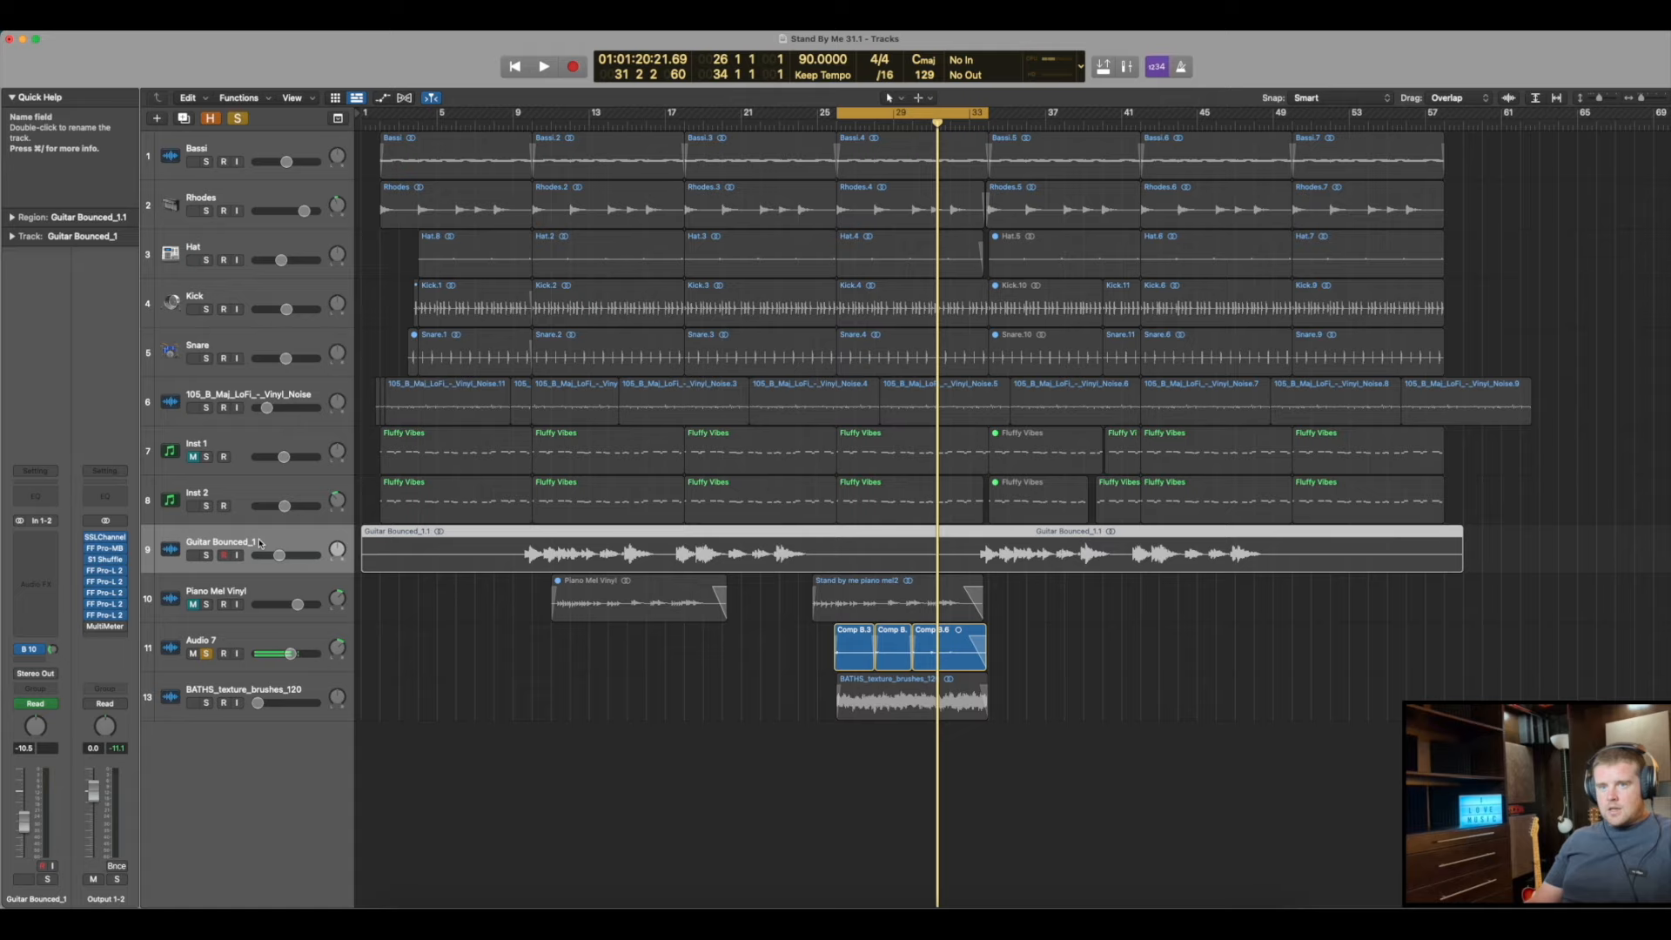
{"action": "double_click", "coordinate": [264, 542]}
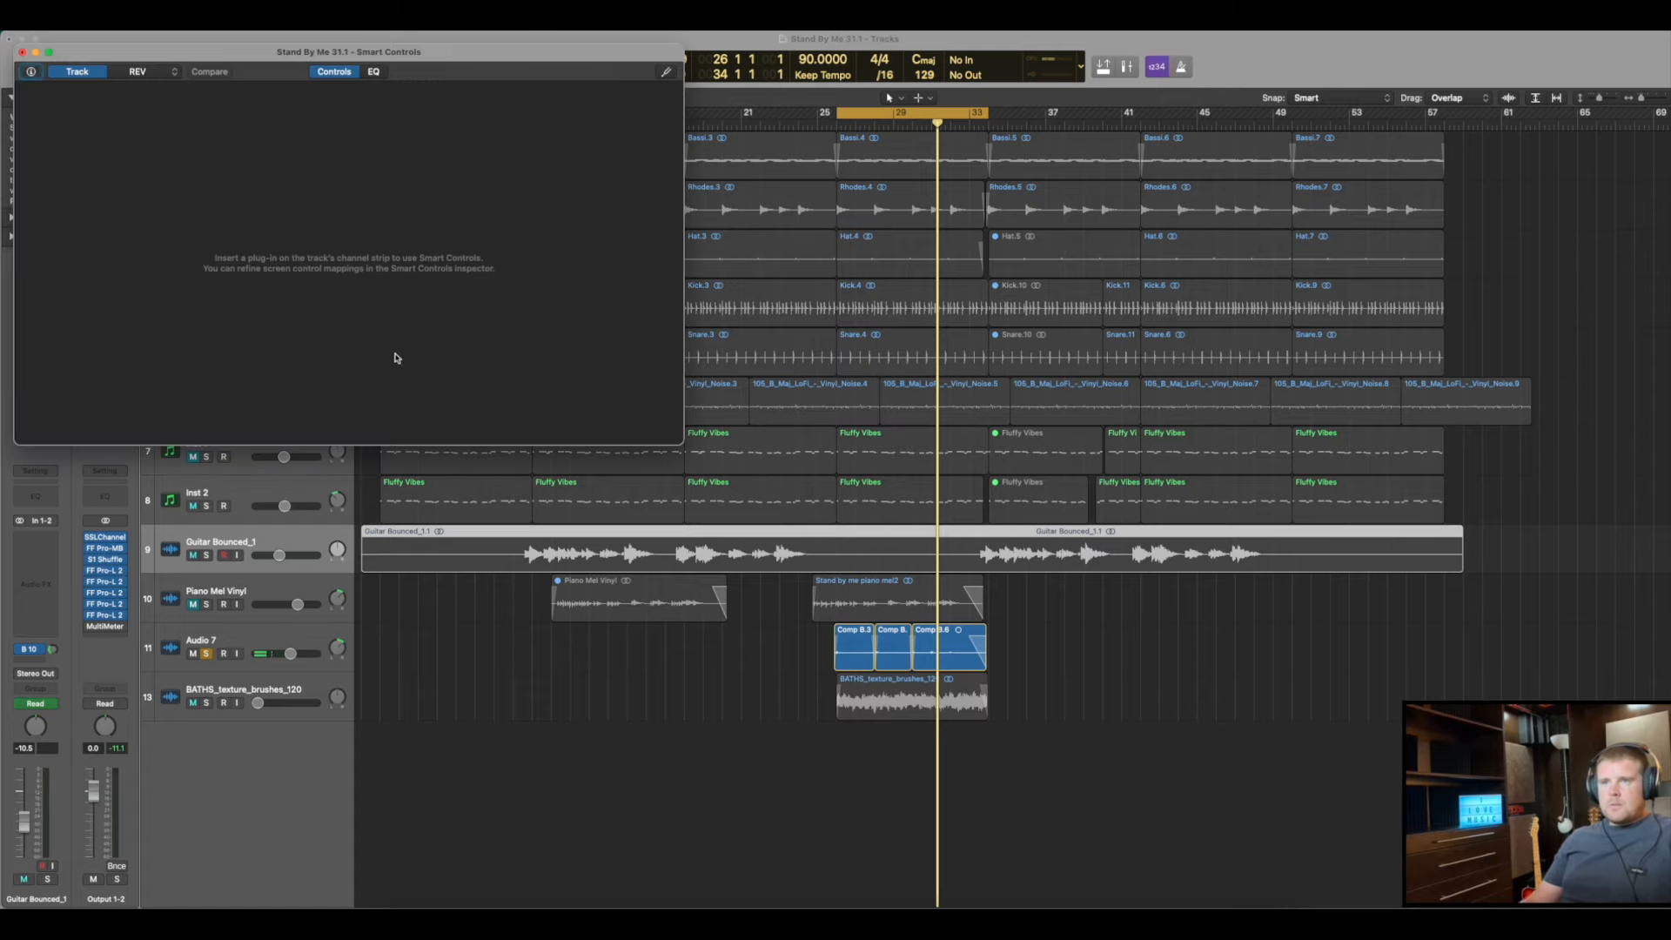
{"action": "left_click", "coordinate": [9, 40]}
{"action": "key", "text": "x"}
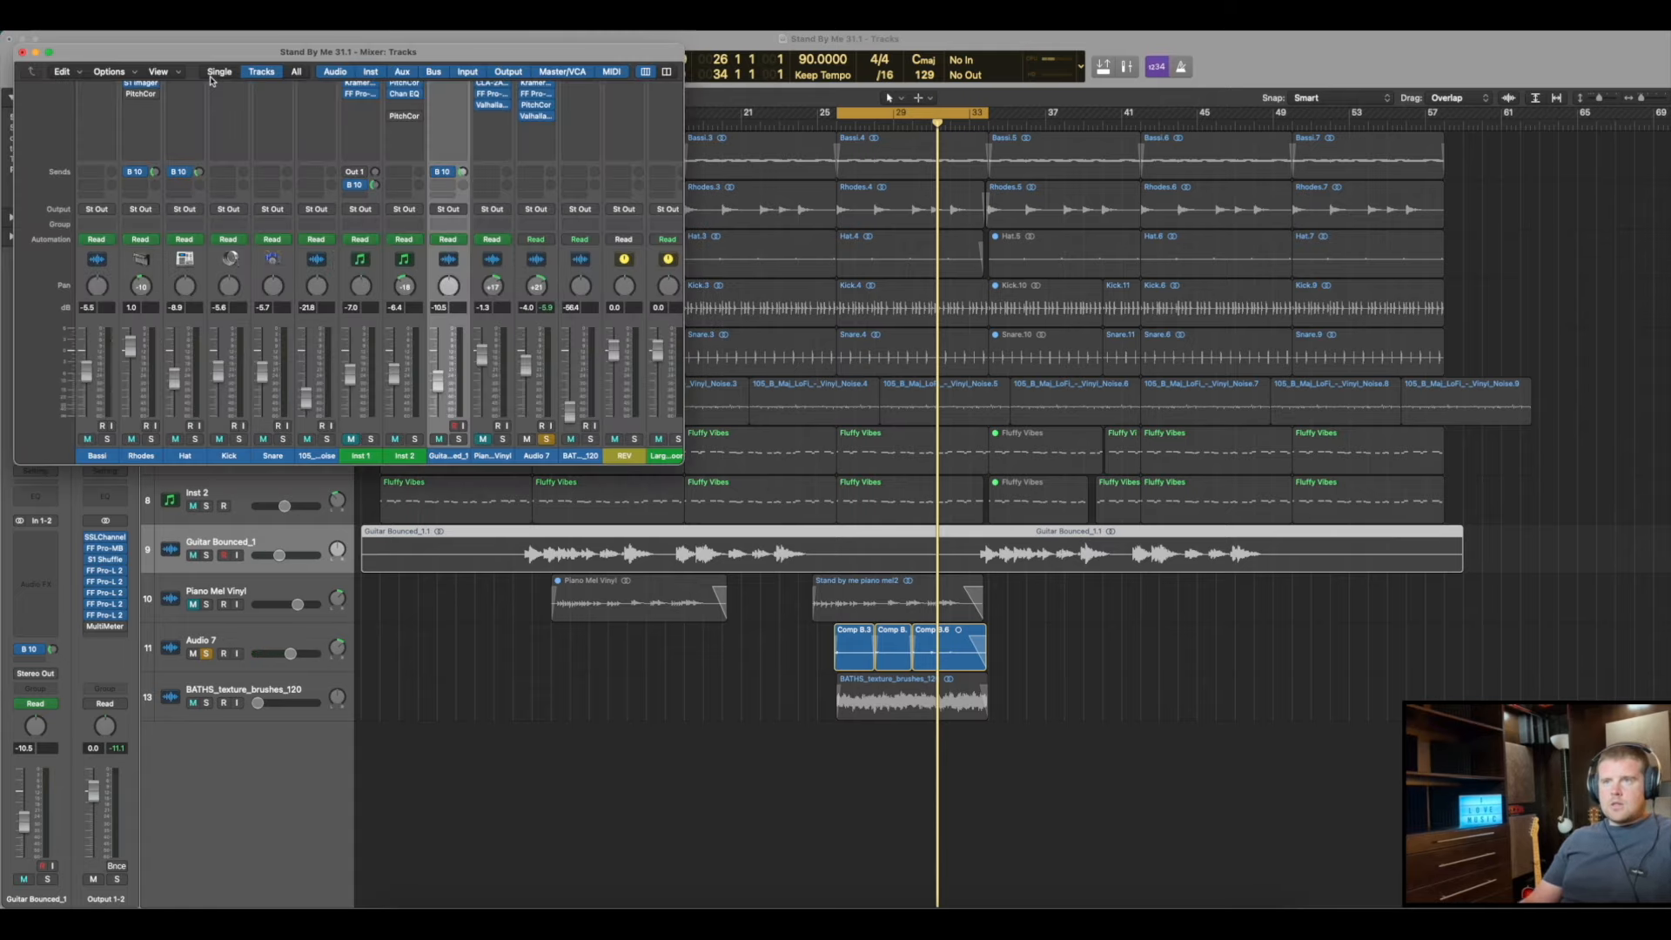
{"action": "left_click_drag", "start_coordinate": [678, 462], "coordinate": [856, 580]}
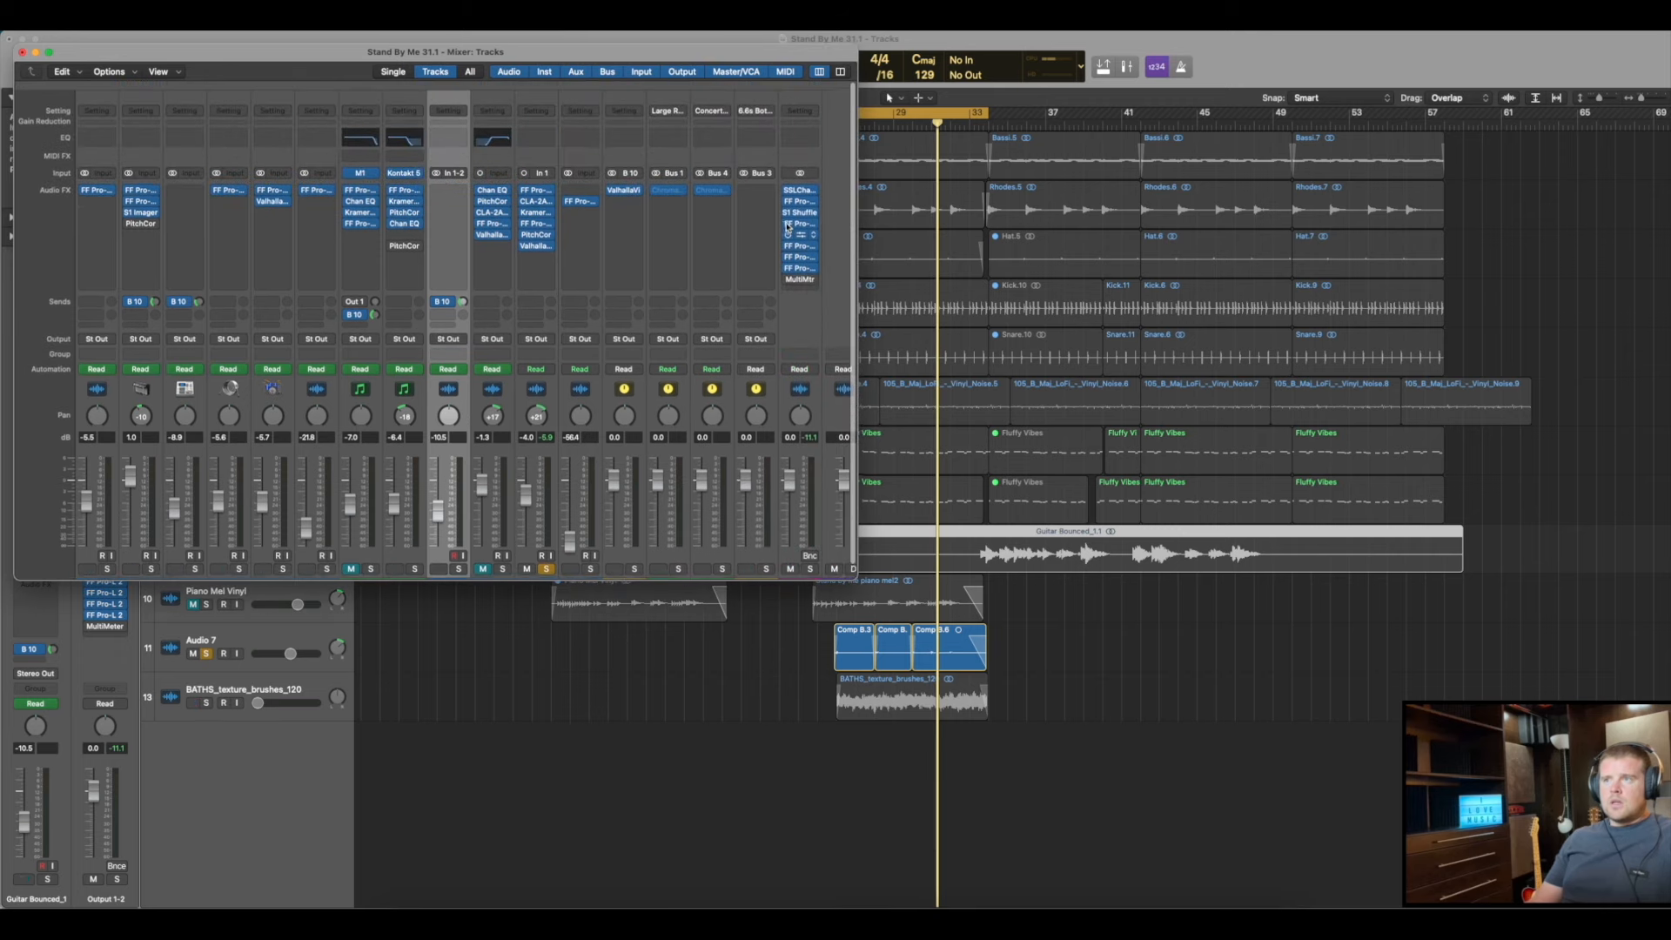
{"action": "left_click", "coordinate": [625, 182]}
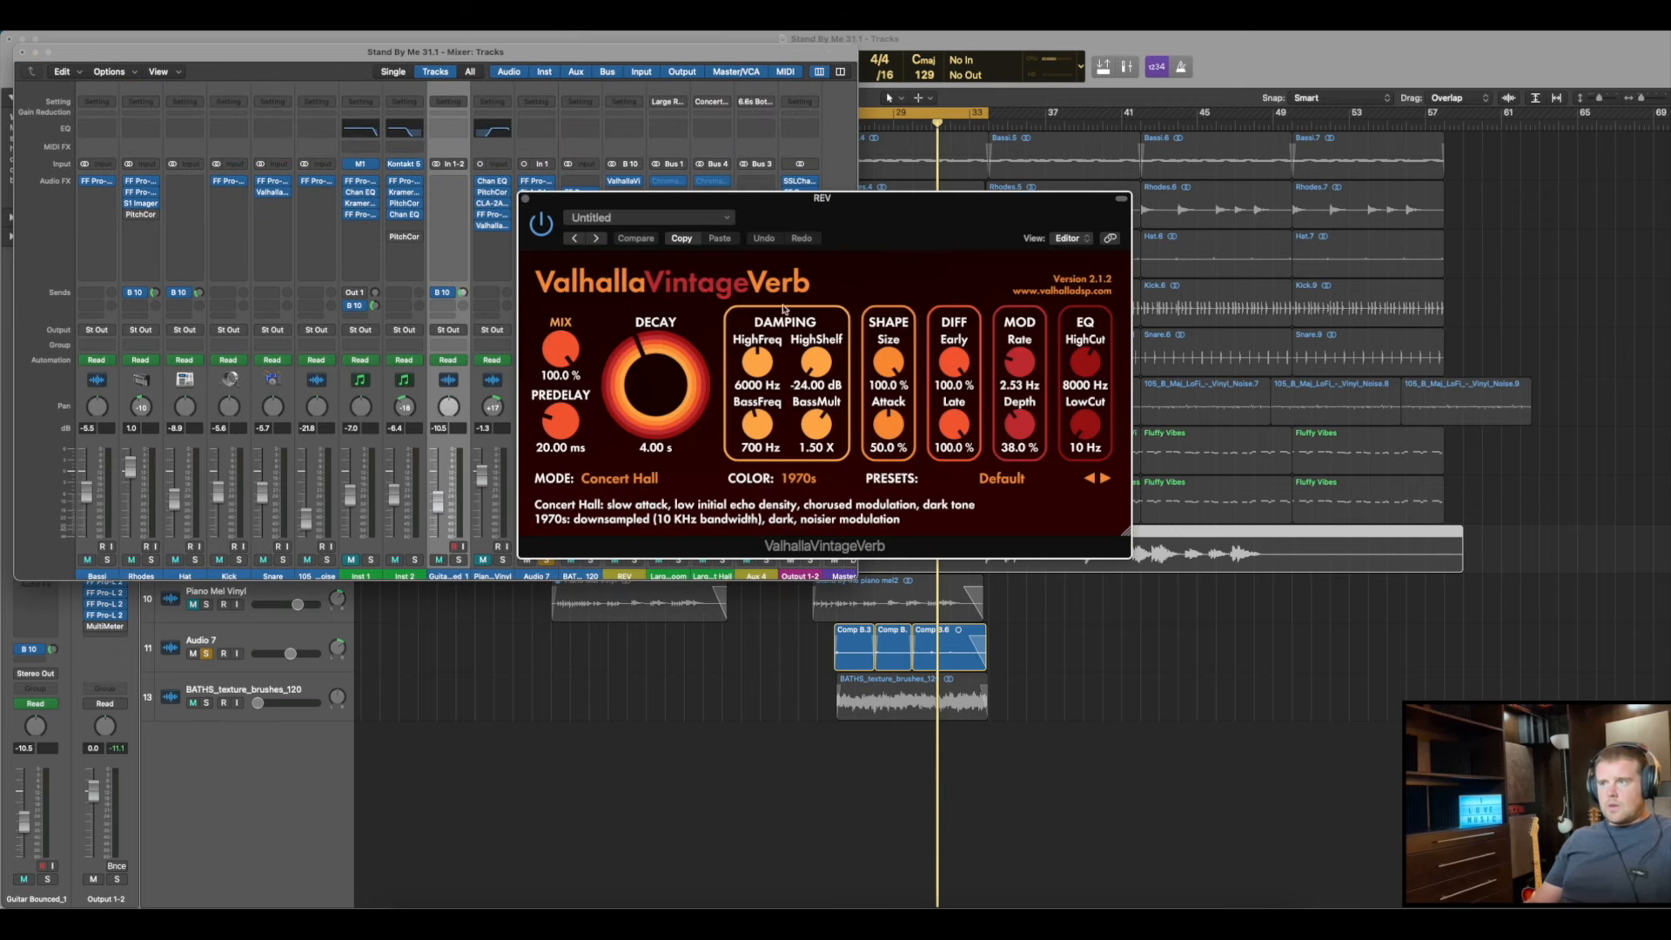
{"action": "left_click", "coordinate": [527, 200]}
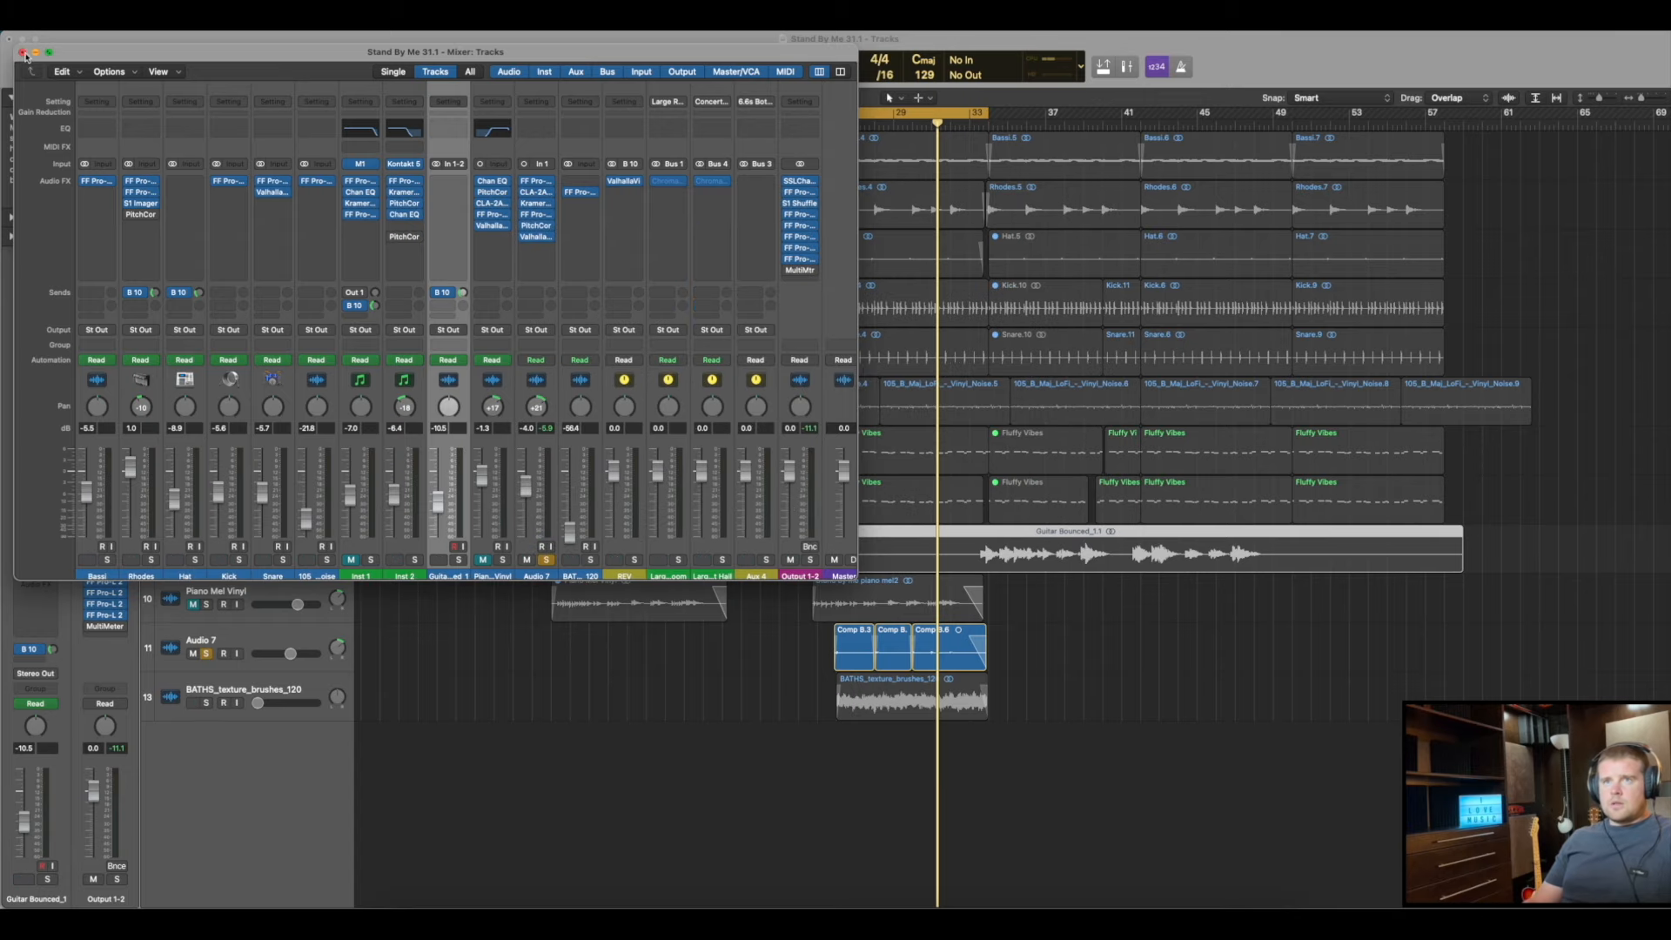
{"action": "left_click", "coordinate": [25, 53]}
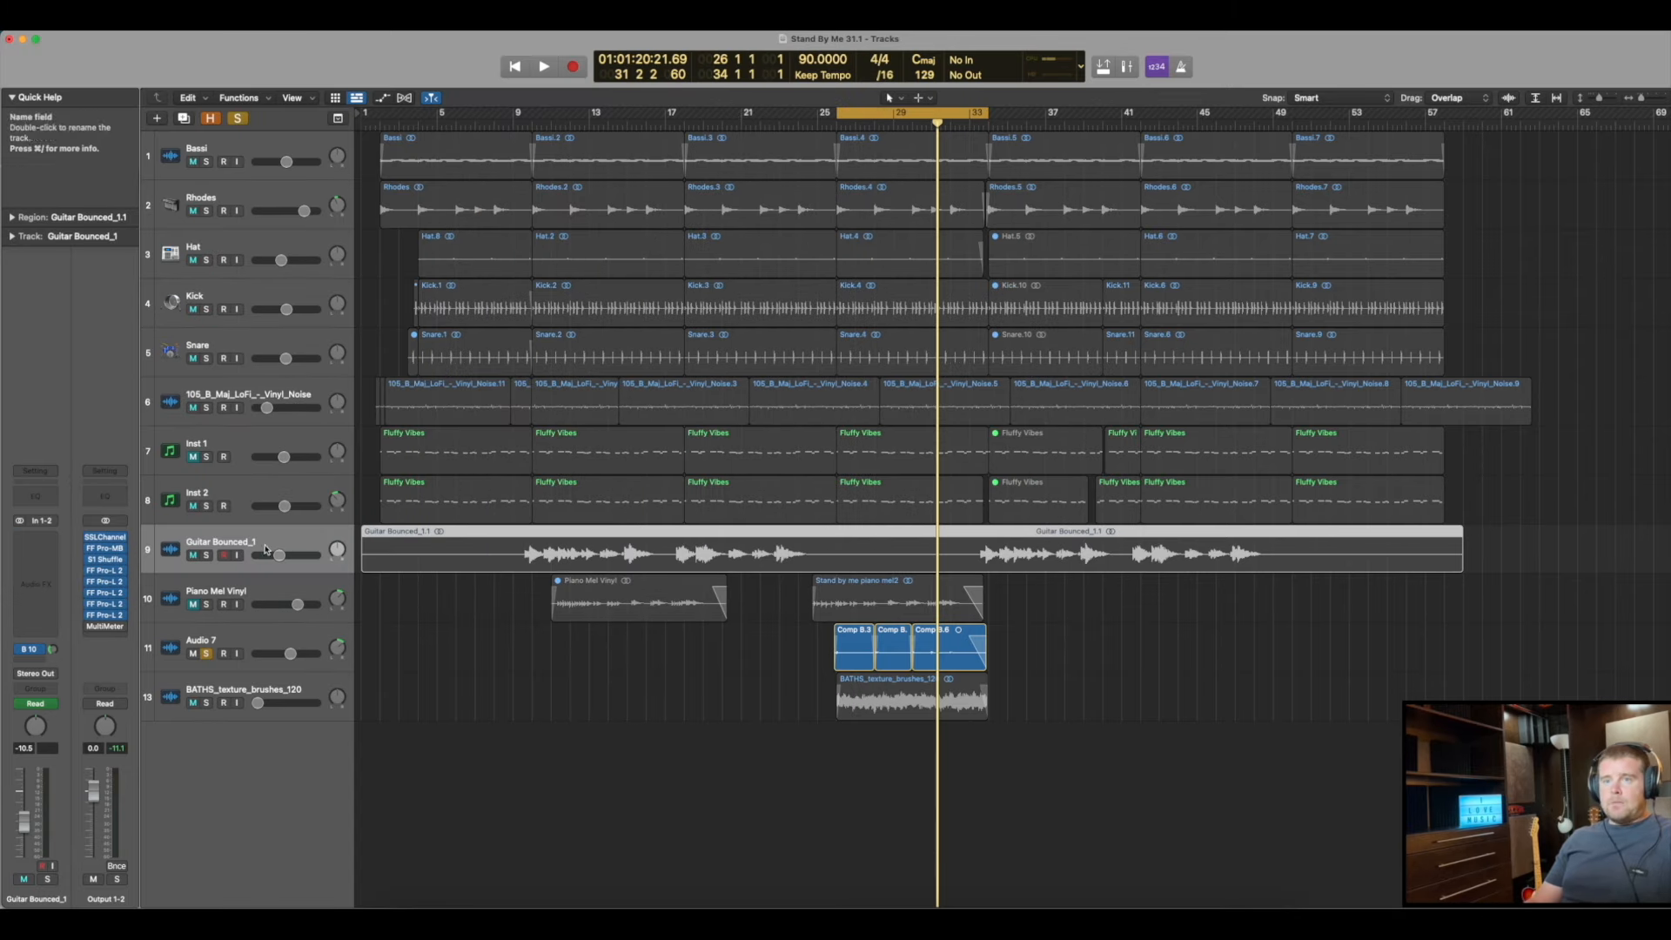
Clear all solos and show the channel strips of the Inst 2, Rhodes and Bassi tracks by selecting each
{"action": "left_click", "coordinate": [238, 117]}
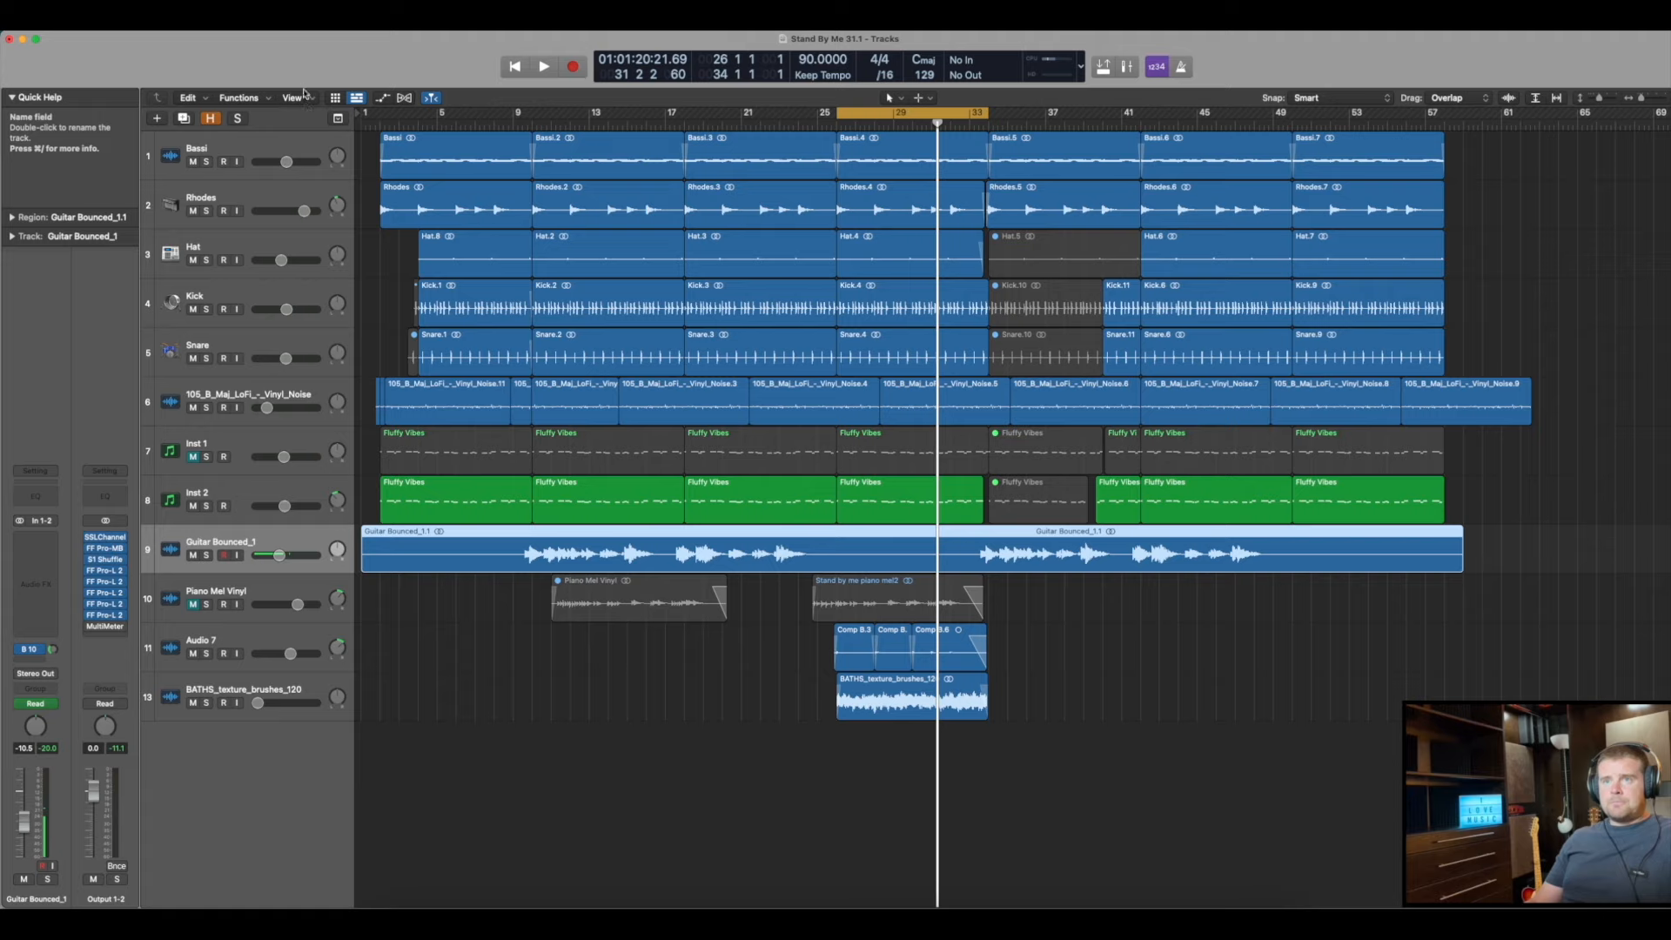
{"action": "left_click", "coordinate": [229, 490]}
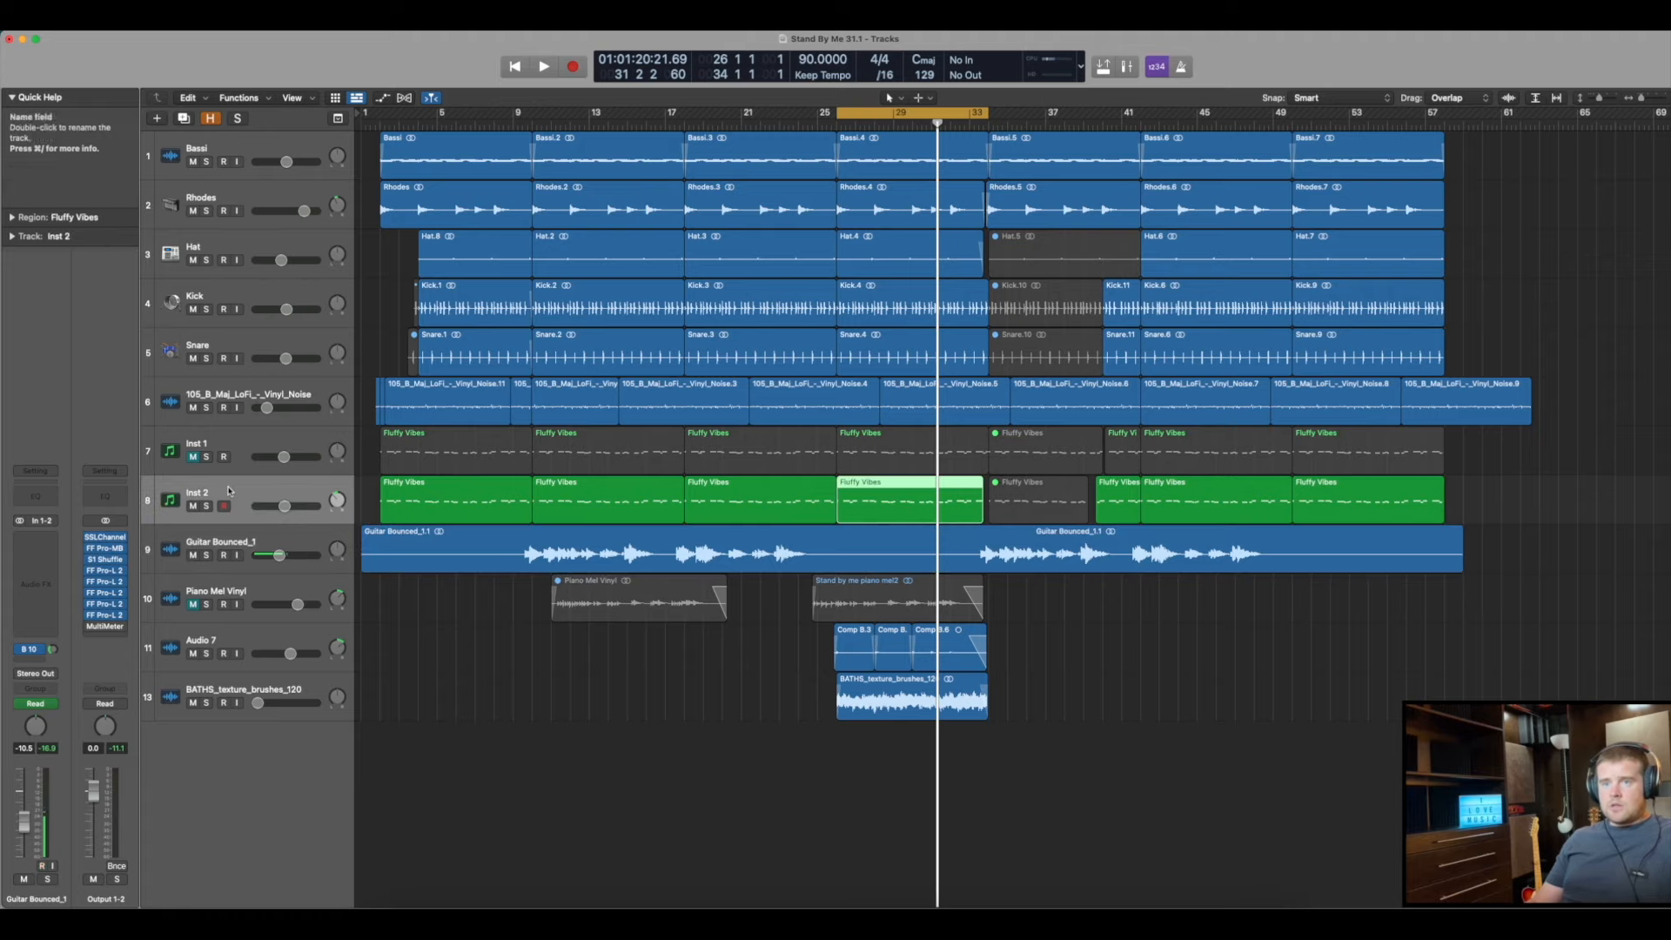
{"action": "left_click", "coordinate": [243, 198]}
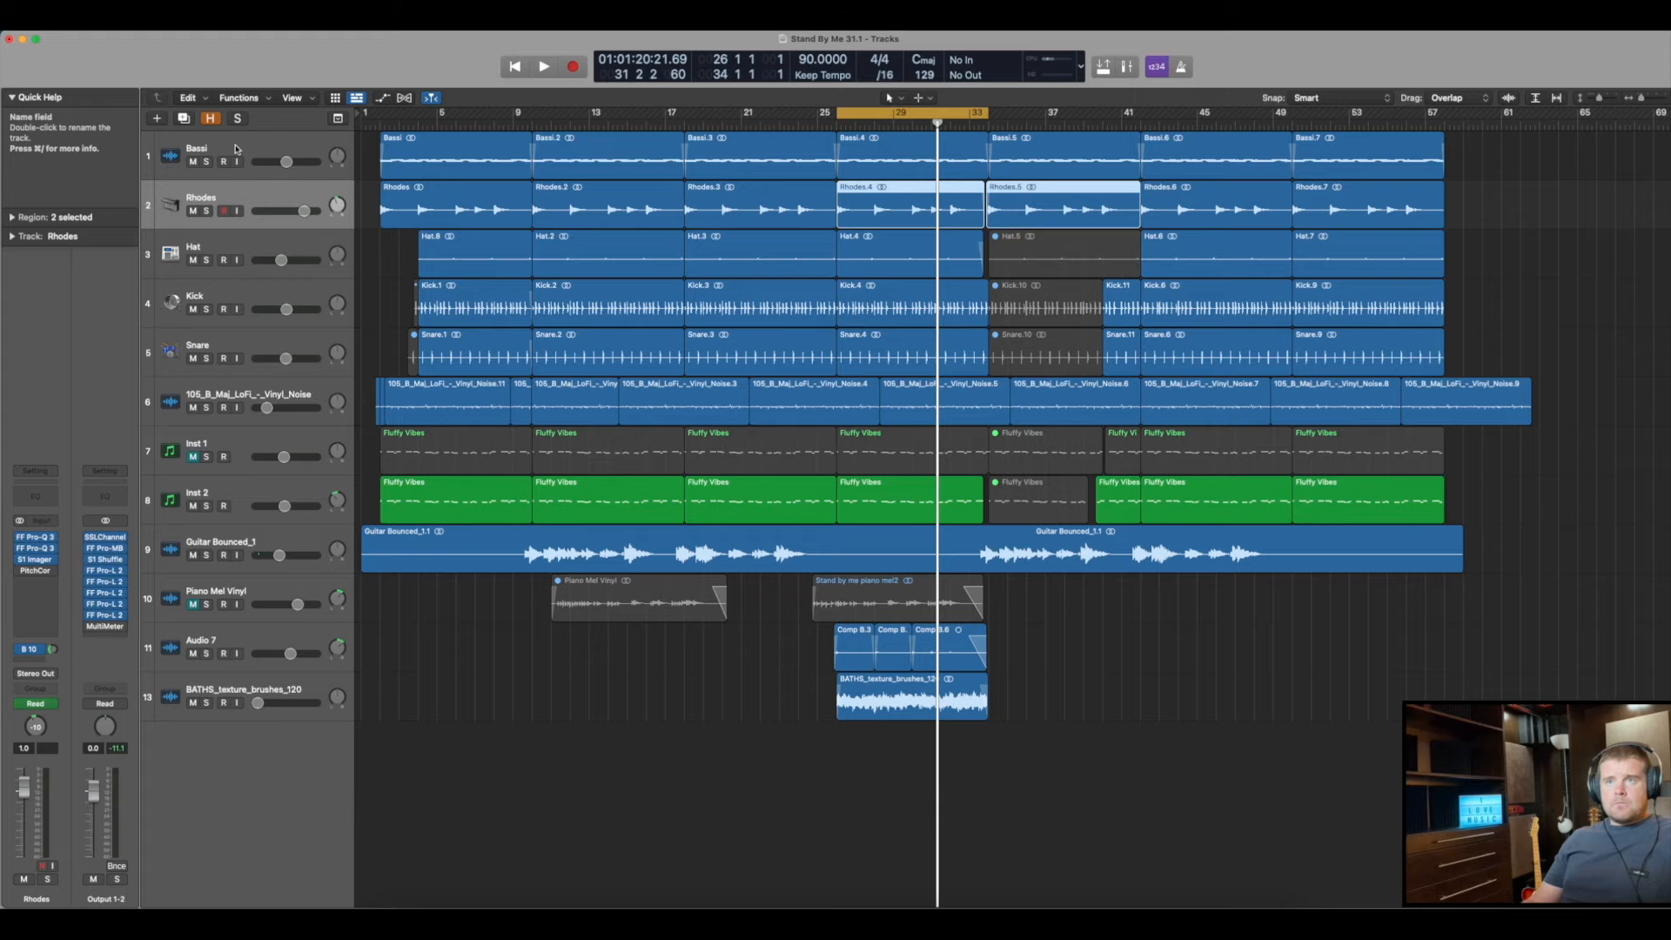
{"action": "left_click", "coordinate": [236, 149]}
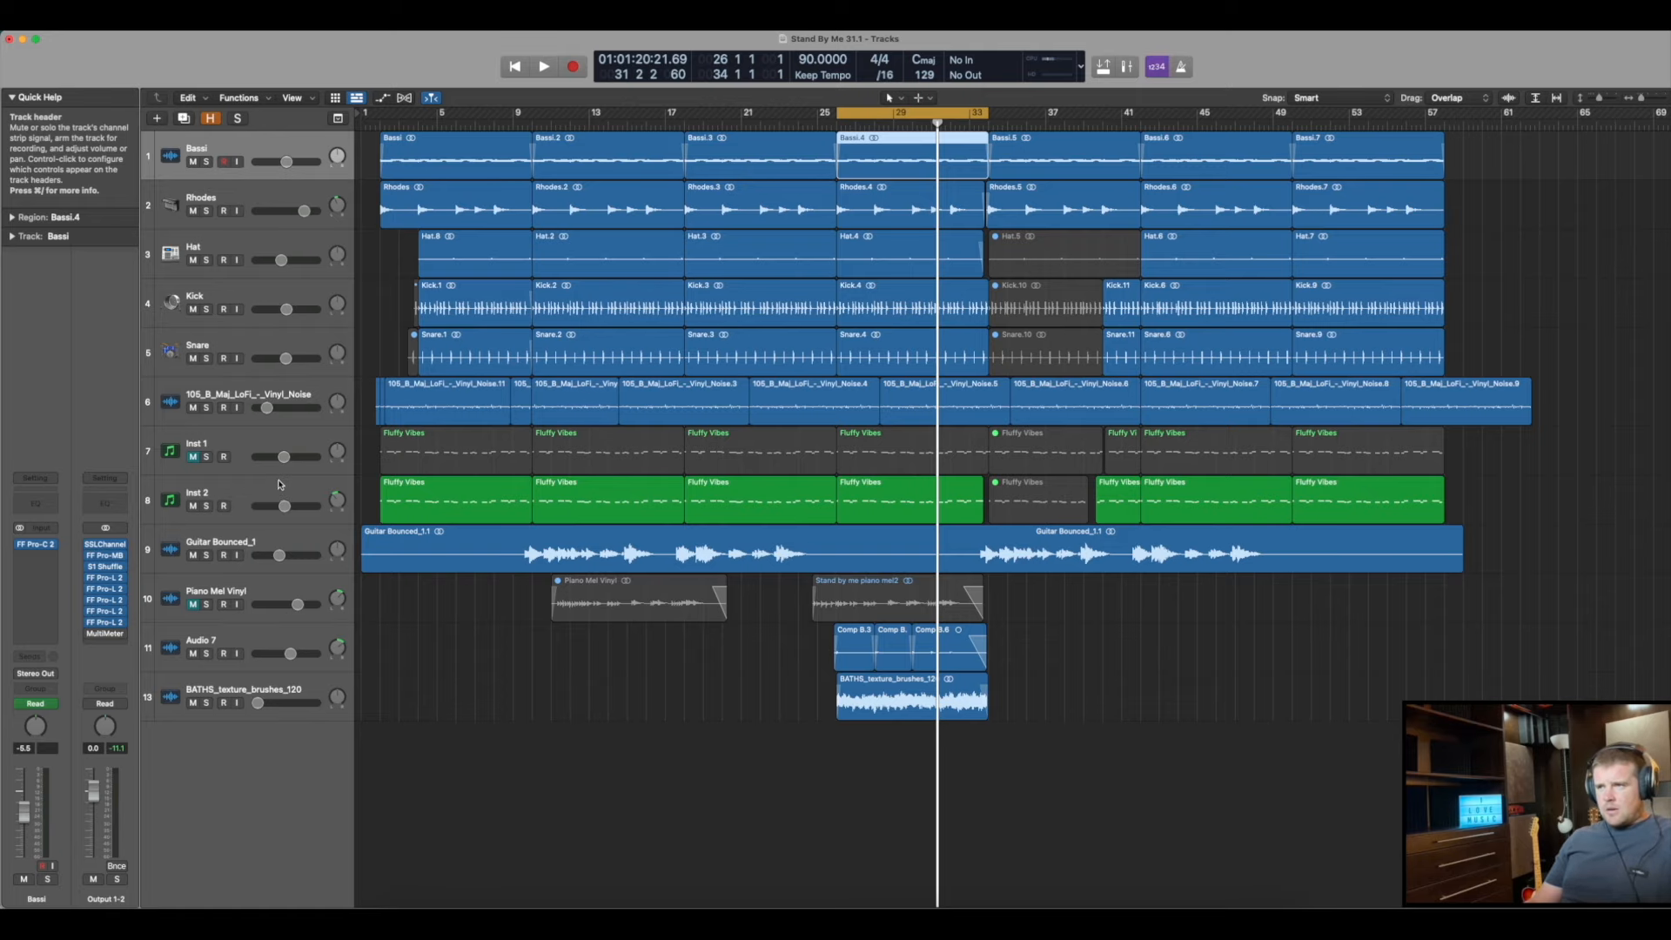
Solo the 105_B_Maj_LoFi_-_Vinyl_Noise track, play it briefly, stop, and remove the solo
{"action": "left_click", "coordinate": [277, 394]}
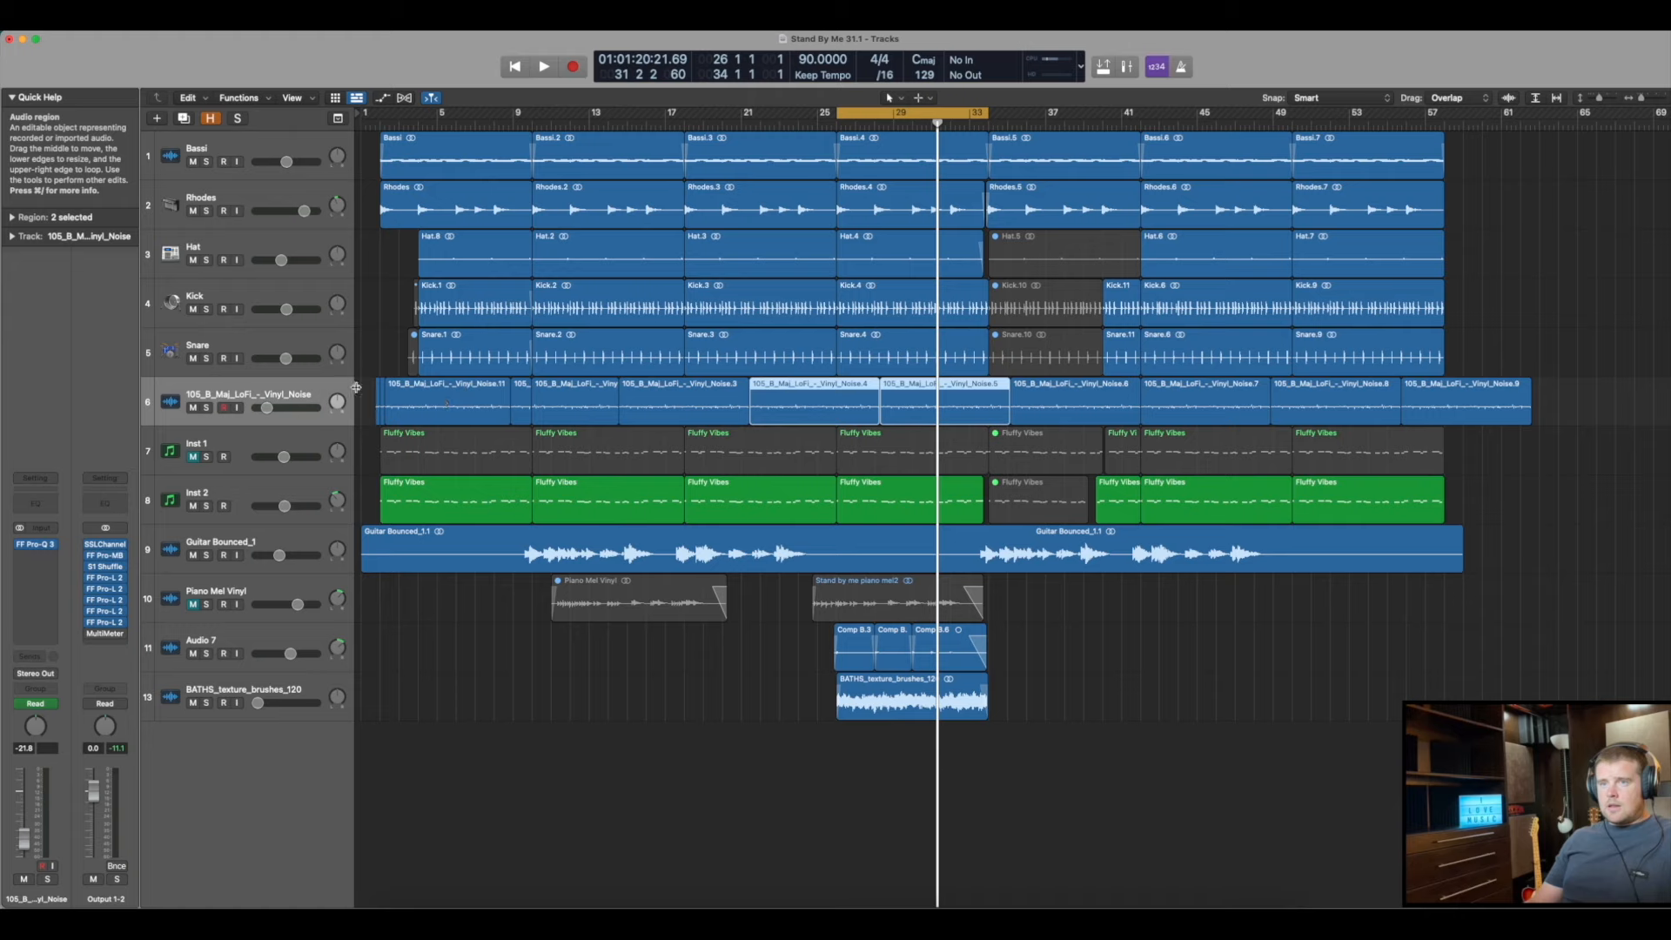
{"action": "left_click", "coordinate": [207, 407]}
{"action": "key", "text": "space"}
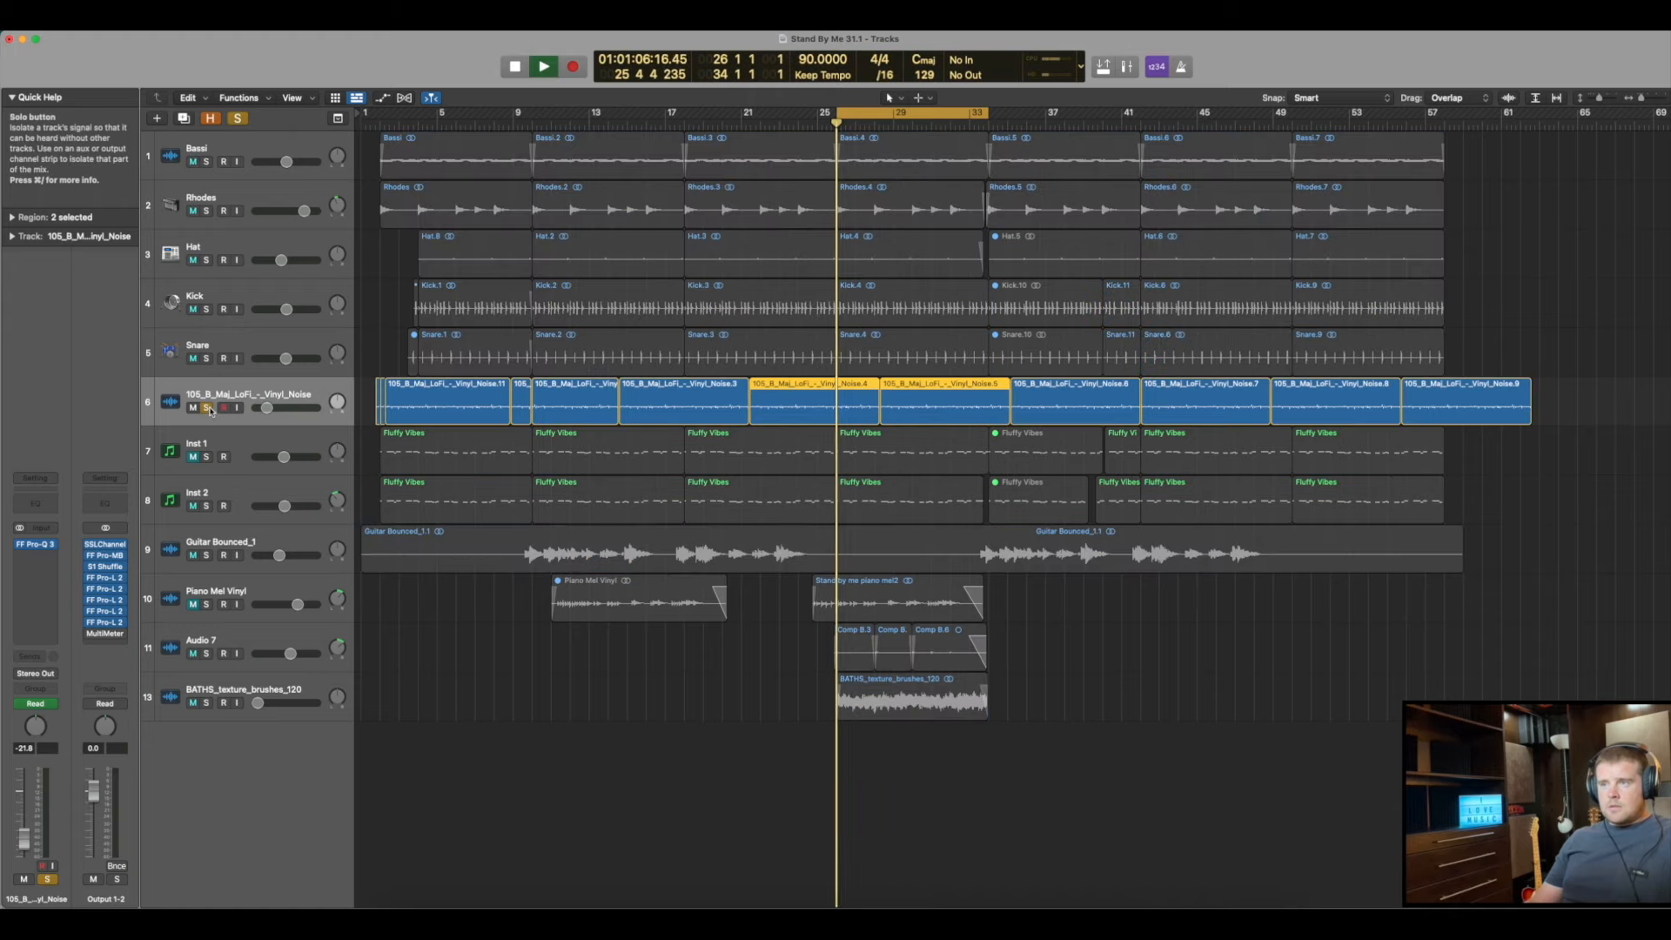
{"action": "key", "text": "space"}
{"action": "left_click", "coordinate": [207, 407]}
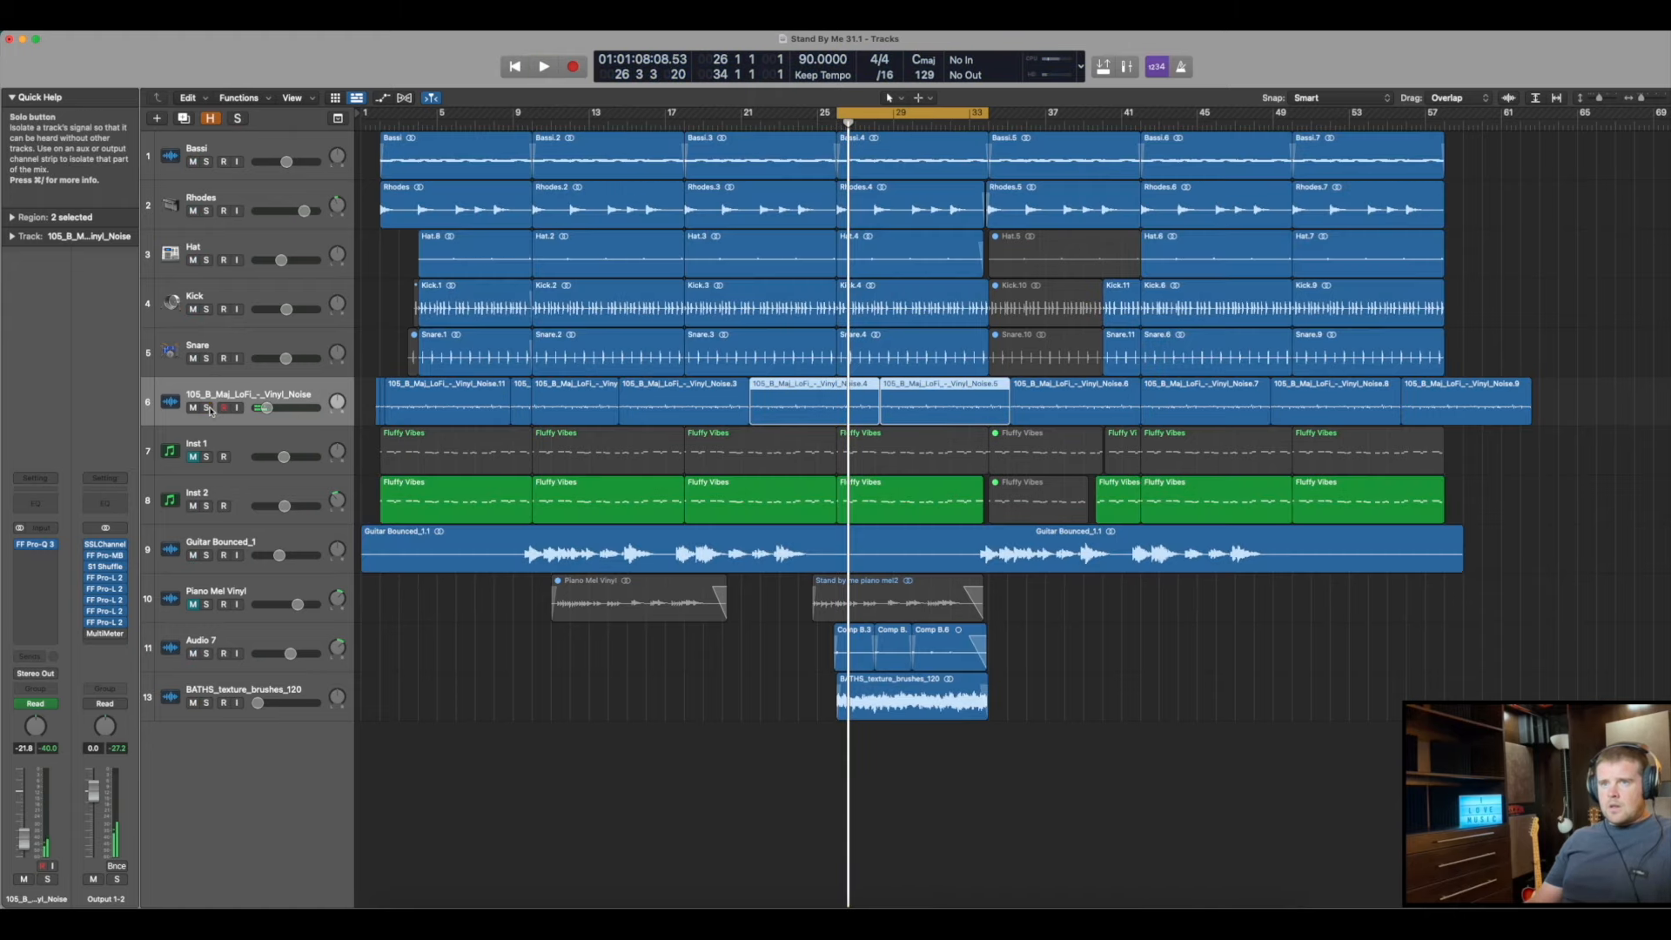
Close the Stand By Me 31.1 project without saving and open Stand By Me 25.7.logicx
{"action": "left_click", "coordinate": [8, 39]}
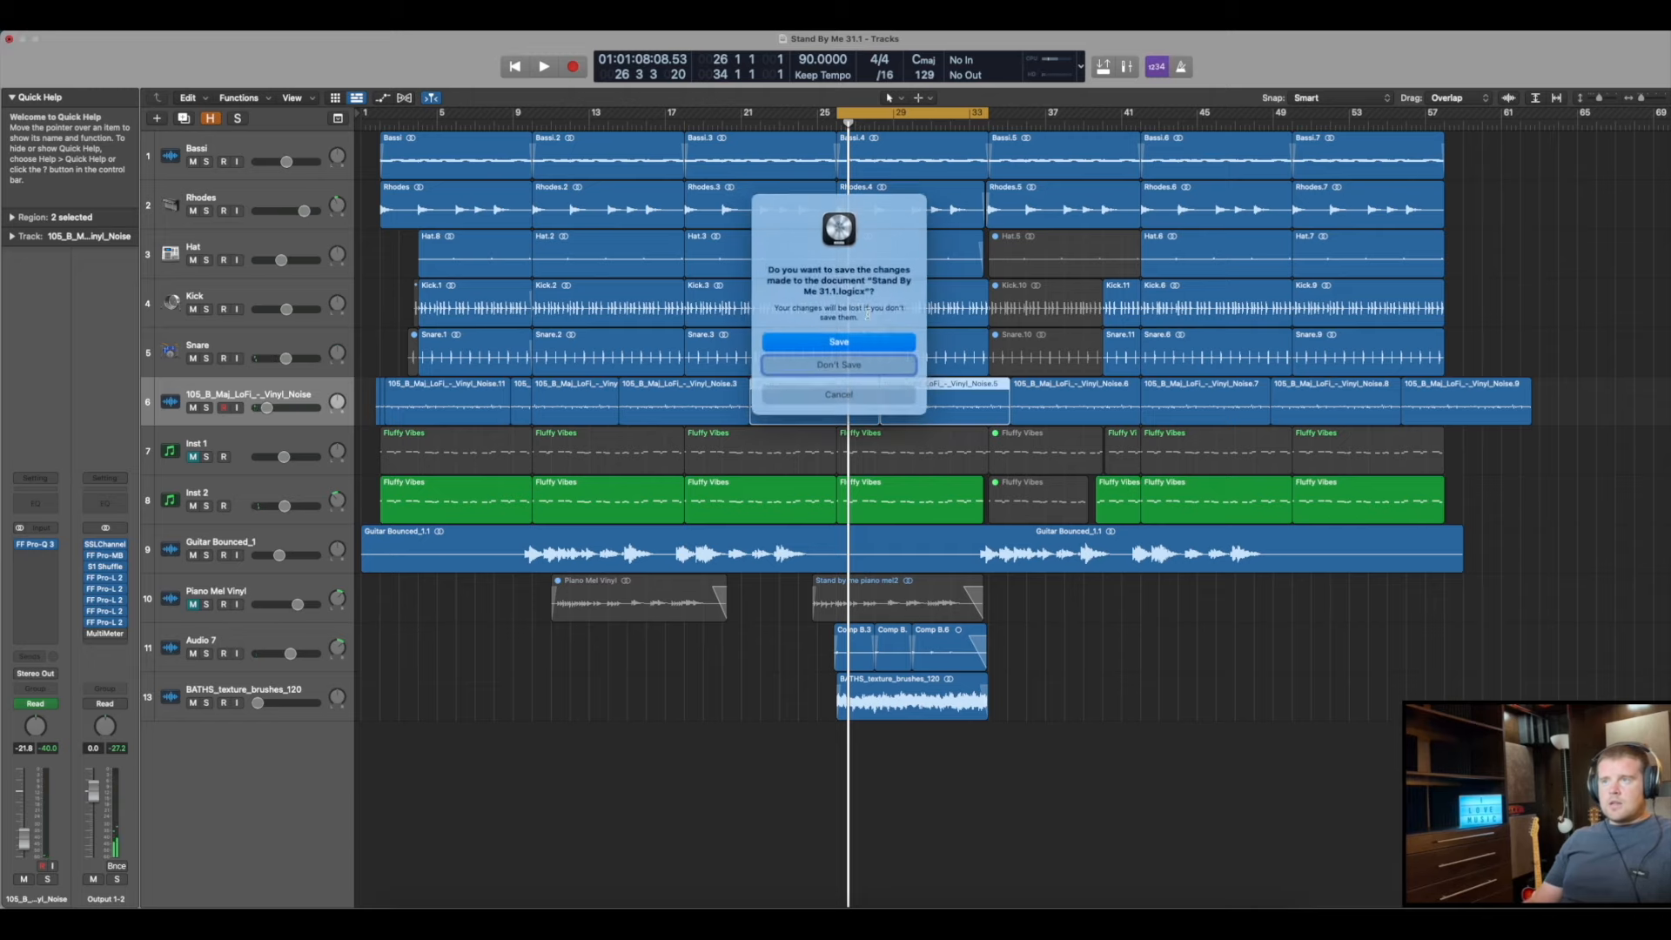
{"action": "left_click", "coordinate": [909, 363]}
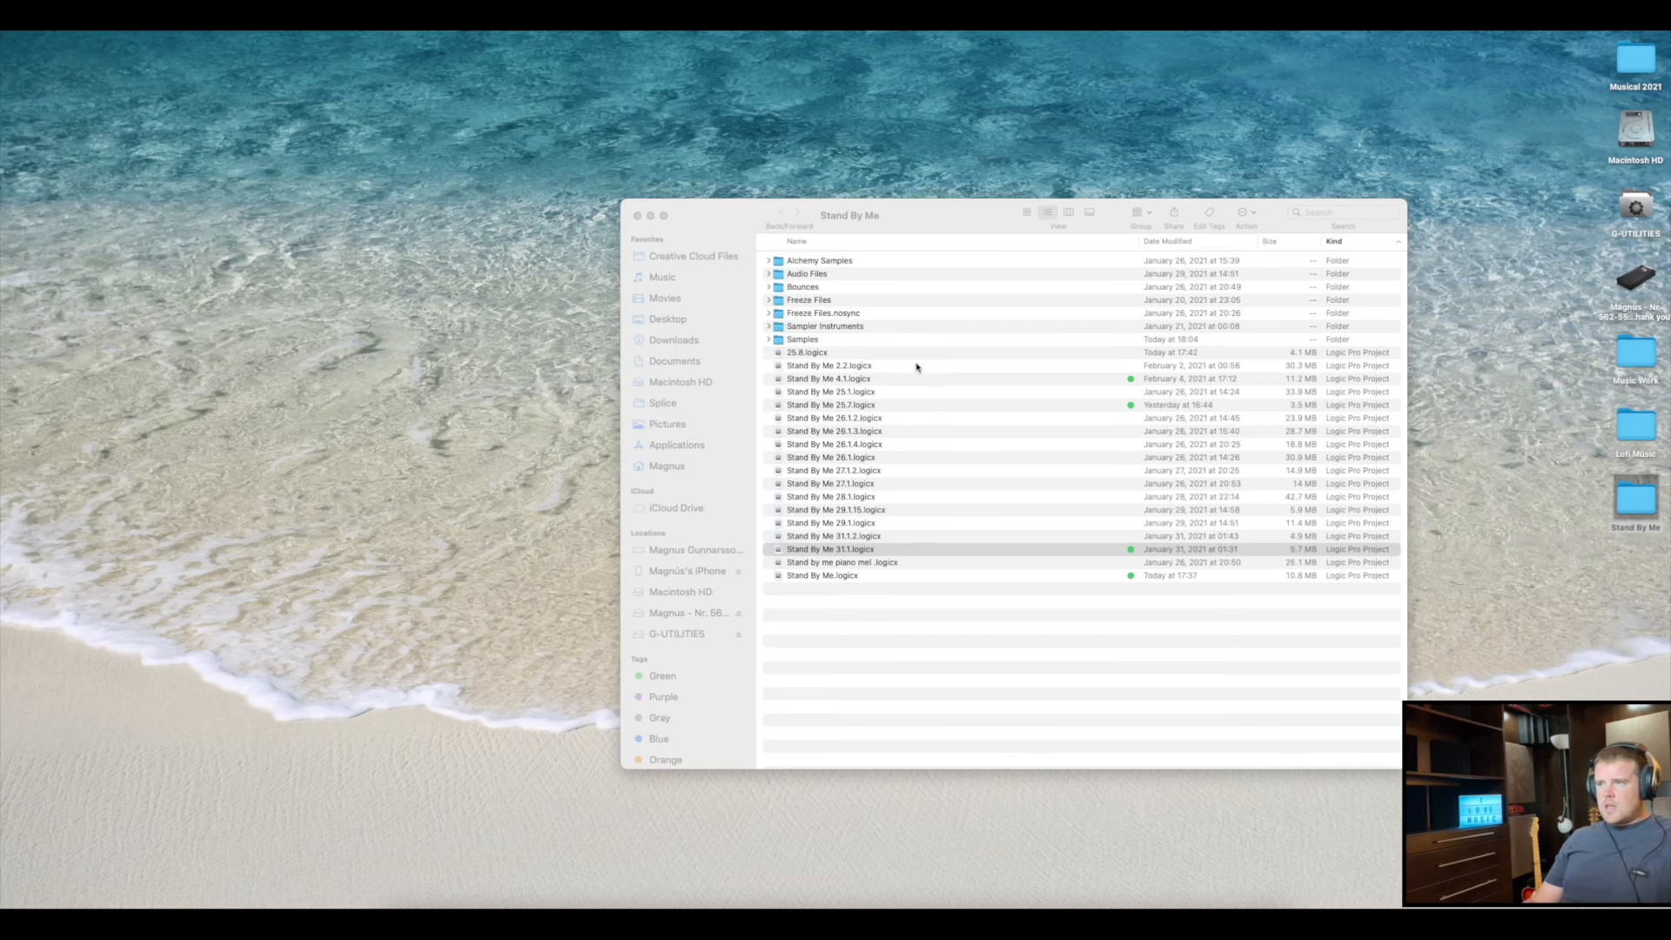
{"action": "double_click", "coordinate": [919, 404]}
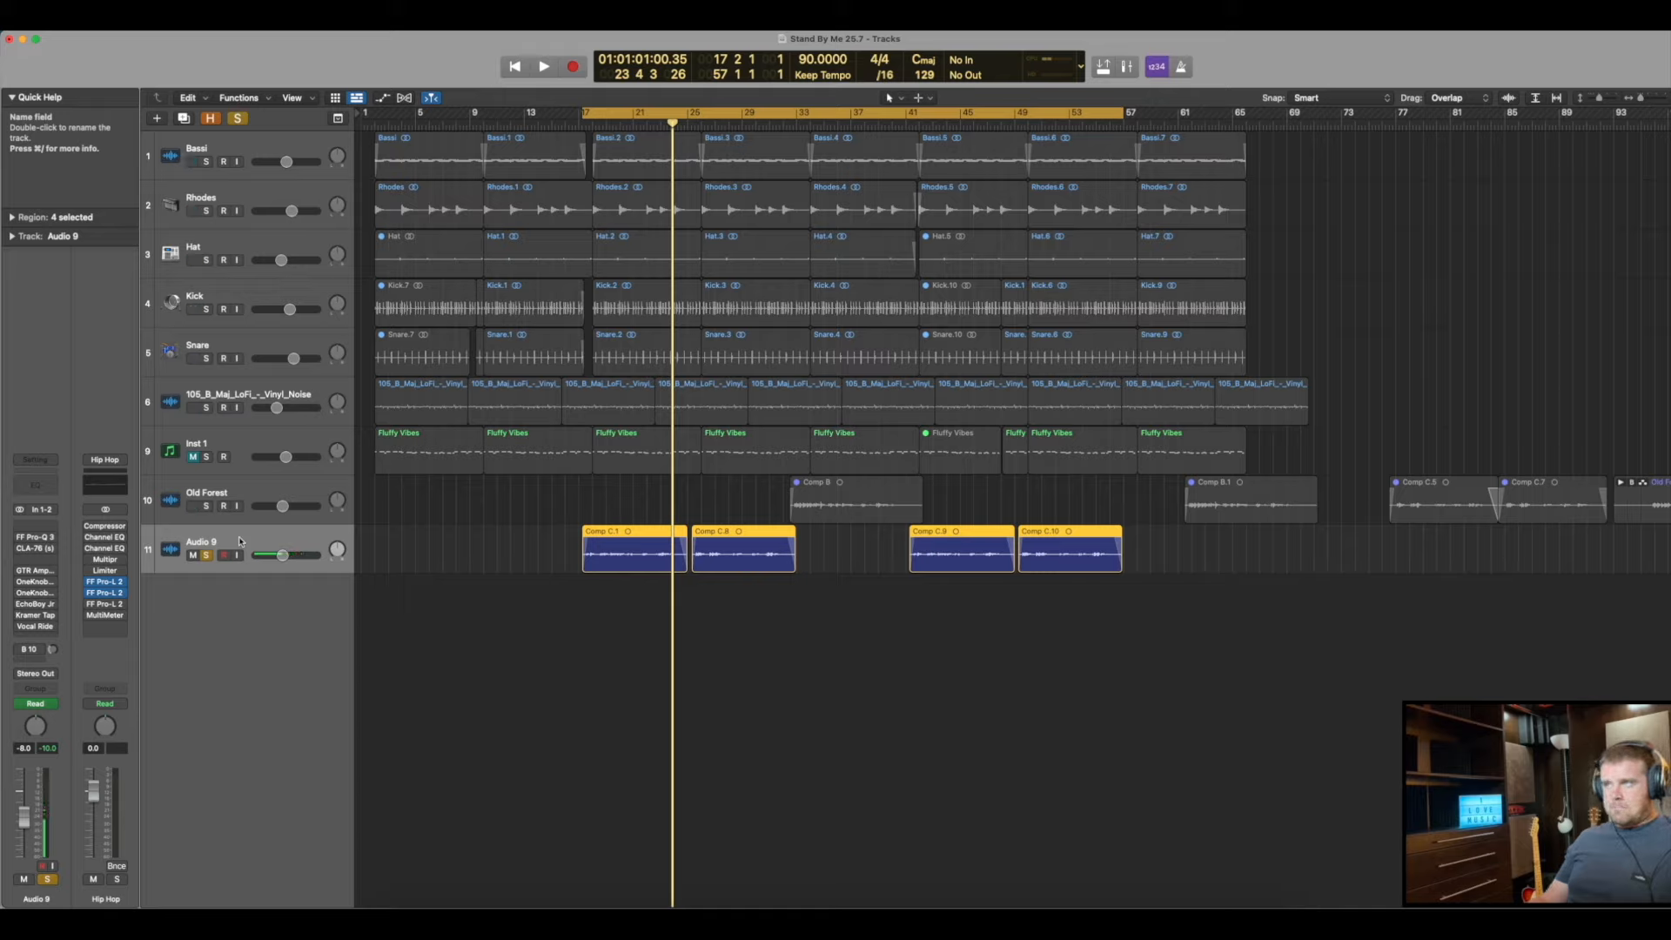
Show track automation, set Audio 9's volume to -4.5 dB, and hide the automation
{"action": "key", "text": "a"}
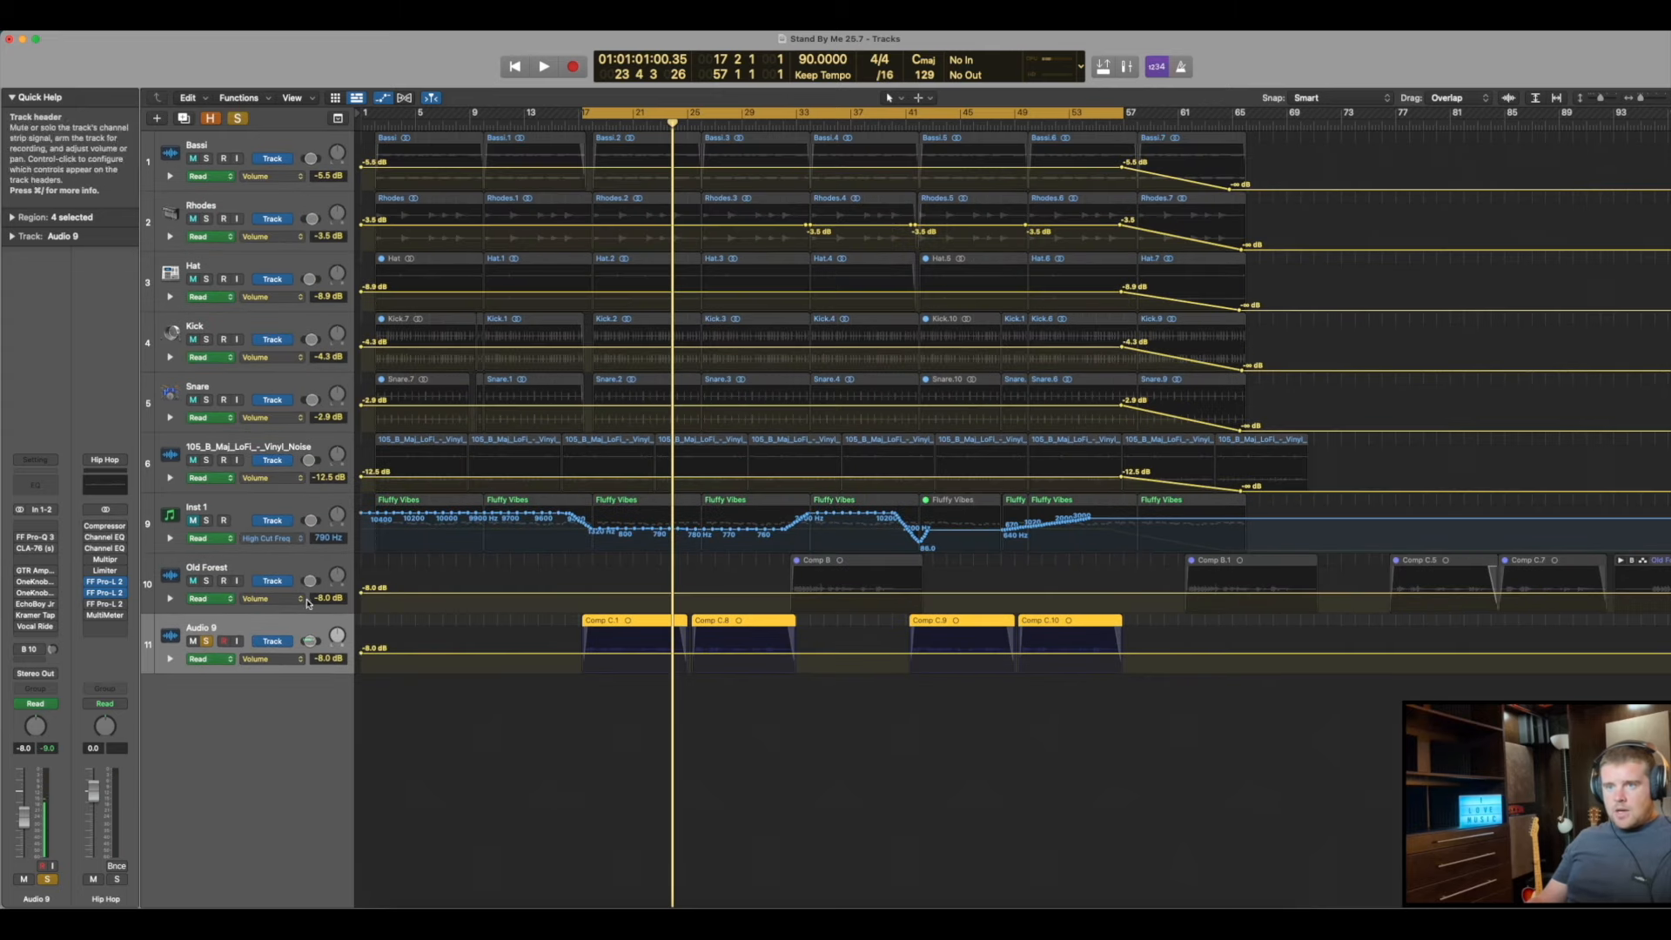
{"action": "left_click_drag", "start_coordinate": [323, 660], "coordinate": [325, 612]}
{"action": "key", "text": "a"}
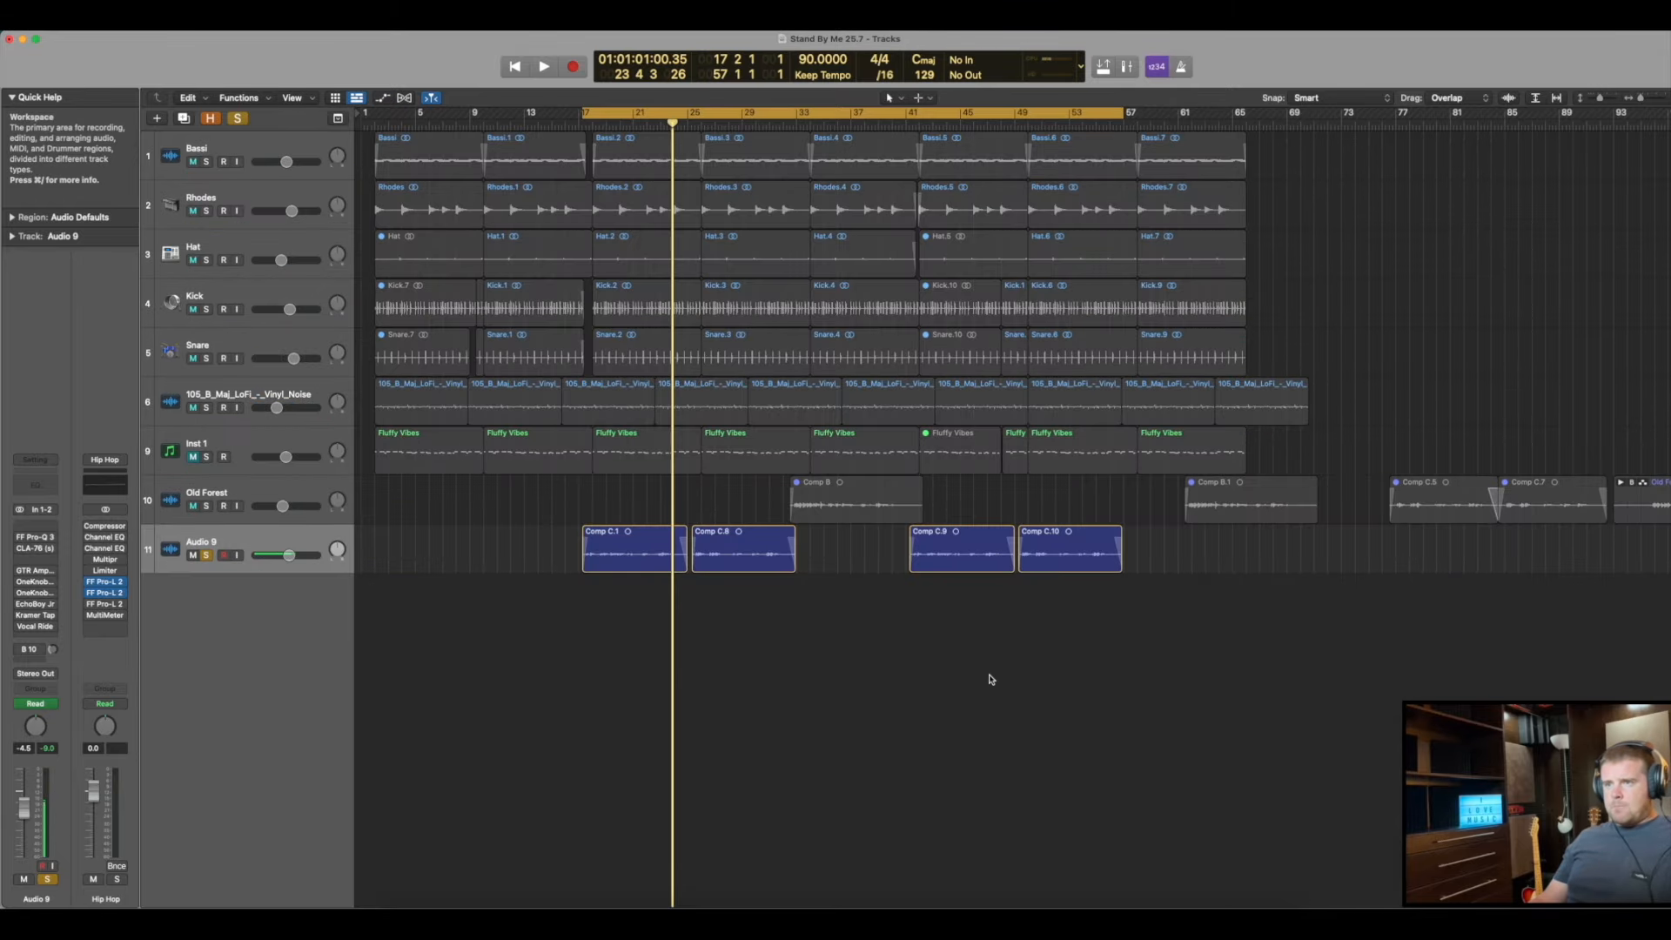
Play the soloed Audio 9 part, stop it, and return the track's volume automation to its previous level
{"action": "key", "text": "shift+space"}
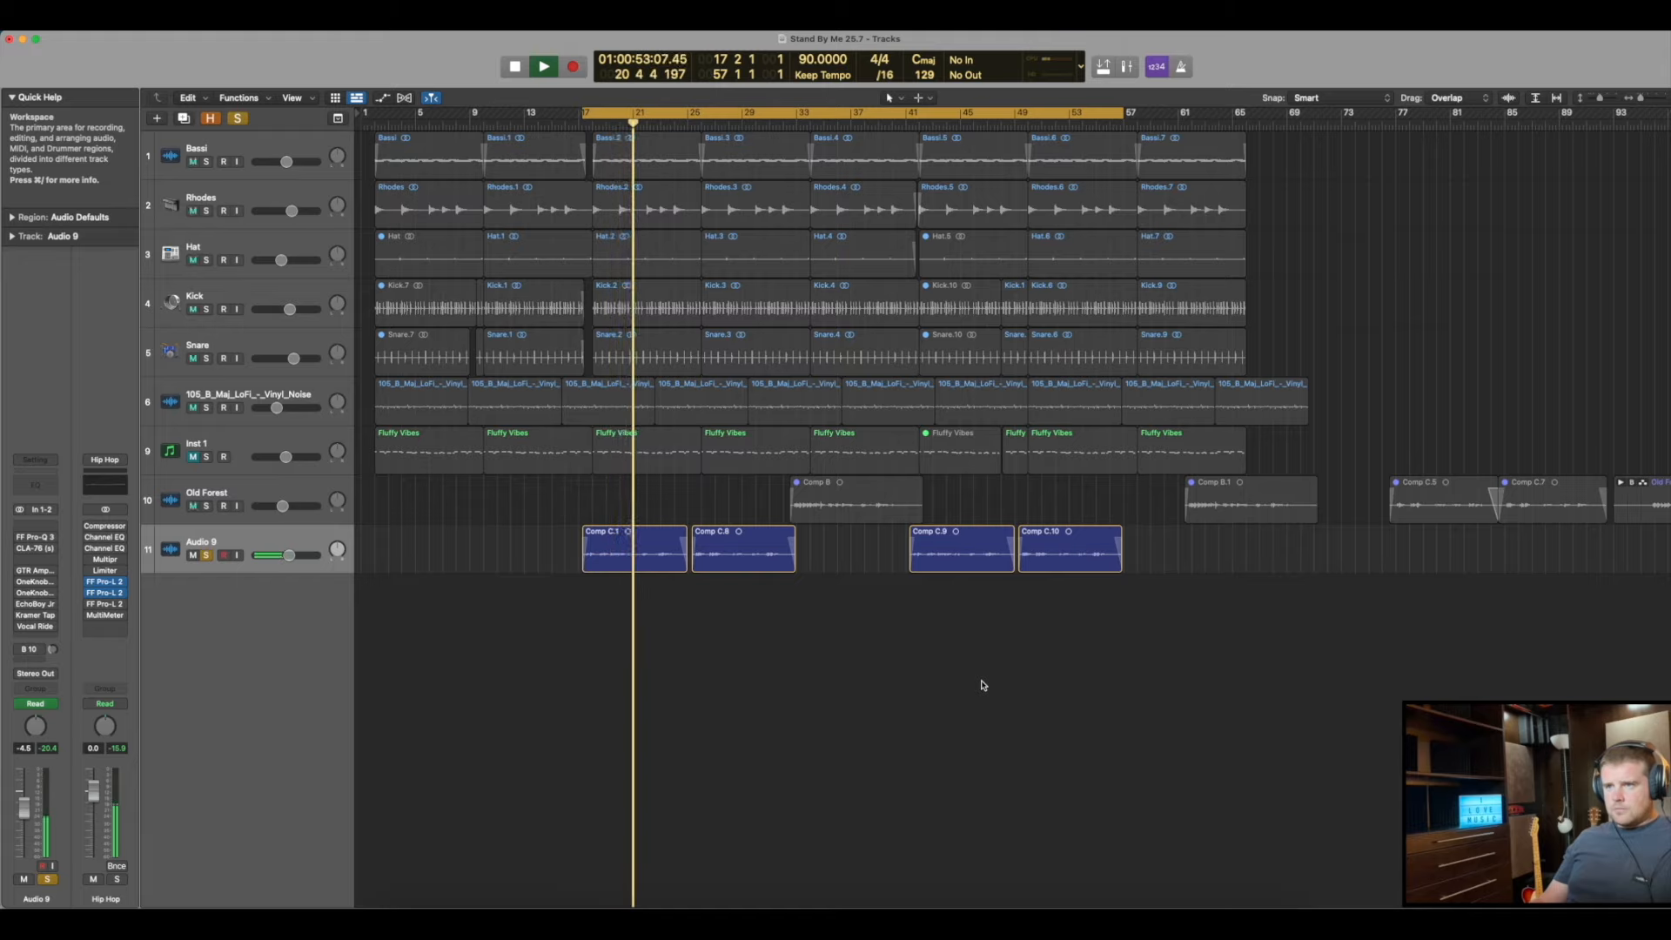
{"action": "key", "text": "space"}
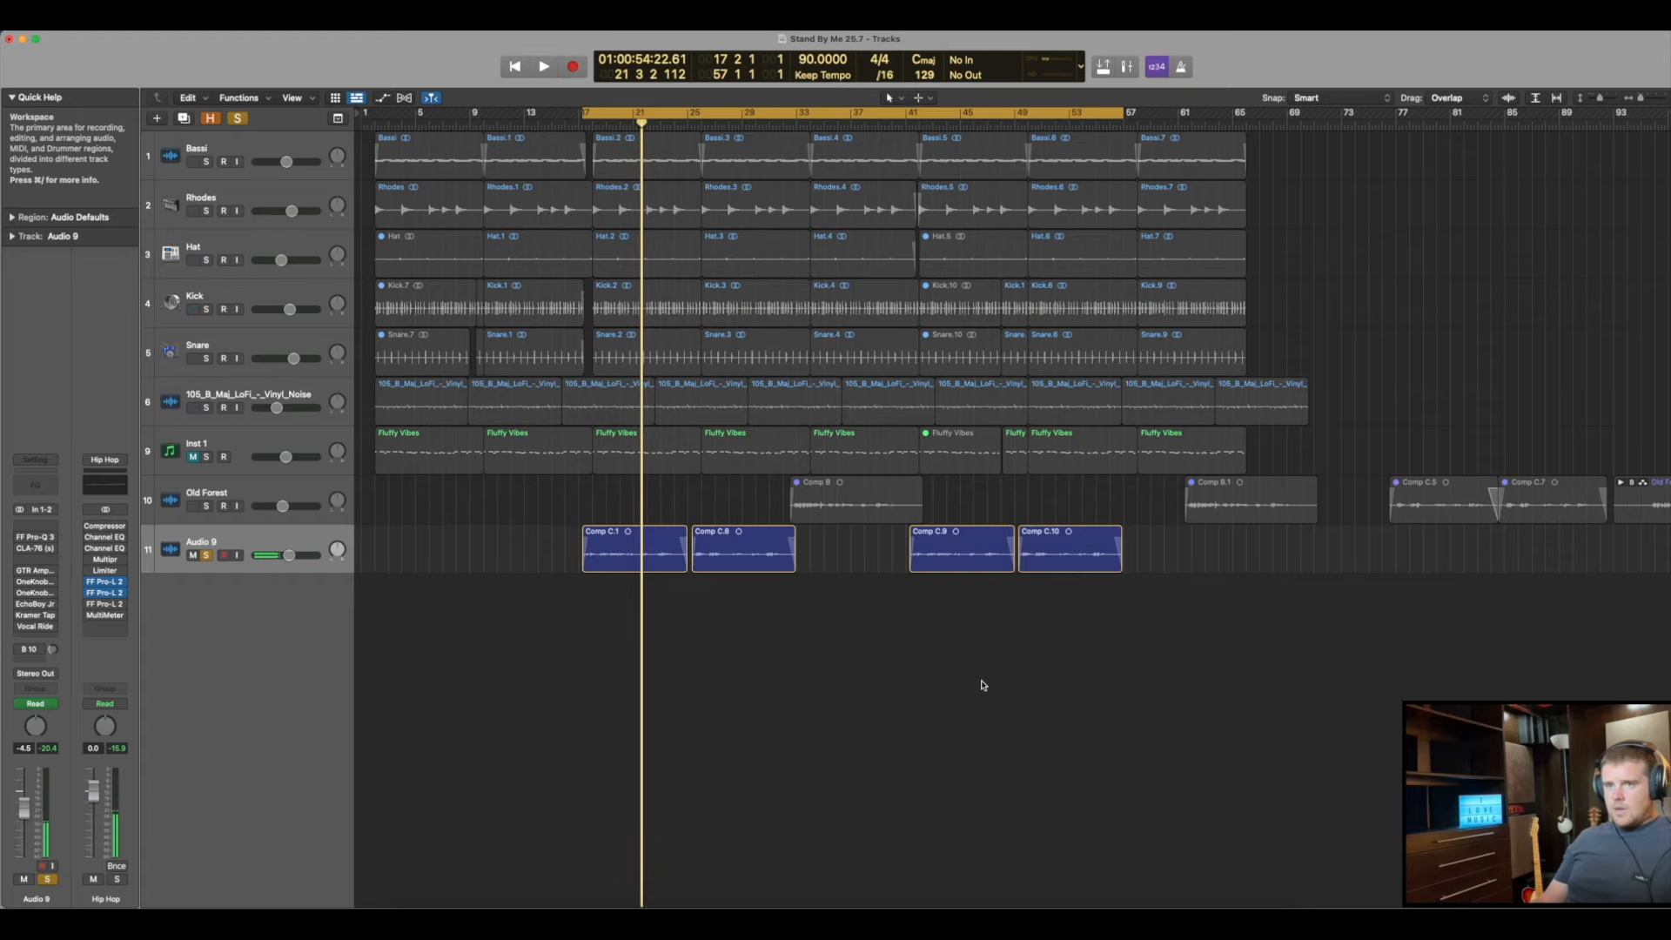
{"action": "key", "text": "a"}
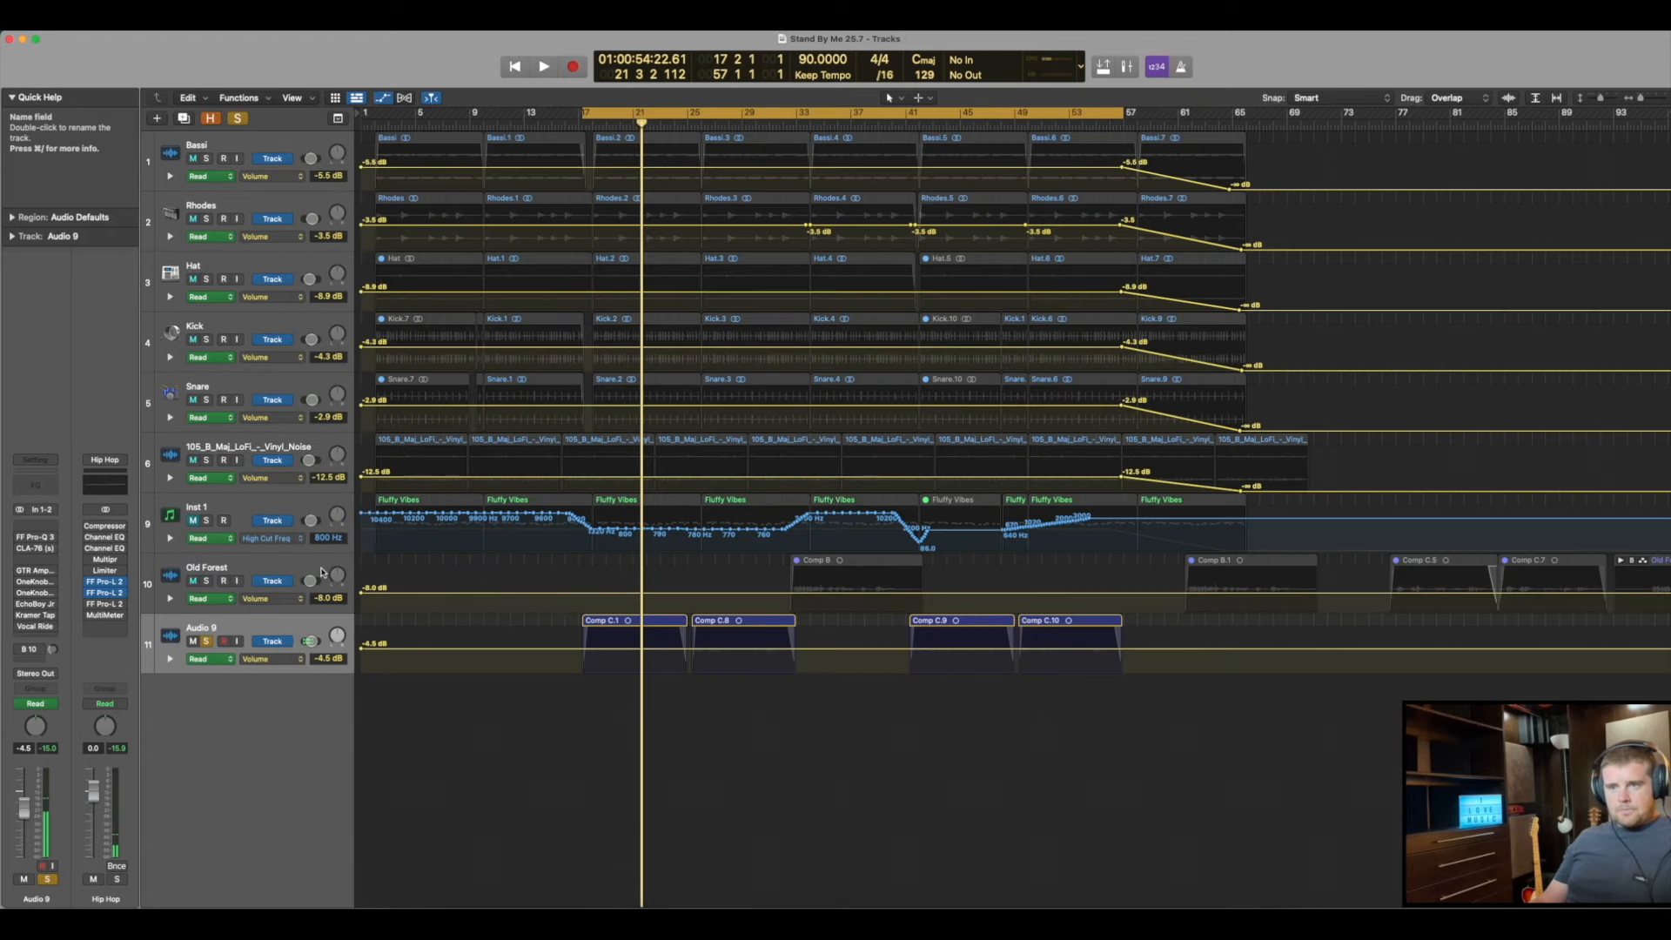
{"action": "key", "text": "a"}
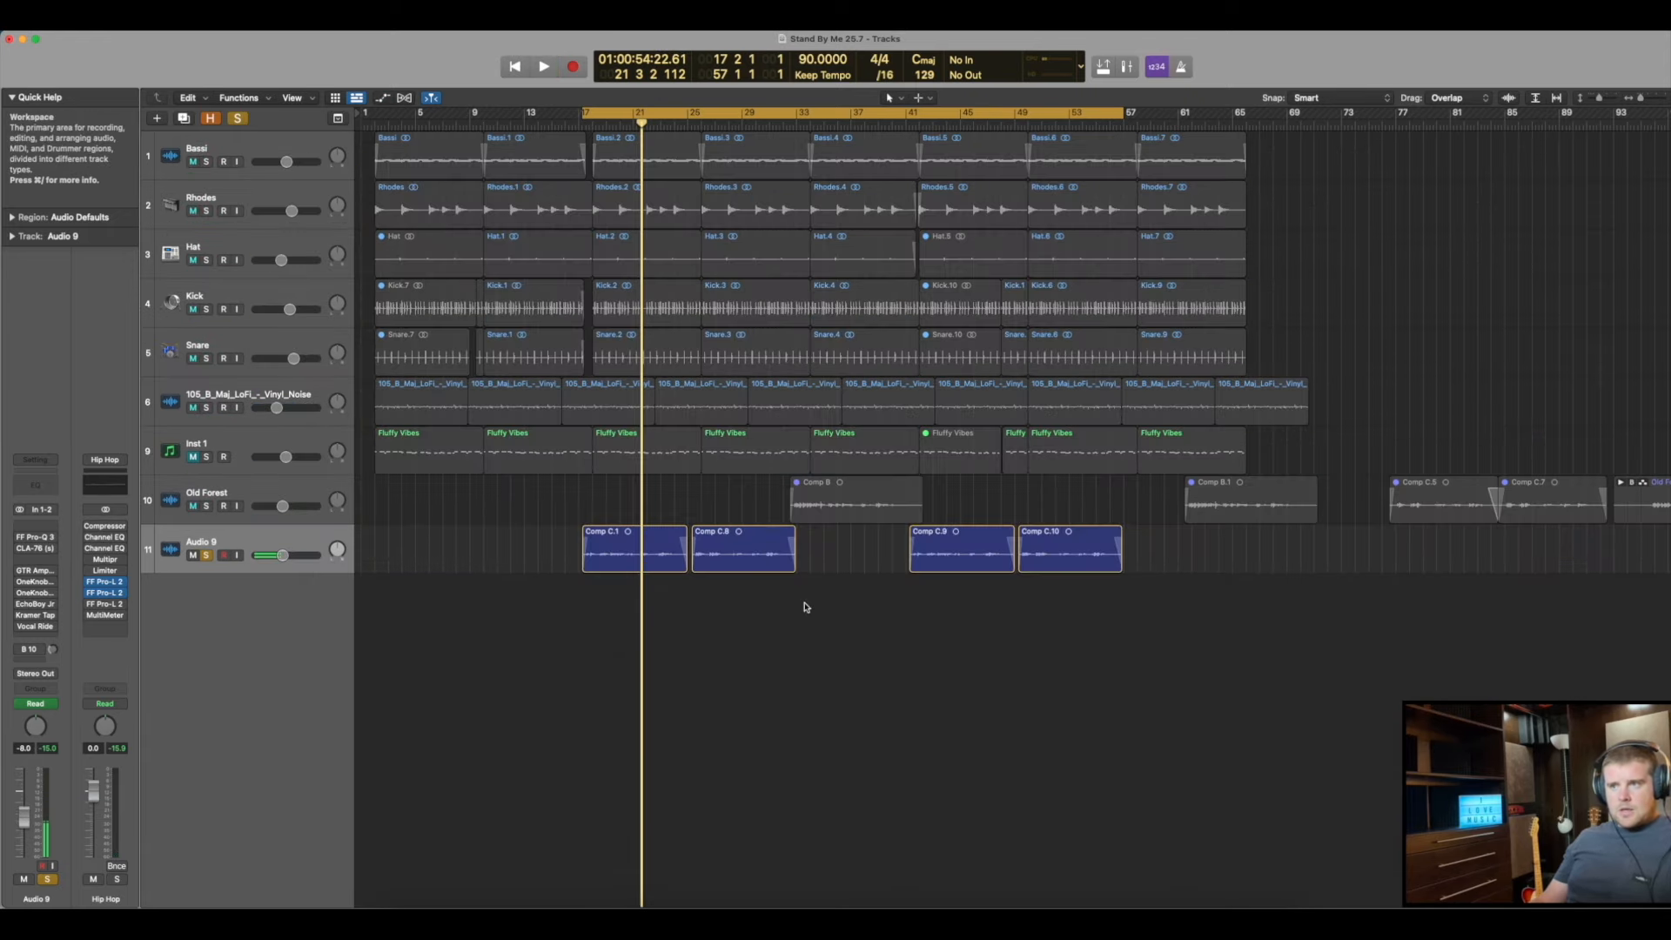
Load the legacy Logic channel strip setting Old Forest from Spaces, Large Spaces, onto the Audio 9 track
{"action": "left_click", "coordinate": [257, 535]}
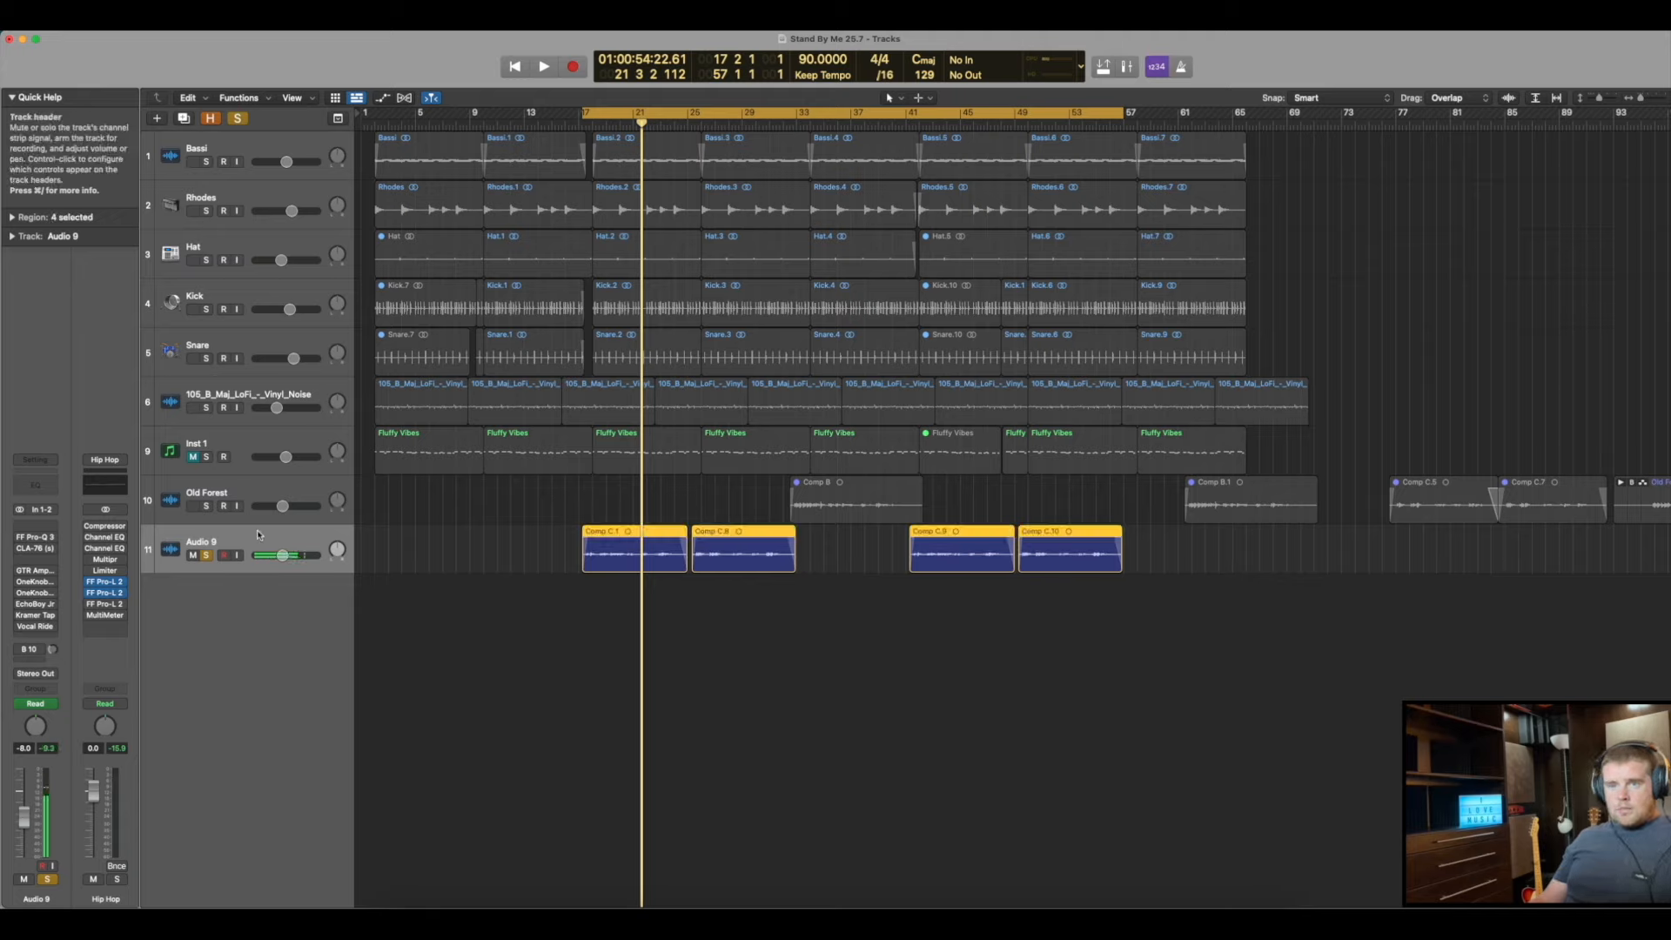
{"action": "left_click", "coordinate": [35, 460]}
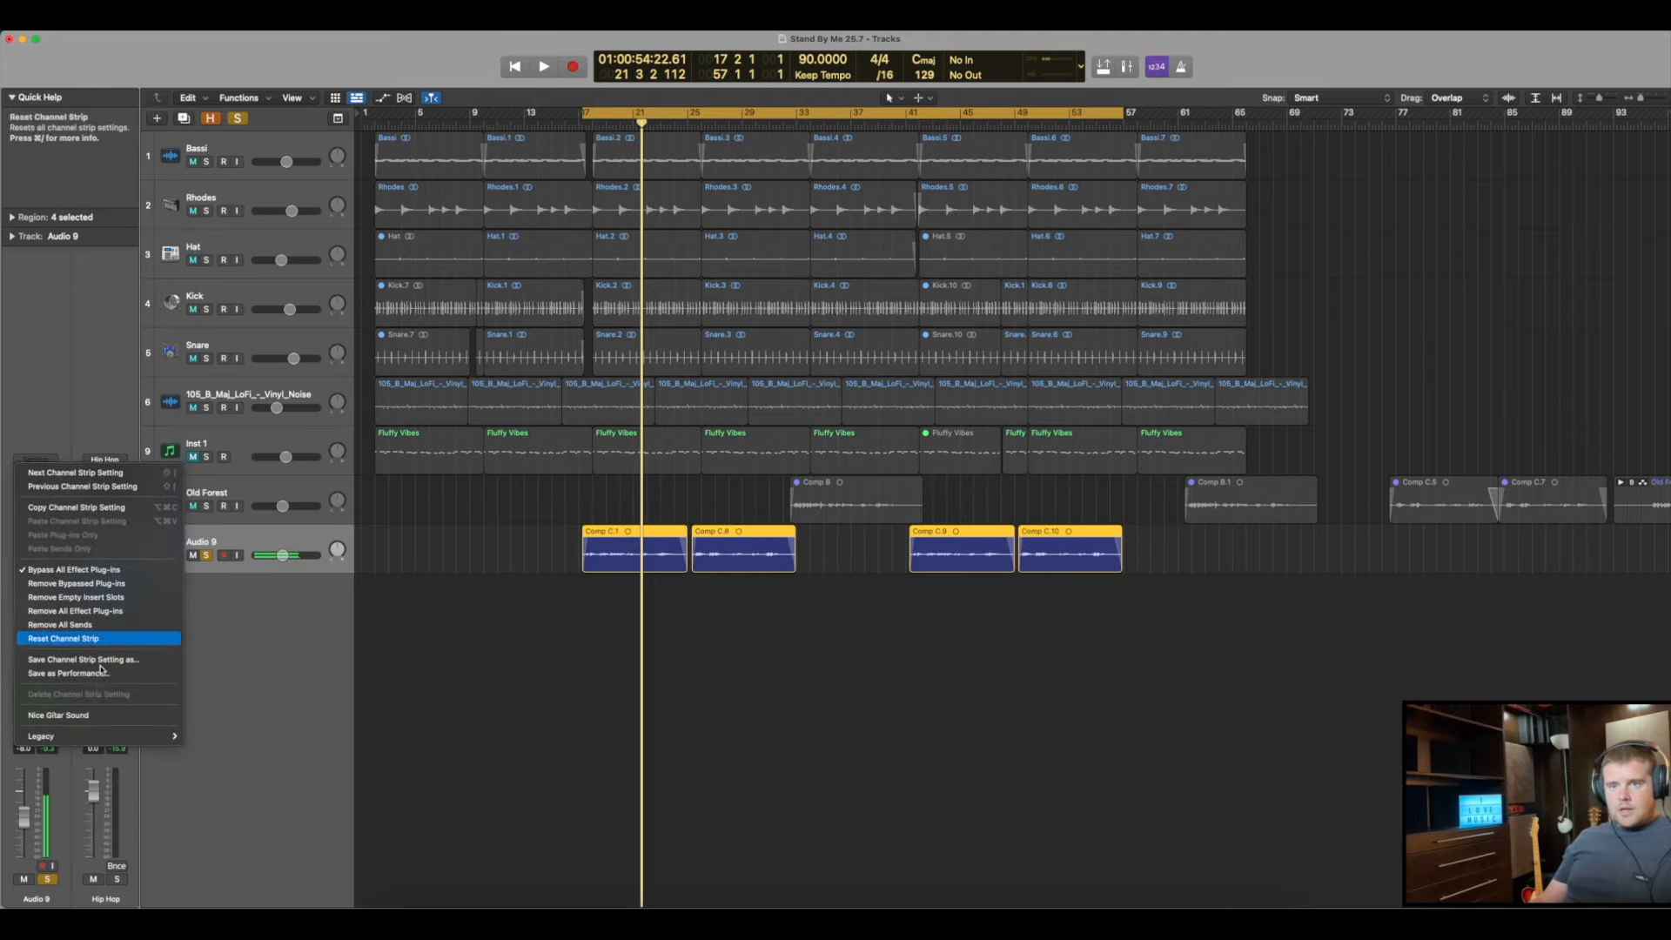
{"action": "mouse_move", "coordinate": [96, 737]}
{"action": "mouse_move", "coordinate": [209, 736]}
{"action": "mouse_move", "coordinate": [296, 736]}
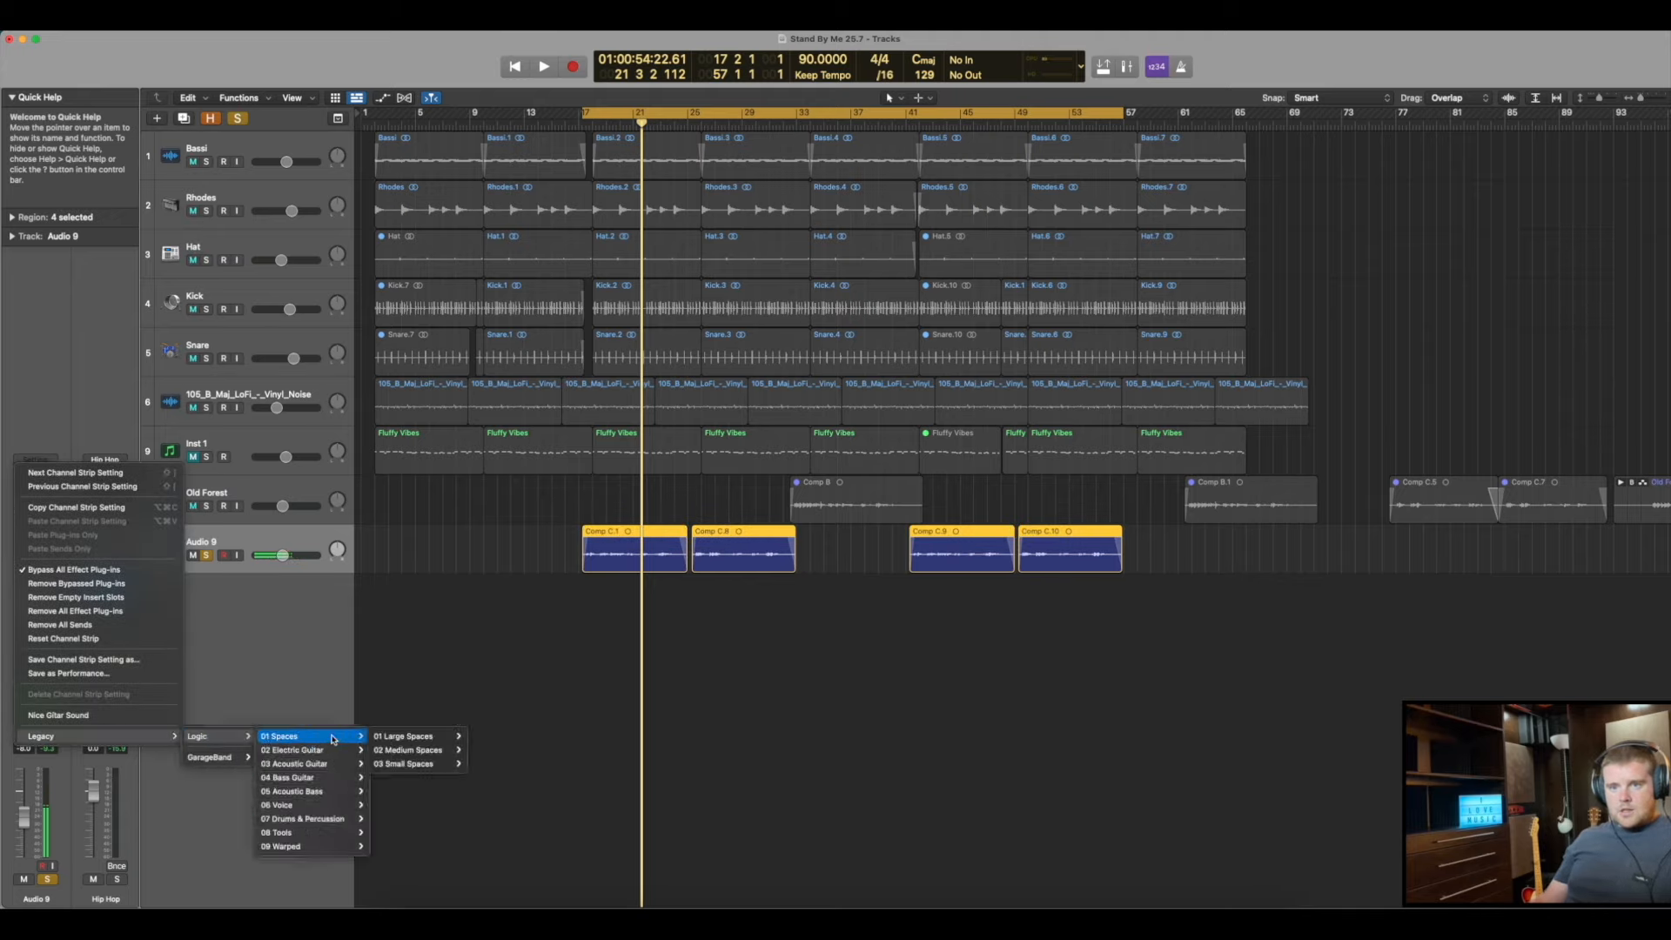
{"action": "mouse_move", "coordinate": [405, 741]}
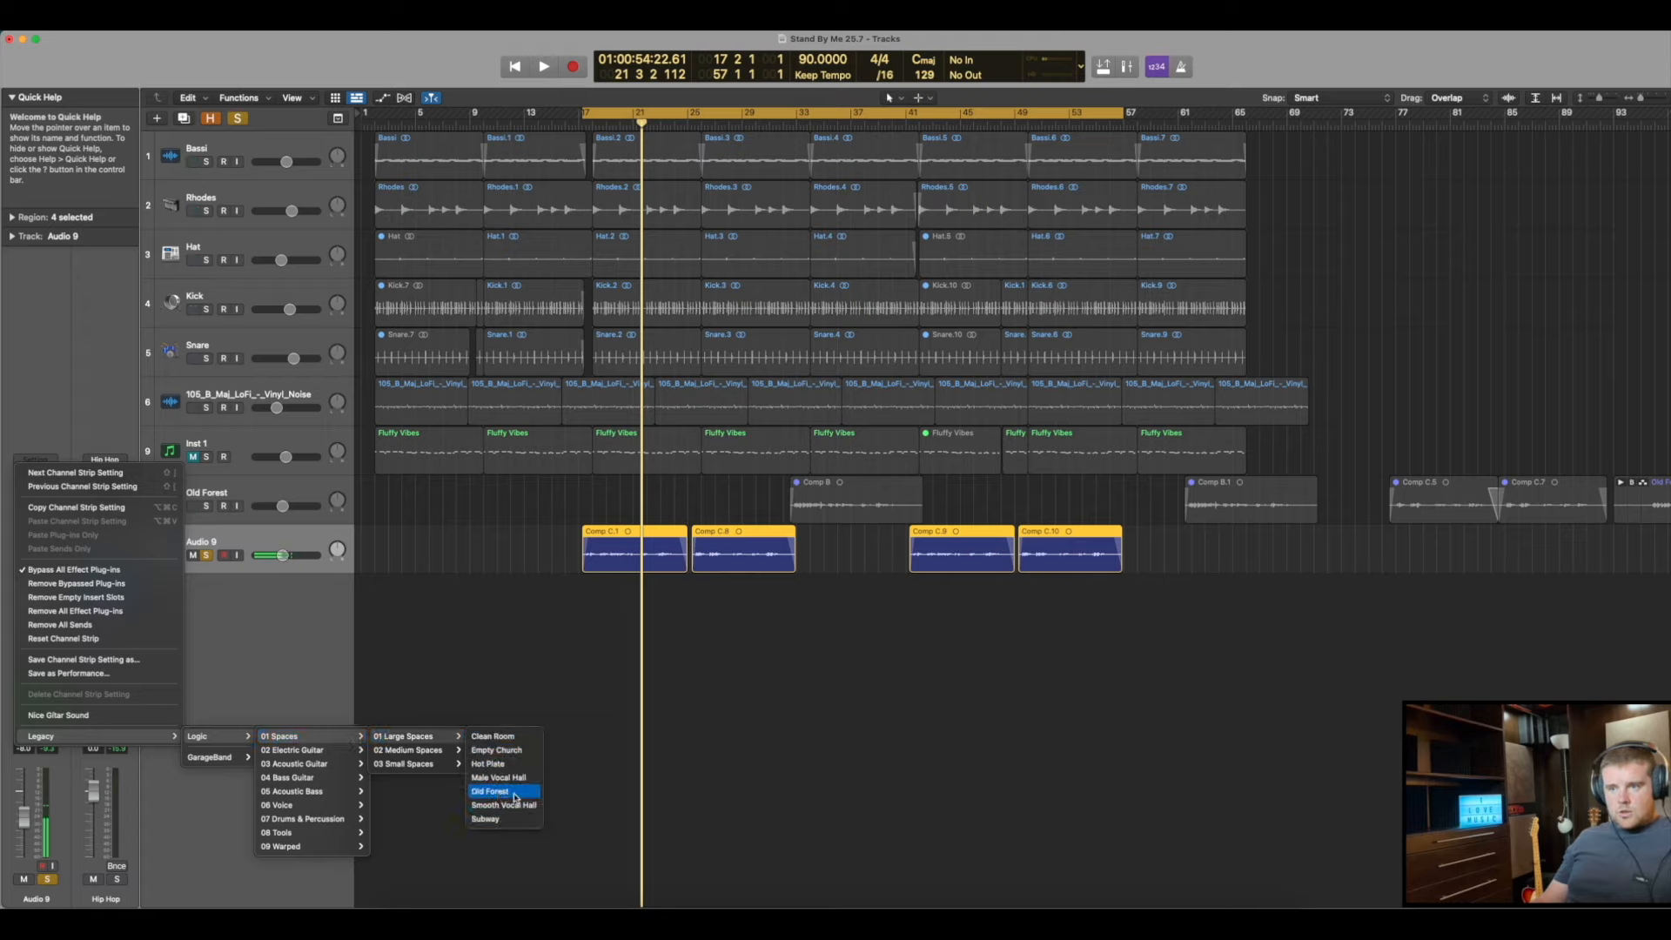
{"action": "left_click", "coordinate": [500, 793]}
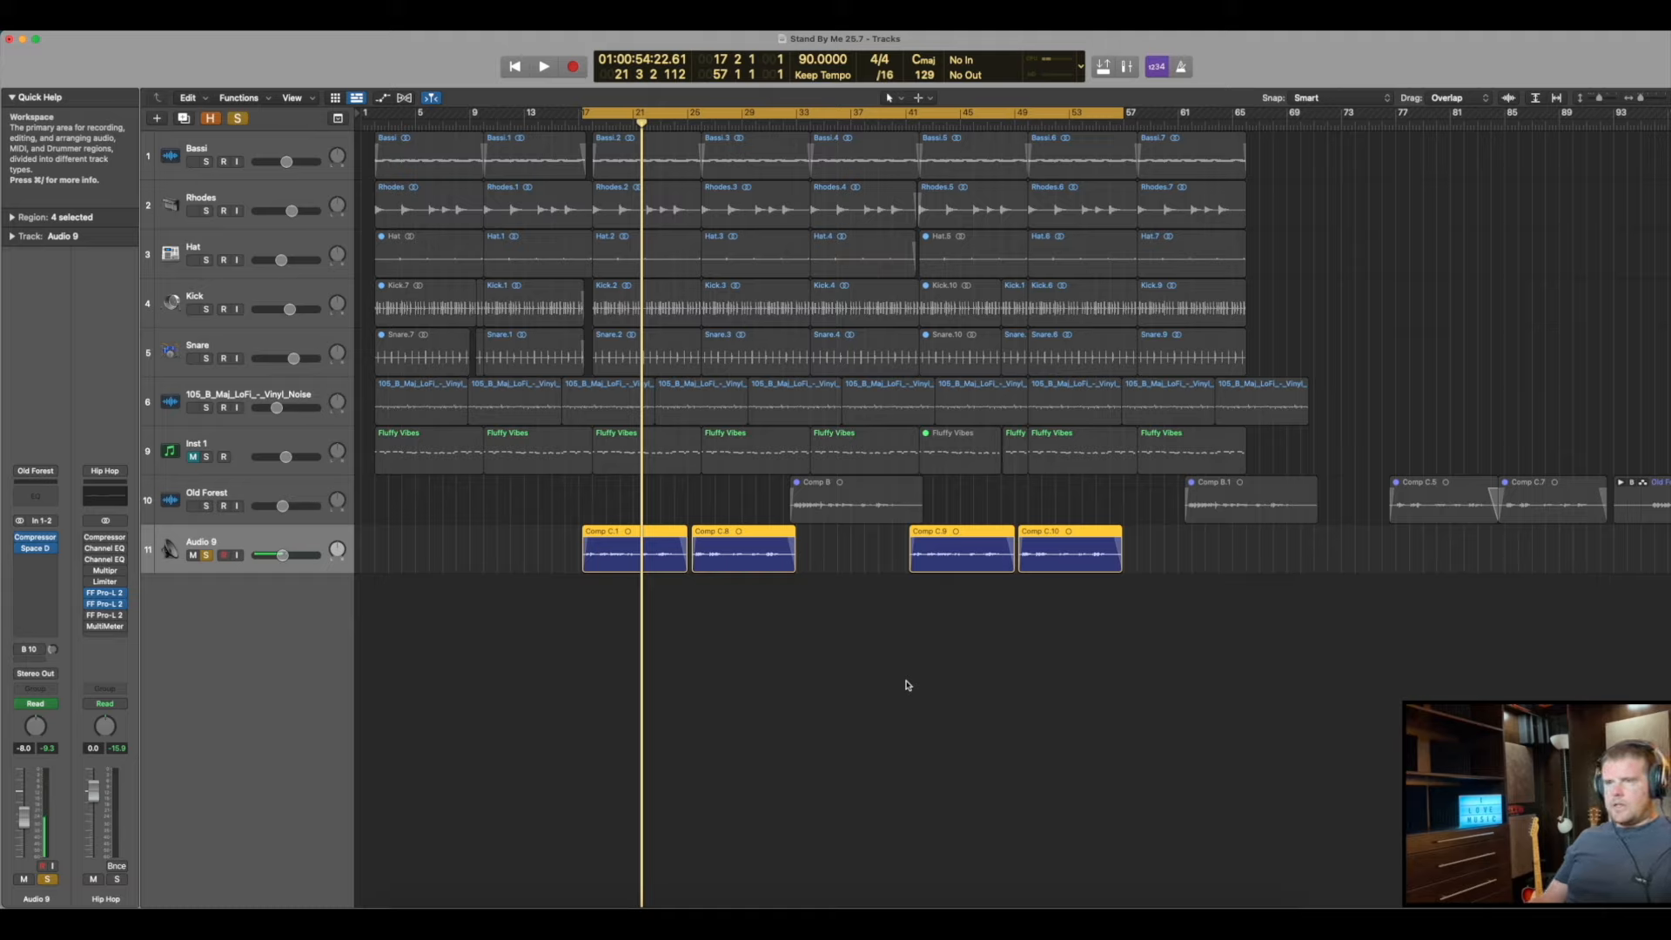
Play the soloed Audio 9 part and raise its volume automation to -4.0 dB, hiding the automation again
{"action": "key", "text": "space"}
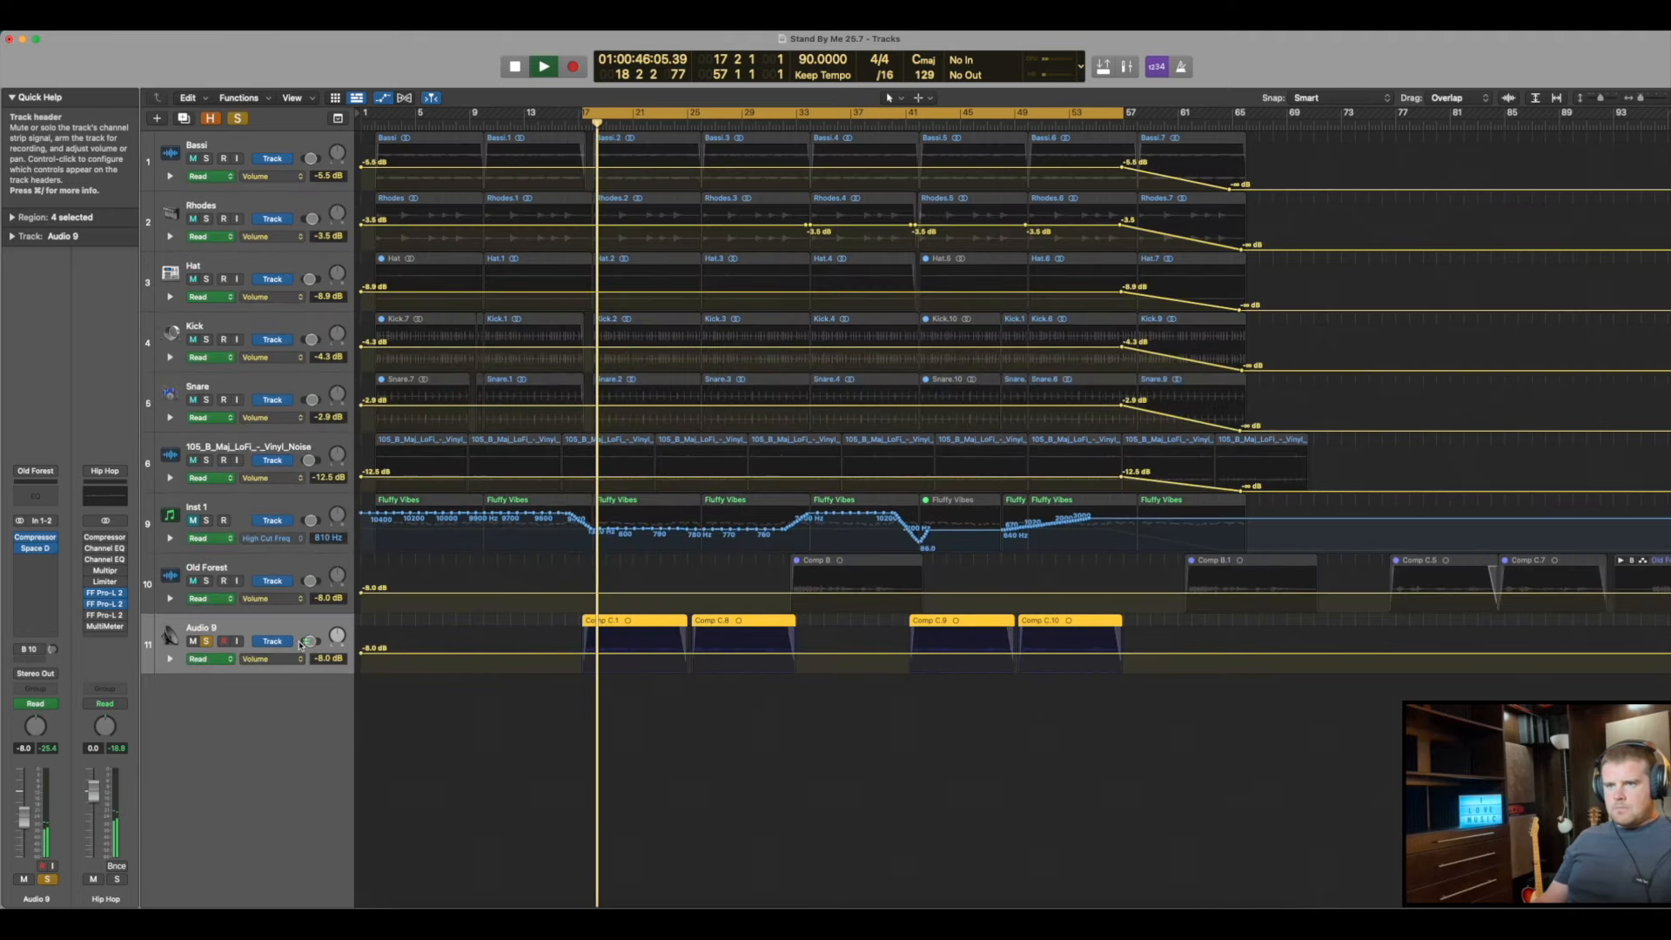
{"action": "key", "text": "a"}
{"action": "key", "text": "a"}
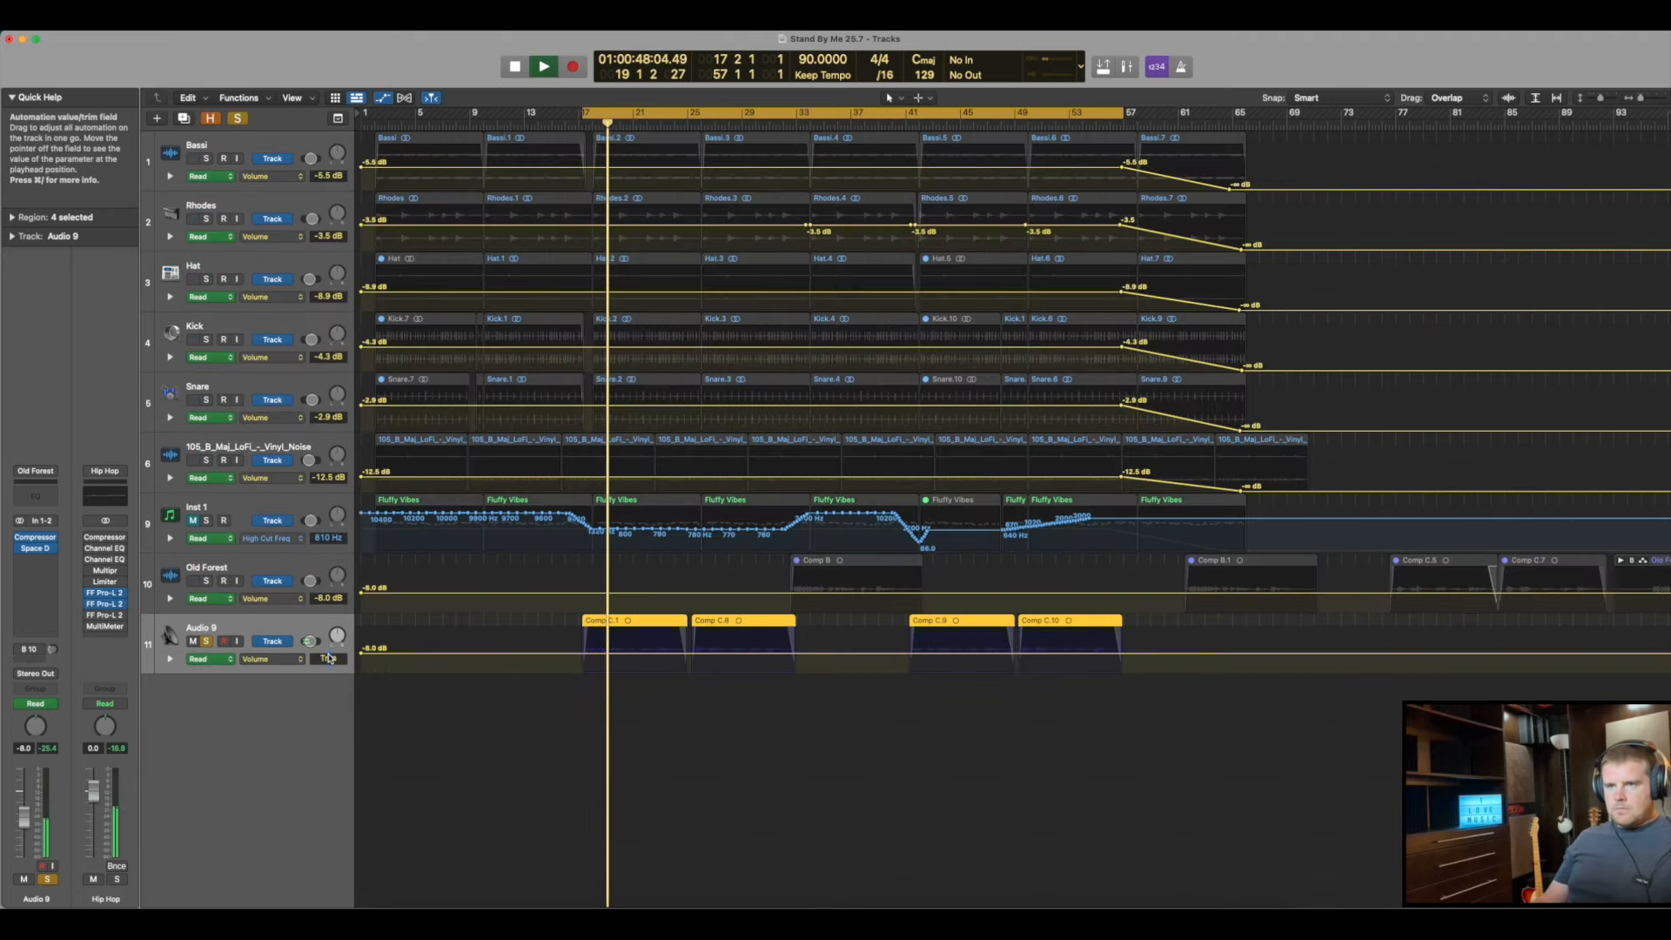
{"action": "key", "text": "a"}
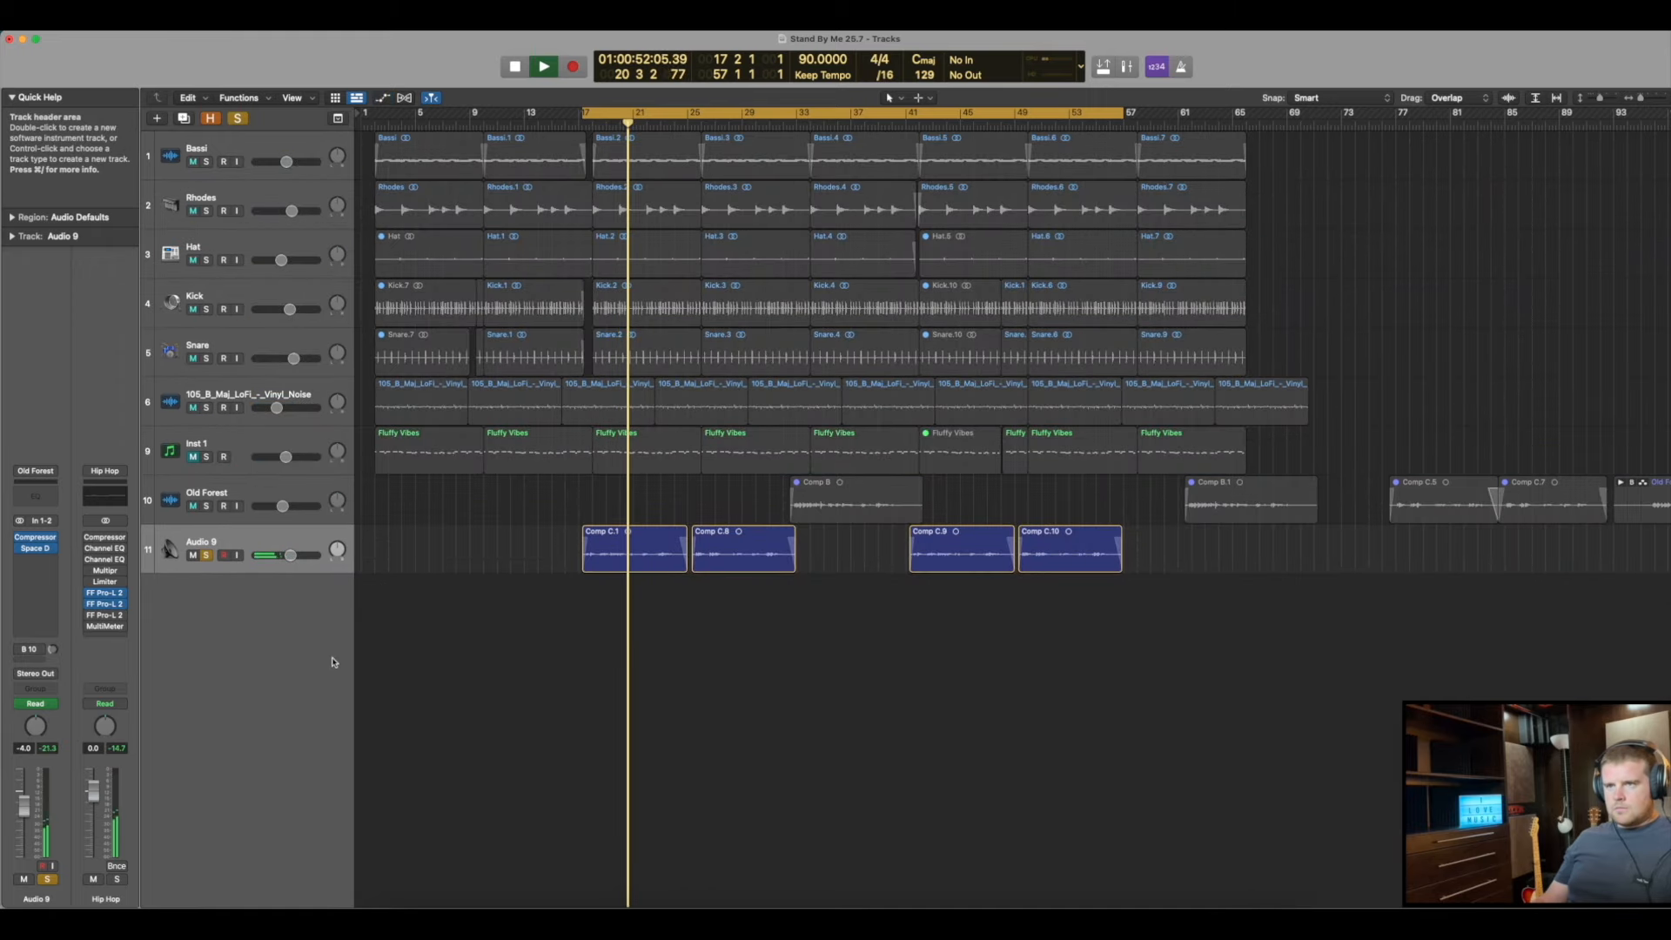
Stop playback and return Audio 9 to its previous volume level and original effects chain
{"action": "key", "text": "space"}
{"action": "key", "text": "a"}
{"action": "key", "text": "a"}
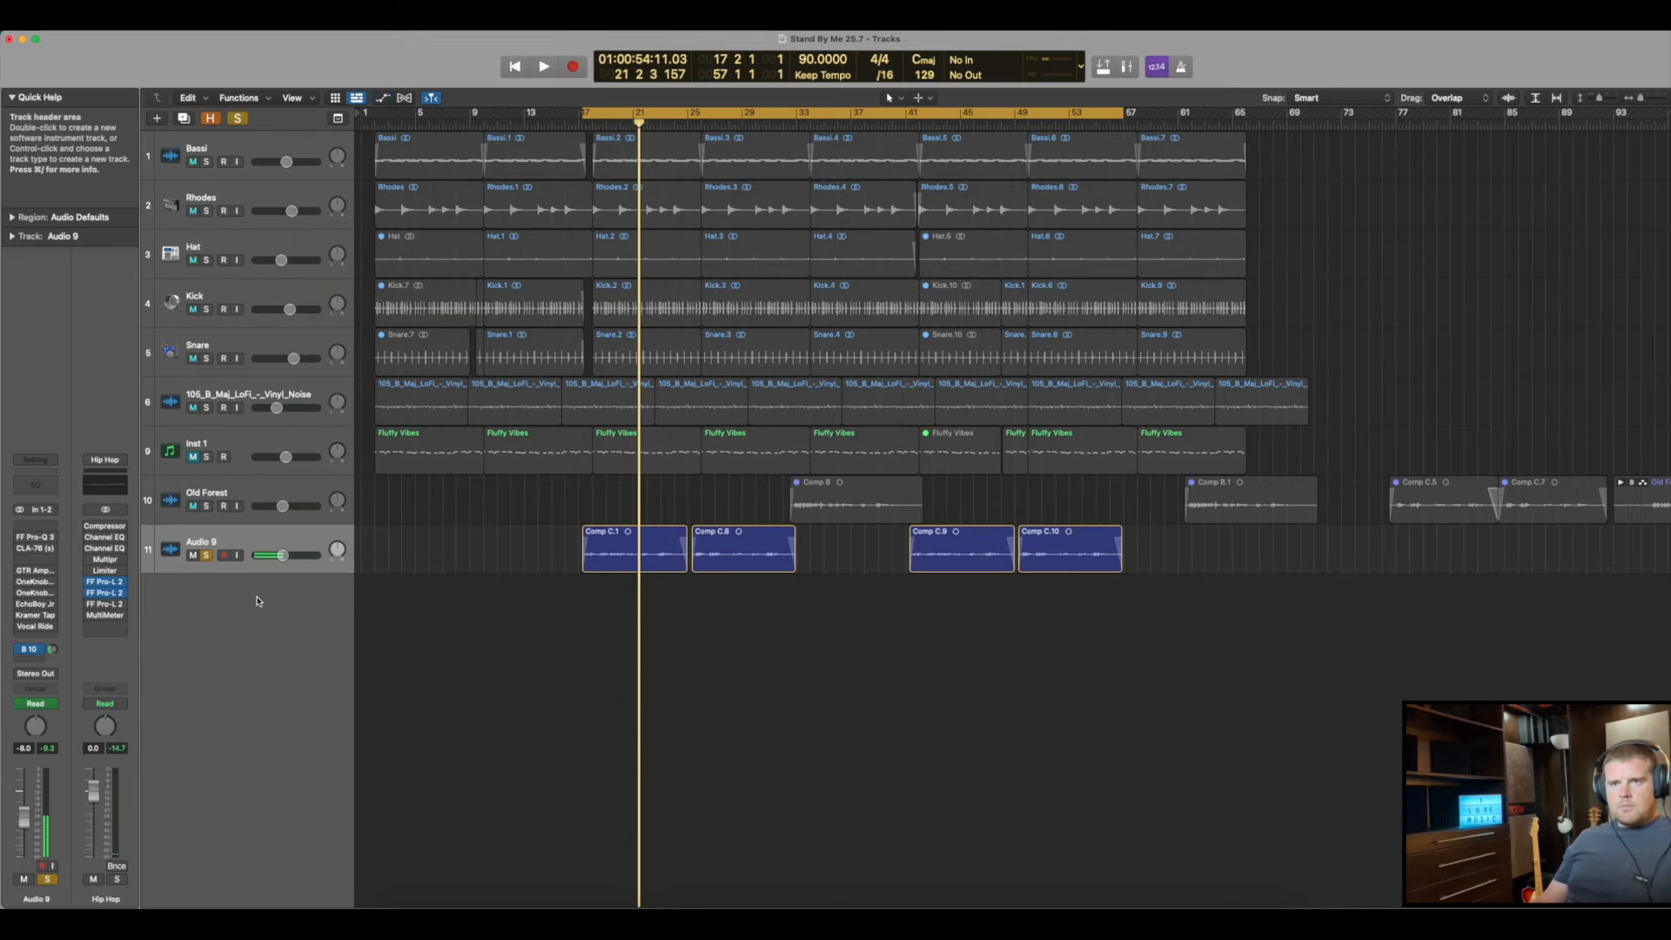
Turn on Audio 9's FF Pro-Q 3 equalizer, open it to view its curve, and close it
{"action": "left_click", "coordinate": [174, 557]}
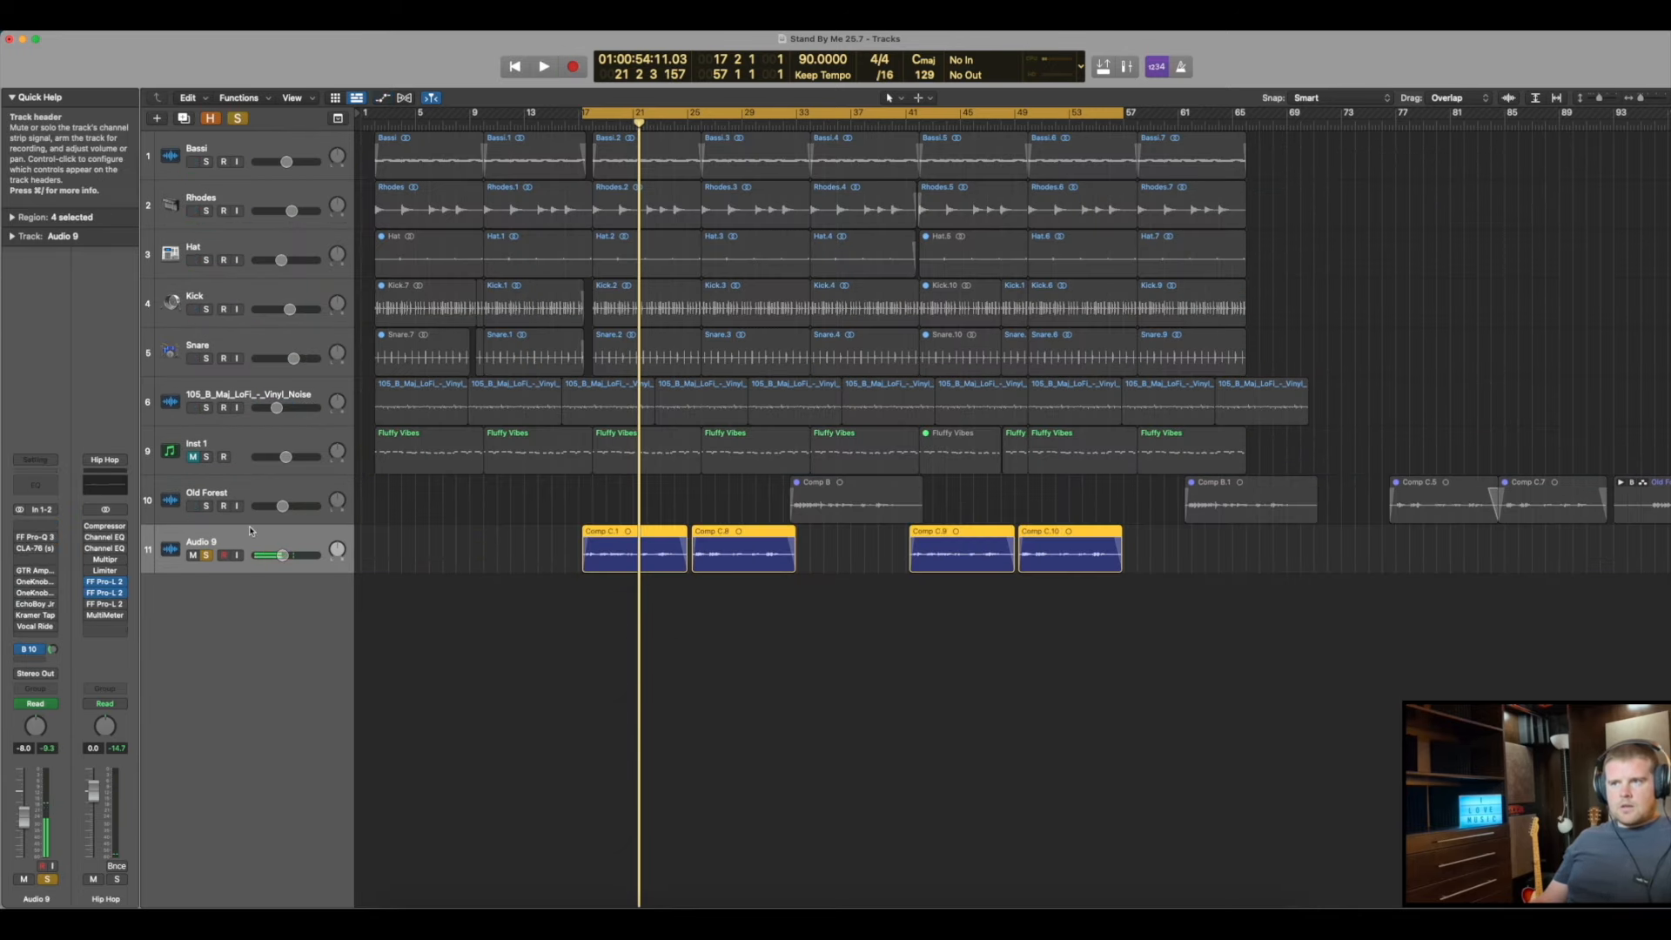
{"action": "left_click", "coordinate": [39, 537]}
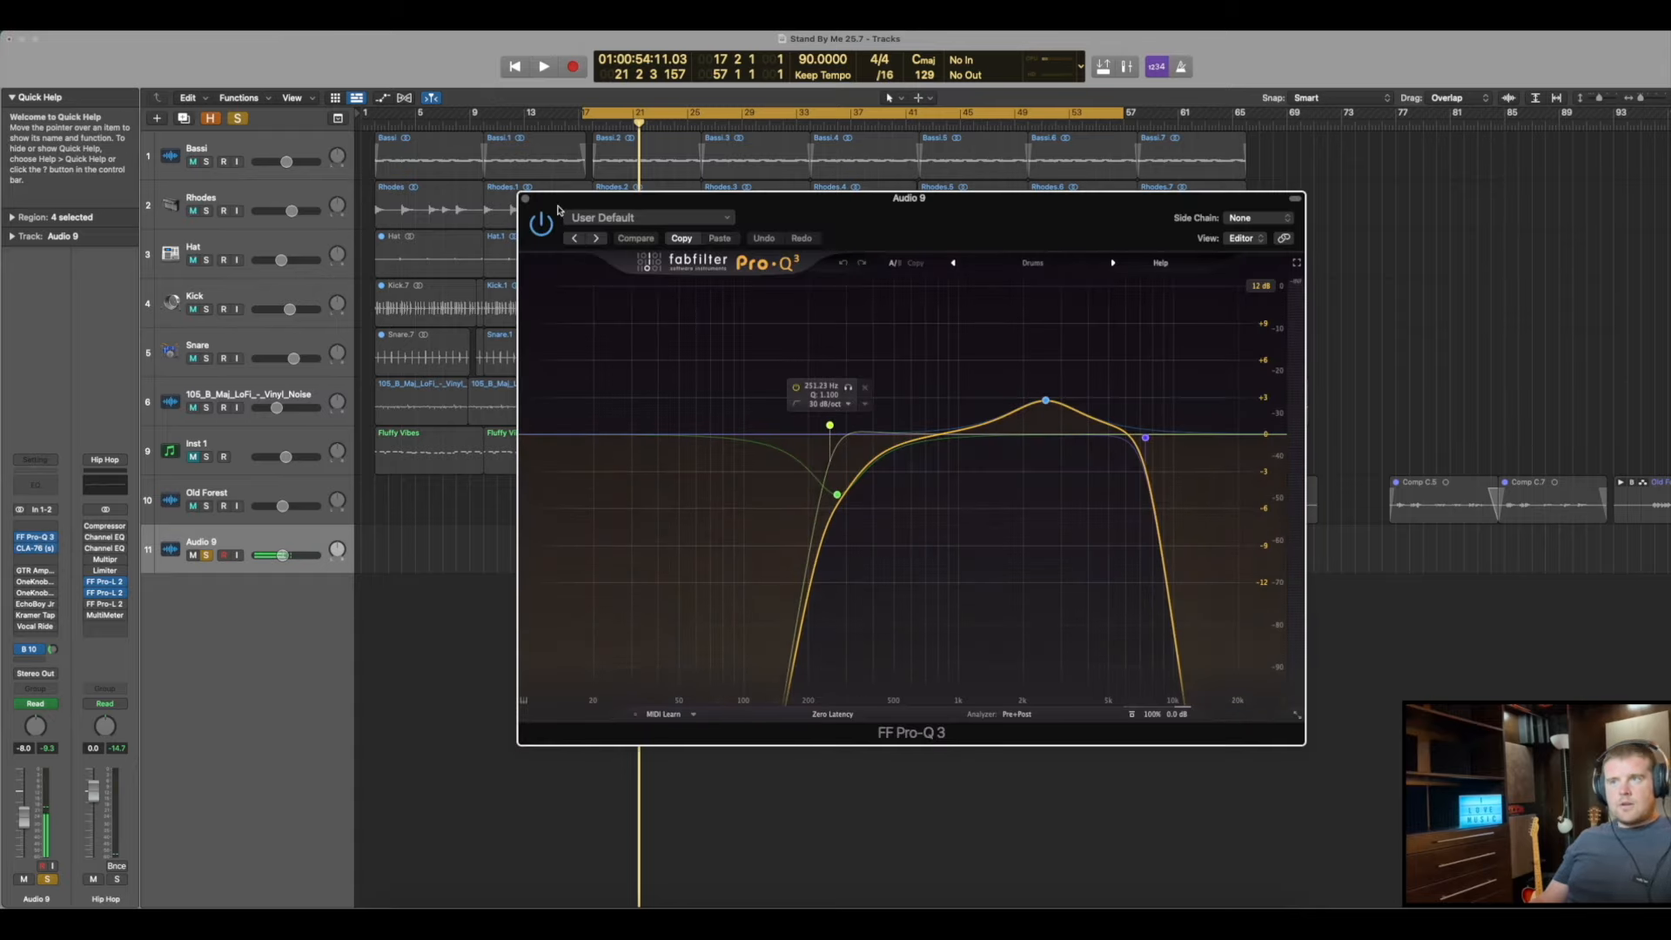
{"action": "left_click", "coordinate": [525, 199]}
Open the CLA-76 compressor on Audio 9, load its factory preset Pres22: Guitar, and close it
{"action": "left_click", "coordinate": [39, 546]}
{"action": "left_click", "coordinate": [37, 549]}
{"action": "left_click_drag", "start_coordinate": [843, 202], "coordinate": [988, 615]}
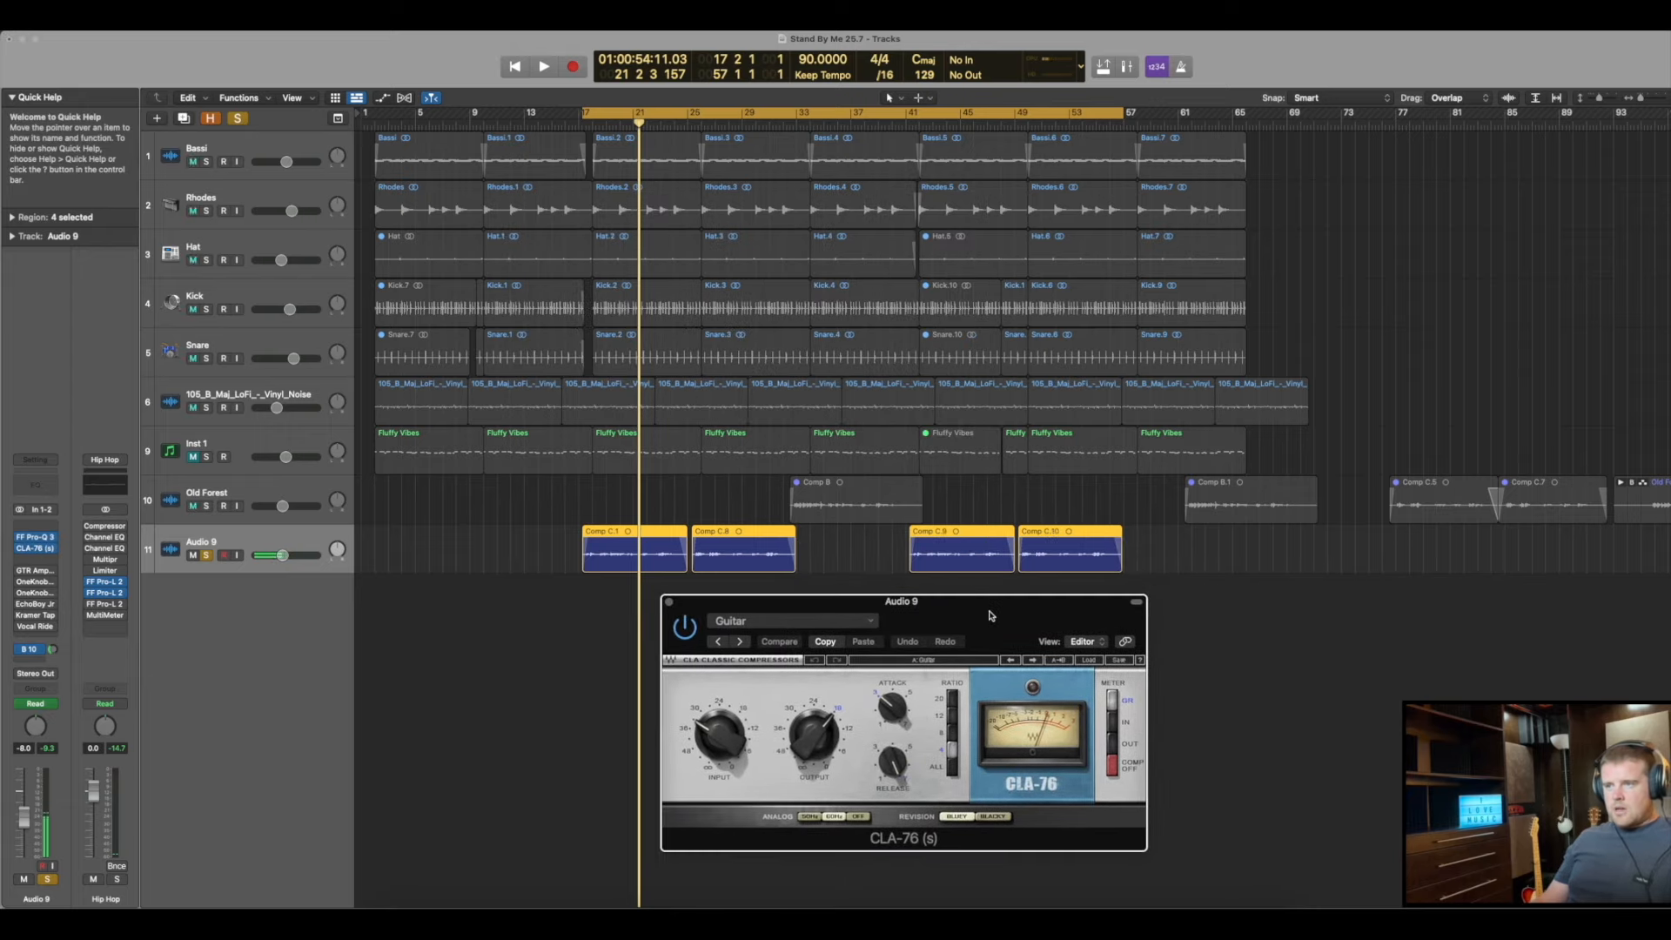
{"action": "left_click", "coordinate": [823, 621]}
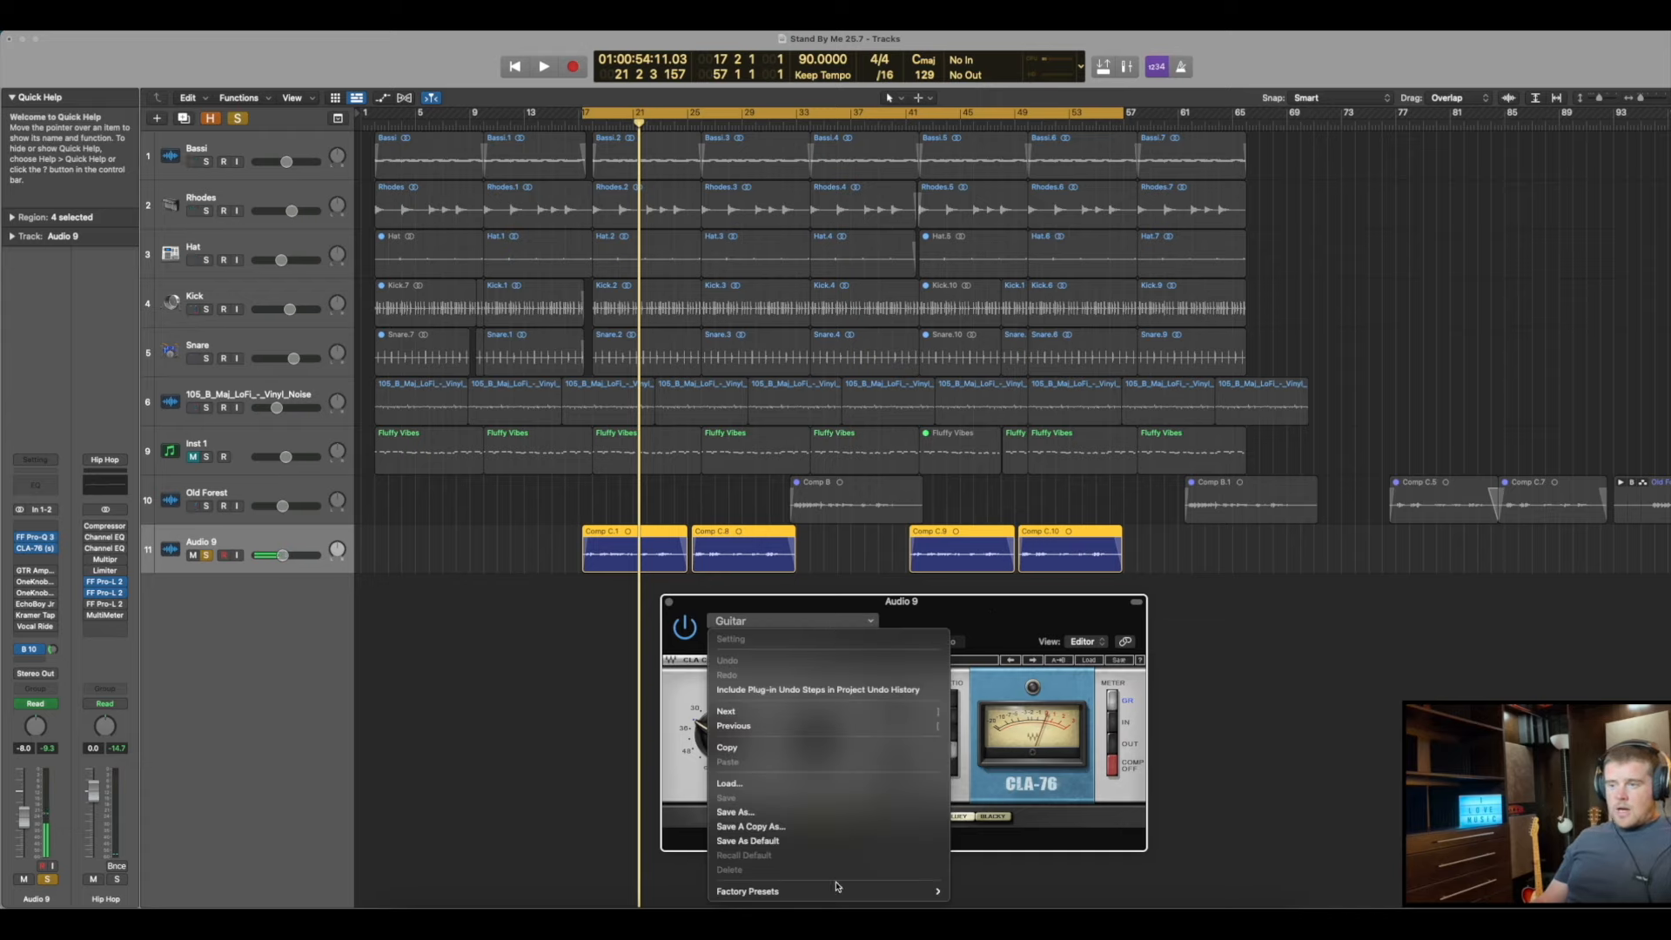
{"action": "mouse_move", "coordinate": [901, 887]}
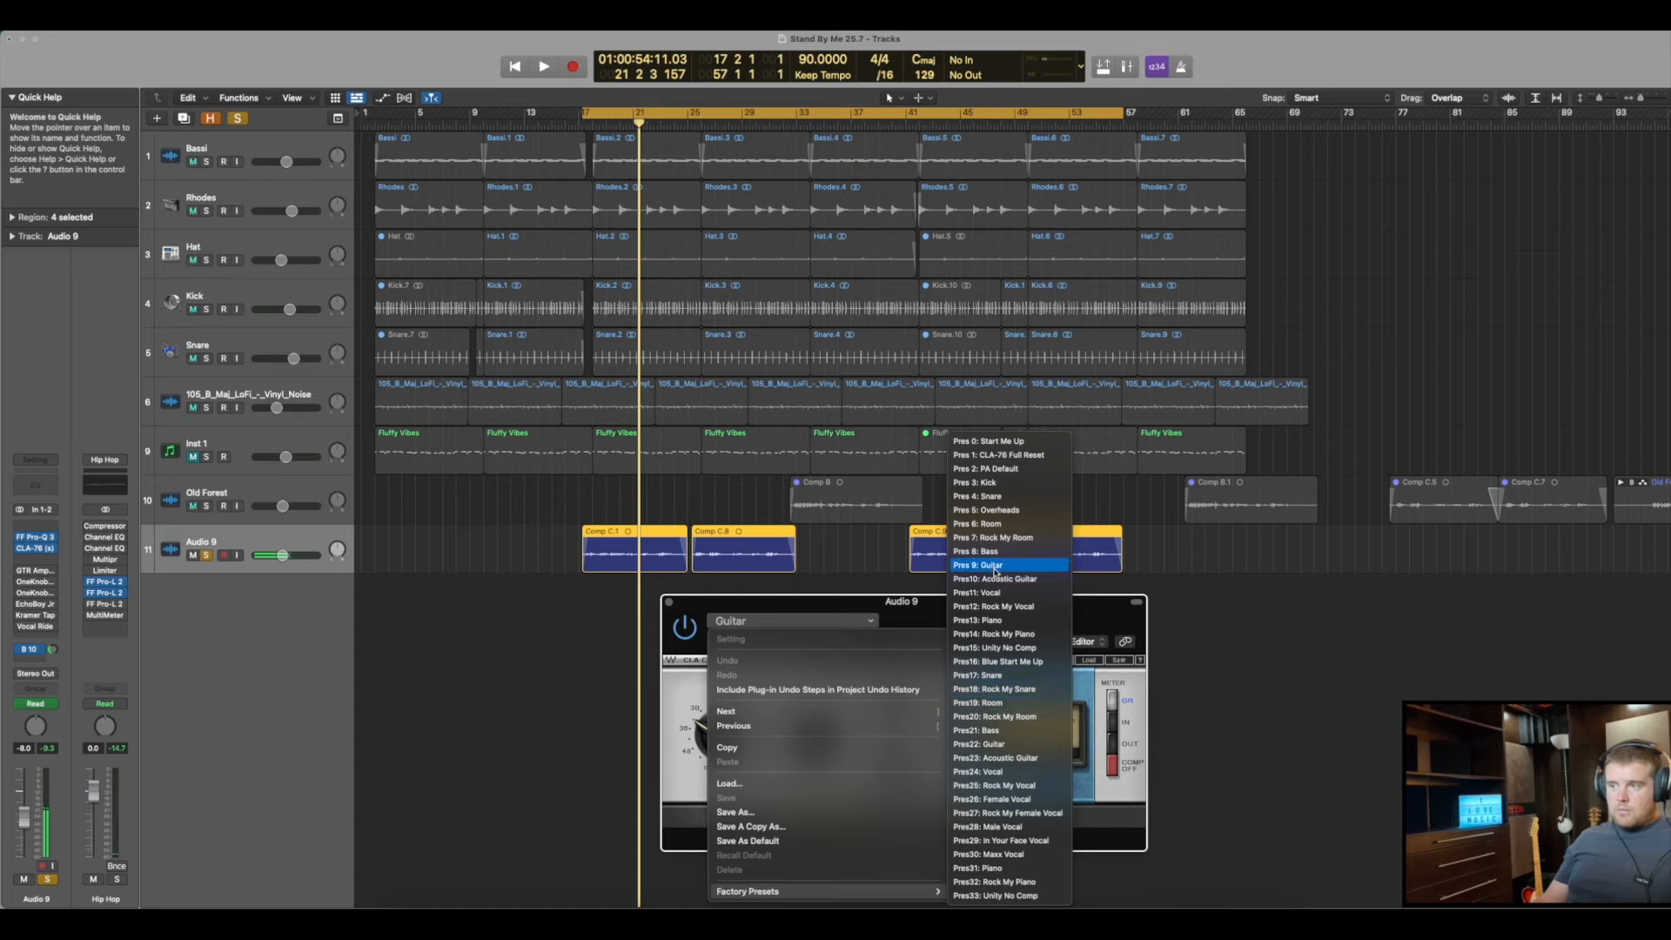
{"action": "left_click", "coordinate": [983, 744]}
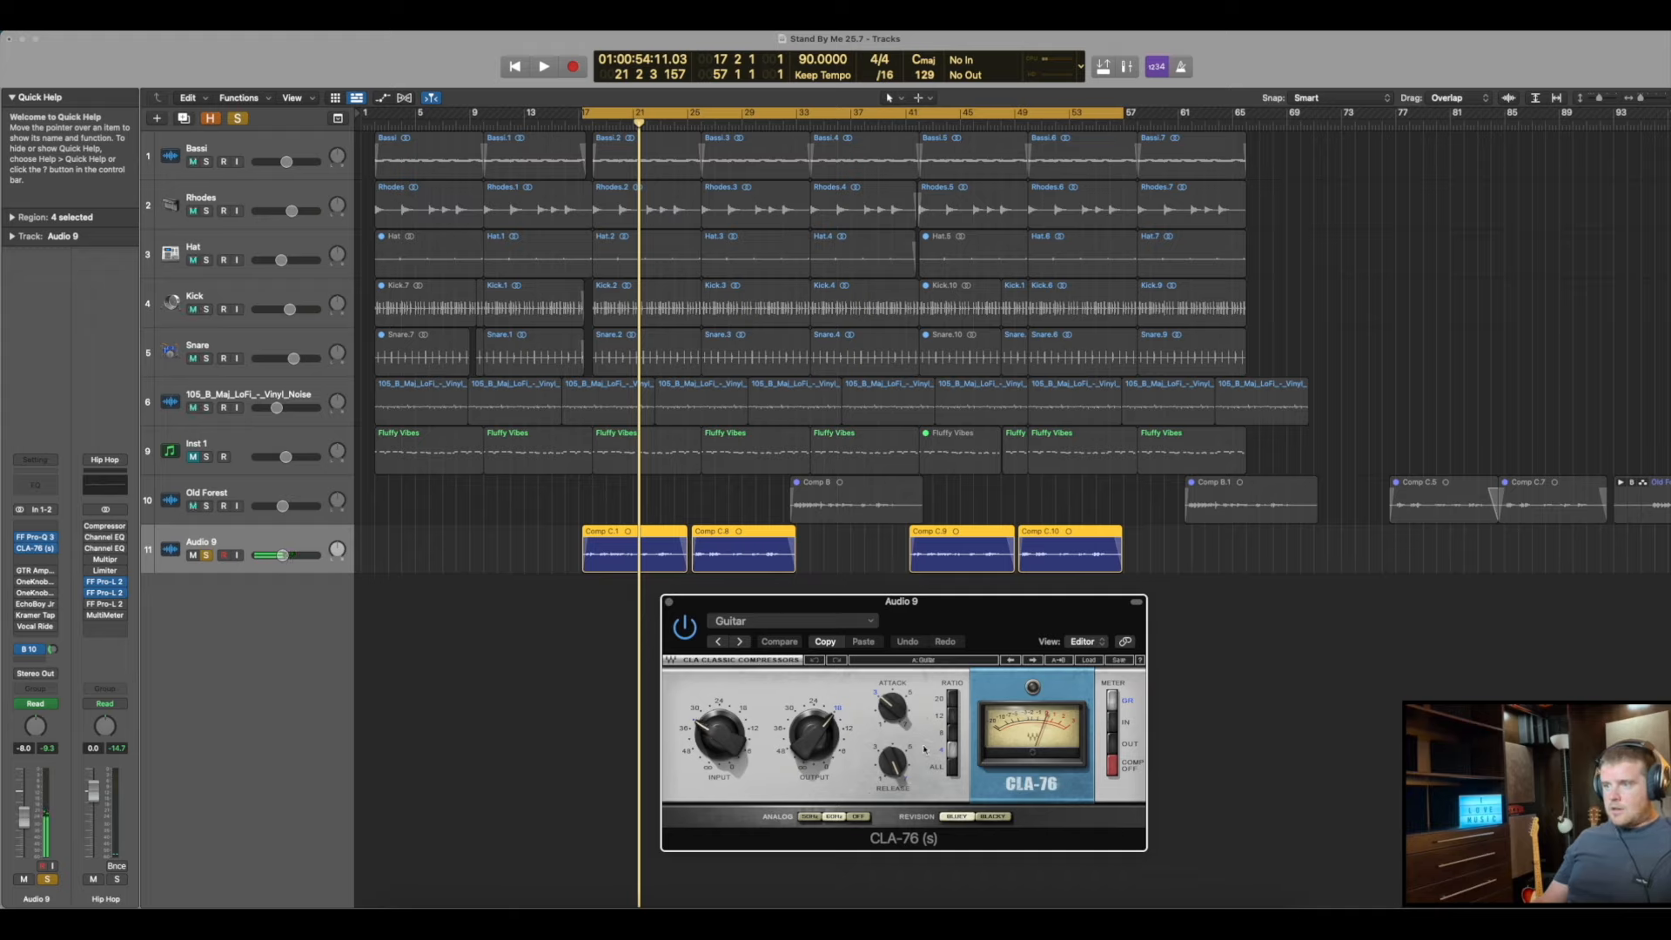
{"action": "left_click", "coordinate": [668, 601]}
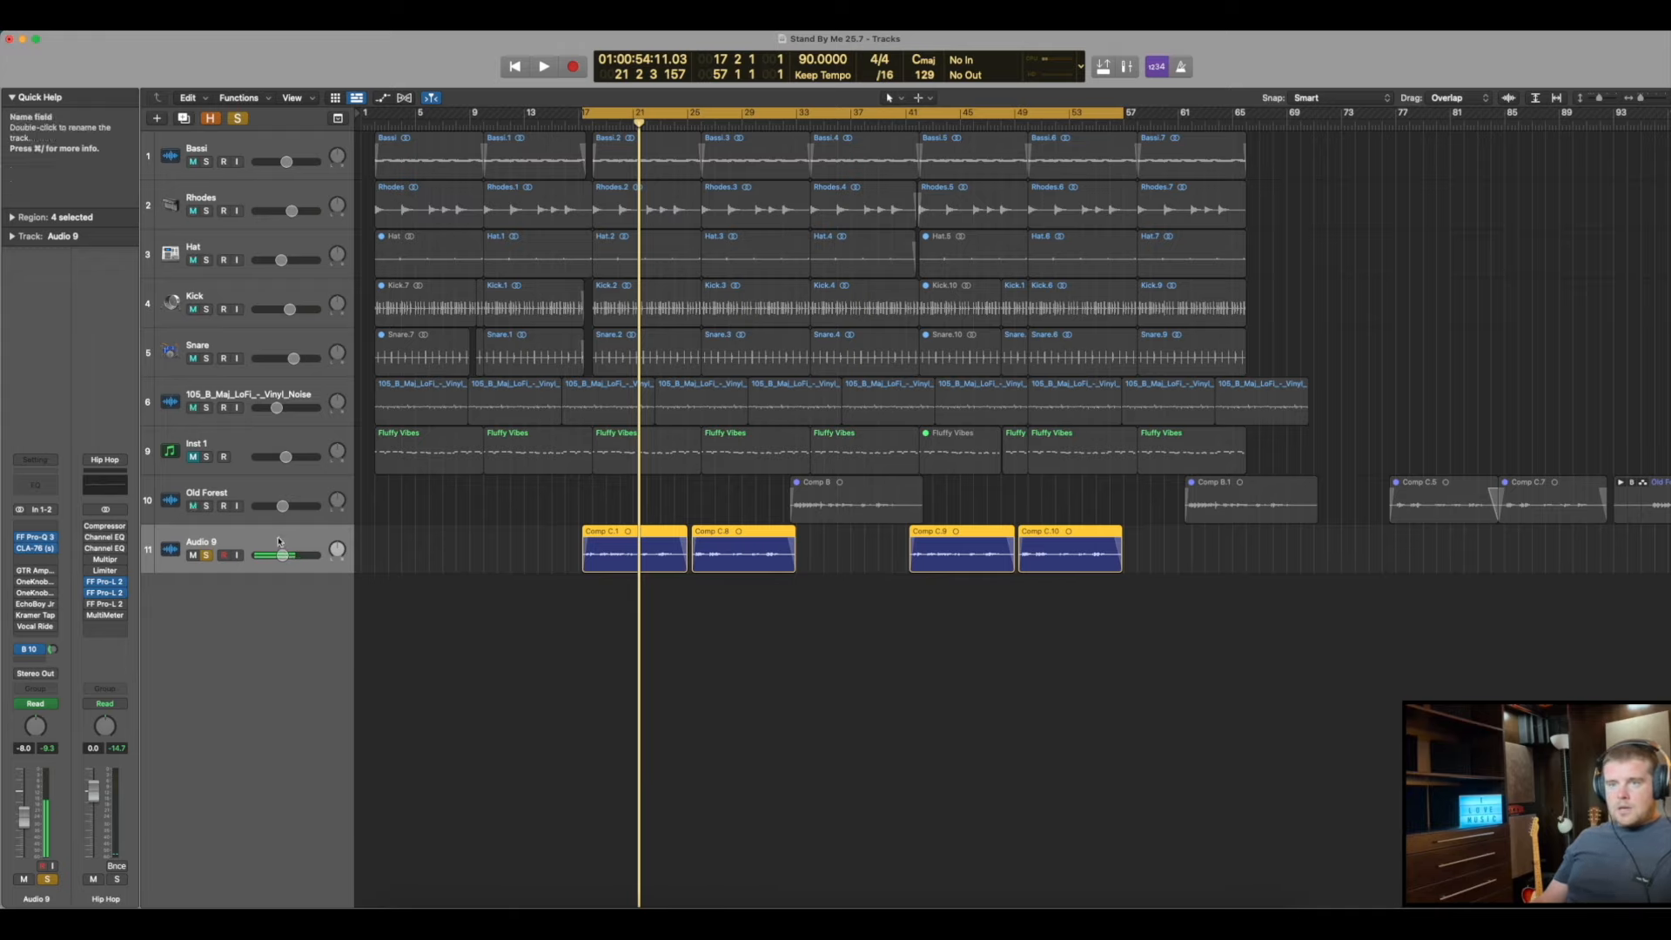
Turn on and open the GTR Amp on Audio 9 and look through its factory presets without choosing one
{"action": "left_click", "coordinate": [41, 575]}
{"action": "left_click_drag", "start_coordinate": [846, 209], "coordinate": [1158, 486]}
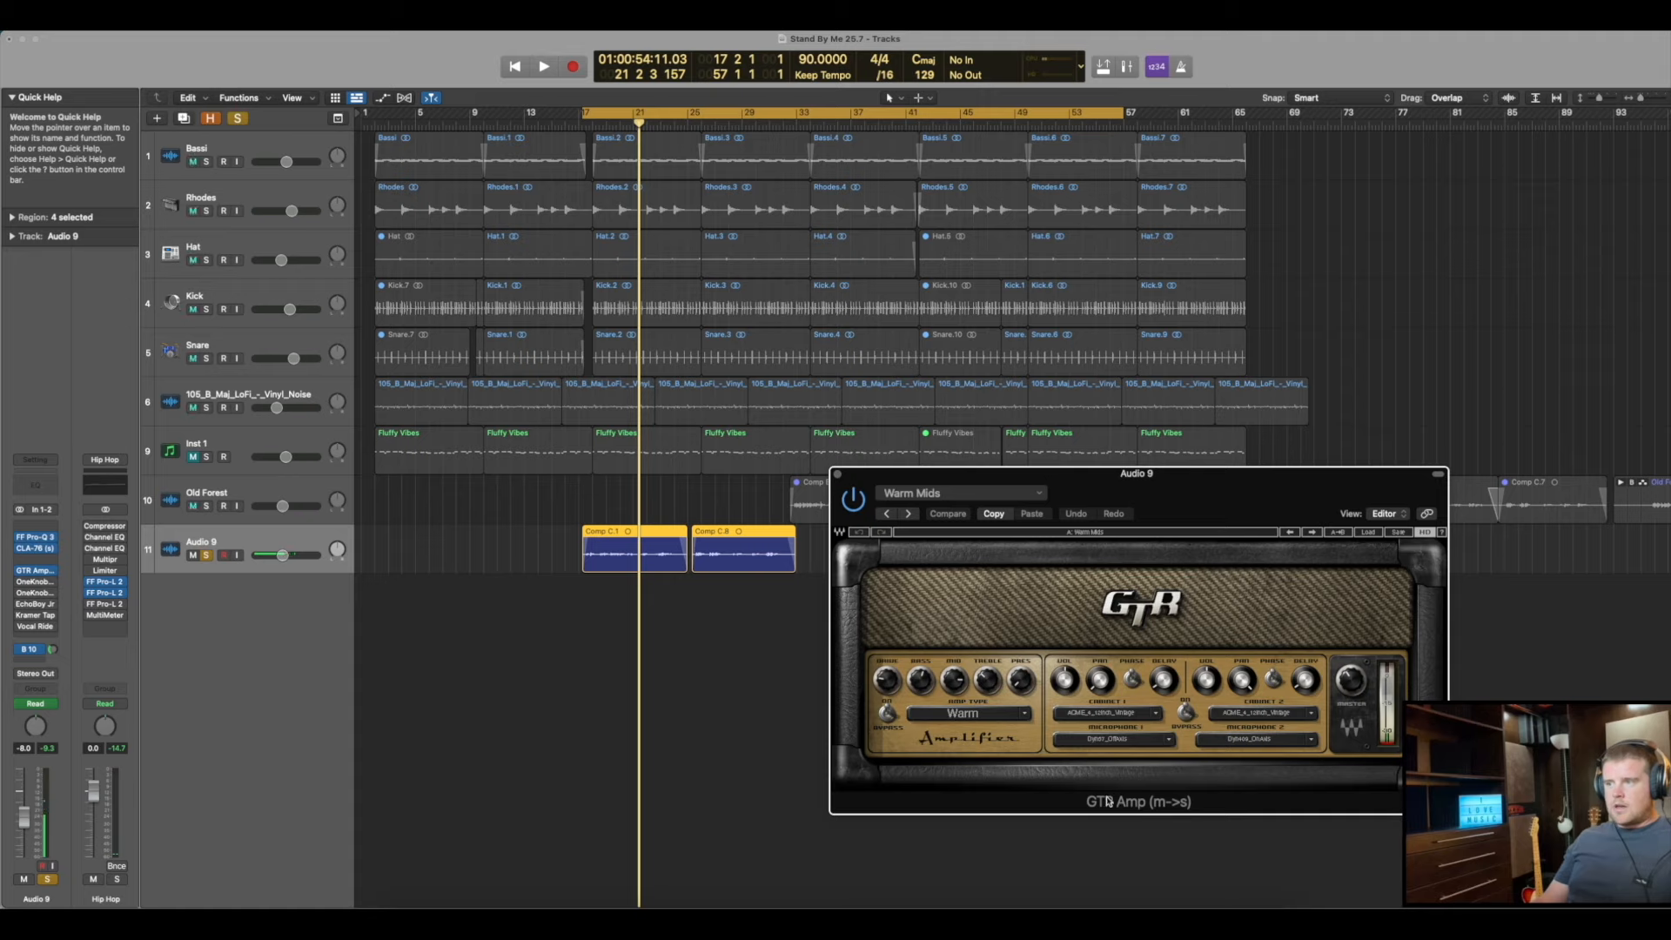
{"action": "left_click_drag", "start_coordinate": [1129, 493], "coordinate": [1124, 503]}
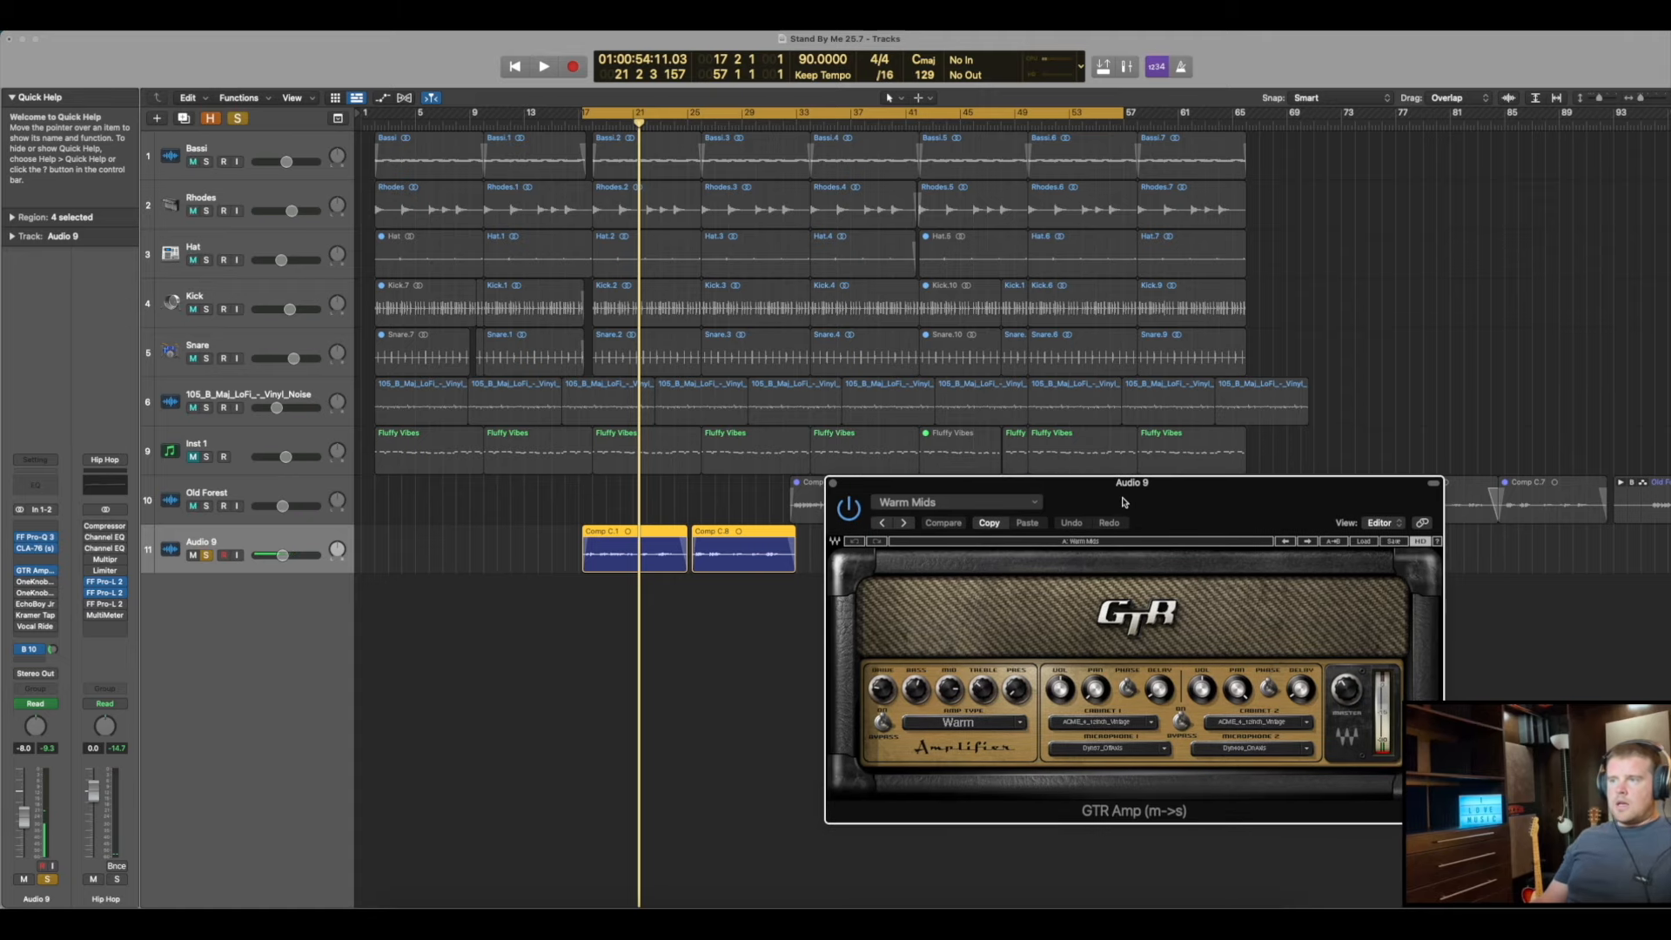
{"action": "left_click", "coordinate": [1036, 503]}
{"action": "mouse_move", "coordinate": [1019, 772]}
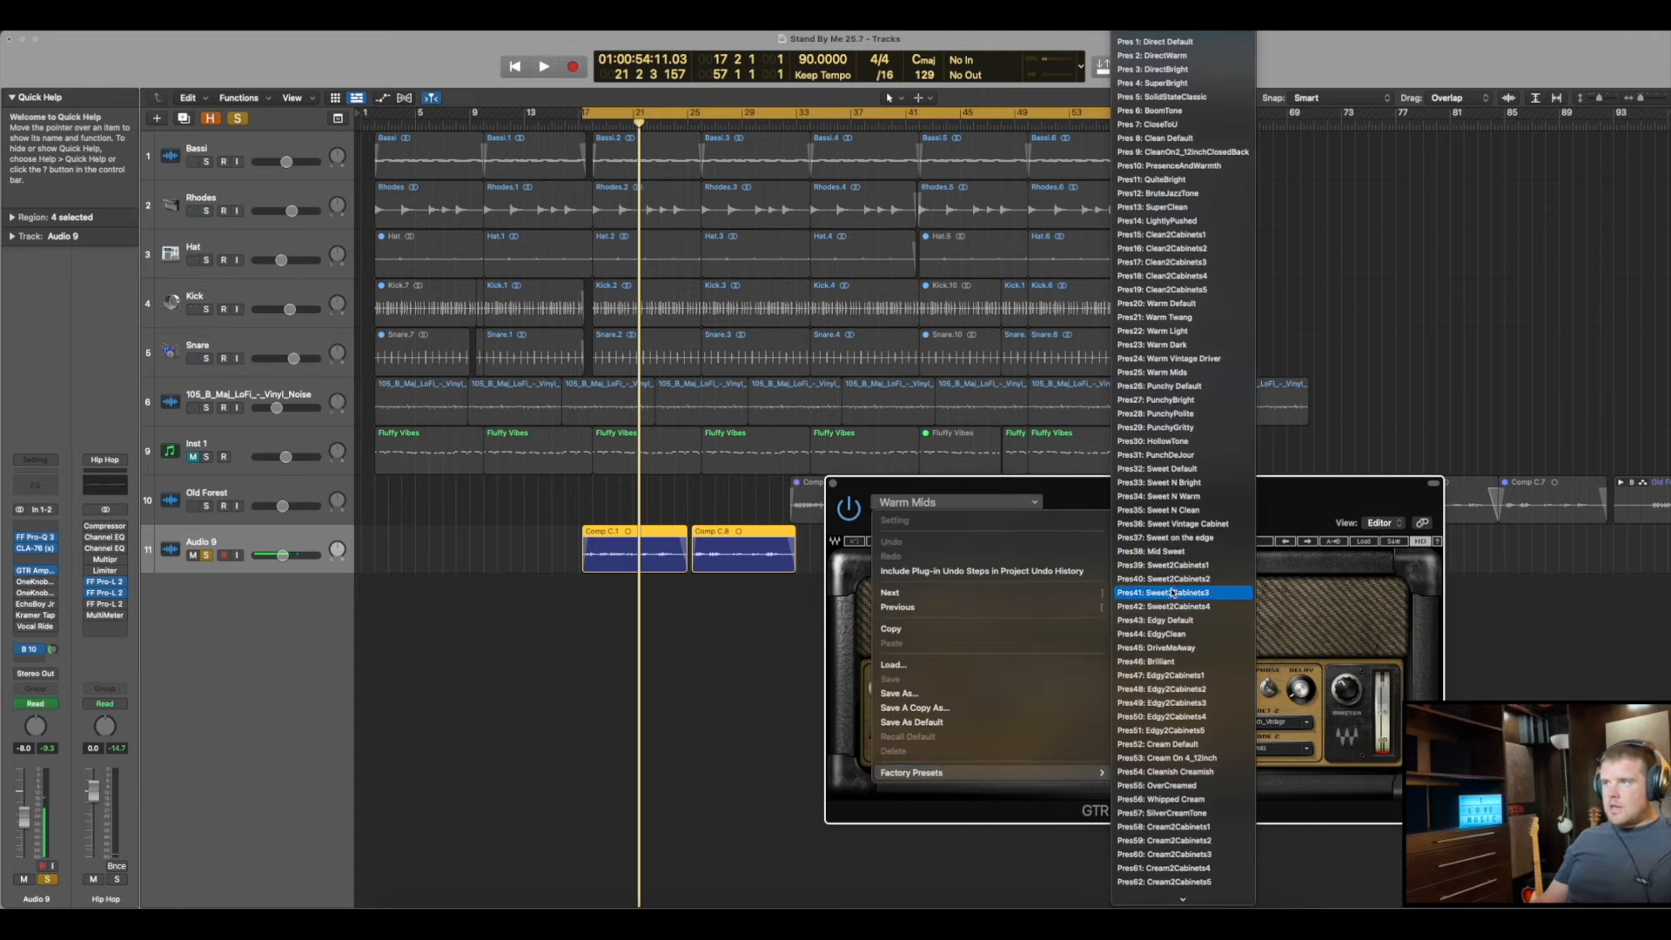
{"action": "left_click", "coordinate": [1295, 497]}
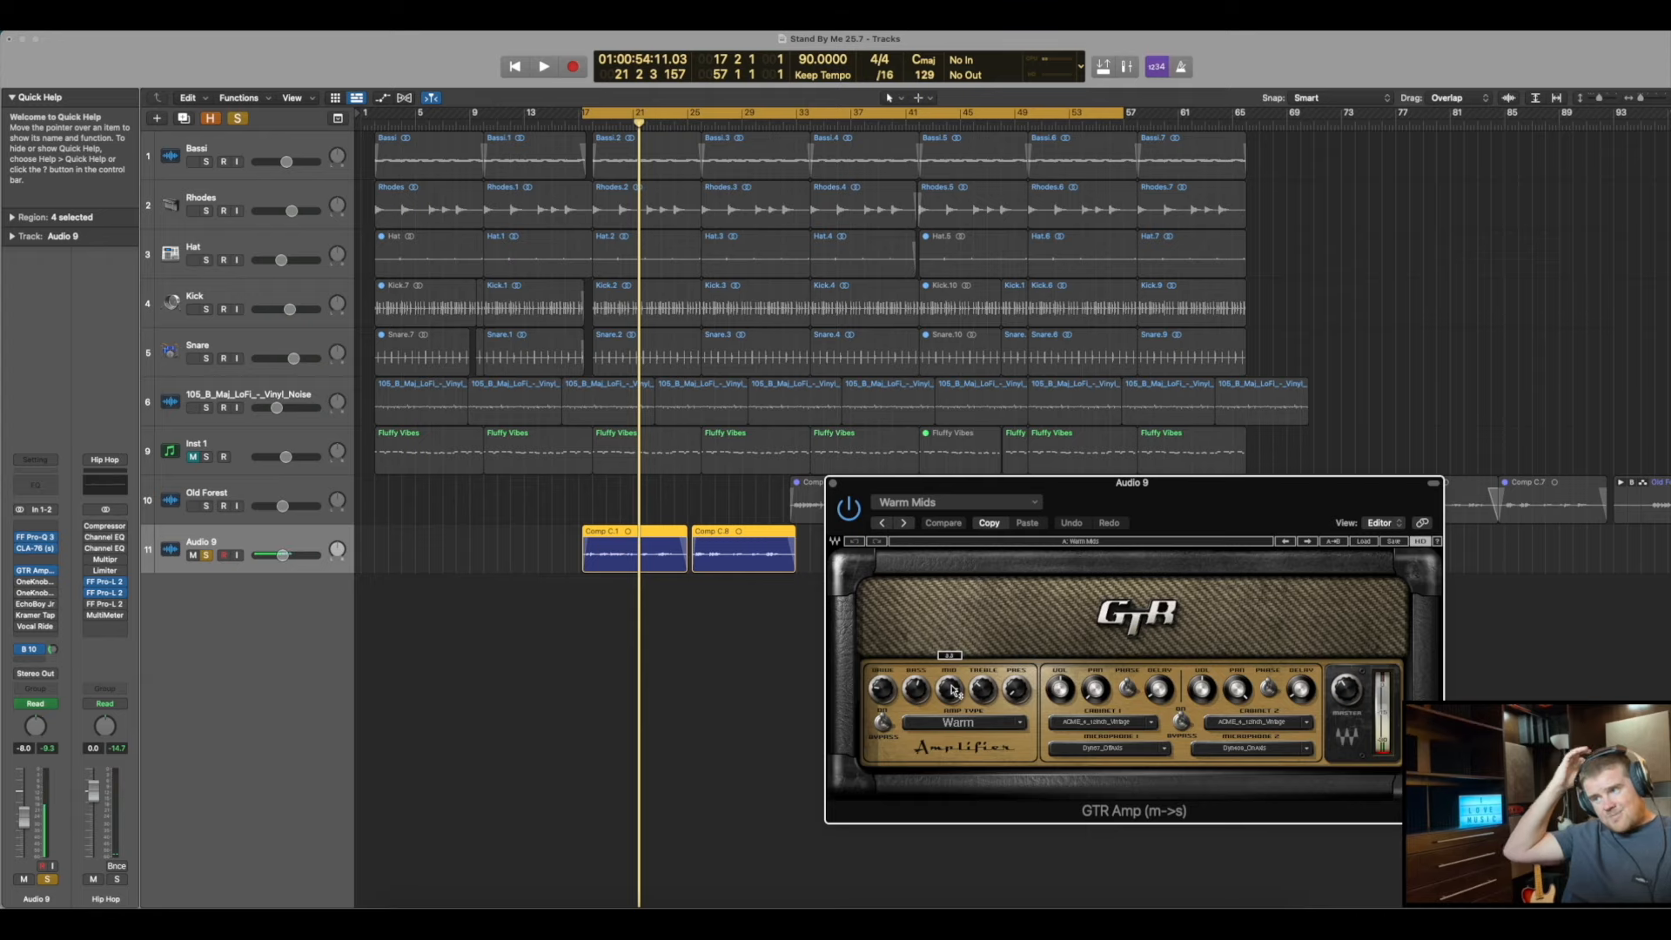
Switch the GTR Amp's Cabinet 2 to a different model, play the soloed part, and close the amp
{"action": "left_click_drag", "start_coordinate": [1136, 513], "coordinate": [1121, 503]}
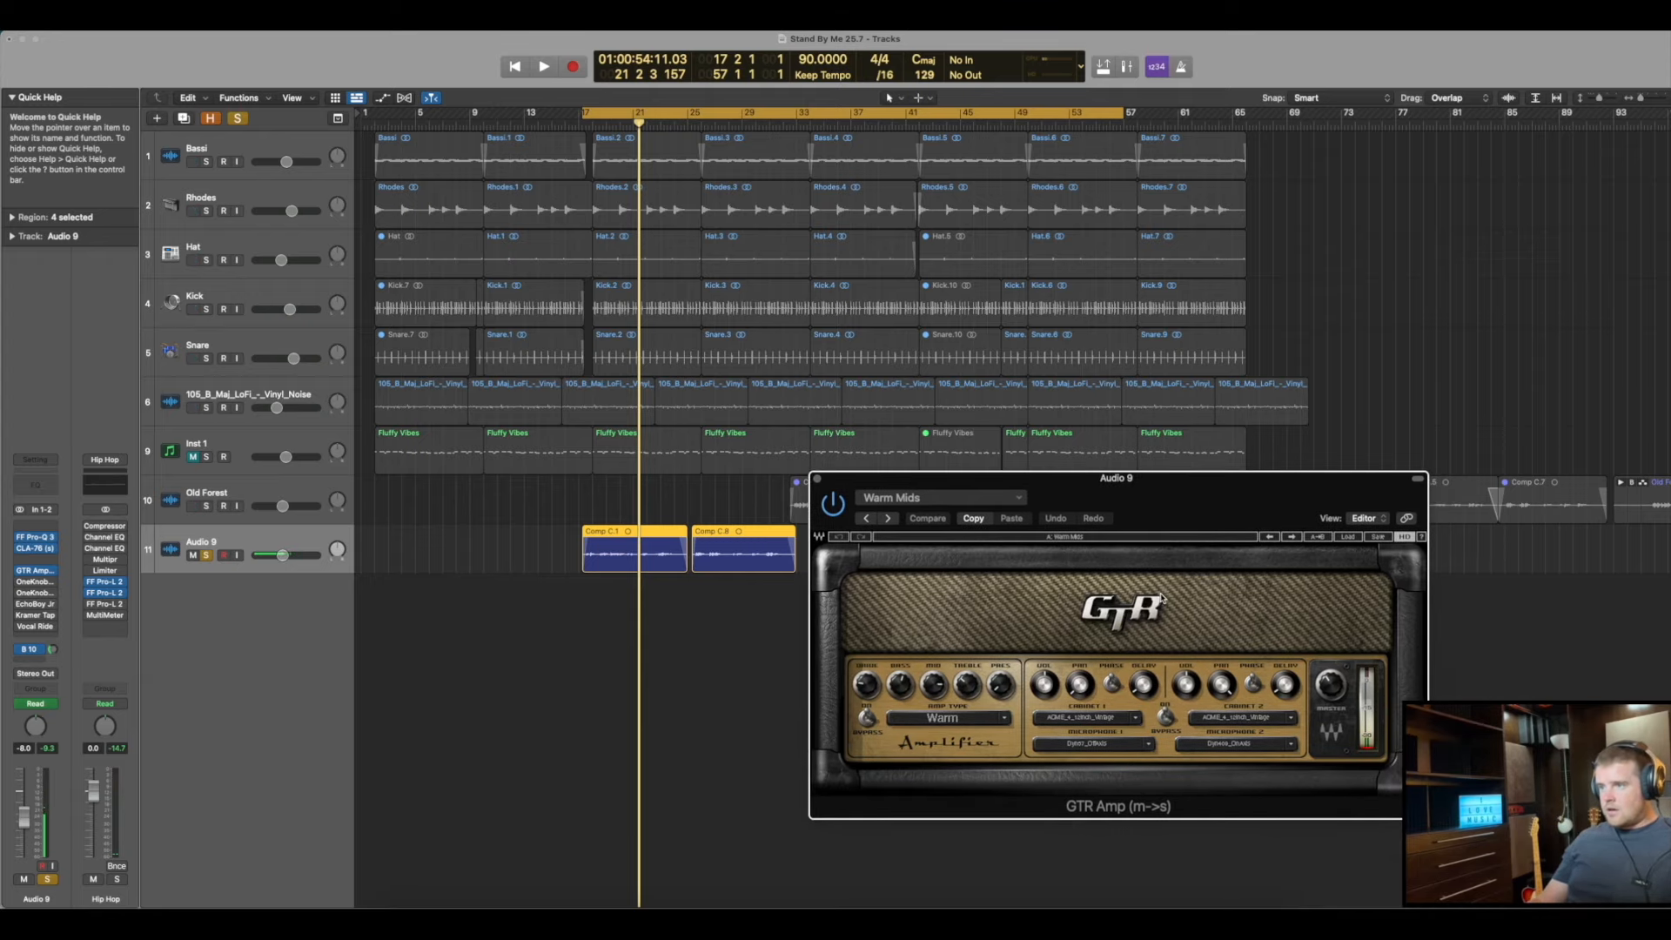
{"action": "left_click_drag", "start_coordinate": [1164, 712], "coordinate": [1168, 720]}
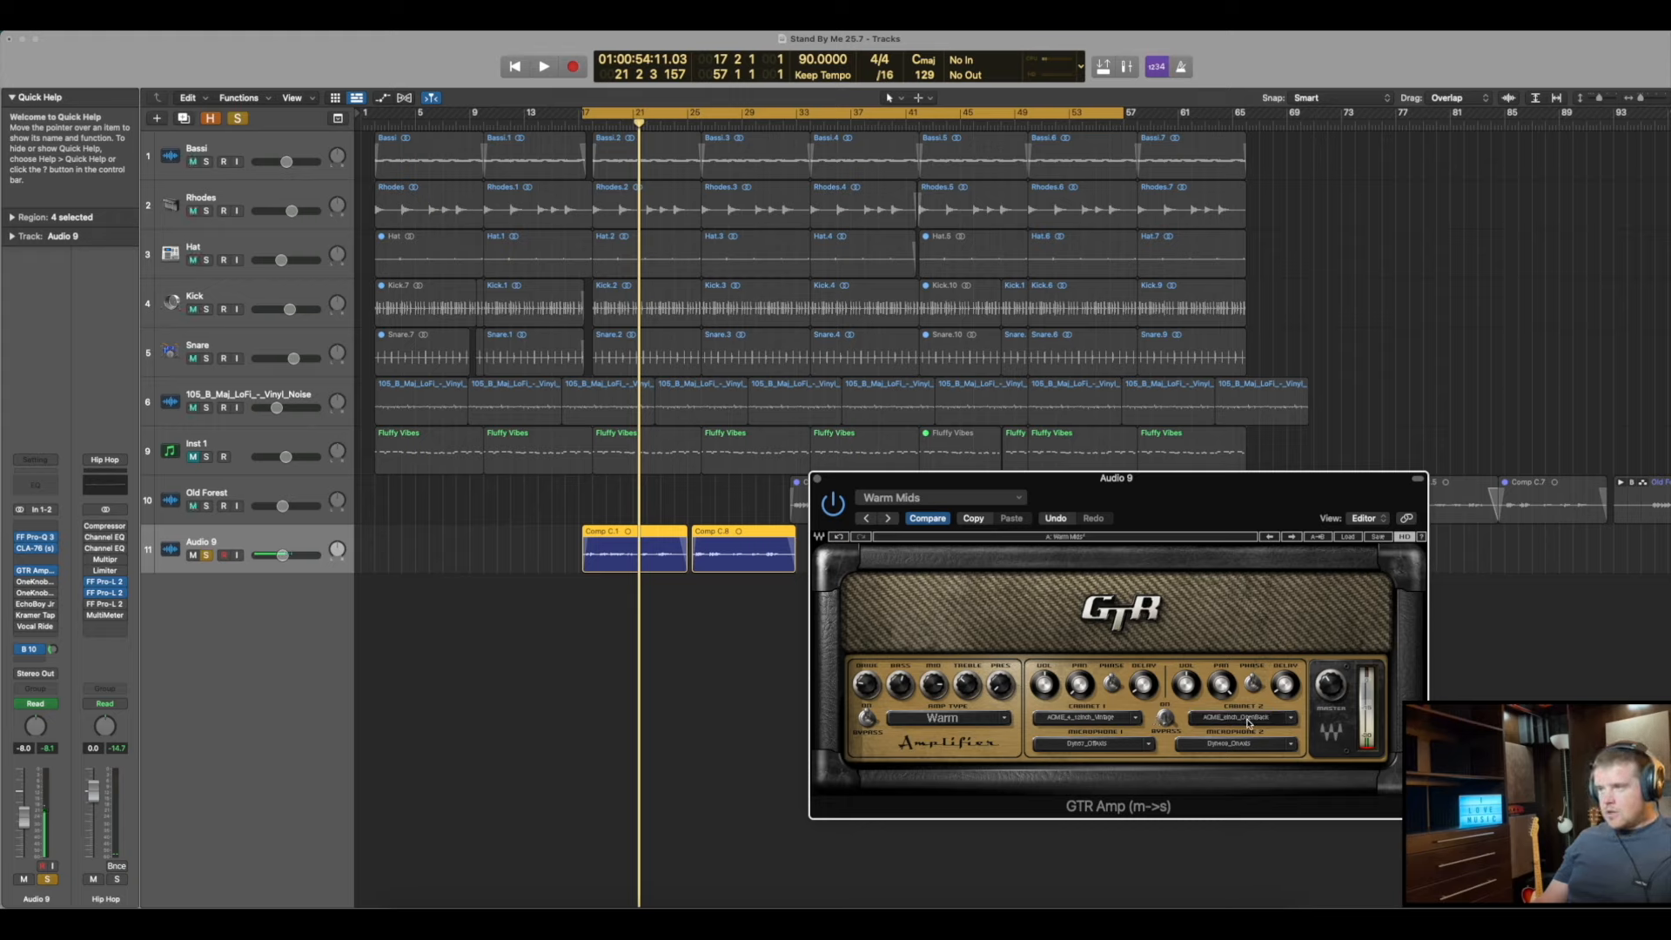
{"action": "left_click", "coordinate": [1289, 722]}
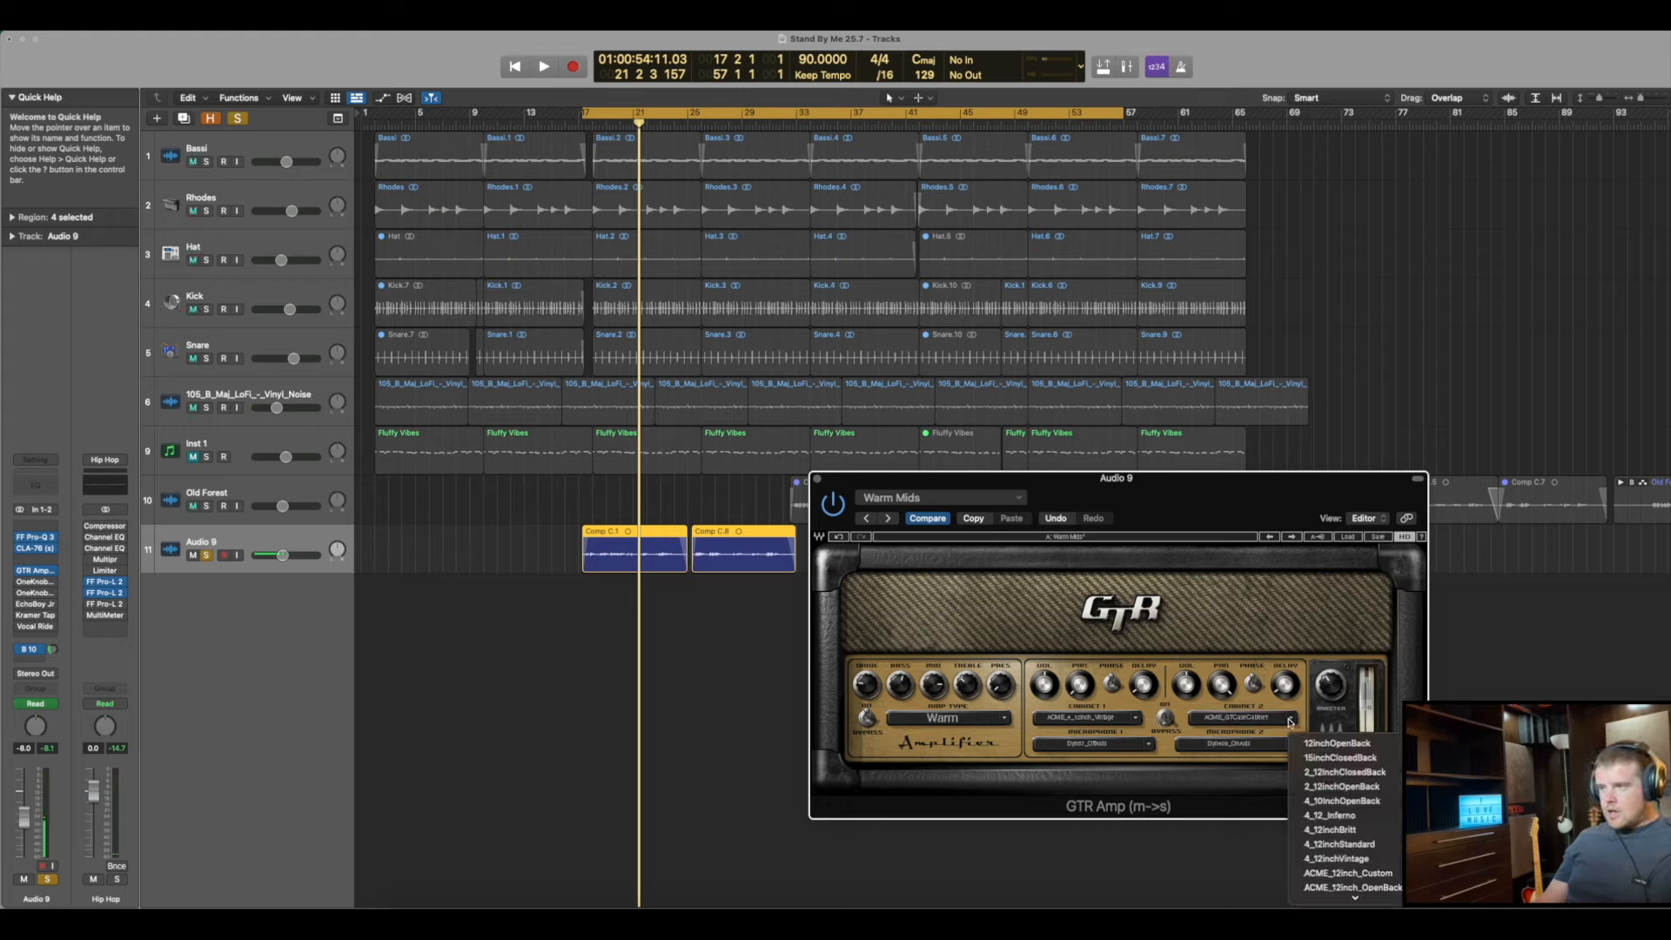
{"action": "left_click", "coordinate": [1248, 630]}
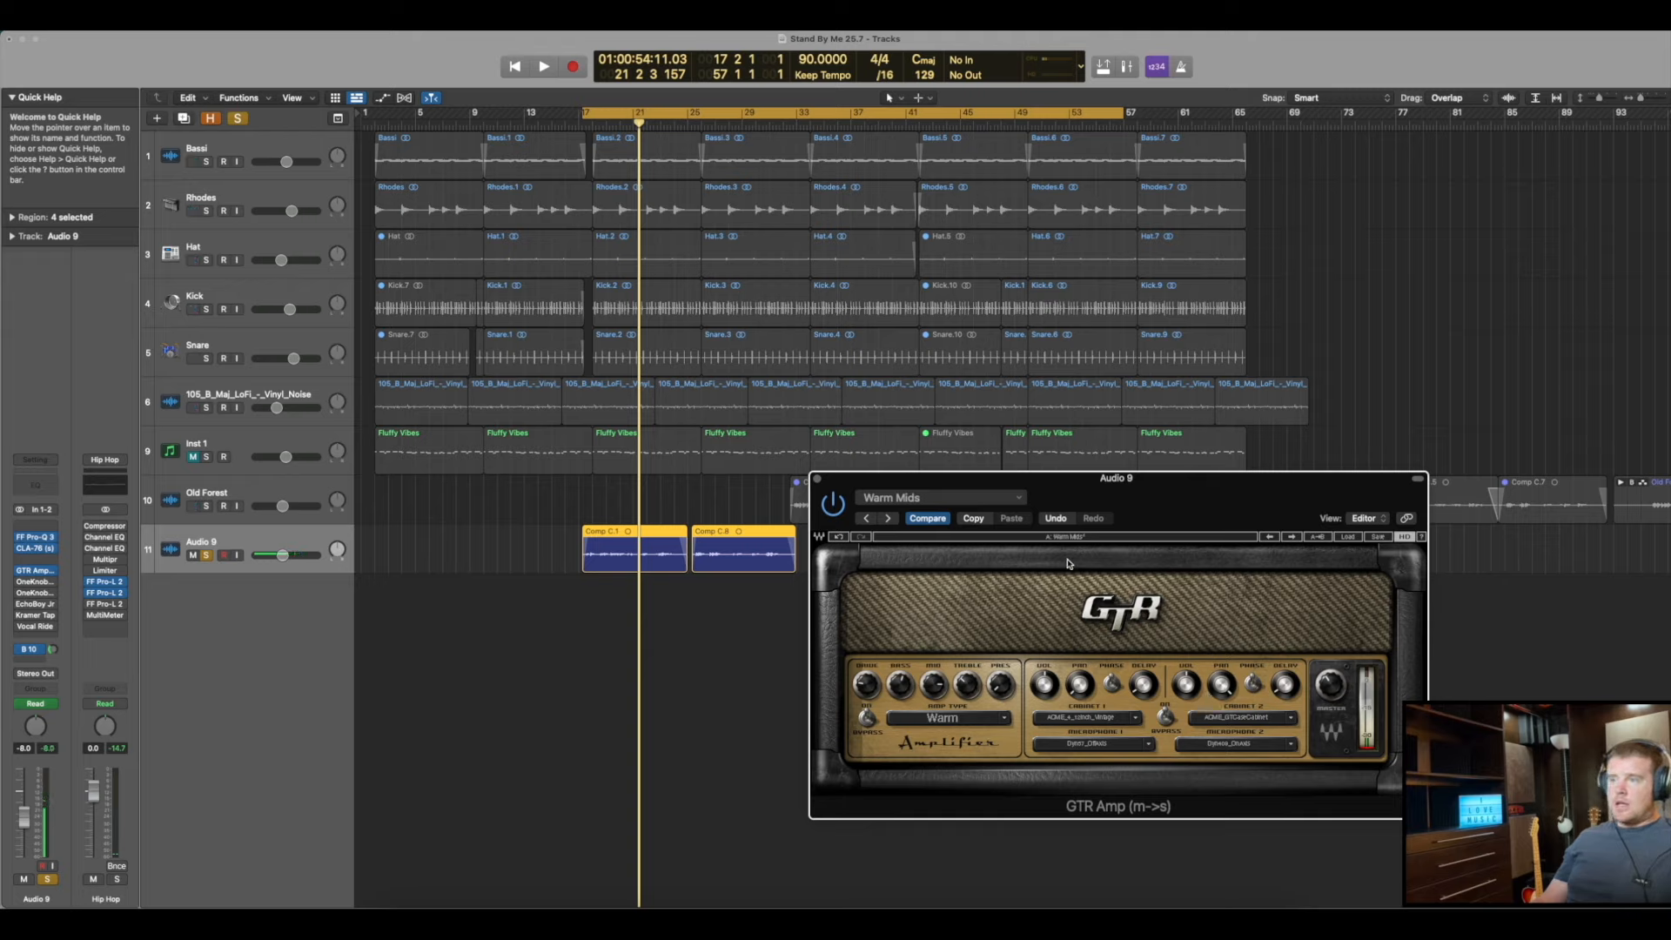
{"action": "key", "text": "space"}
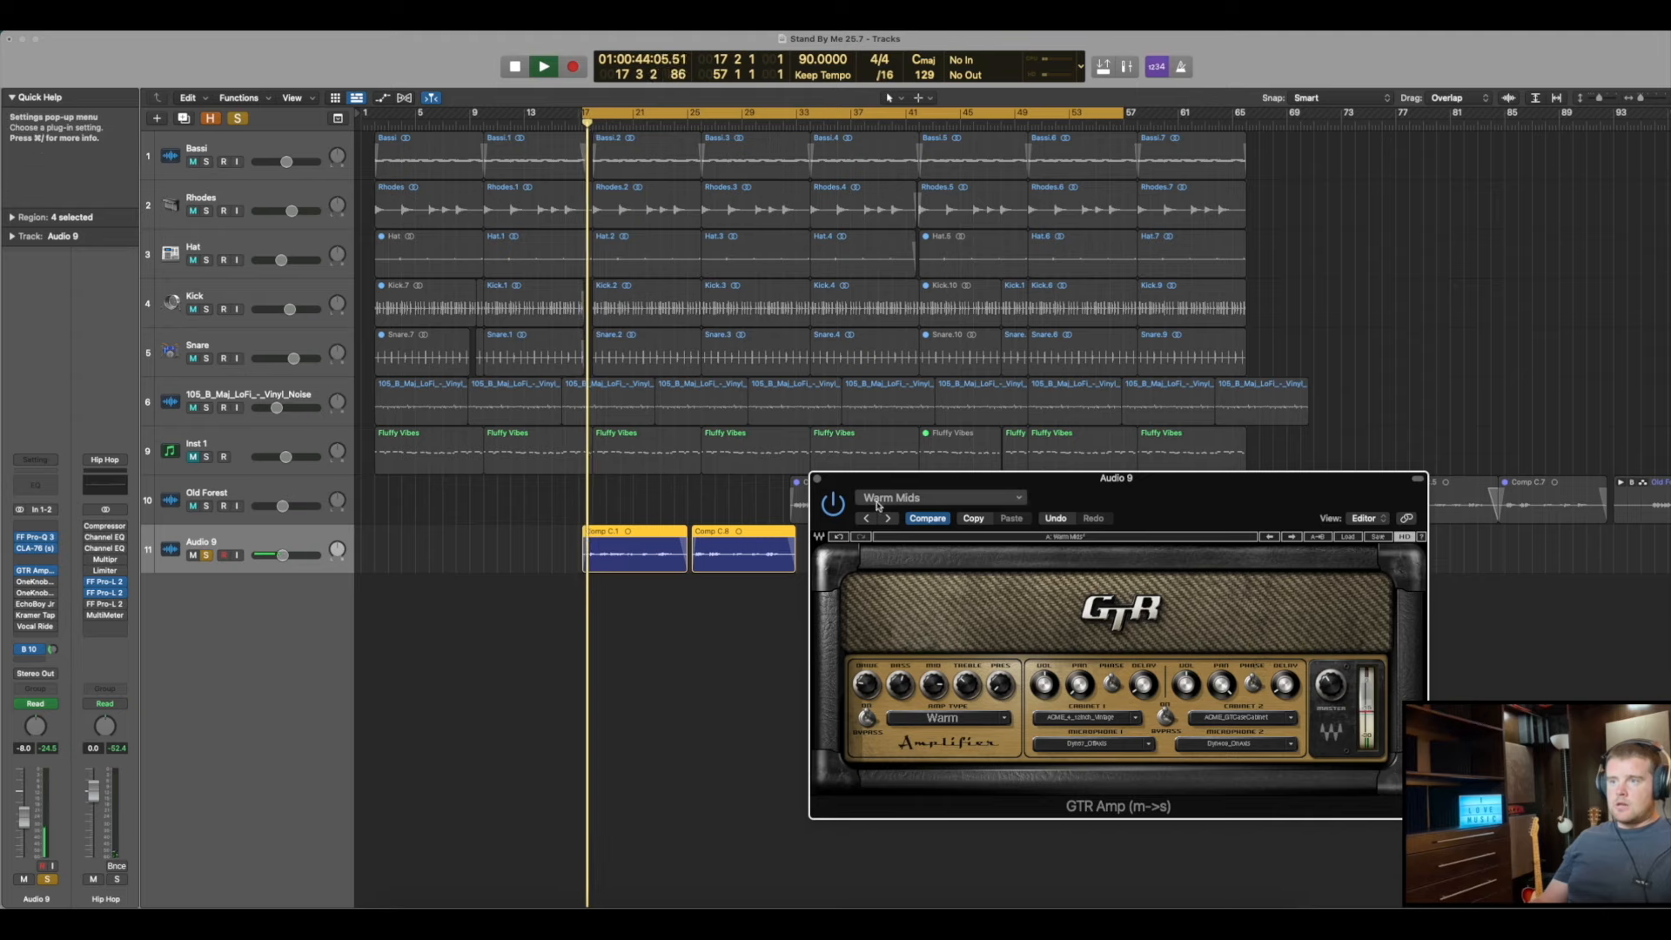
{"action": "left_click", "coordinate": [816, 477]}
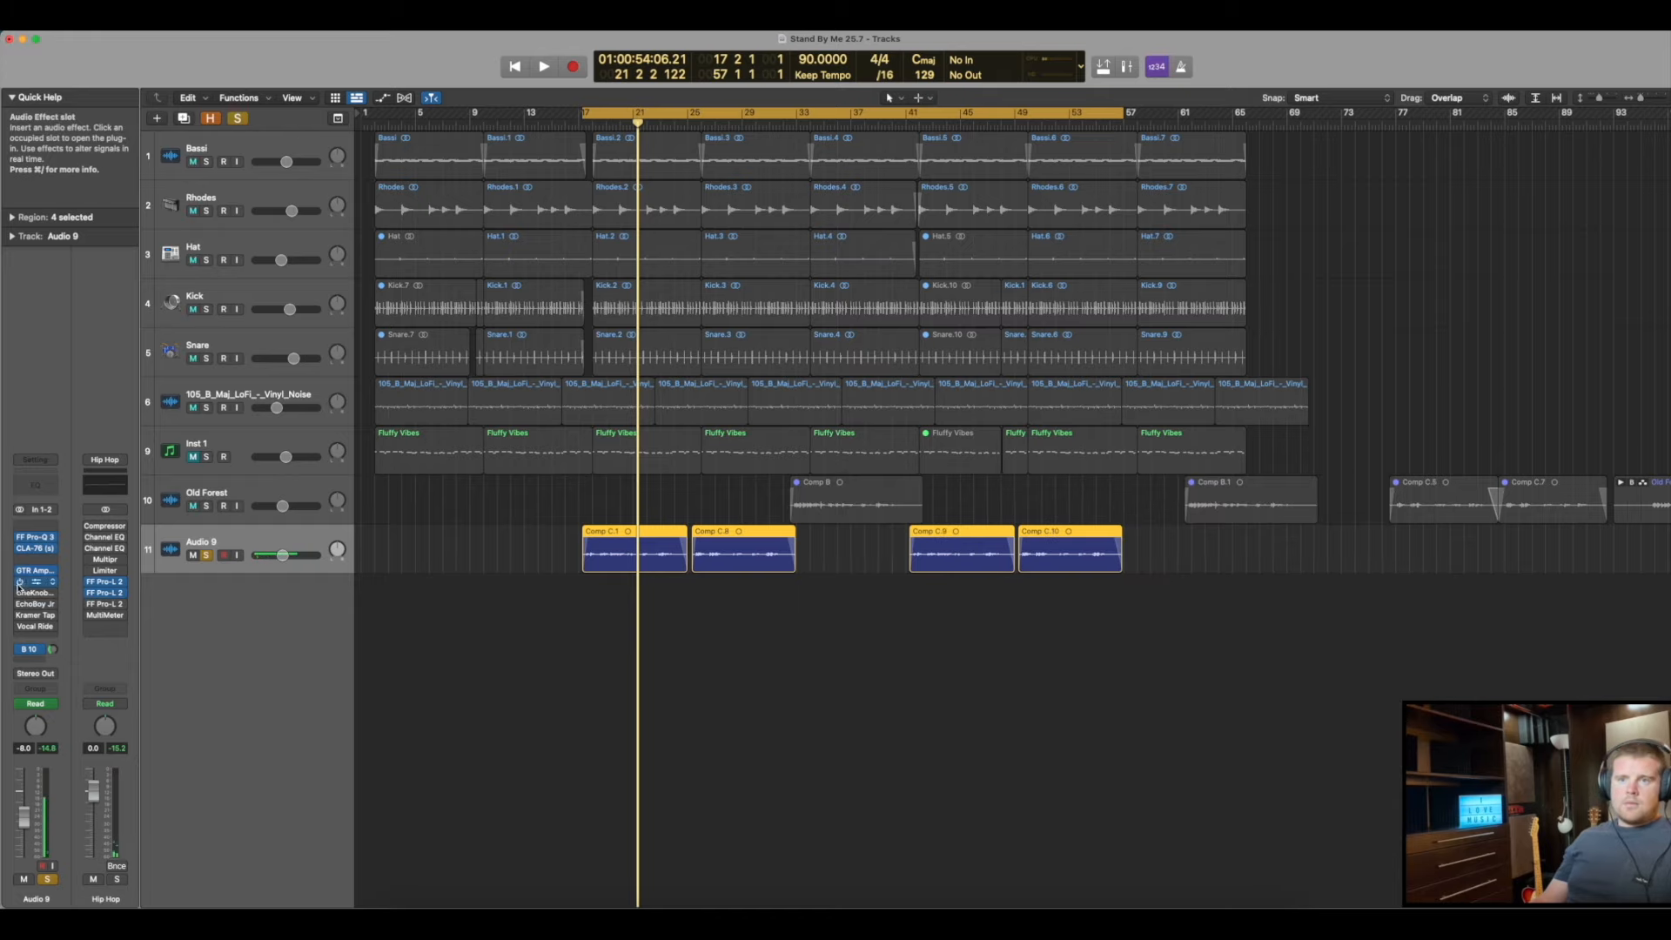
Turn on Audio 9's OneKnob Phatter and OneKnob Pumper, show them side by side, and close the Phatter
{"action": "left_click", "coordinate": [36, 582]}
{"action": "left_click", "coordinate": [36, 593]}
{"action": "left_click_drag", "start_coordinate": [628, 210], "coordinate": [814, 199]}
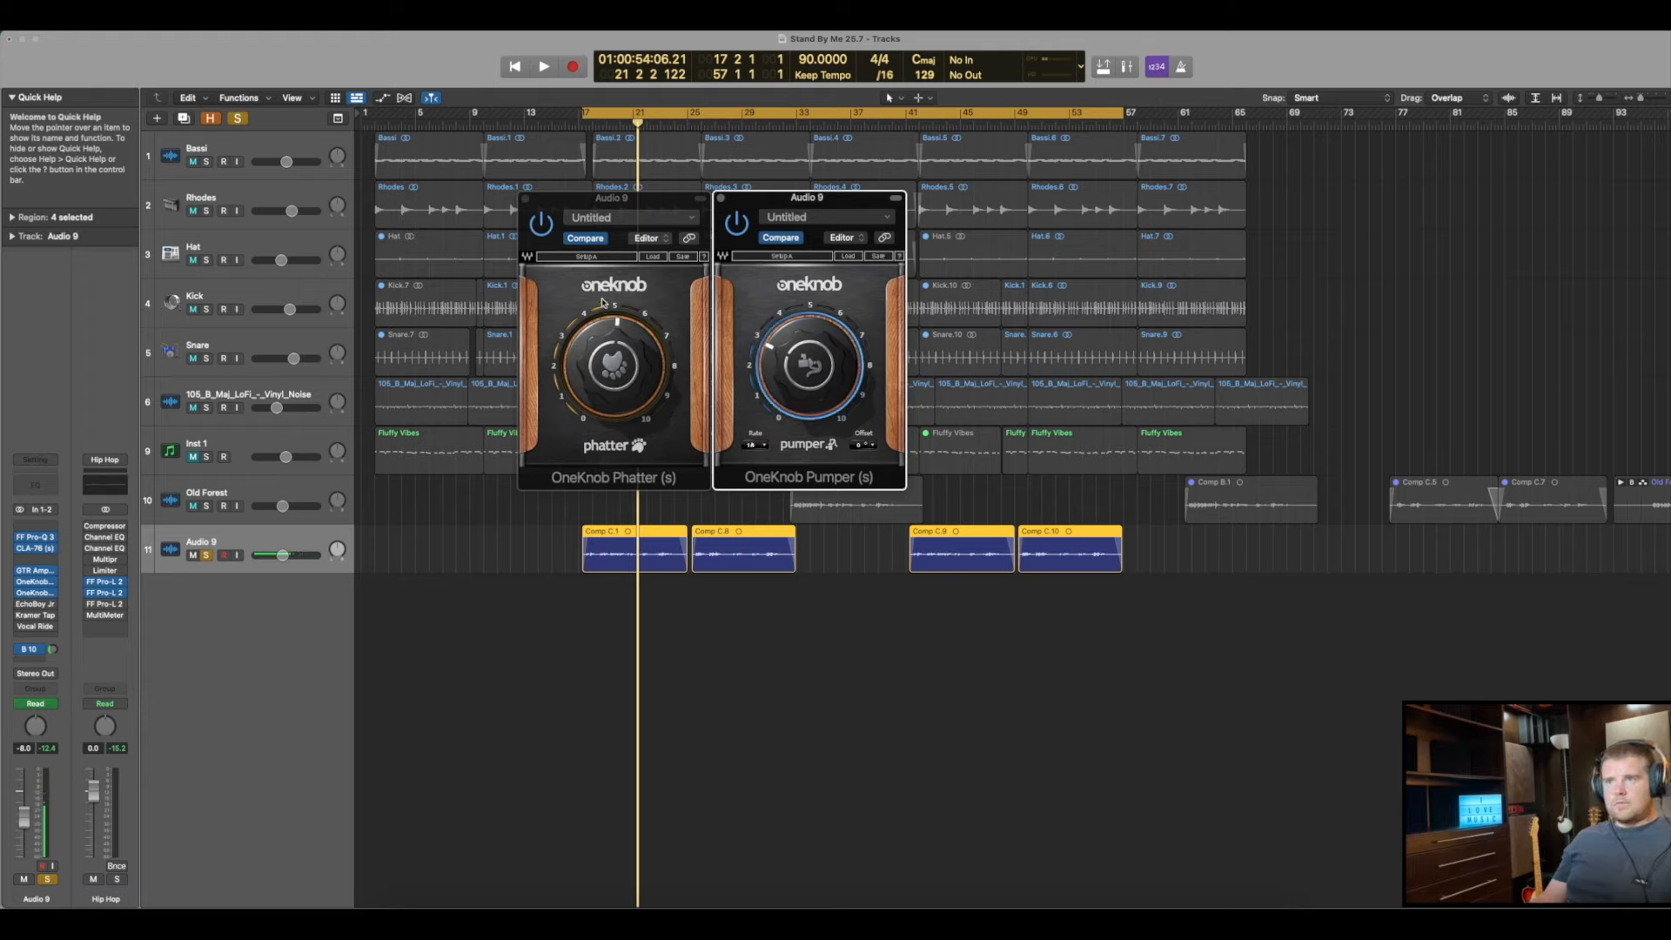
{"action": "left_click", "coordinate": [624, 352]}
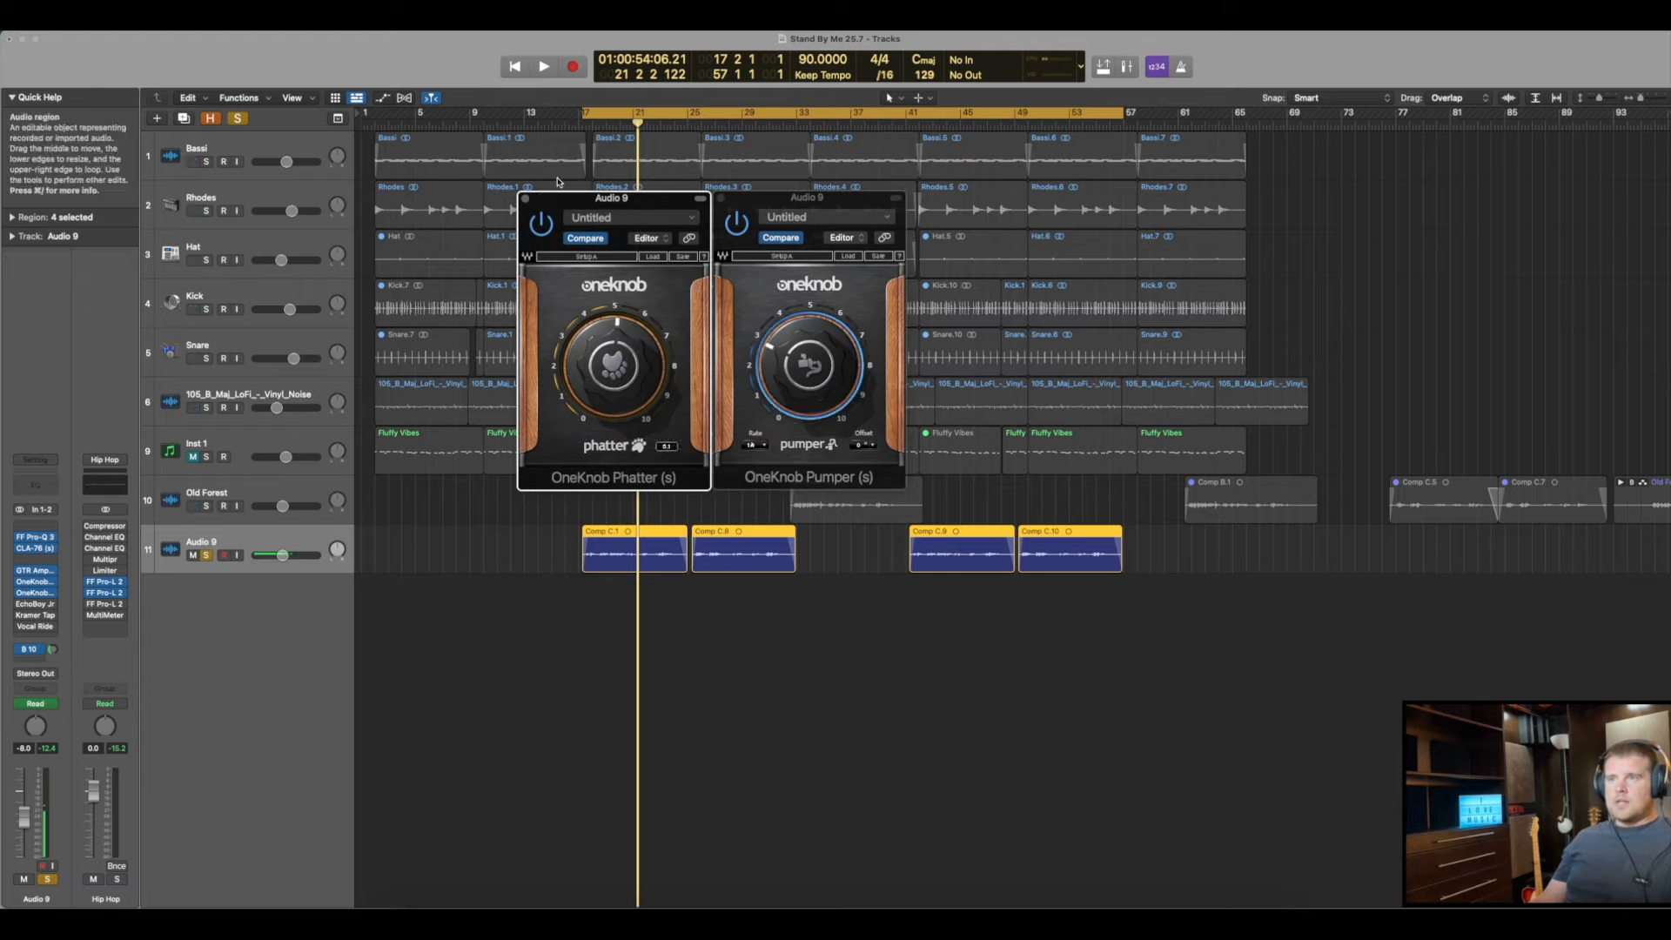
{"action": "left_click", "coordinate": [524, 199]}
Examine the OneKnob Pumper's settings on Audio 9, moving its window clear of the tracks, and close it
{"action": "left_click_drag", "start_coordinate": [810, 198], "coordinate": [851, 190]}
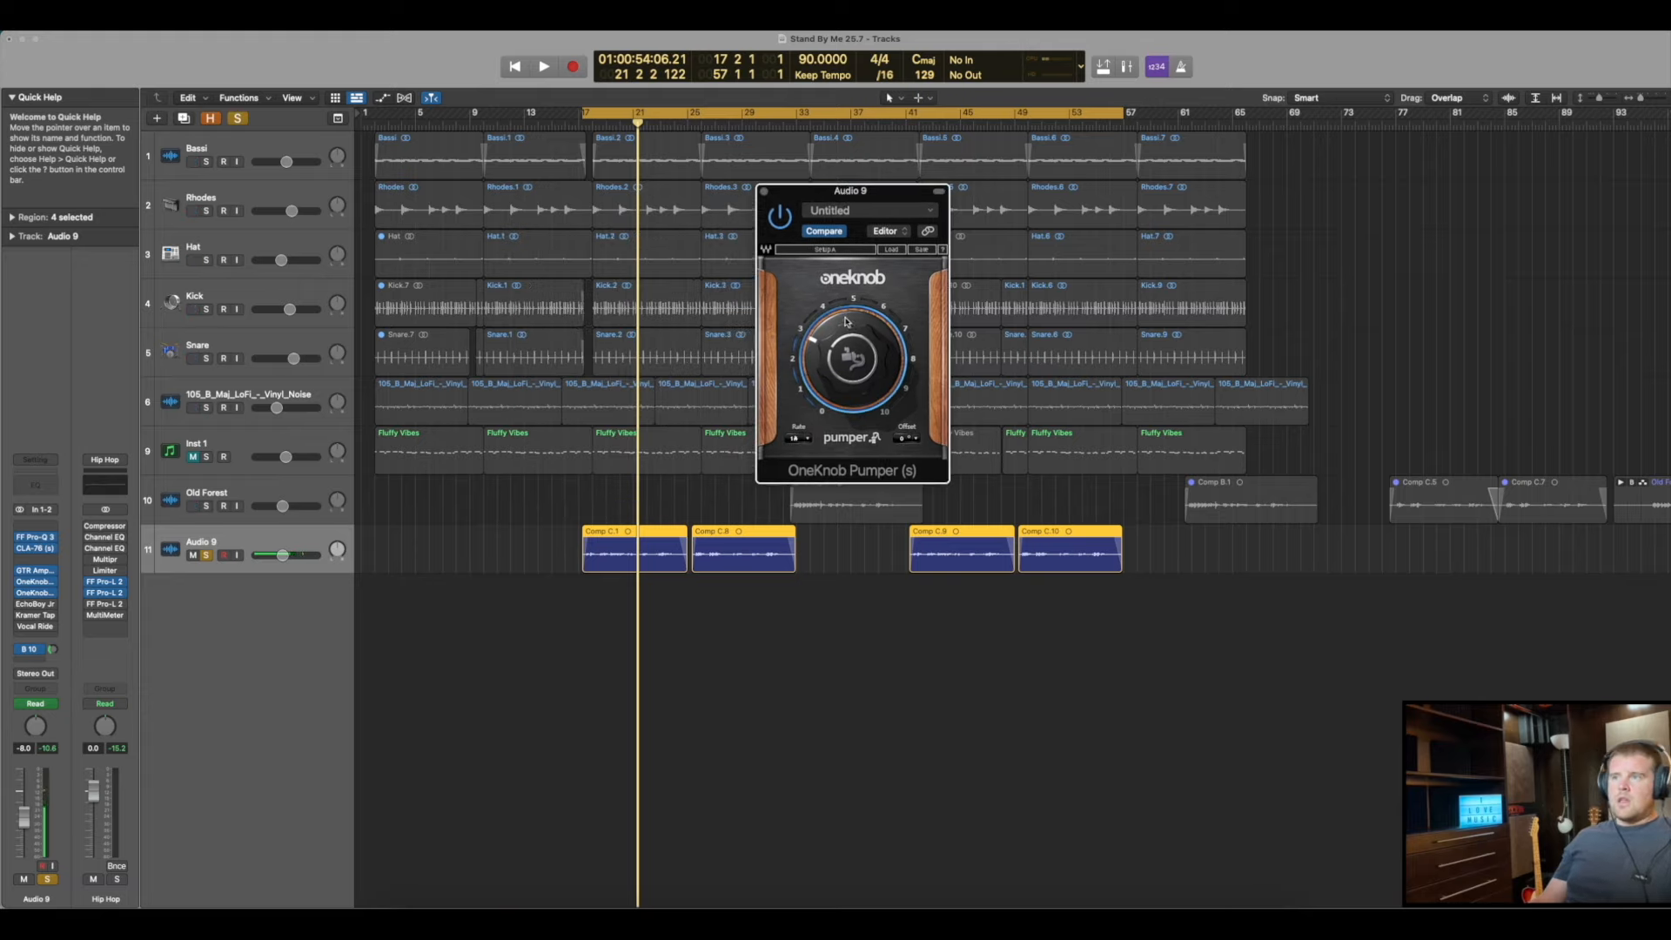
{"action": "mouse_move", "coordinate": [848, 336]}
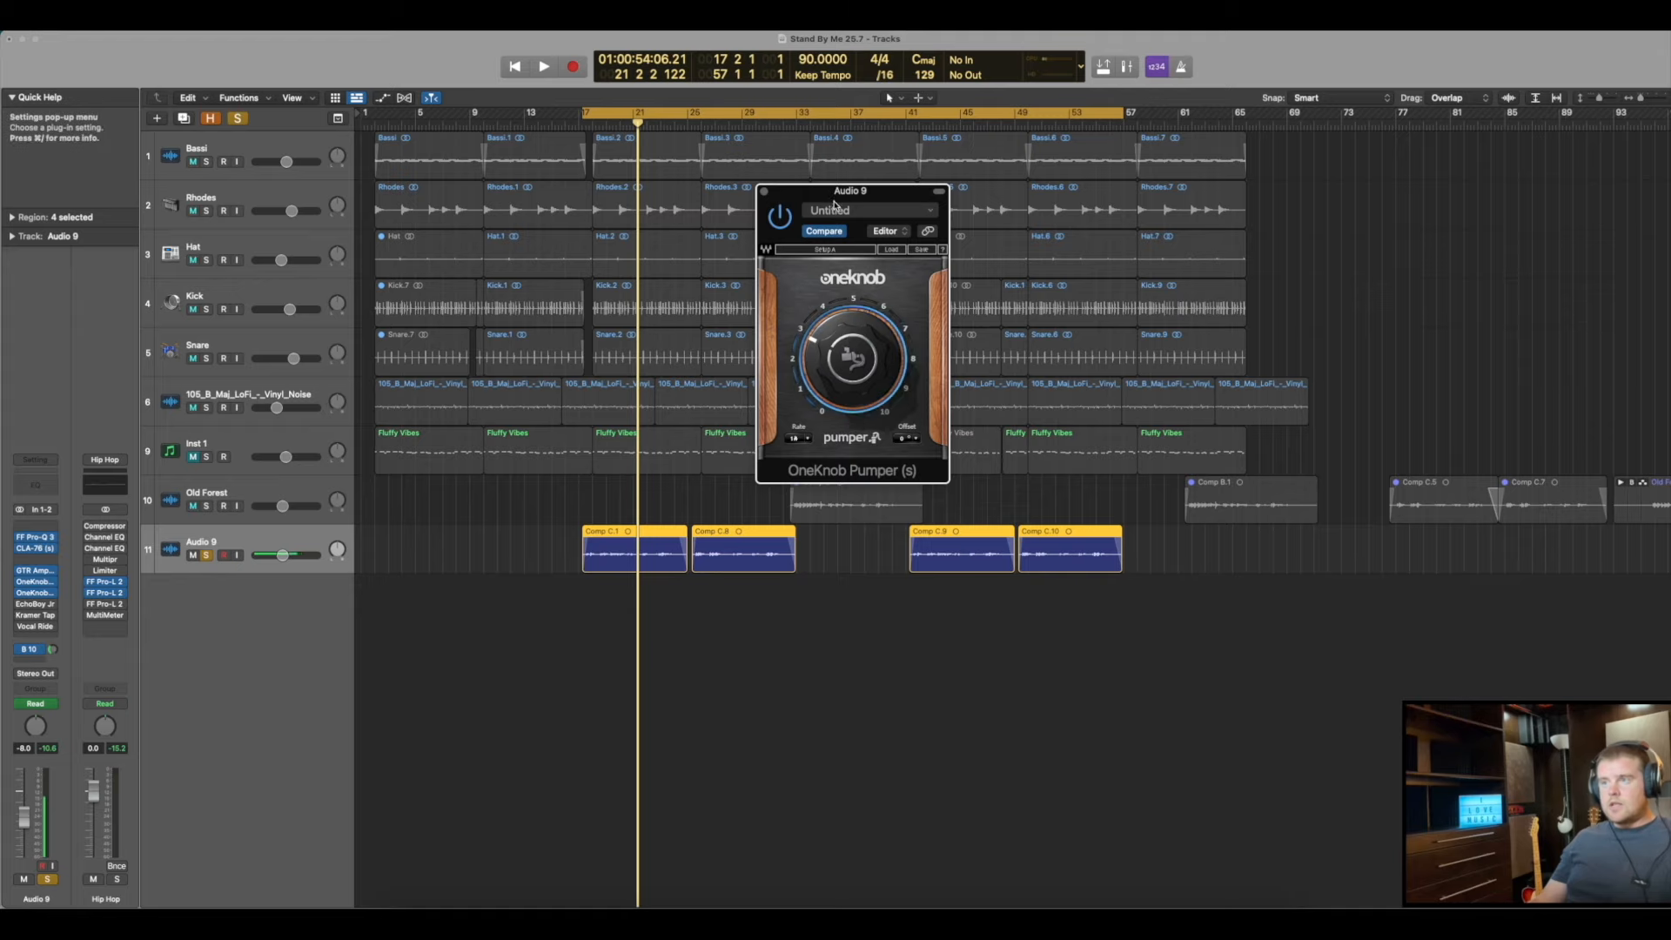
{"action": "left_click_drag", "start_coordinate": [852, 193], "coordinate": [1298, 489]}
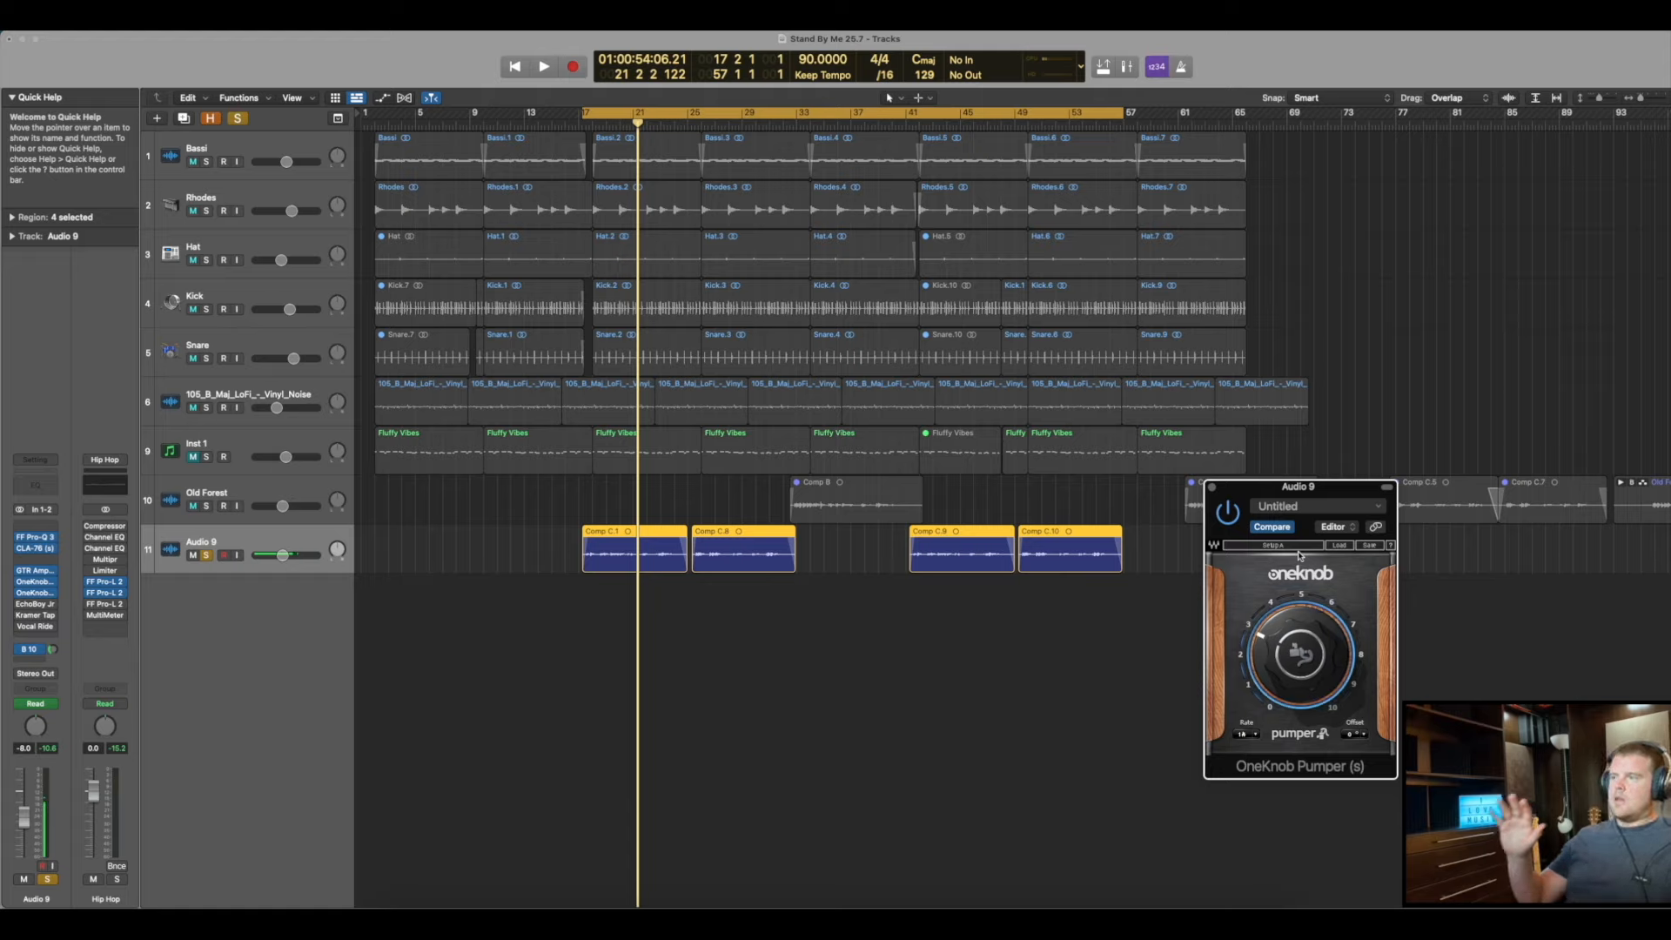
{"action": "left_click", "coordinate": [1213, 486]}
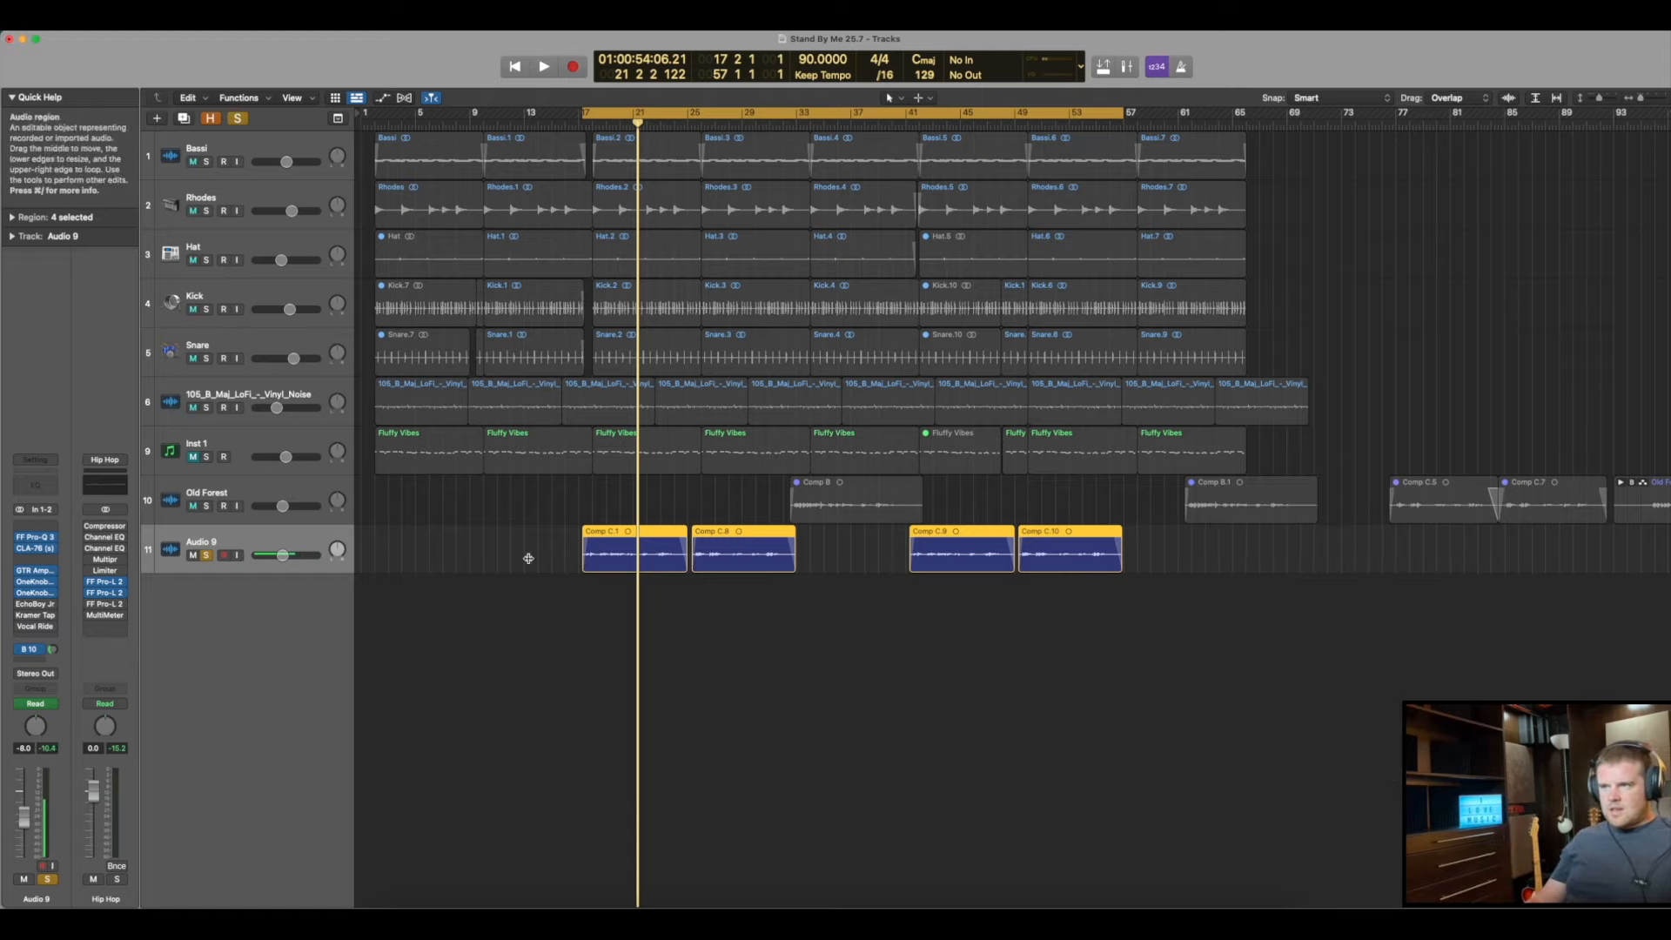
Turn on and open EchoBoy Jr on Audio 9, play the soloed part briefly, stop, and close the plug-in
{"action": "left_click", "coordinate": [35, 603]}
{"action": "left_click_drag", "start_coordinate": [888, 222], "coordinate": [1297, 612]}
{"action": "key", "text": "space"}
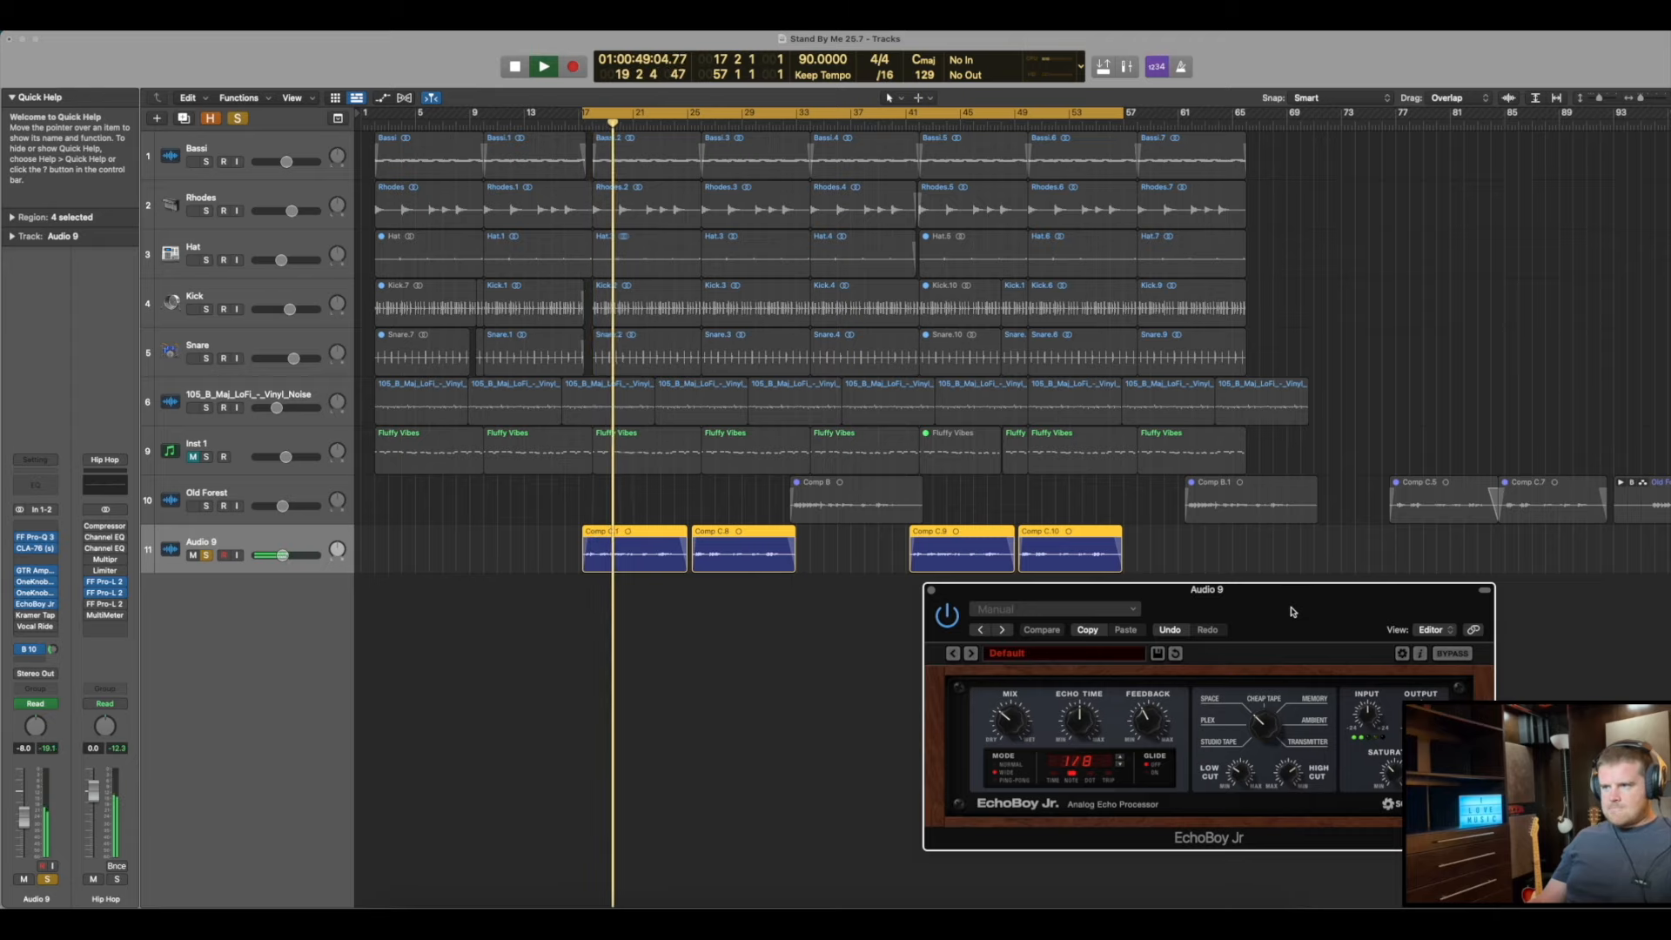
{"action": "key", "text": "space"}
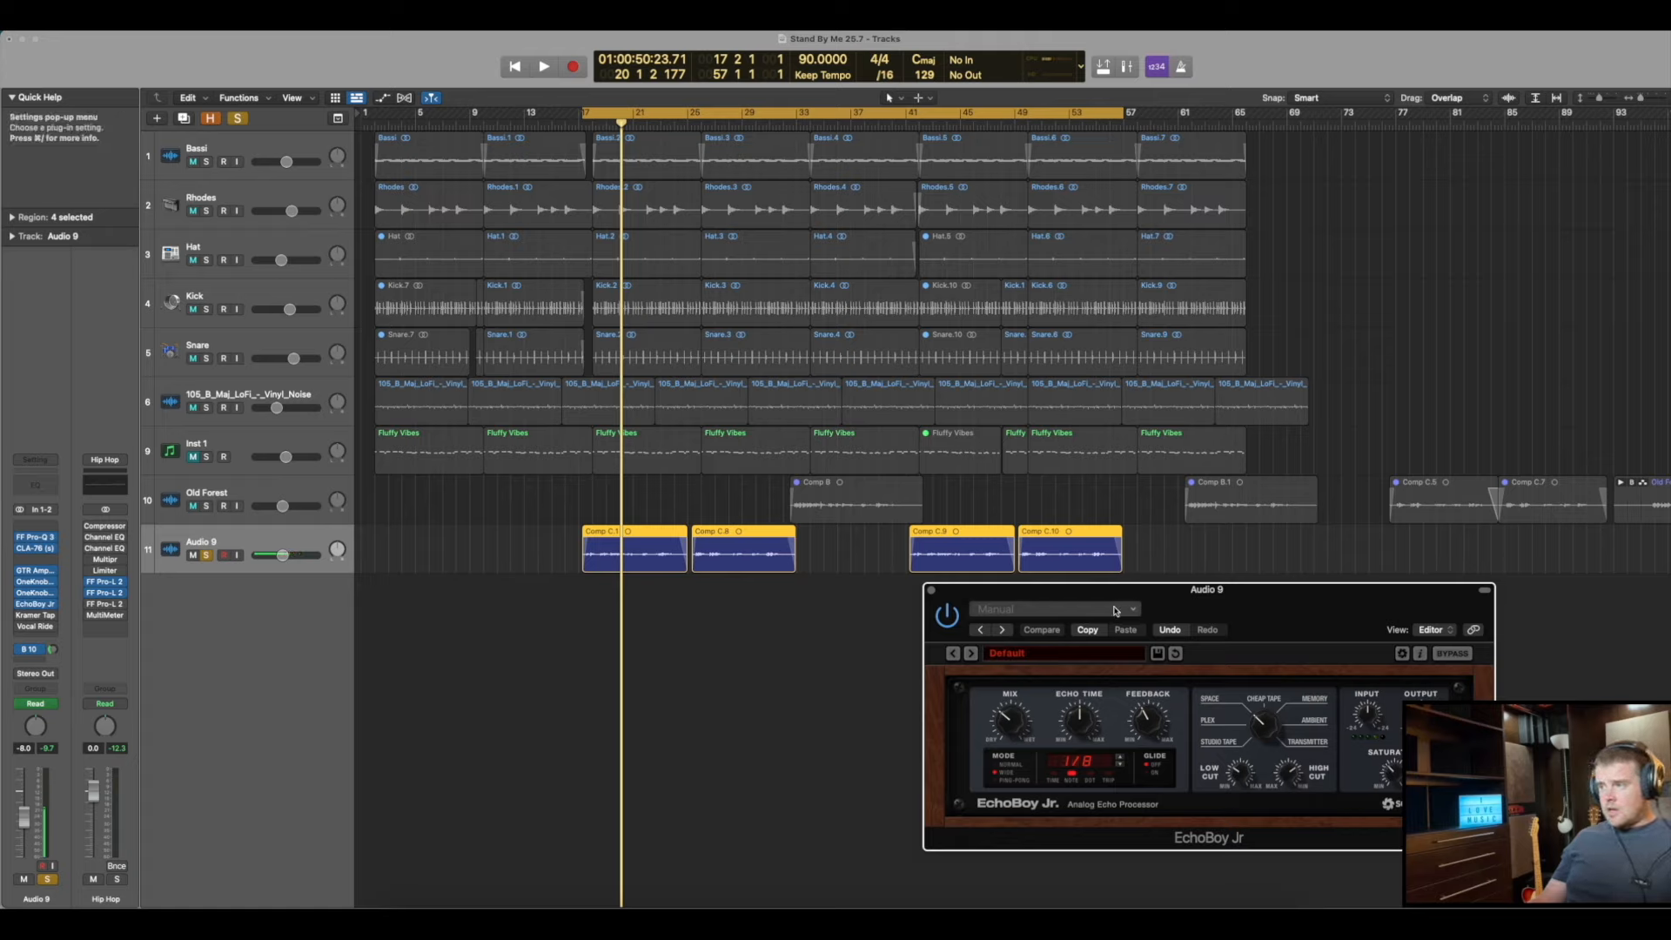
{"action": "left_click", "coordinate": [930, 593]}
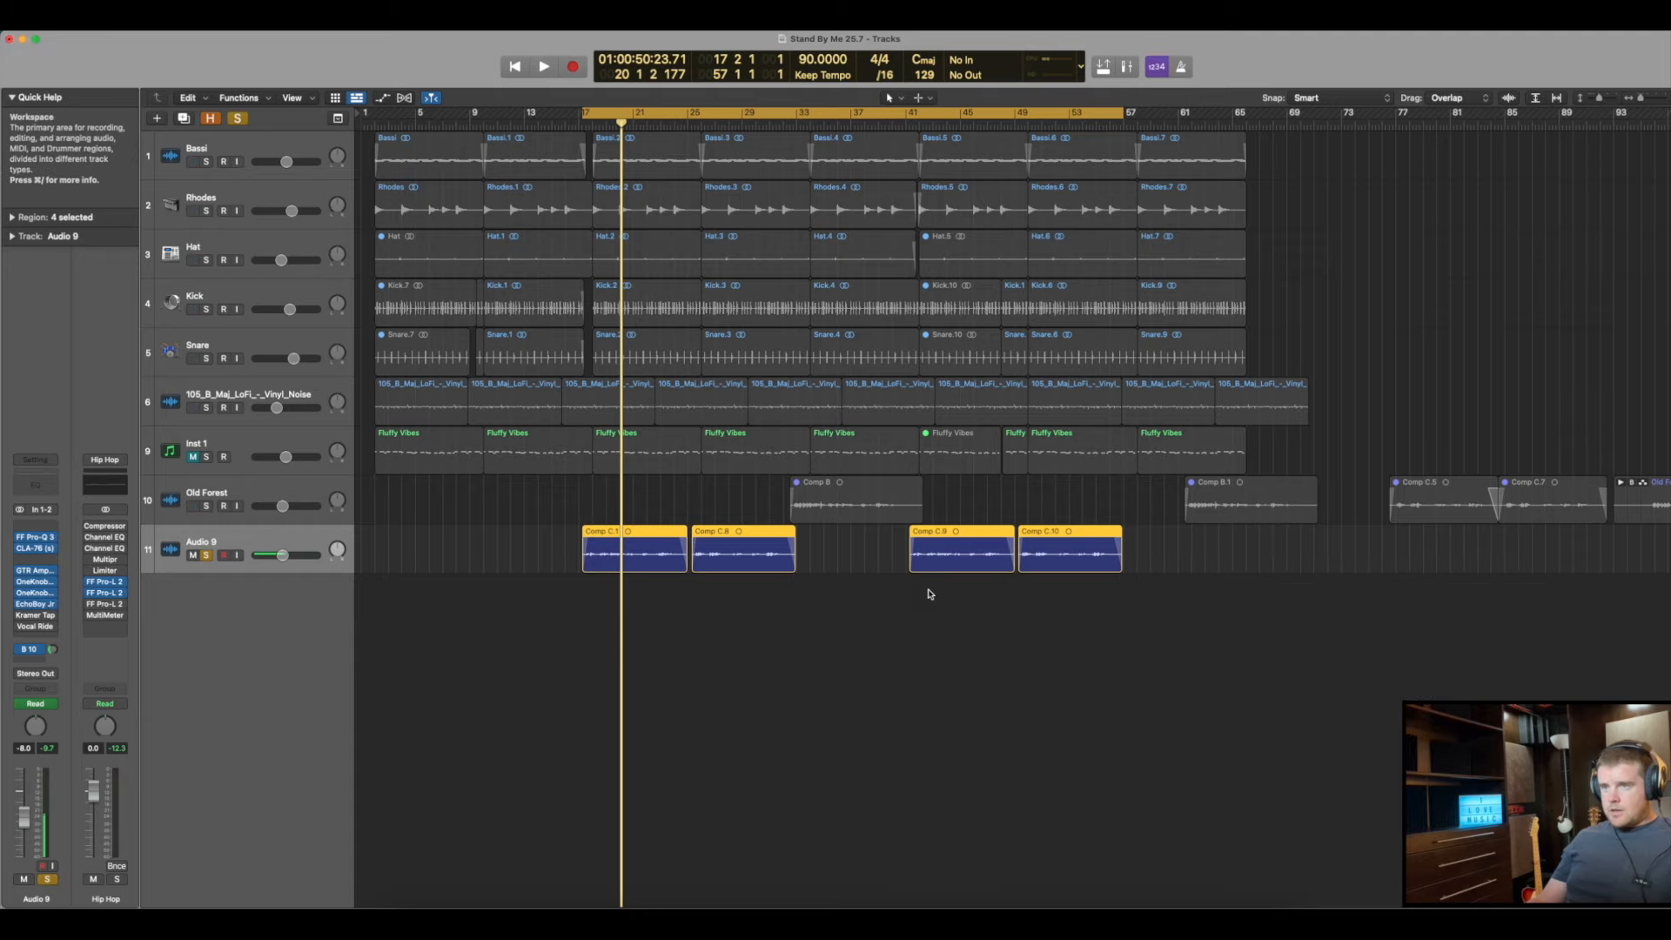
Turn on and open Kramer Tape on Audio 9, move its window to show the controls, and close it
{"action": "left_click", "coordinate": [33, 615]}
{"action": "left_click_drag", "start_coordinate": [790, 217], "coordinate": [888, 356]}
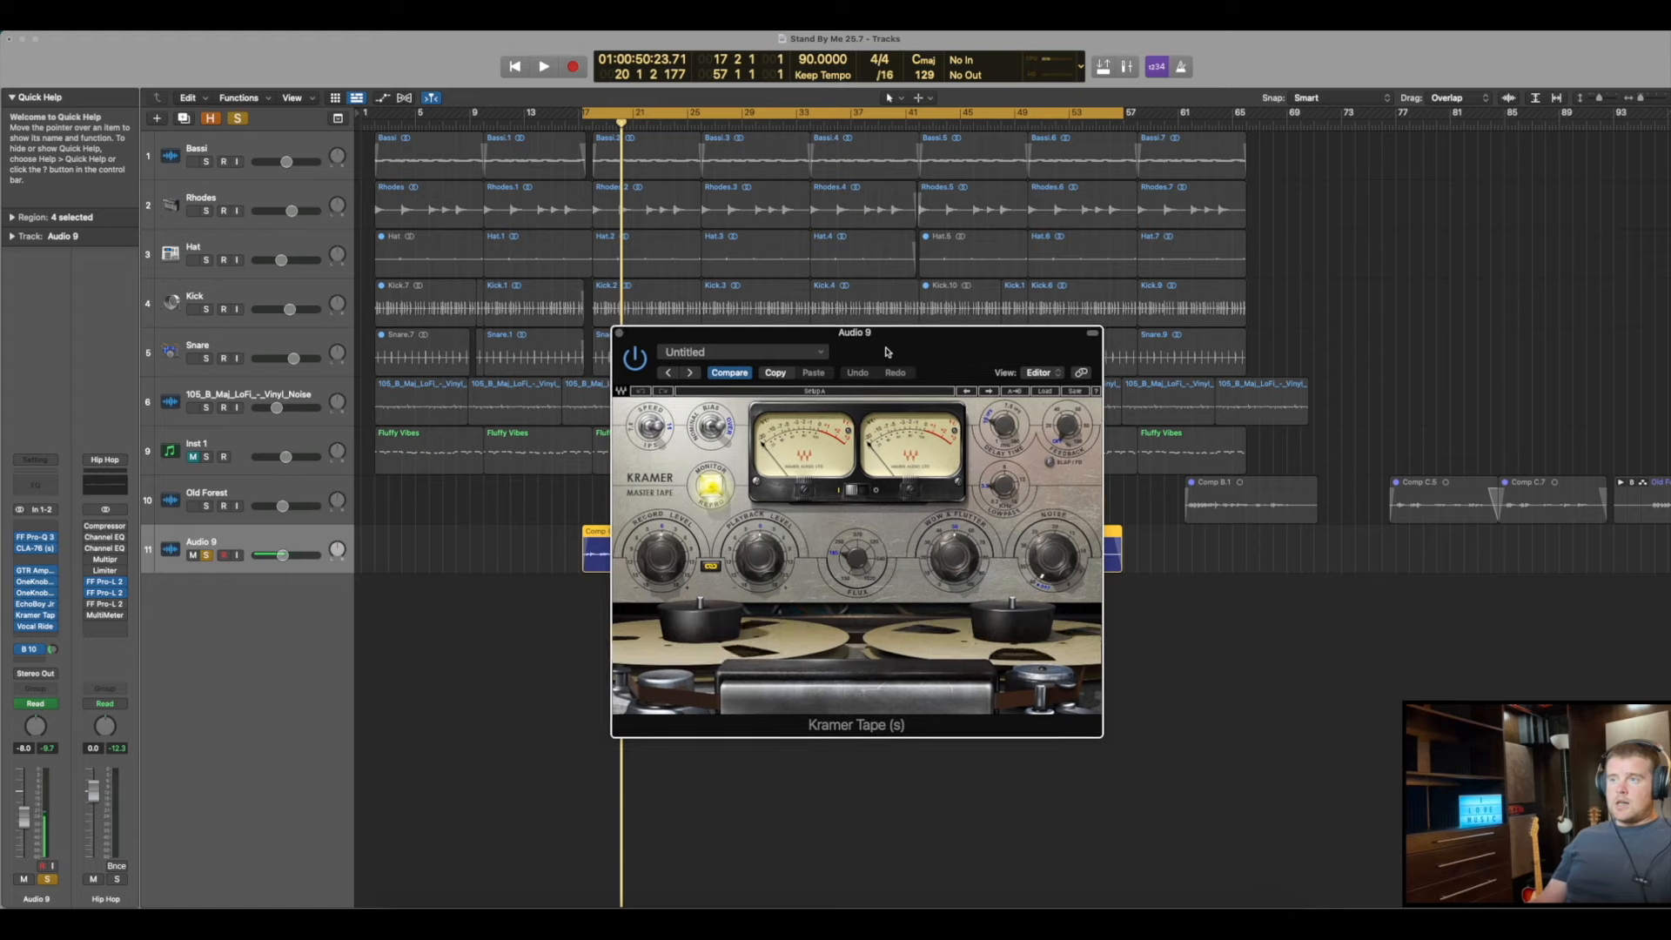
{"action": "left_click", "coordinate": [617, 334]}
Turn on and open Vocal Rider on Audio 9, move its window clear of the Audio 9 regions, and close it
{"action": "left_click", "coordinate": [35, 626]}
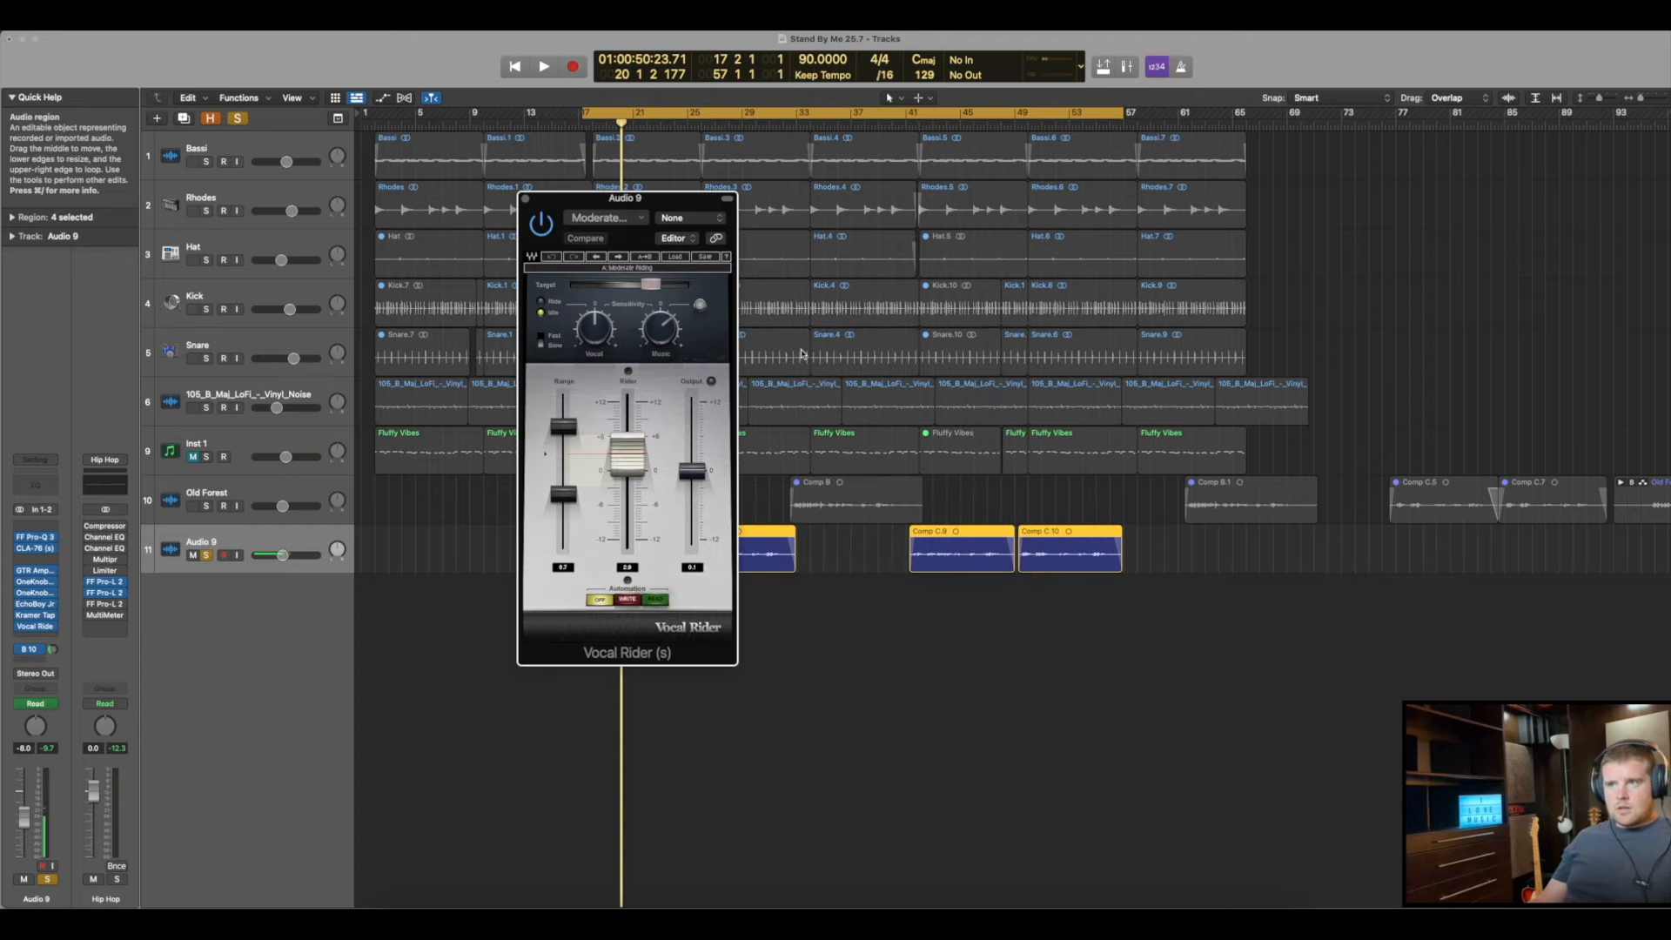
{"action": "left_click_drag", "start_coordinate": [637, 199], "coordinate": [1246, 287]}
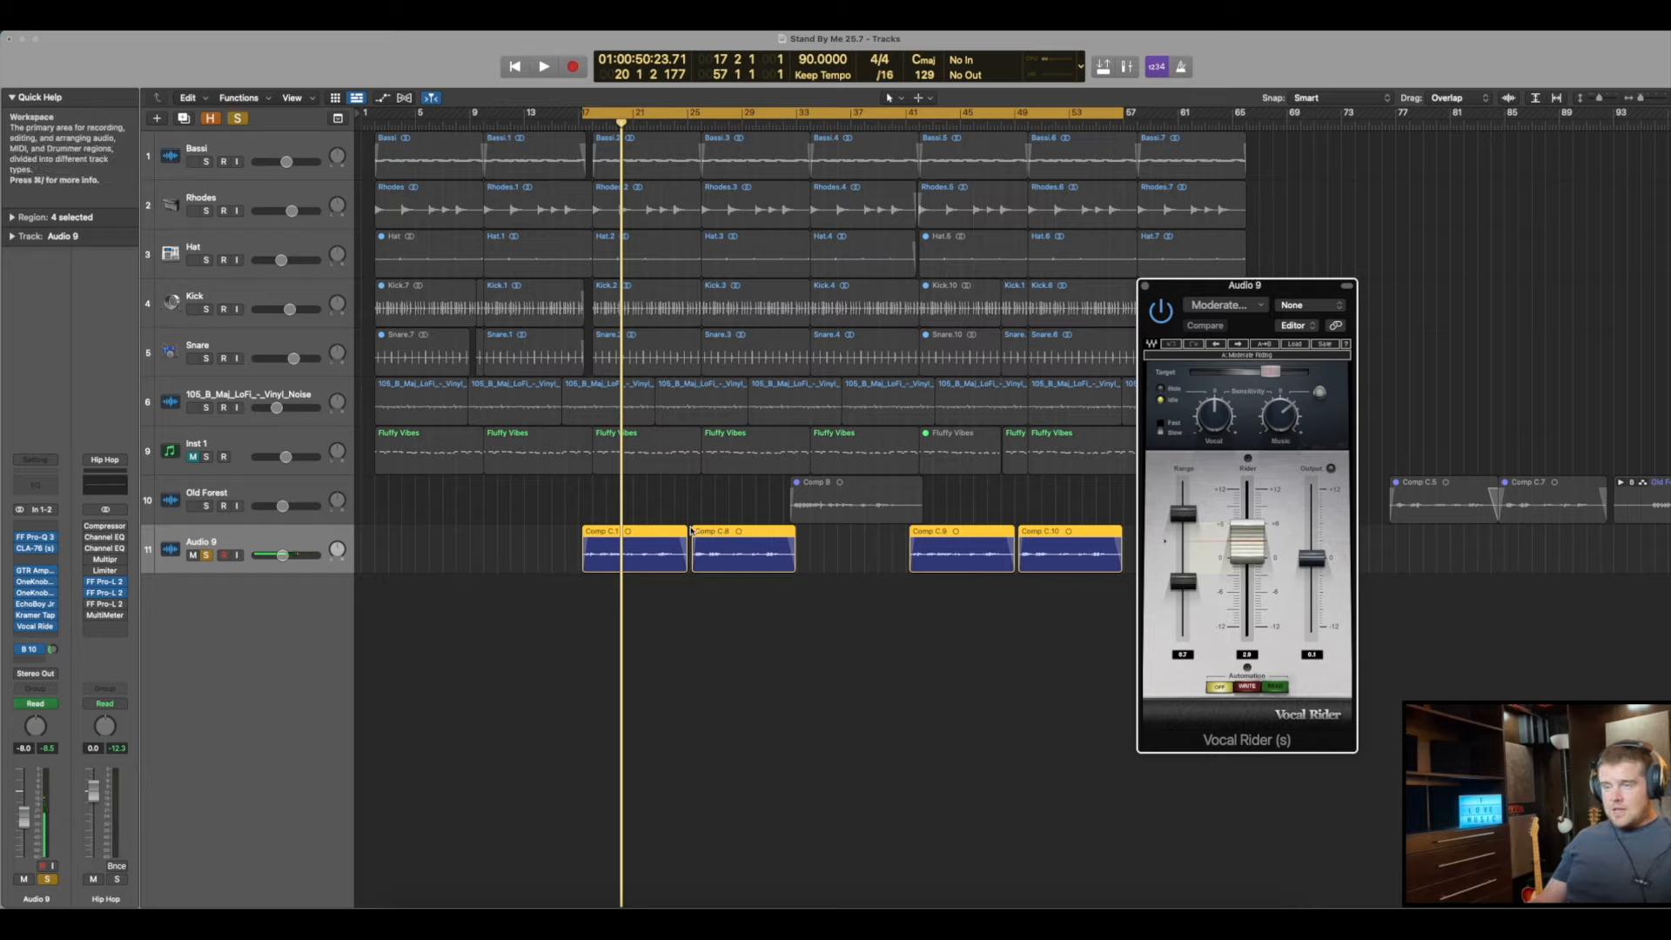
{"action": "left_click_drag", "start_coordinate": [1254, 287], "coordinate": [1254, 286]}
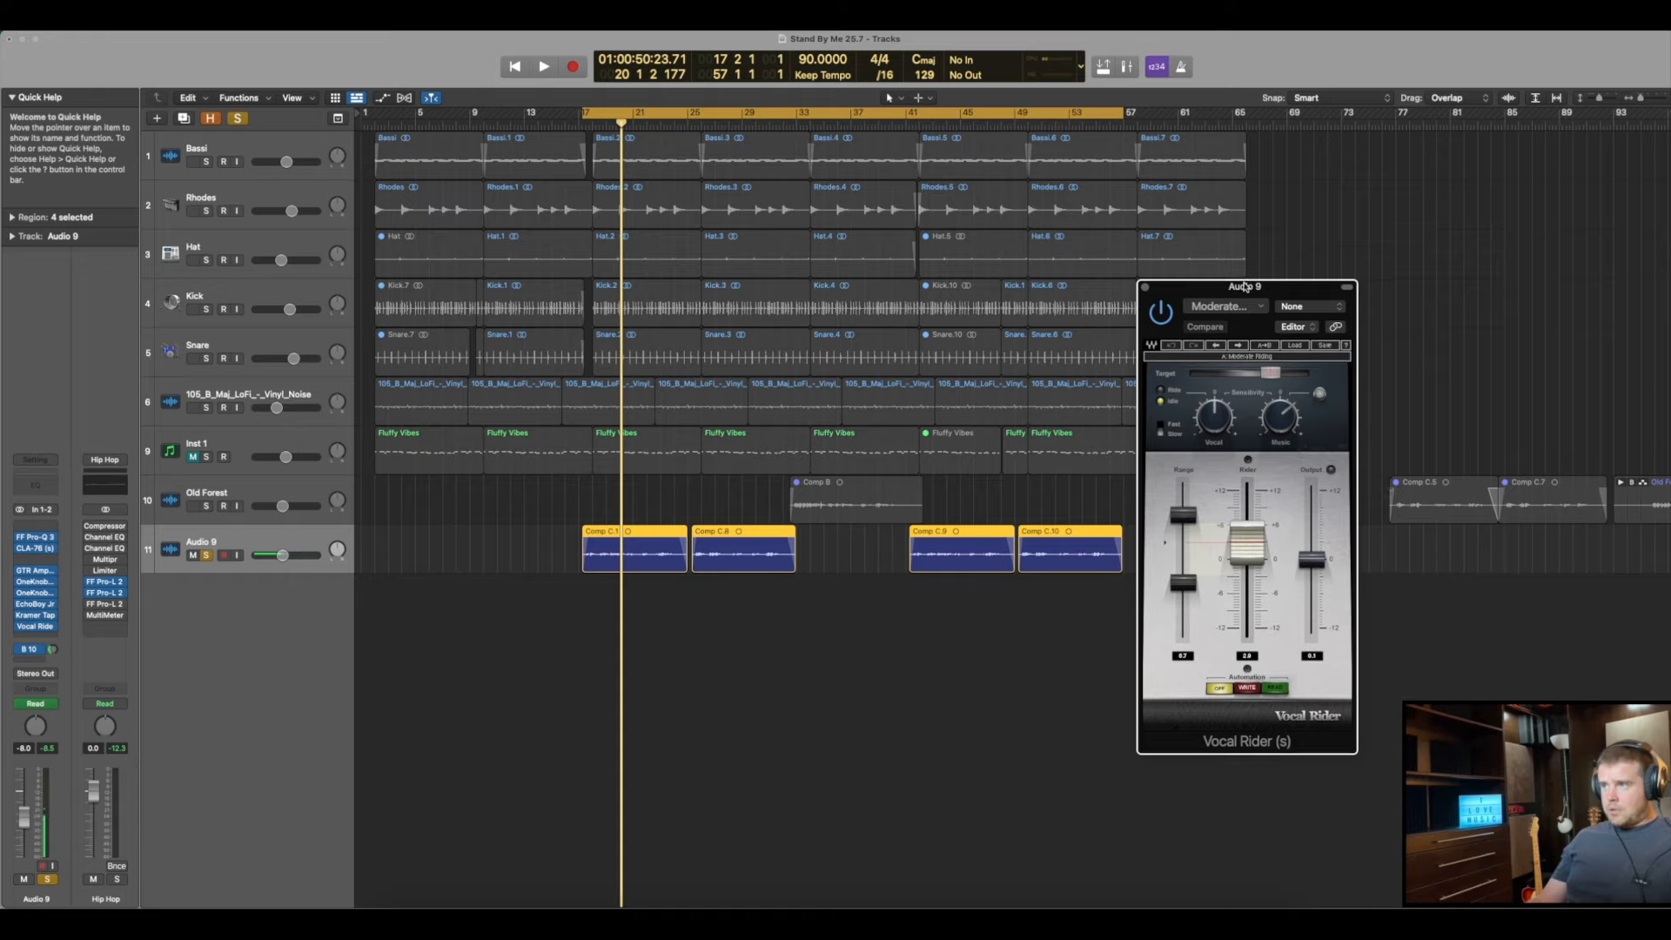
{"action": "left_click_drag", "start_coordinate": [1247, 279], "coordinate": [1247, 292]}
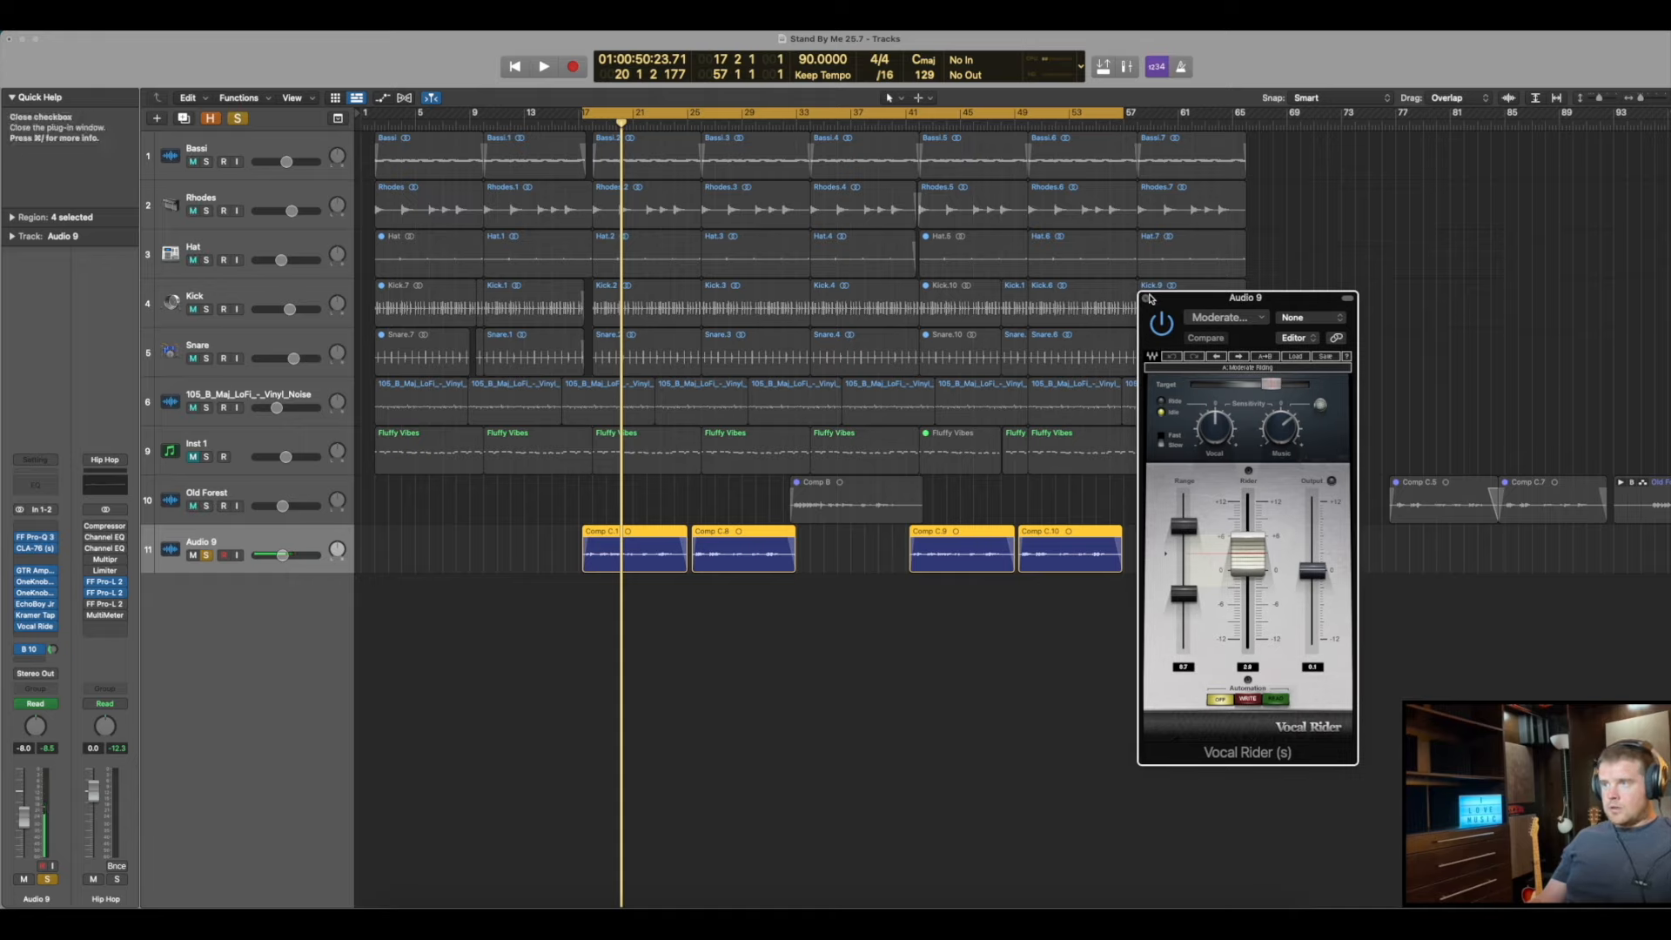
{"action": "left_click", "coordinate": [1146, 299]}
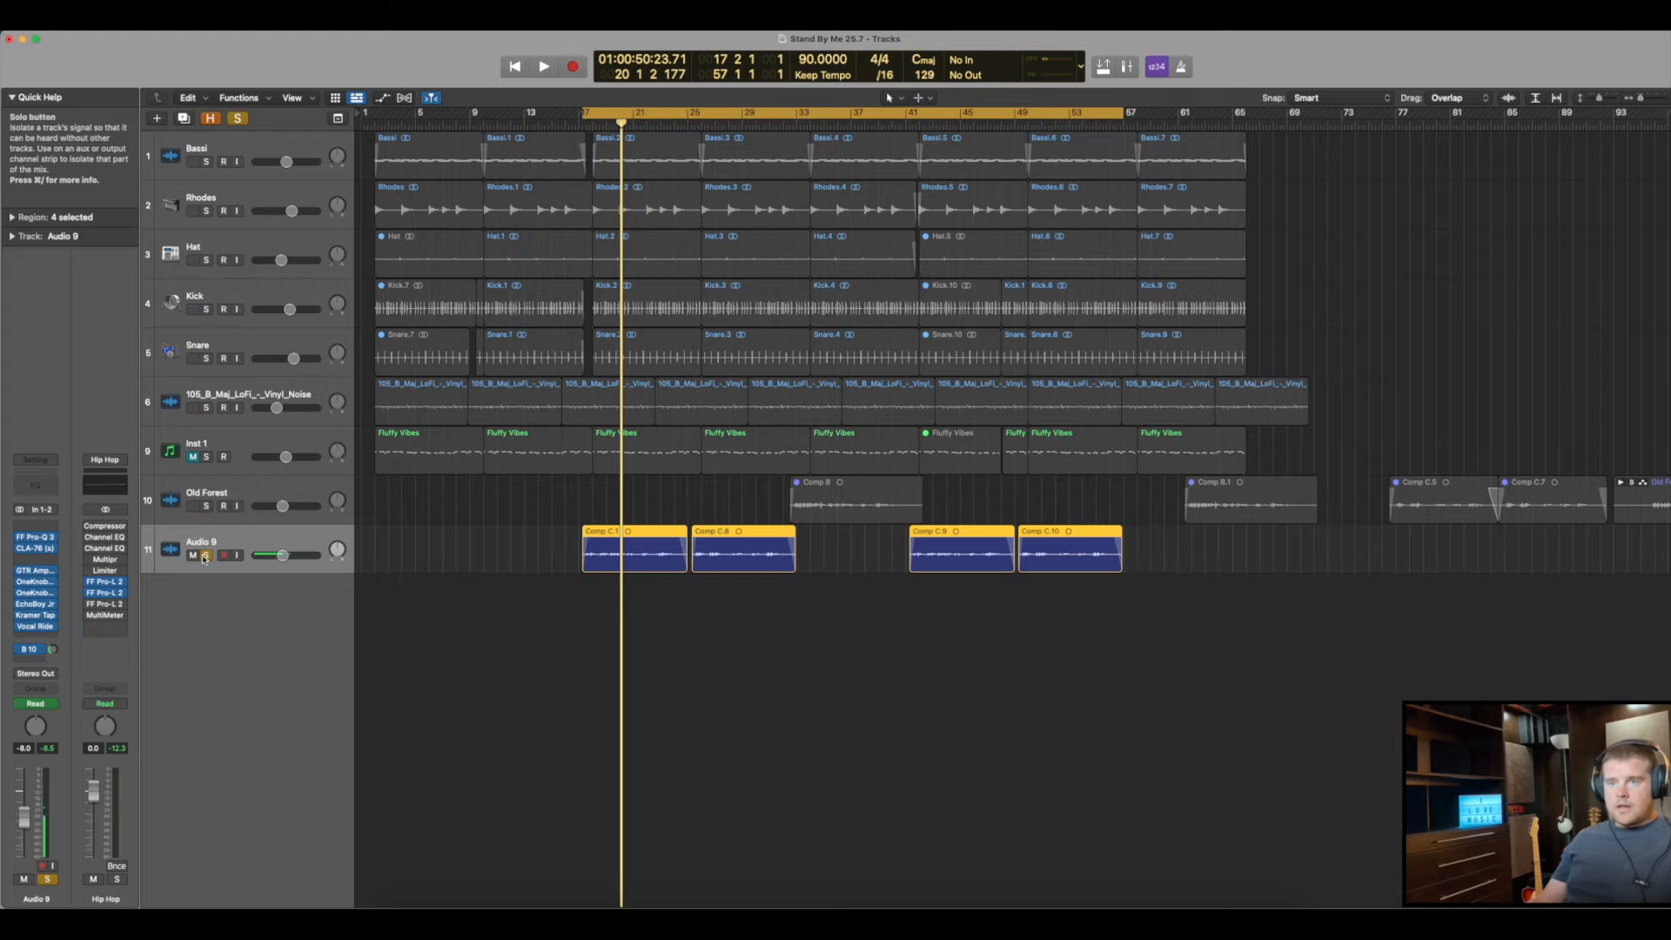
Play Audio 9 soloed, compare it with the full mix by switching the solo off and on again, and stop
{"action": "key", "text": "space"}
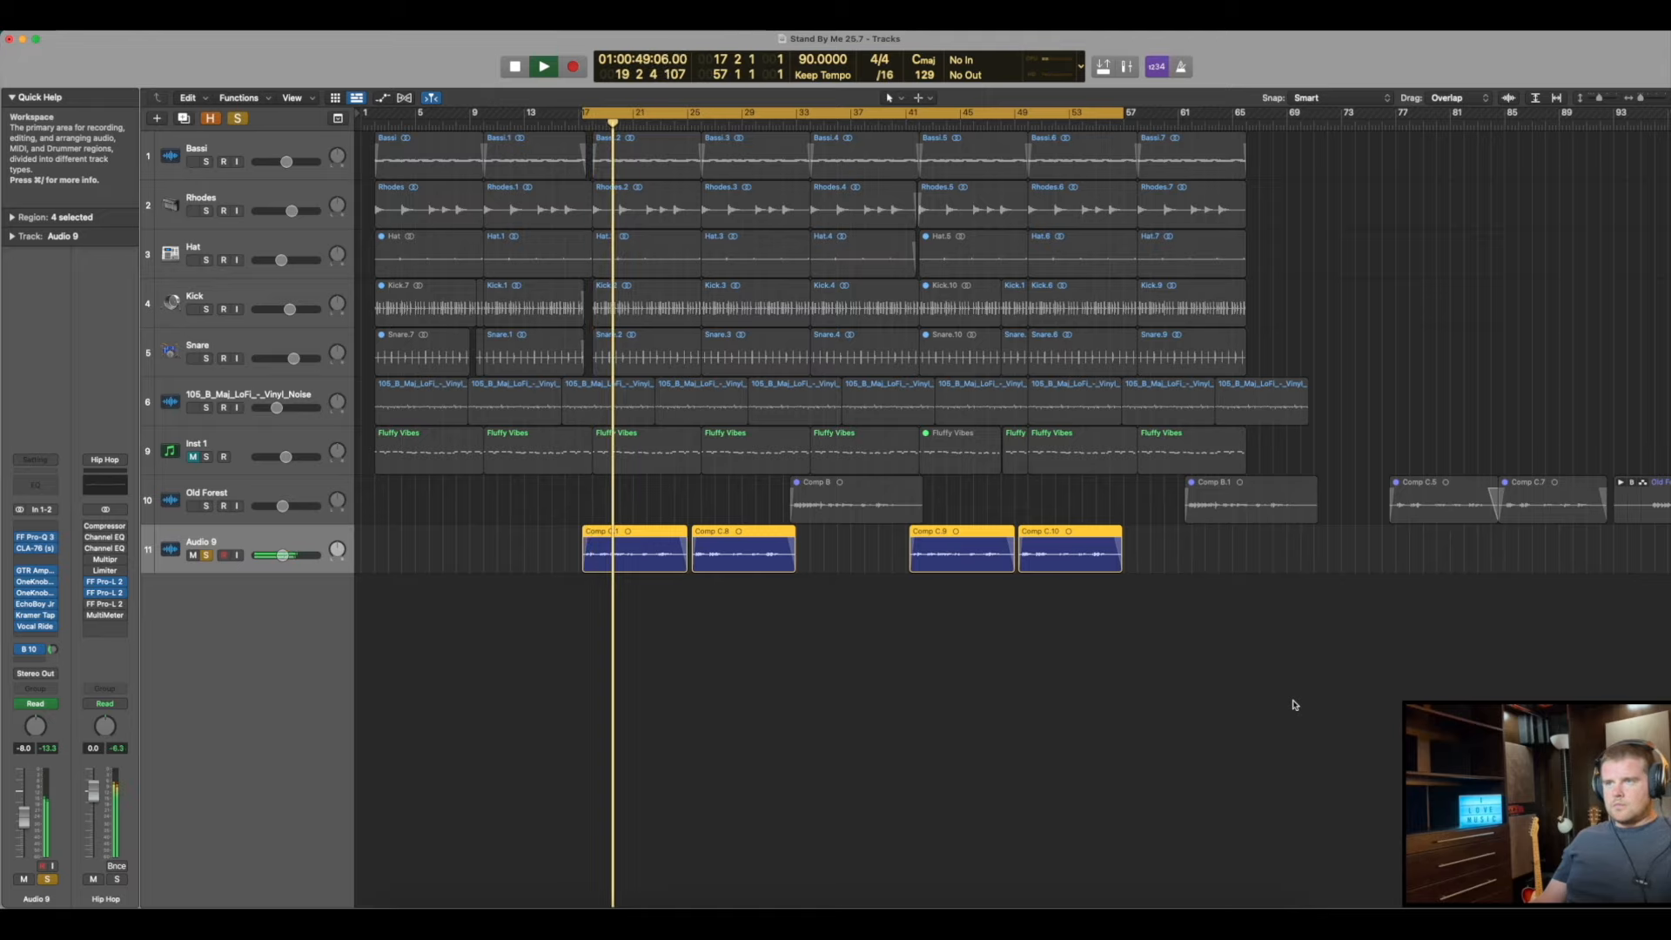
{"action": "left_click", "coordinate": [238, 118]}
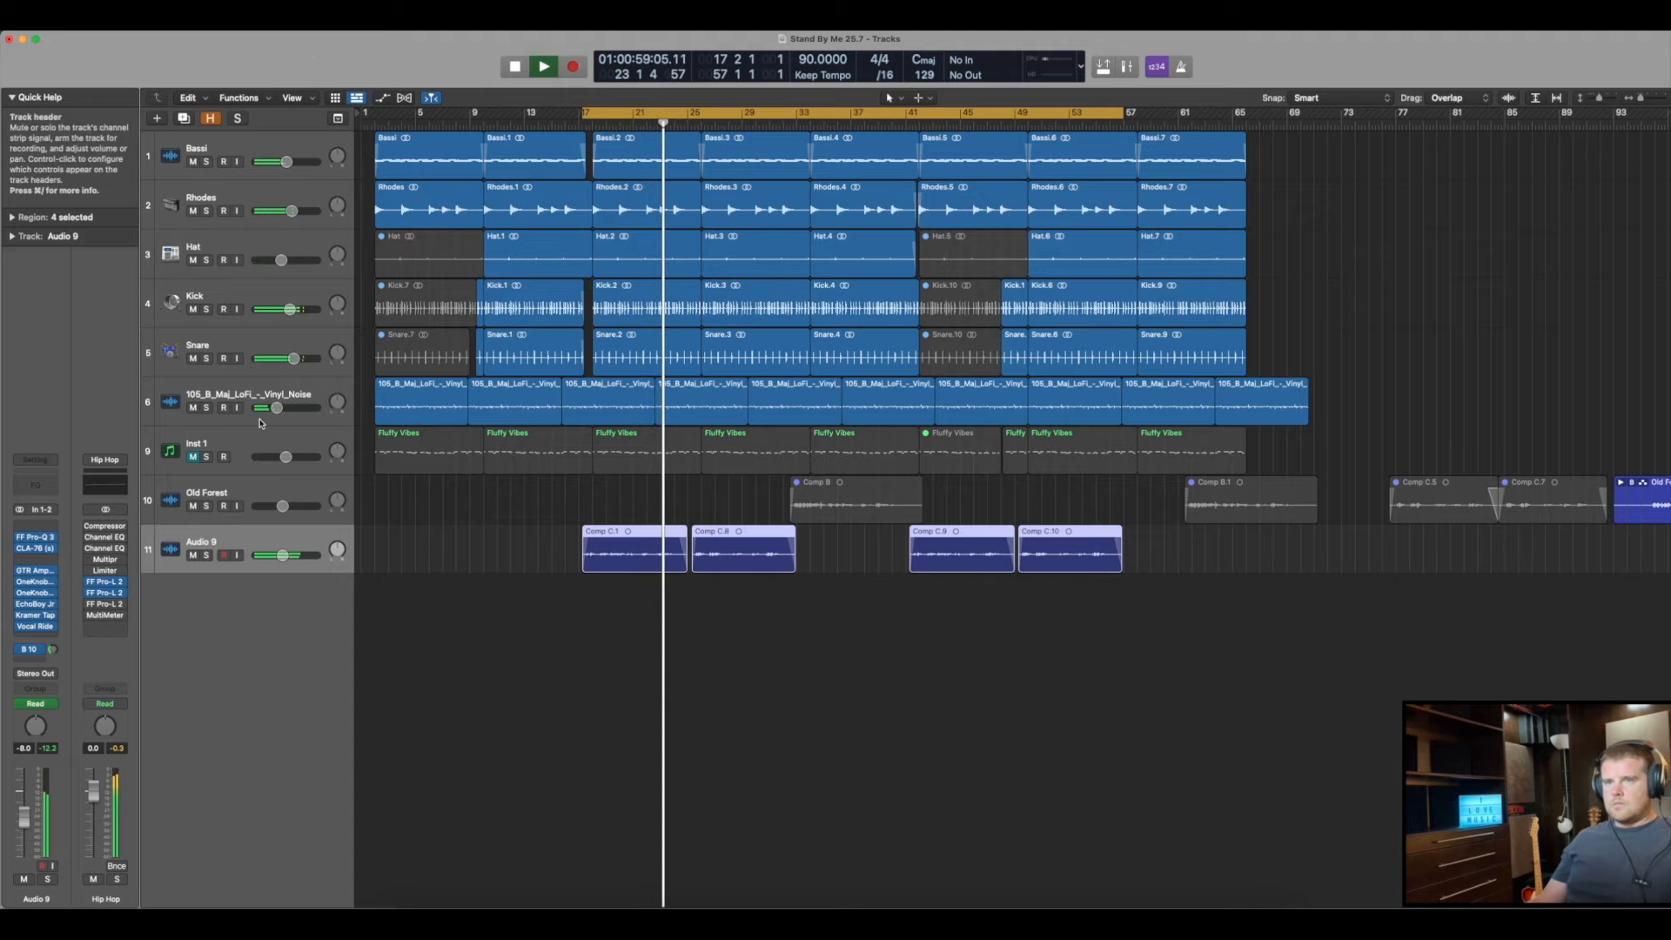
{"action": "left_click", "coordinate": [206, 555]}
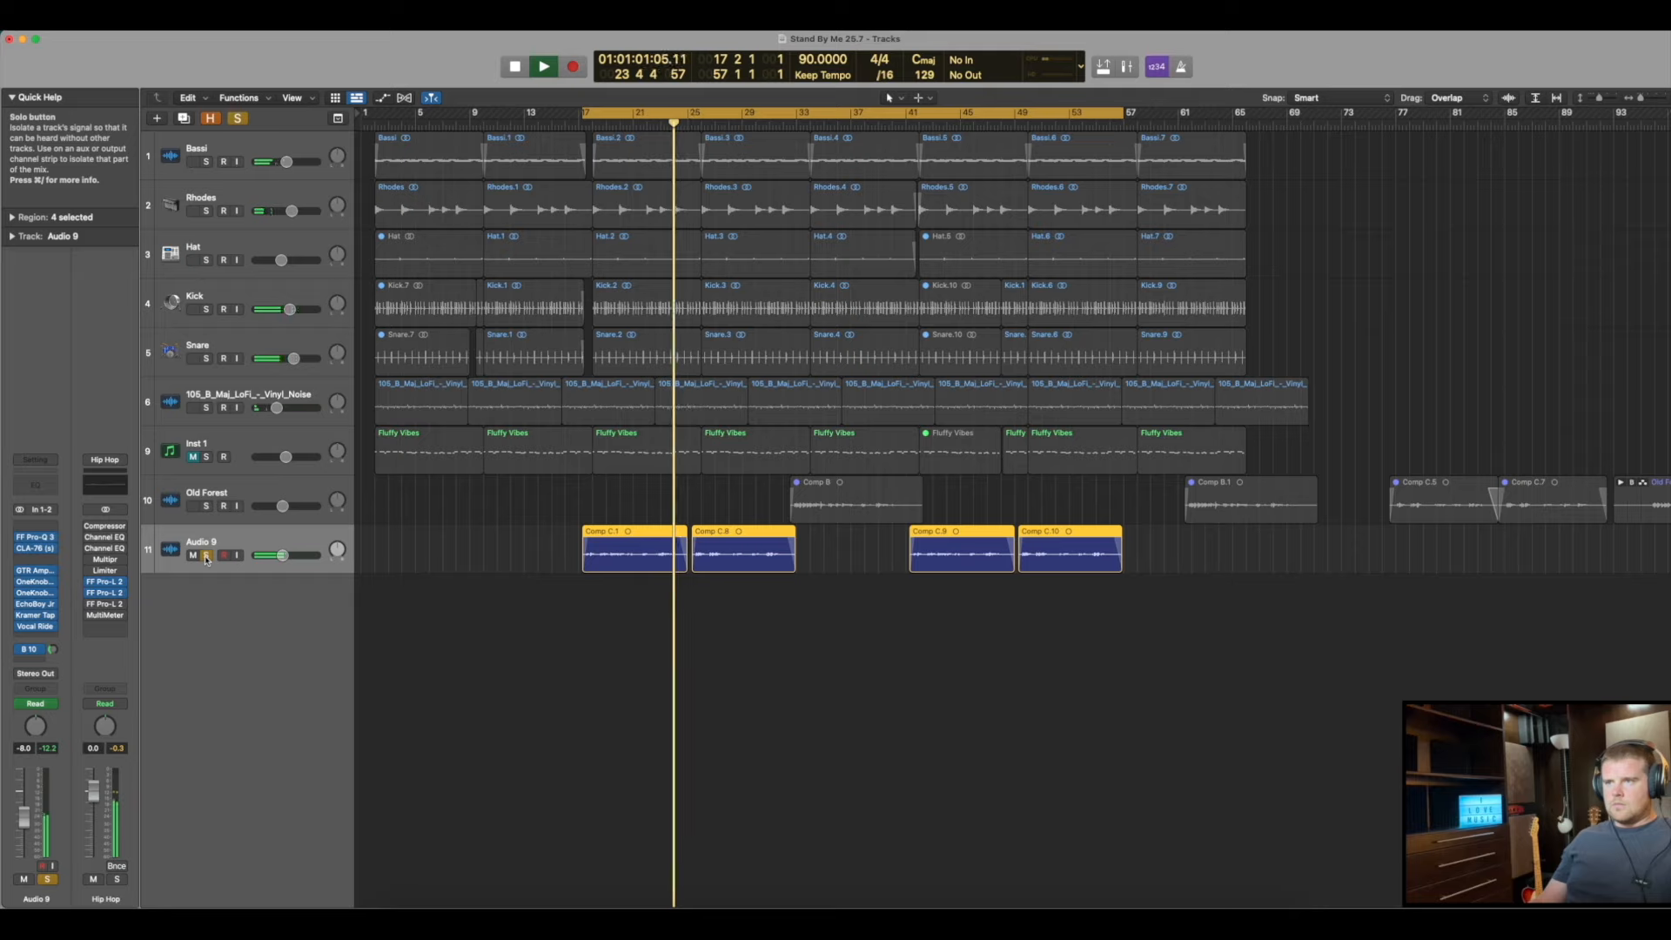
{"action": "key", "text": "space"}
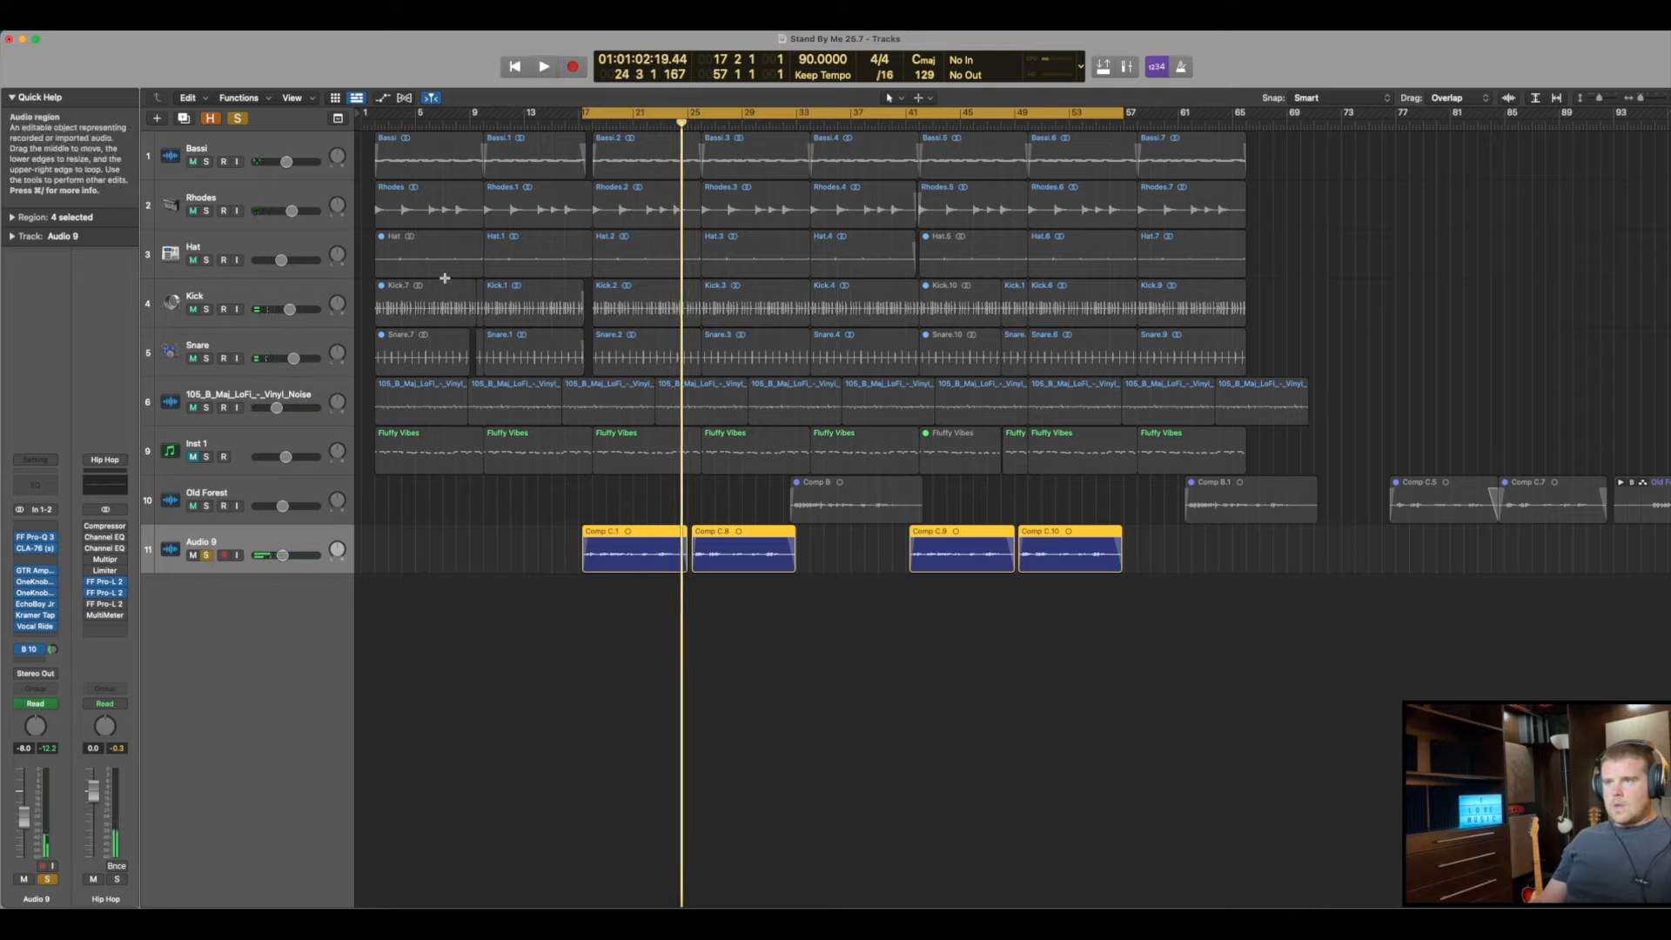
Close the Stand By Me 25.7 project without saving and open Stand By Me 4.1.logicx, continuing with the converted automation data
{"action": "left_click", "coordinate": [10, 40]}
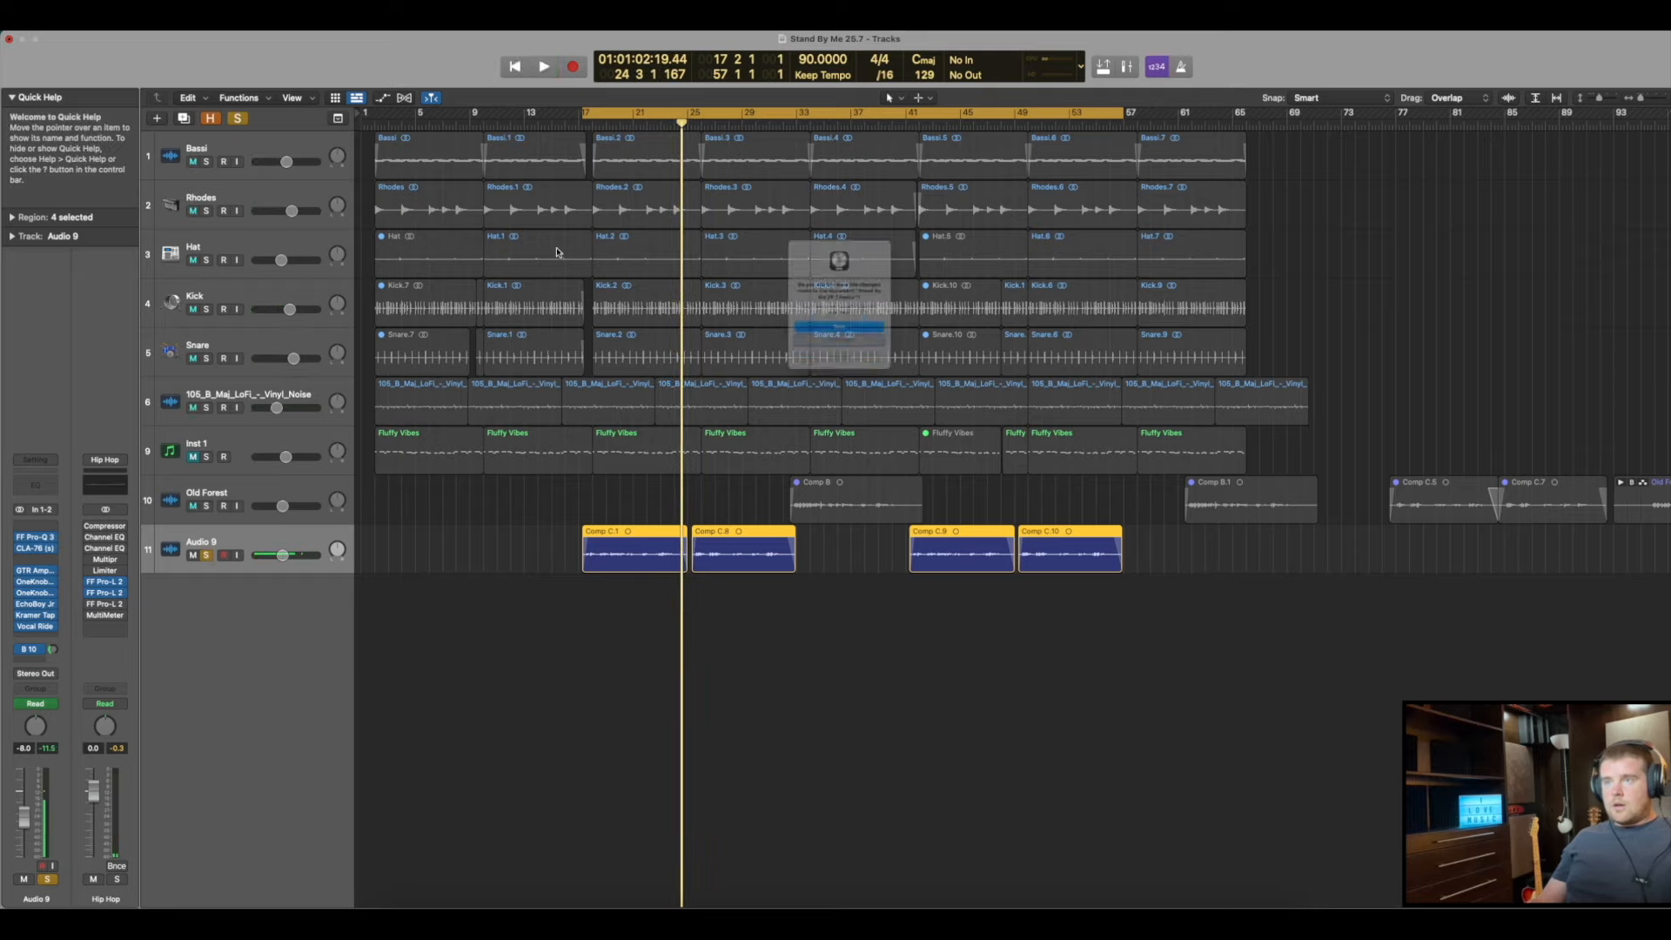
{"action": "left_click", "coordinate": [884, 364]}
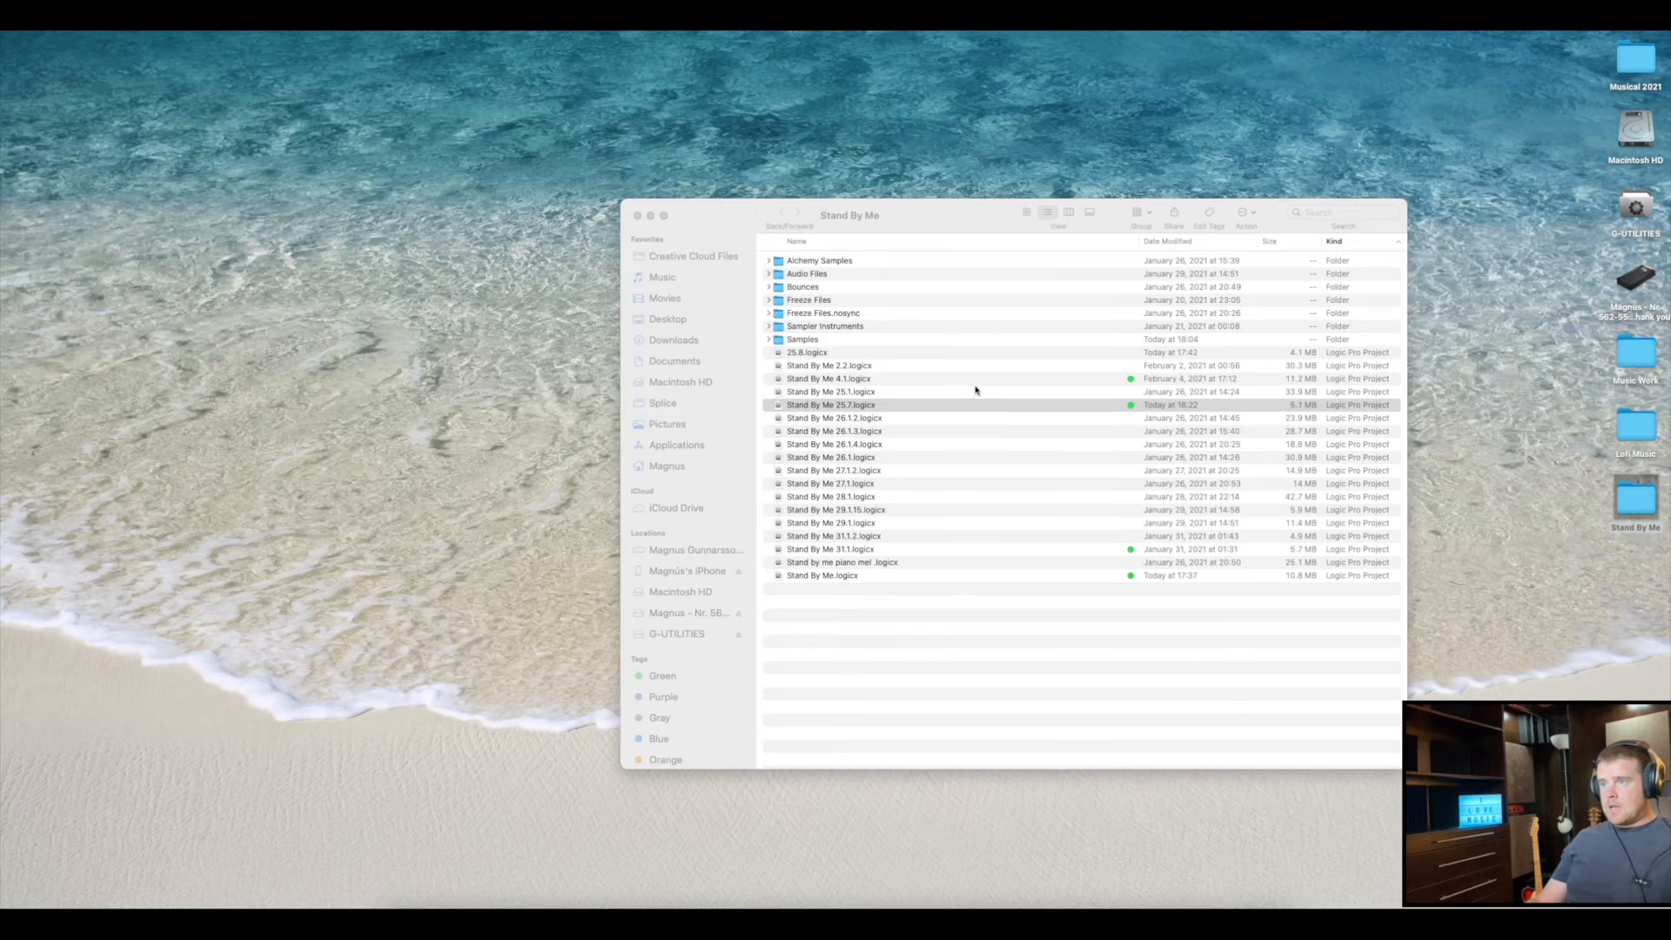
{"action": "double_click", "coordinate": [980, 381]}
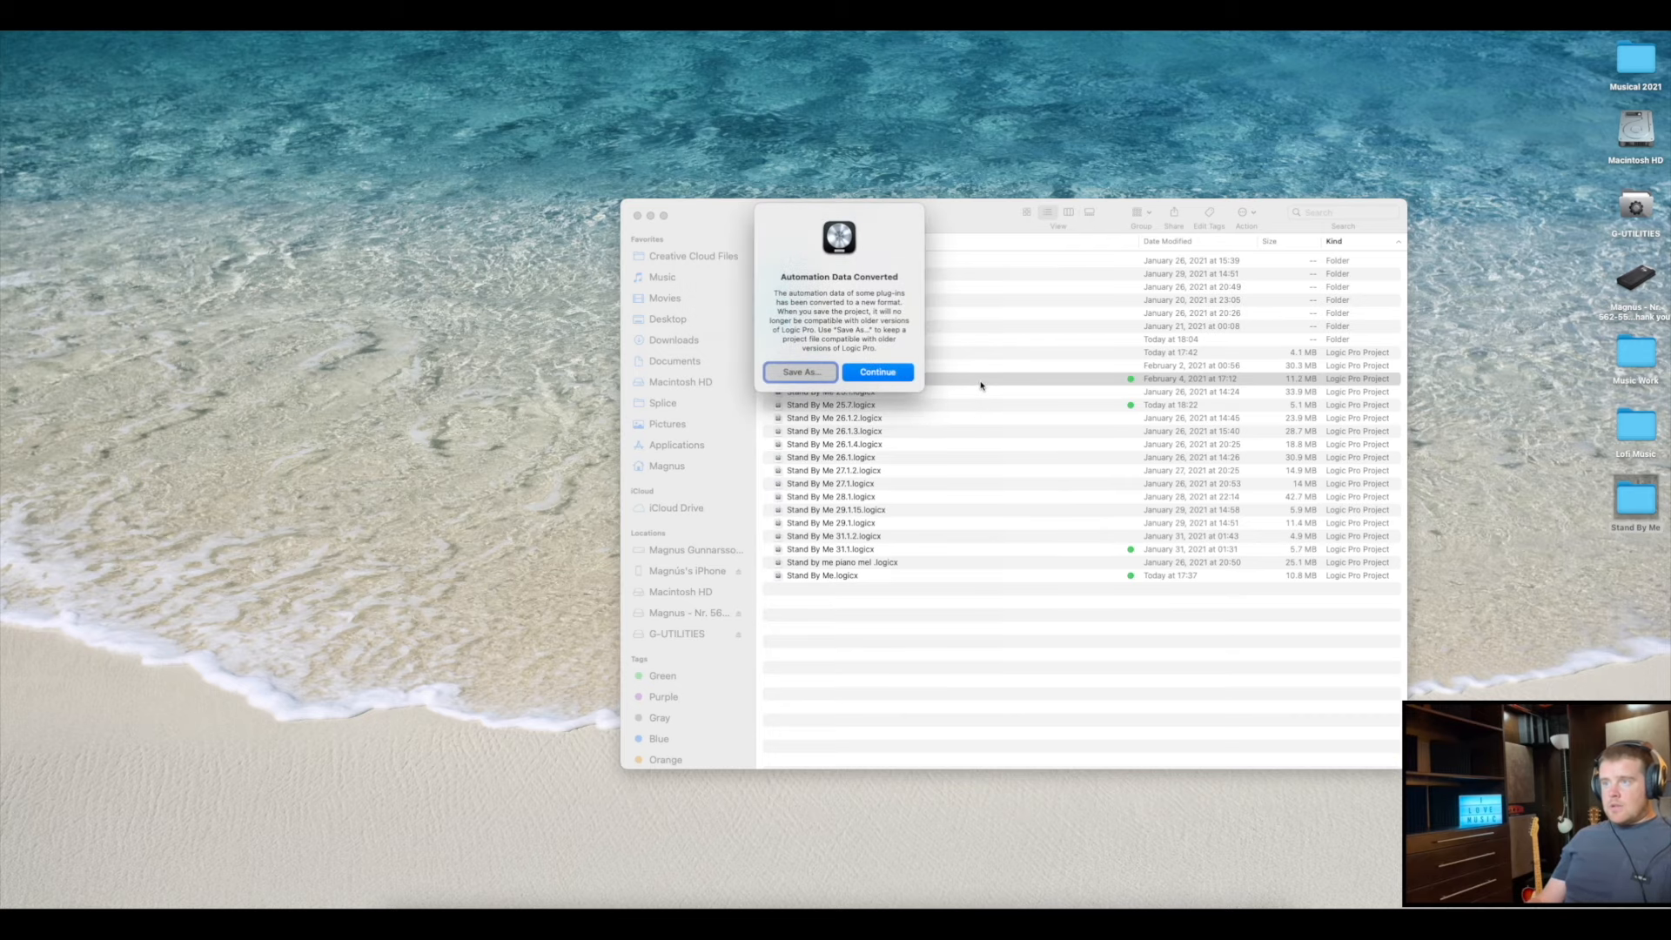
{"action": "left_click", "coordinate": [875, 373]}
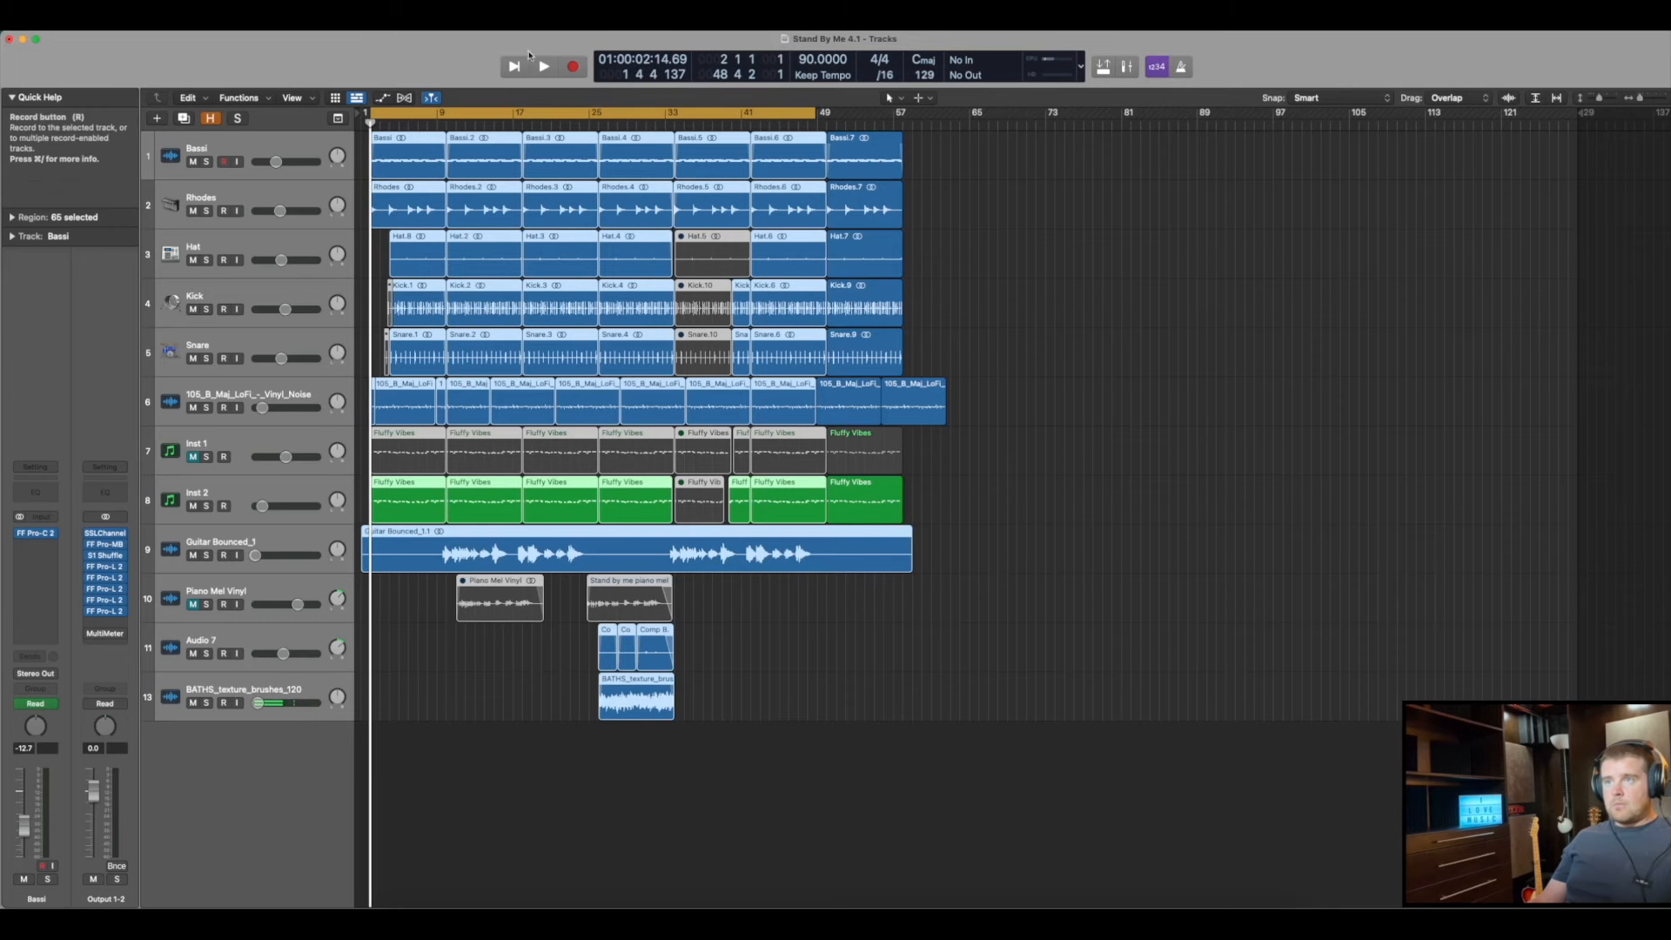
Fit the whole arrangement in the Tracks window with no regions selected and collapse the Quick Help area
{"action": "key", "text": "z"}
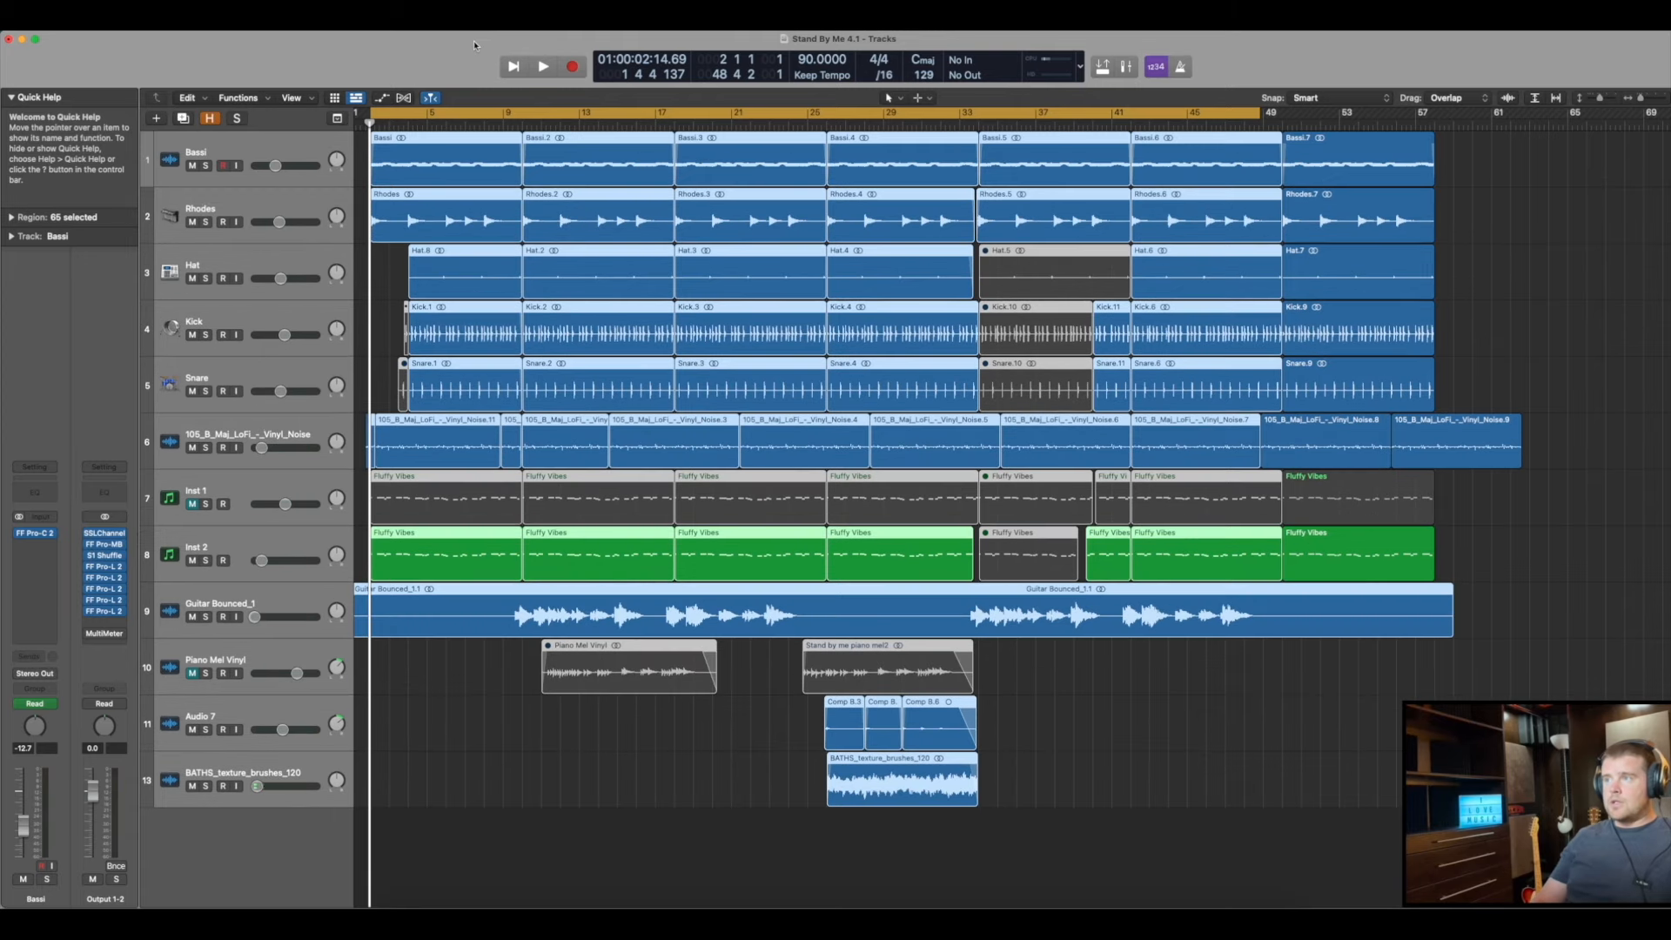
{"action": "left_click", "coordinate": [1352, 824]}
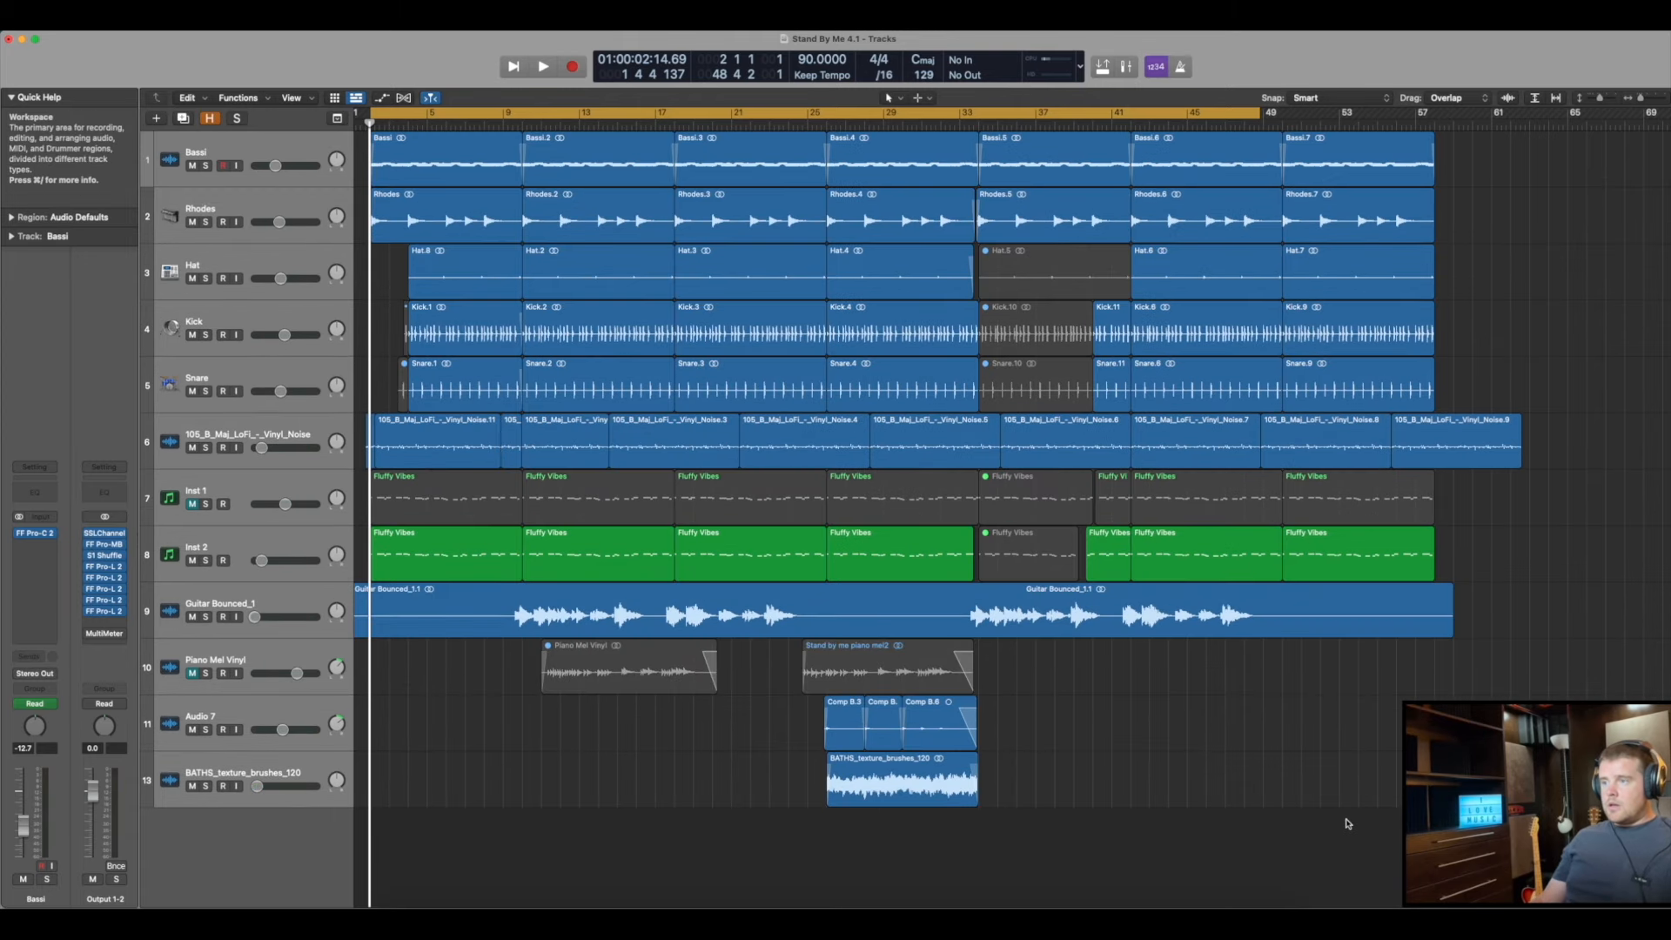
{"action": "left_click", "coordinate": [9, 98]}
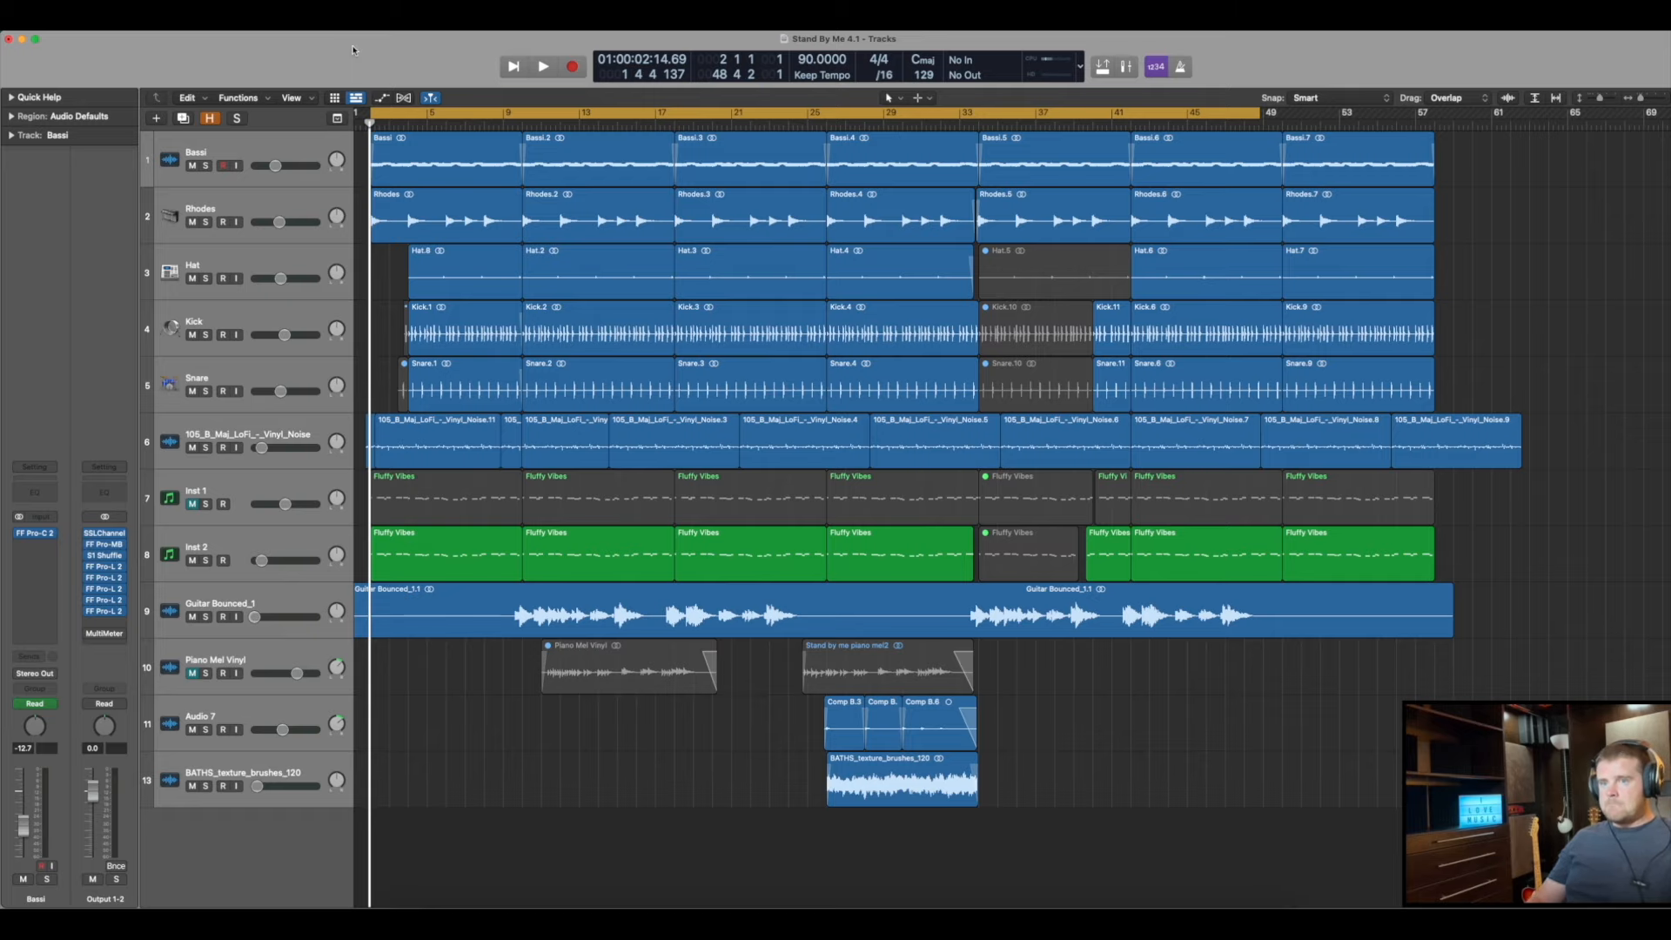
{"action": "key", "text": "super+Right"}
{"action": "key", "text": "super+Left"}
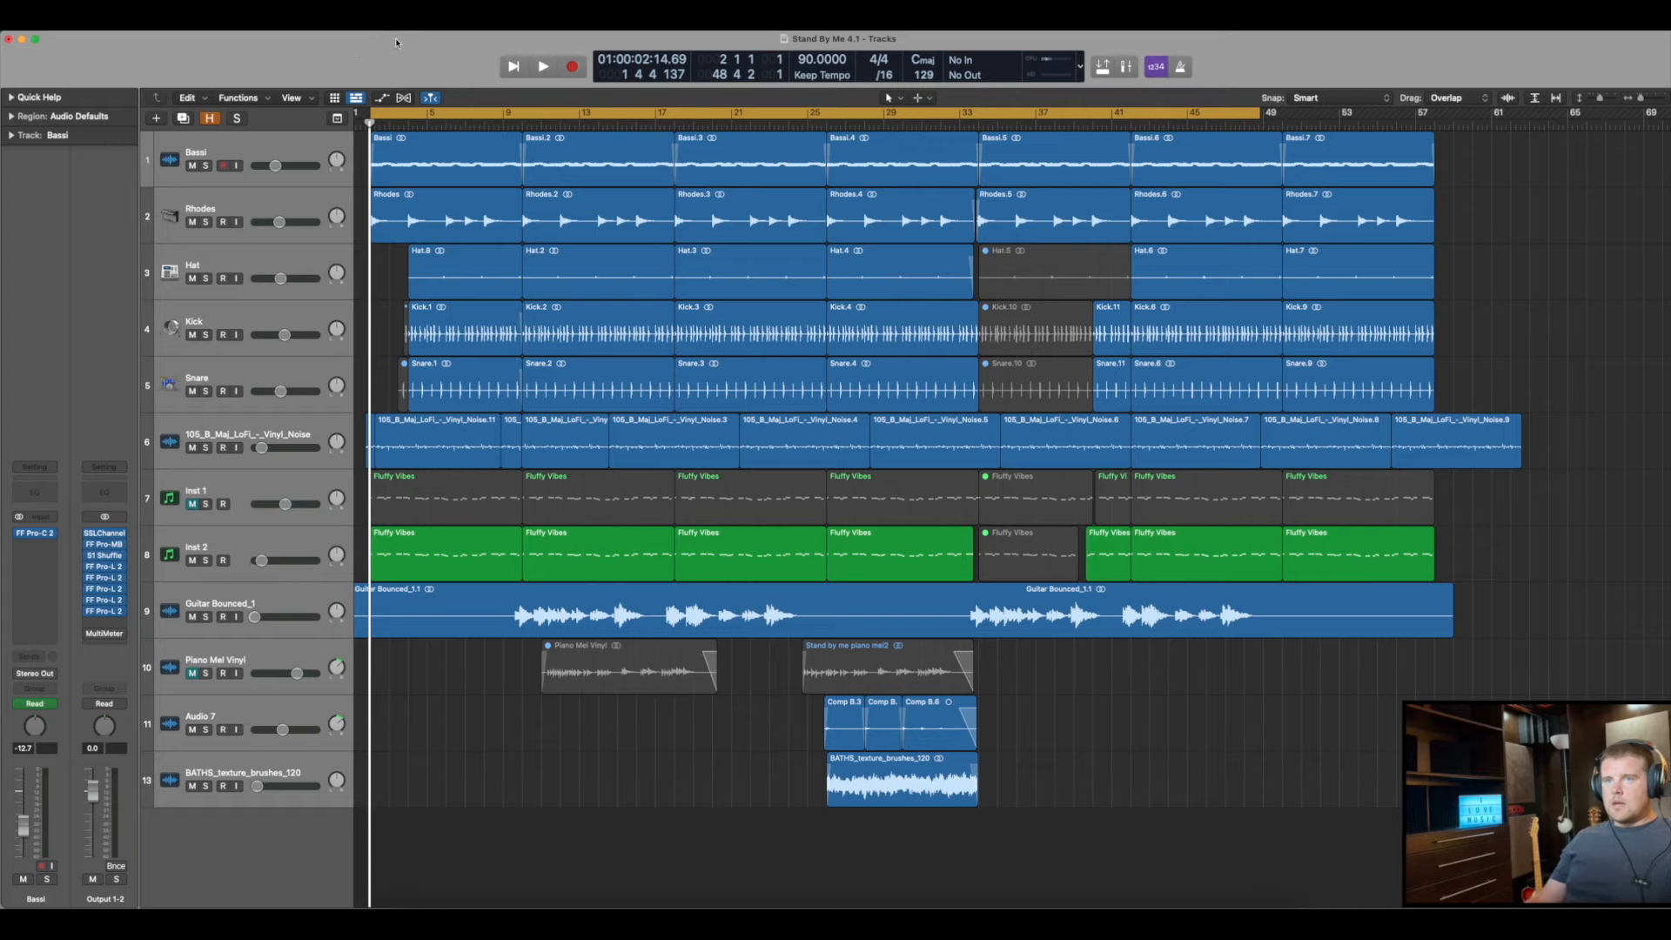
Show the SSLChannel on Output 1-2, close it, and open the output's FF Pro-MB
{"action": "left_click", "coordinate": [107, 534]}
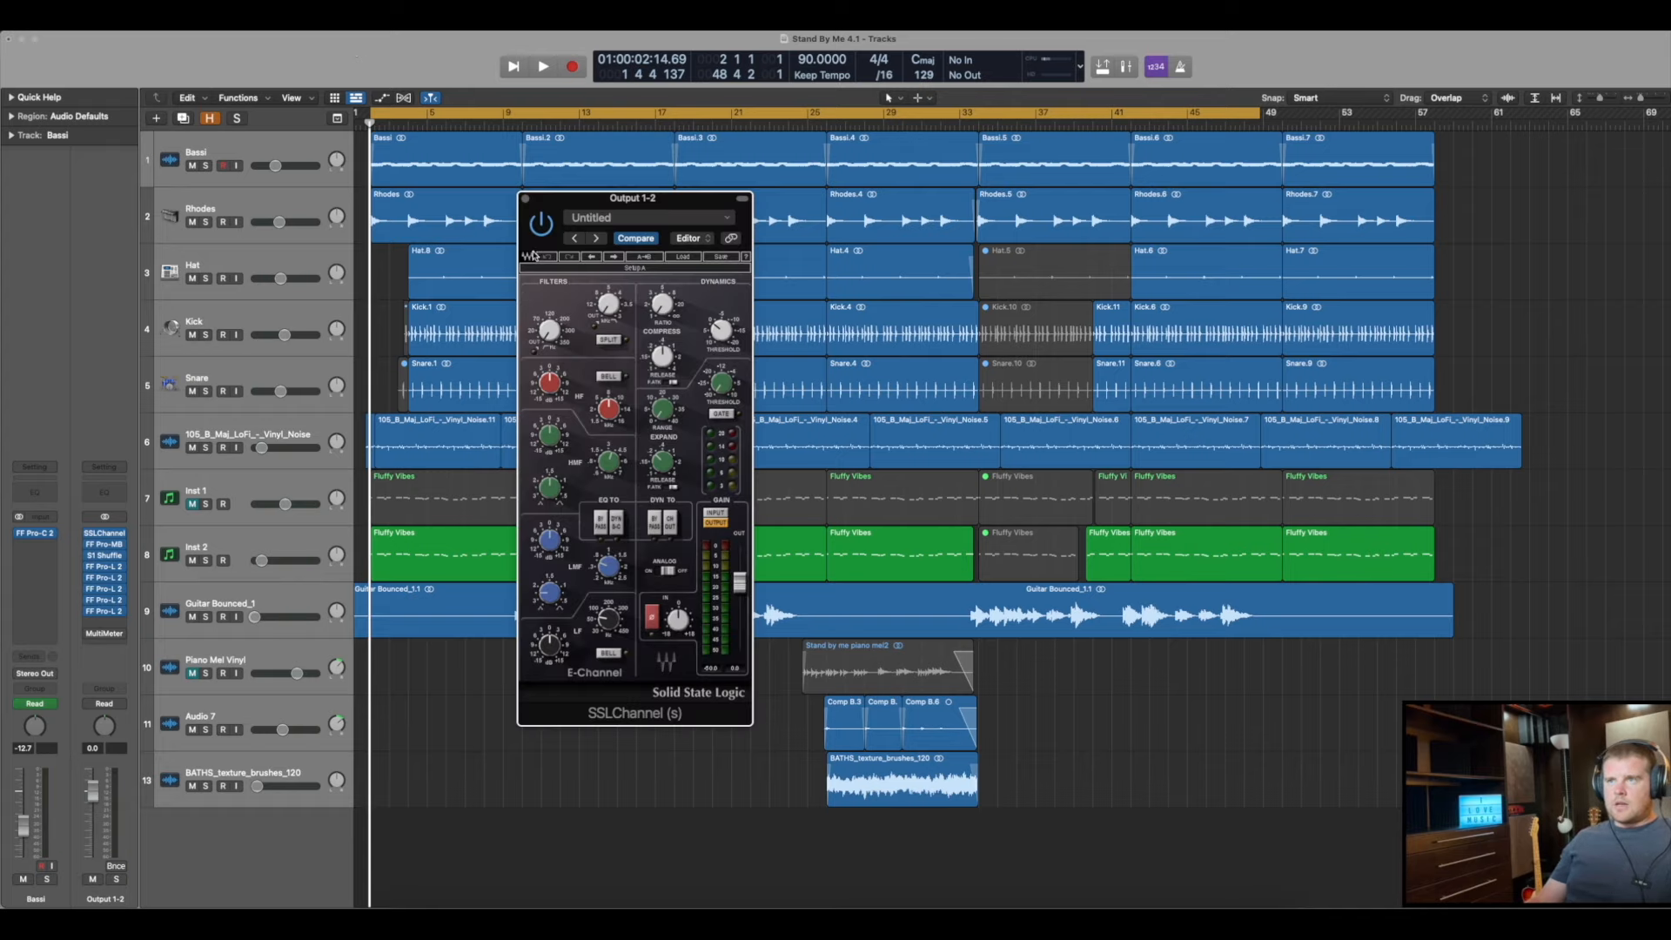
{"action": "left_click", "coordinate": [525, 199]}
{"action": "left_click", "coordinate": [112, 547]}
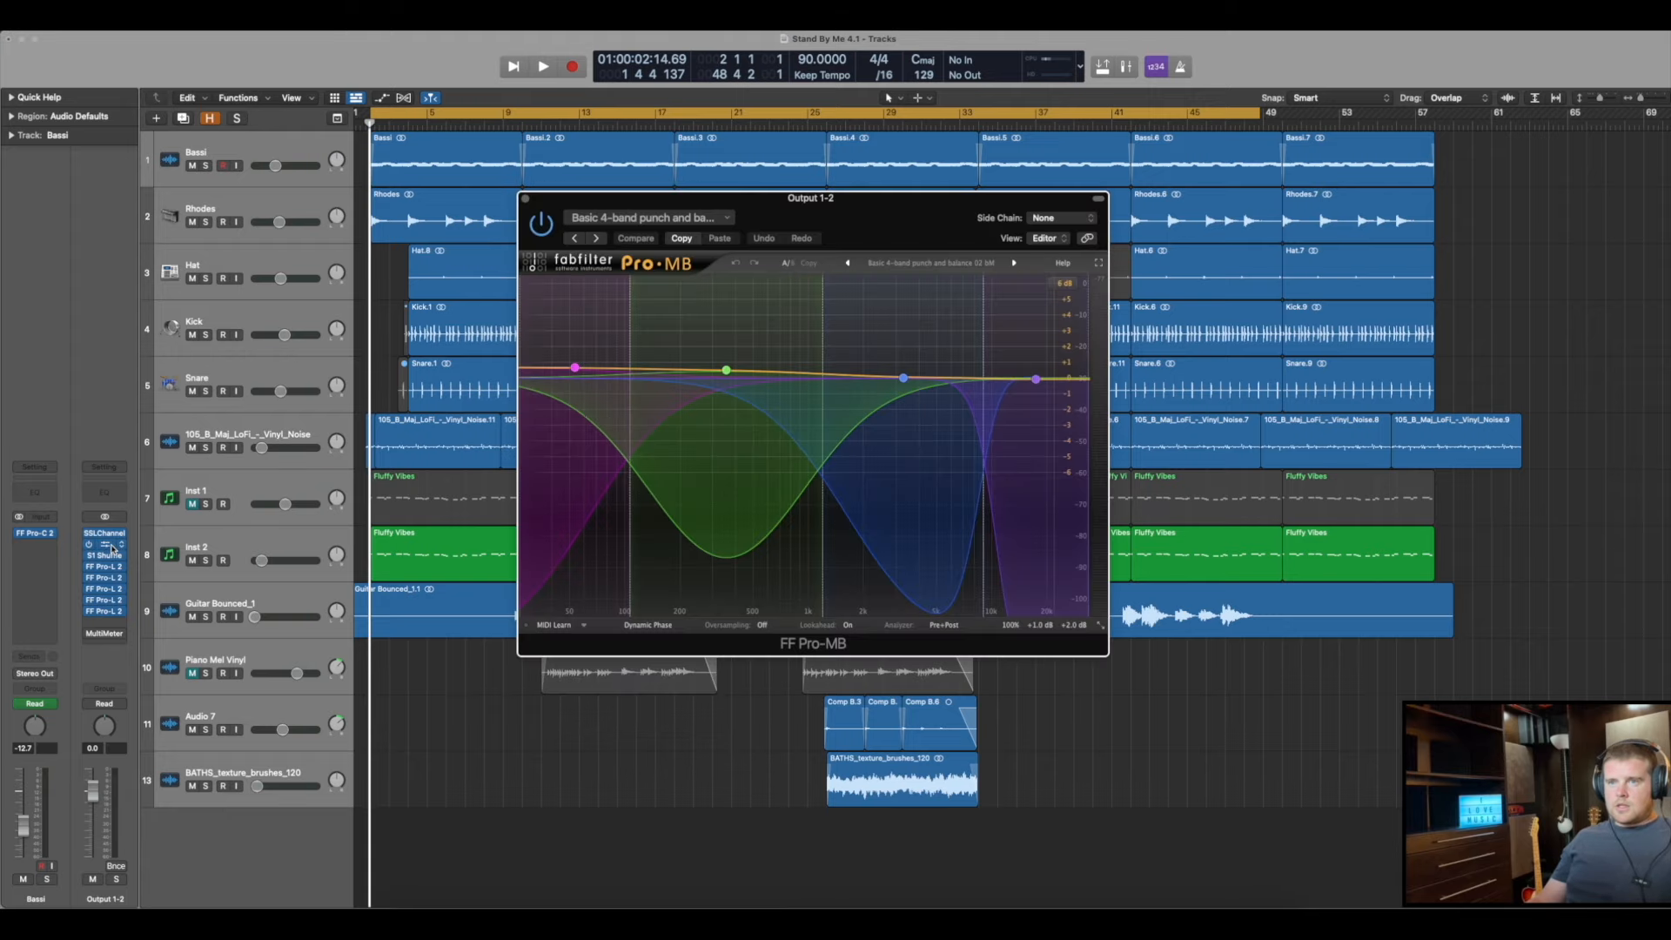
{"action": "left_click_drag", "start_coordinate": [939, 207], "coordinate": [936, 218]}
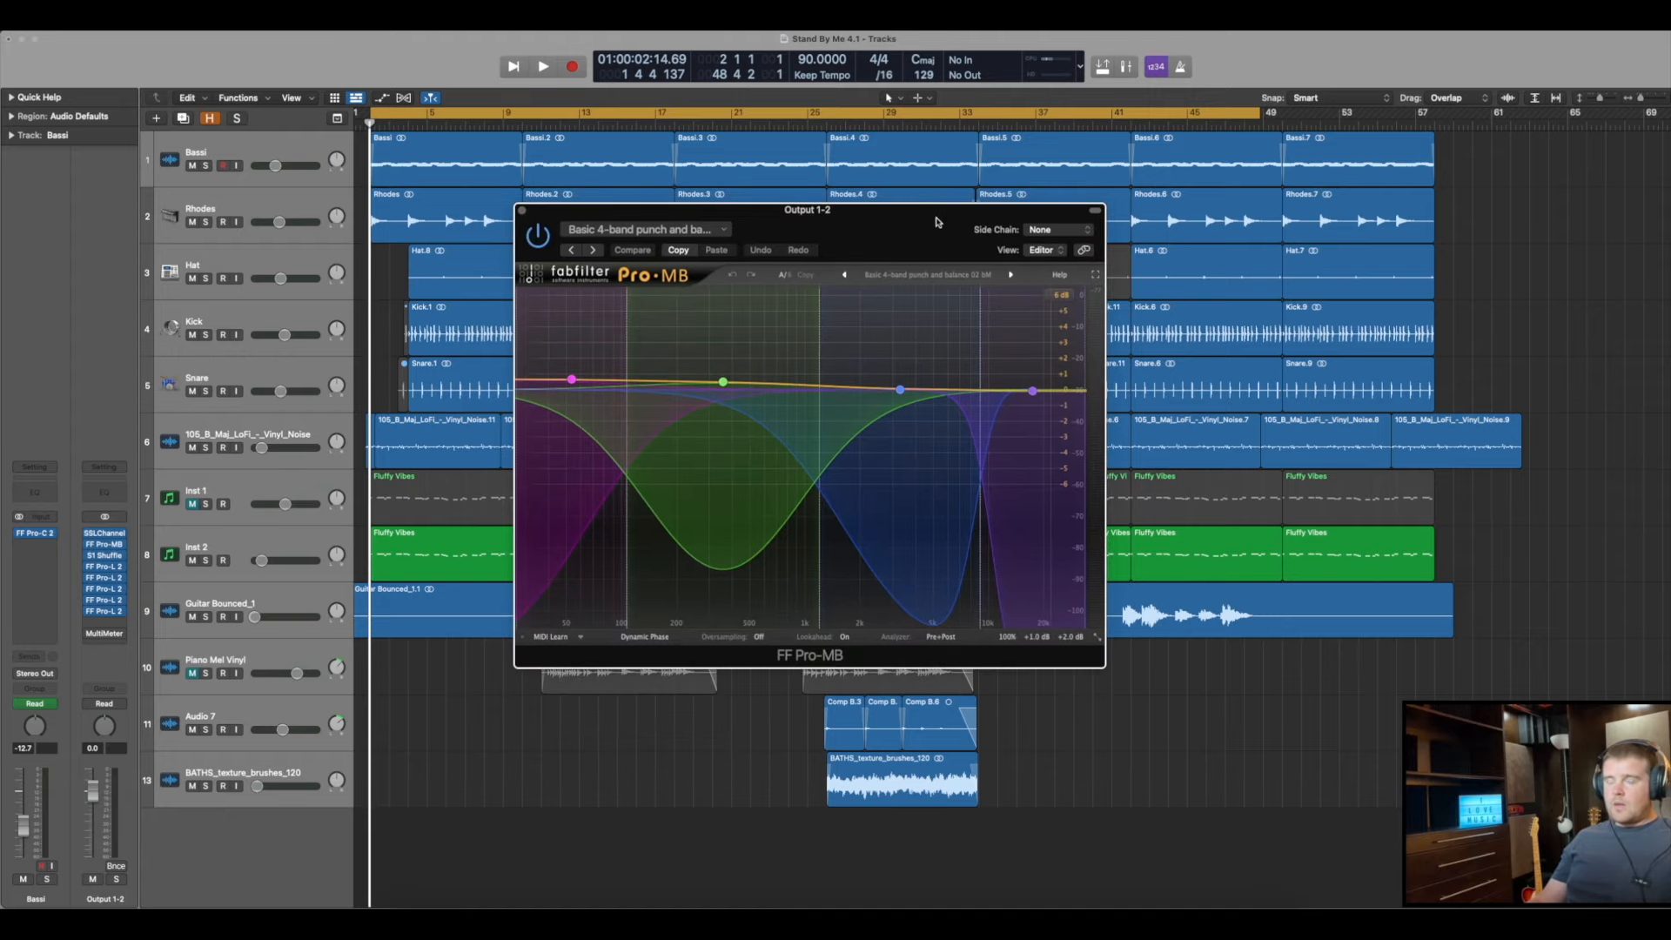
Show the Pro-MB's Mastering presets, pointing out Basic 4-band punch and balance 02 bM, and close the plug-in
{"action": "left_click", "coordinate": [919, 274]}
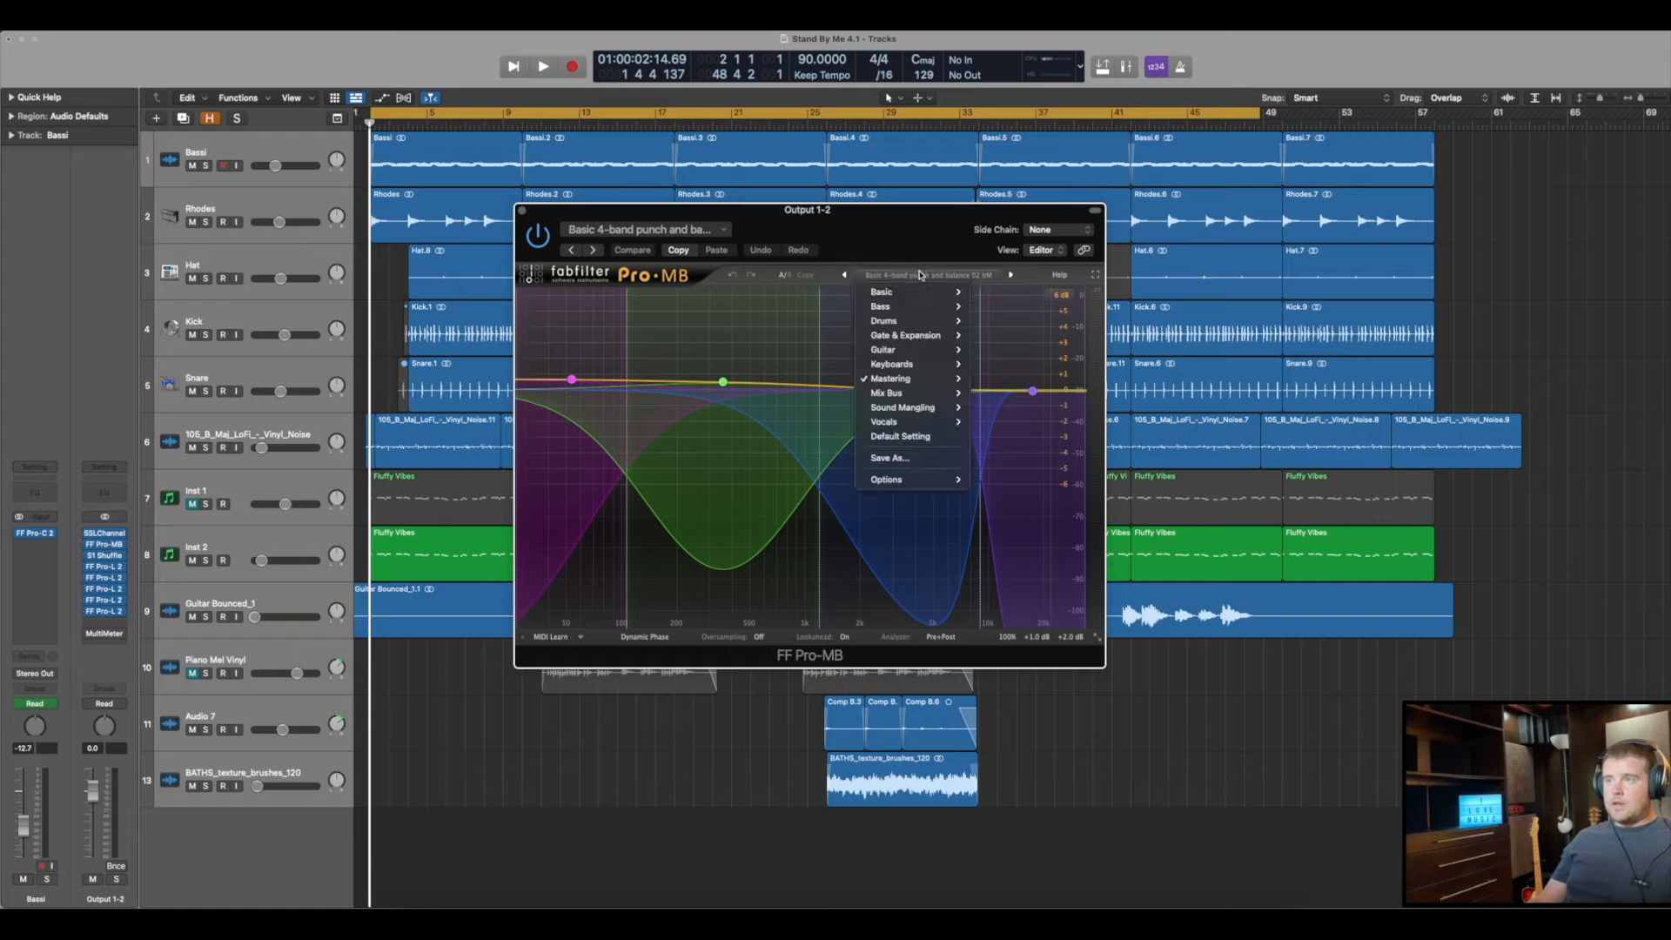
{"action": "mouse_move", "coordinate": [900, 383]}
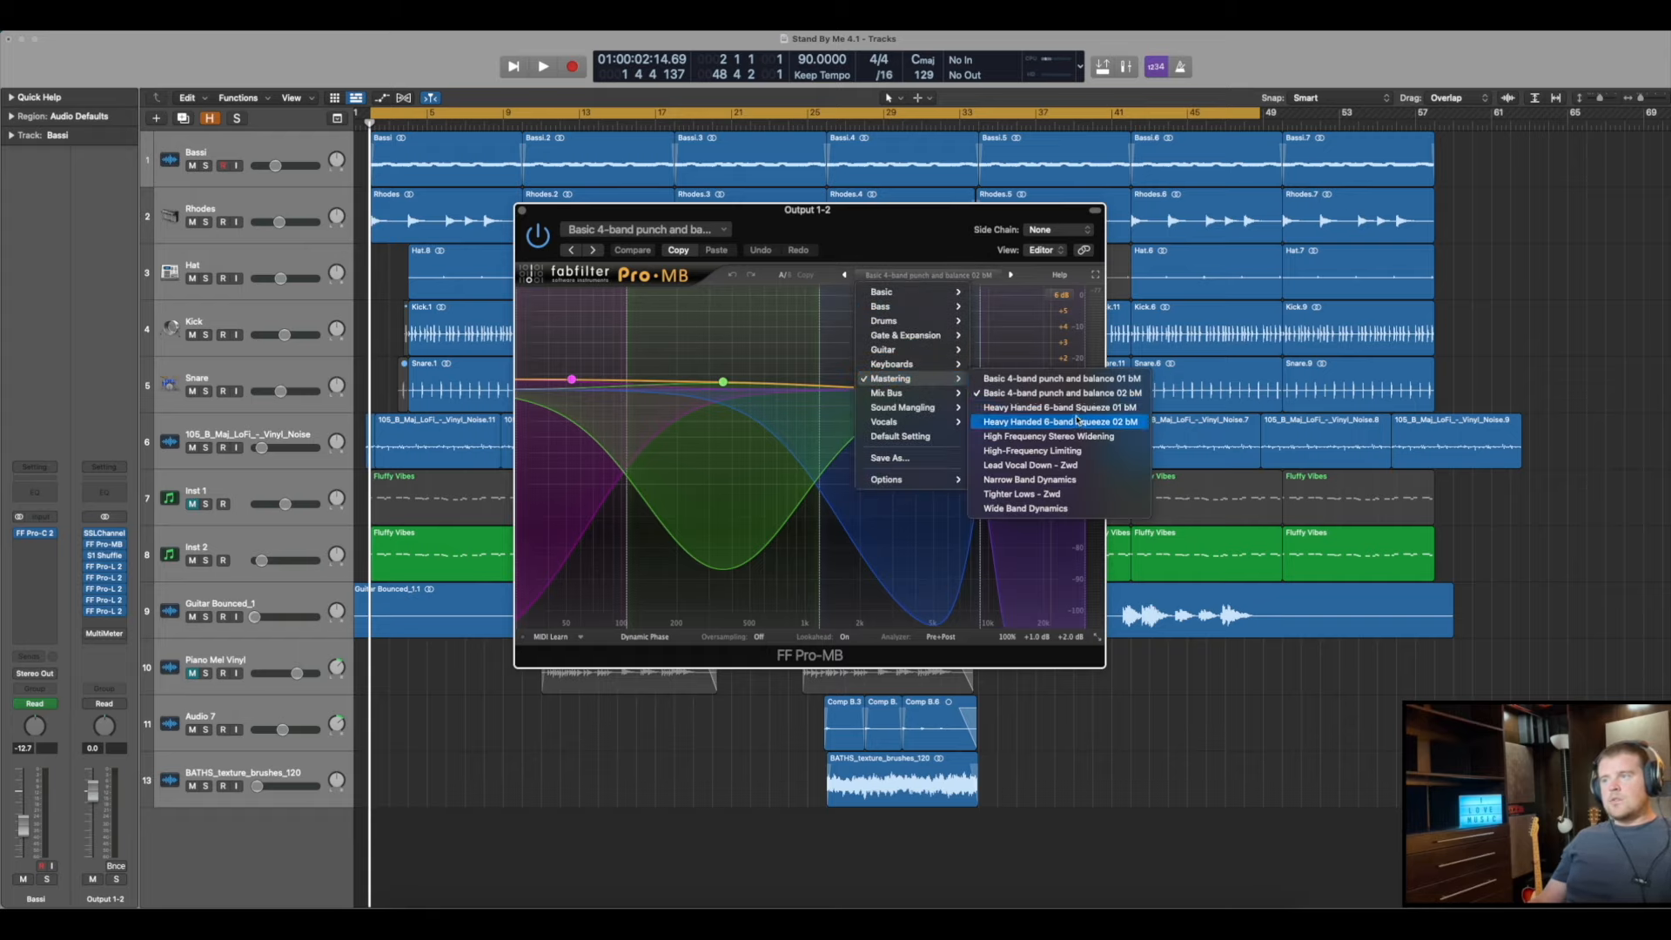
{"action": "left_click", "coordinate": [886, 215]}
{"action": "left_click", "coordinate": [955, 274]}
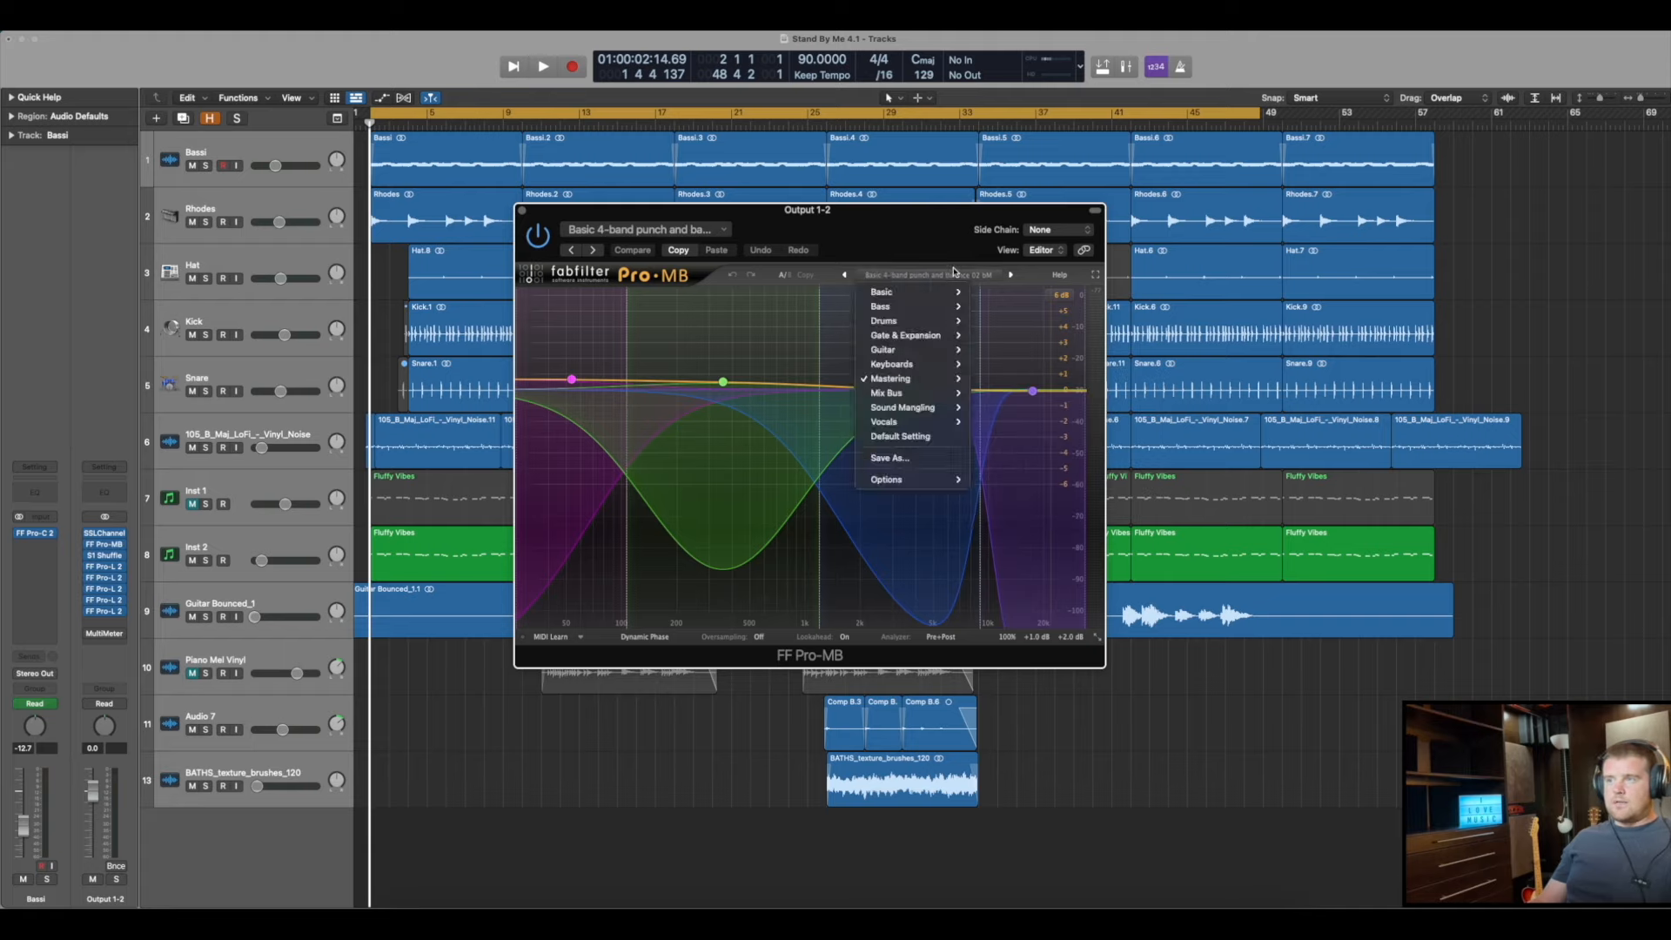
{"action": "mouse_move", "coordinate": [909, 379]}
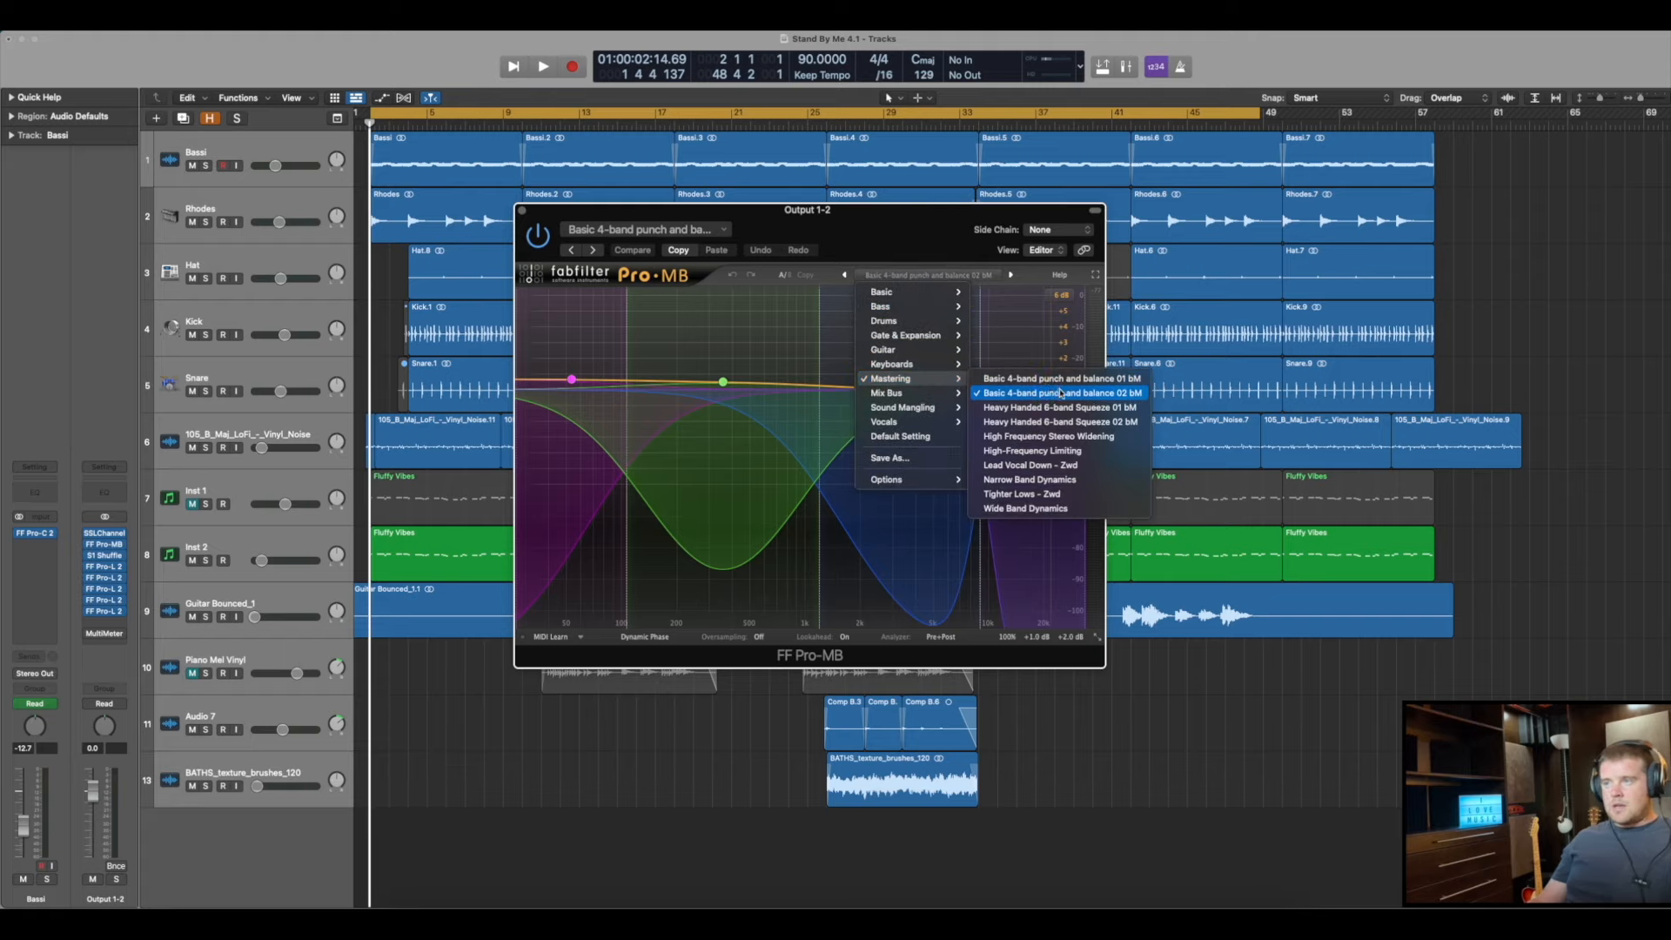
{"action": "left_click", "coordinate": [1019, 350]}
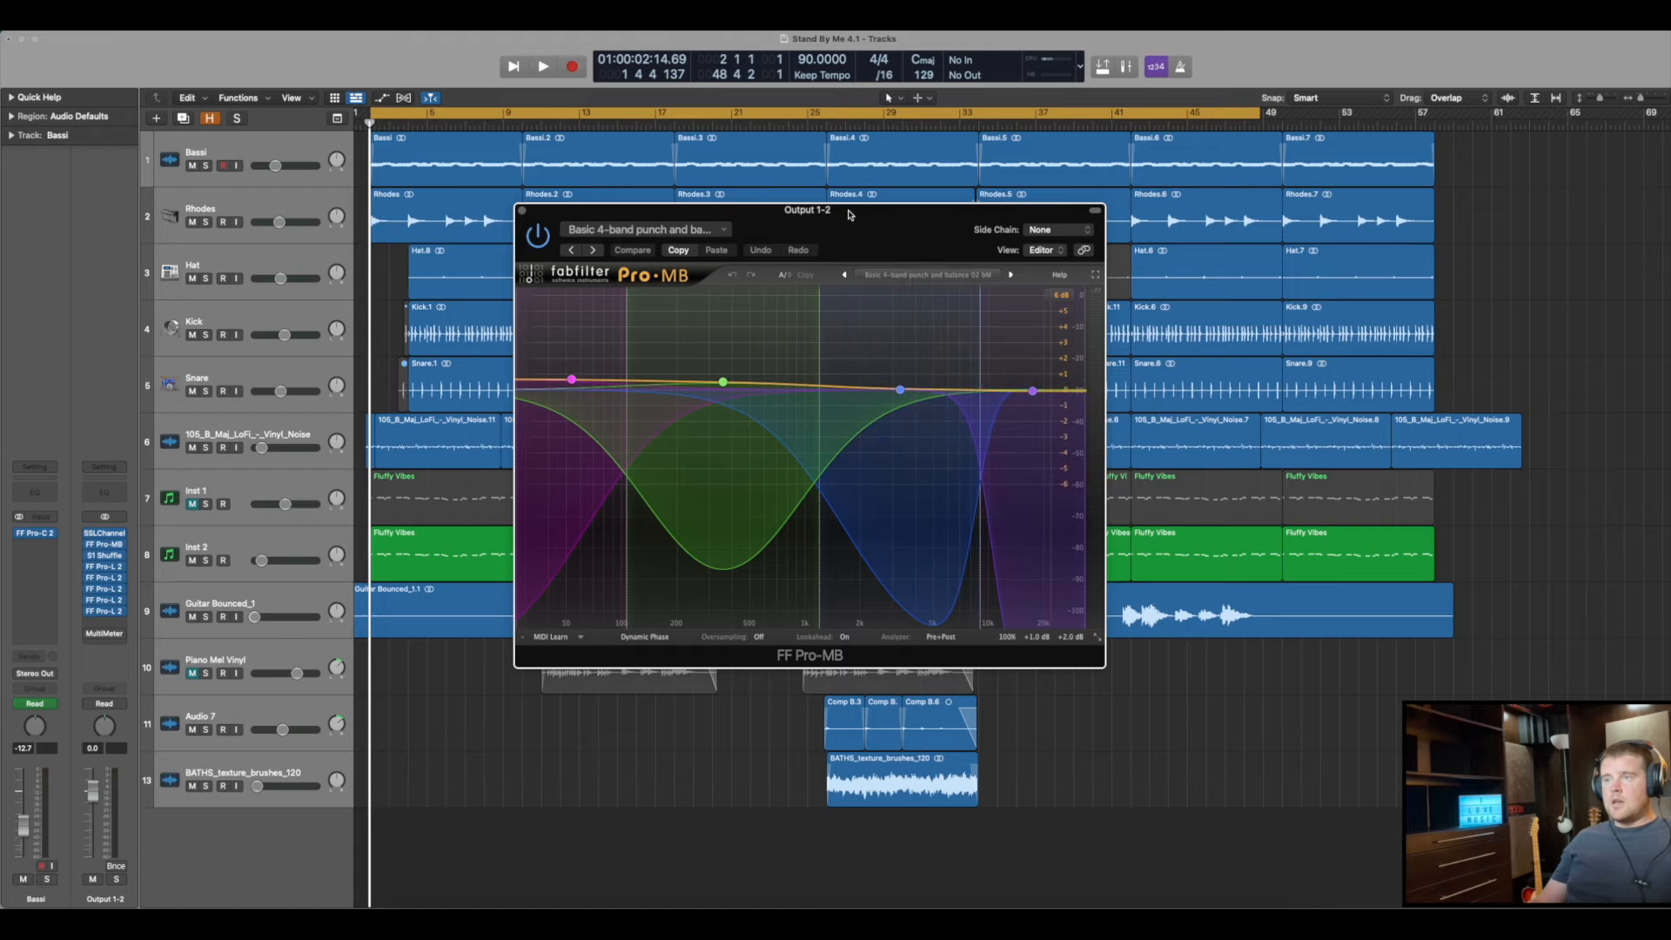
{"action": "left_click", "coordinate": [522, 211]}
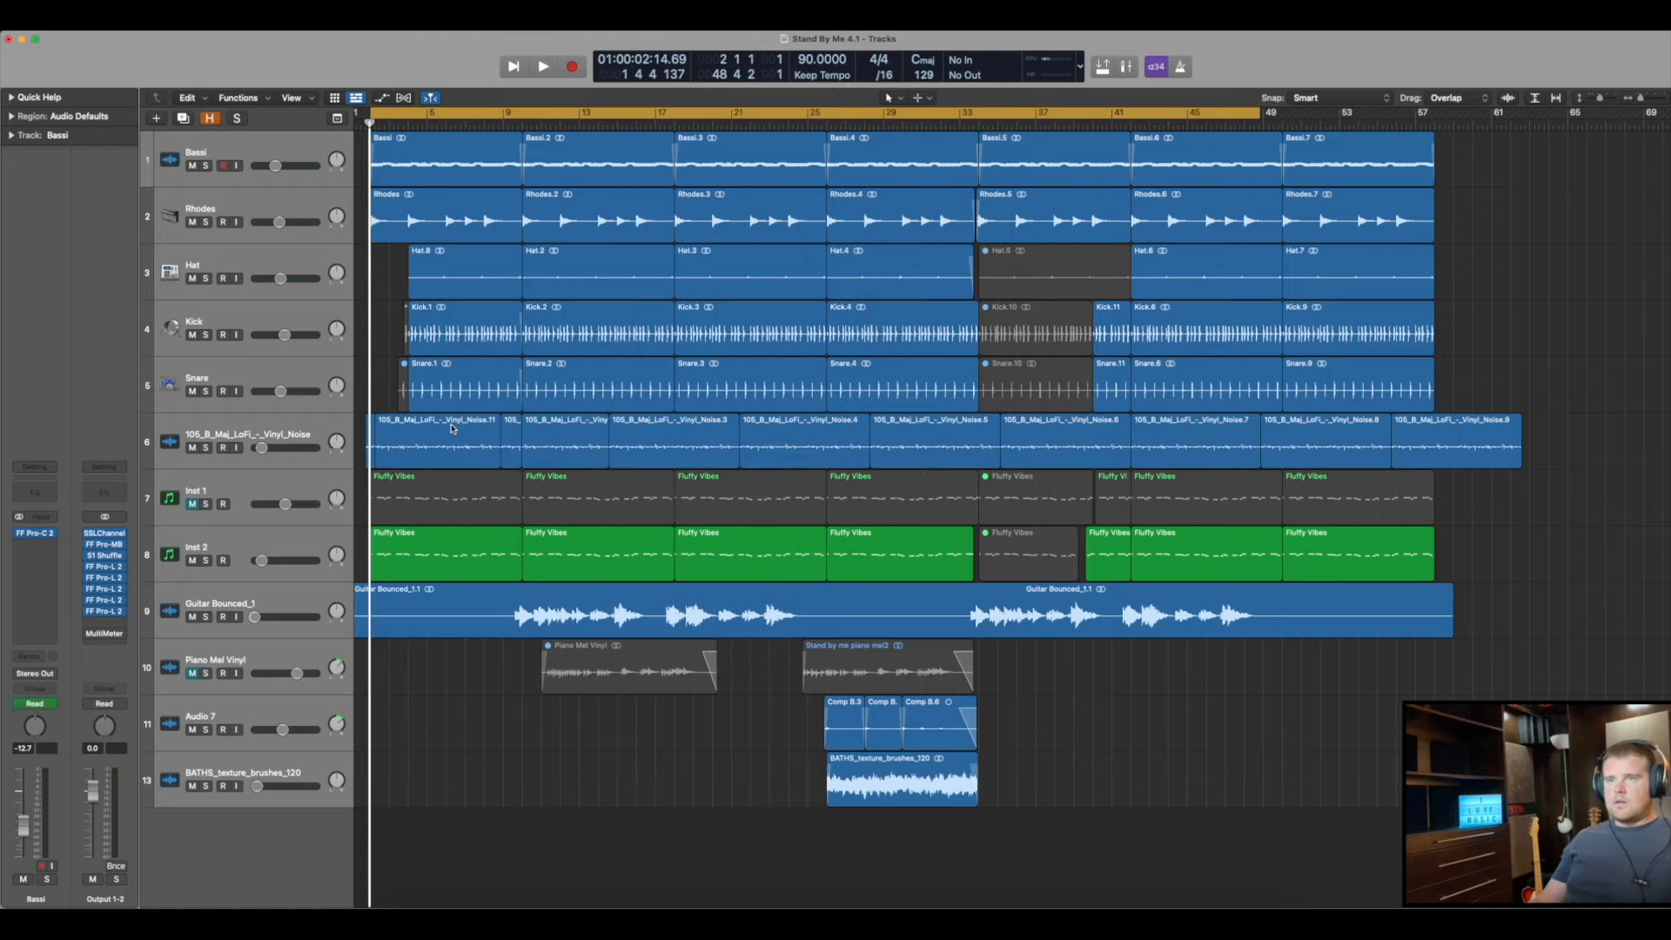
View the S1 Shuffler and the first FF Pro-L 2 on Output 1-2 one after the other, closing each
{"action": "left_click", "coordinate": [107, 560]}
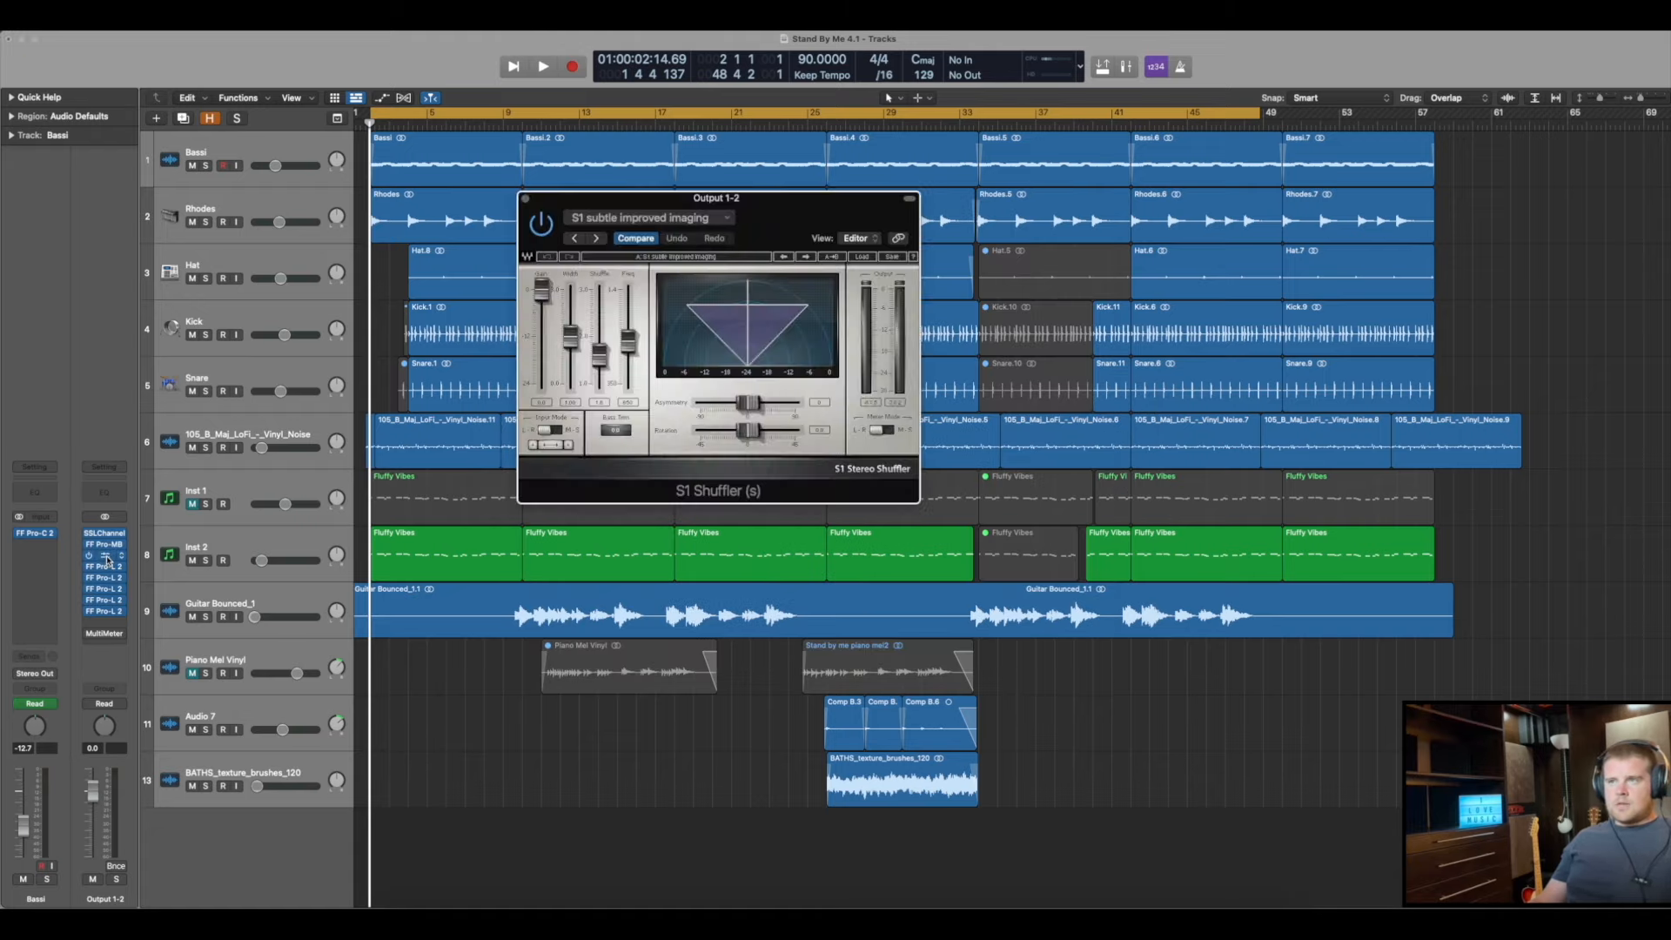
{"action": "left_click", "coordinate": [526, 201]}
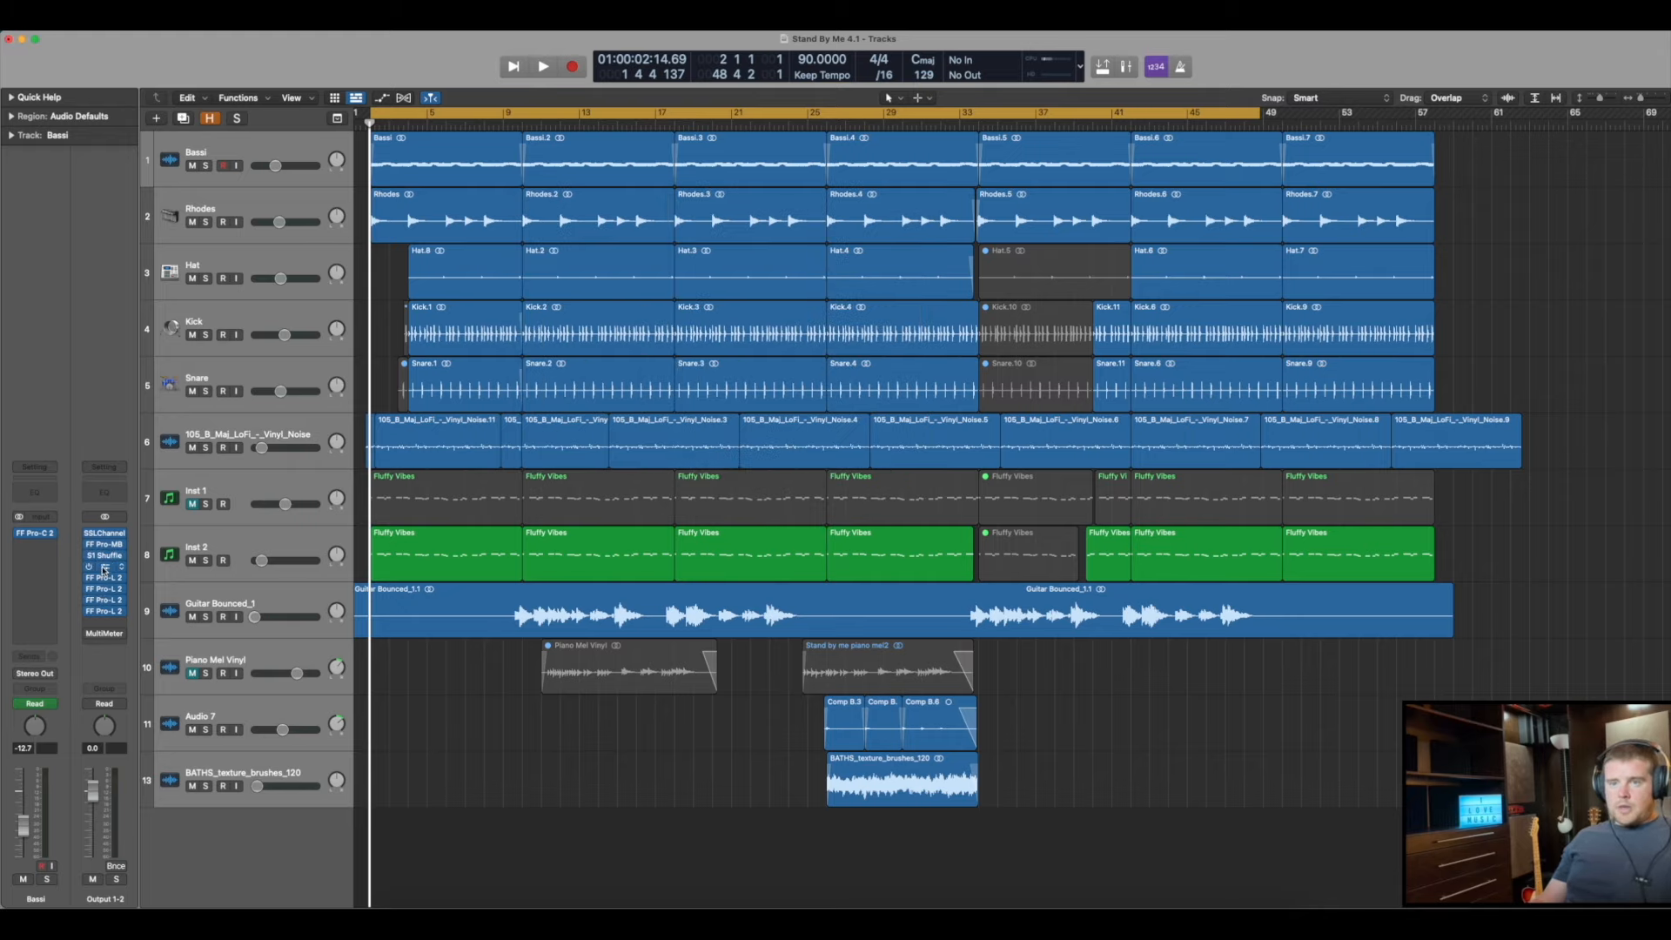
{"action": "left_click", "coordinate": [104, 568]}
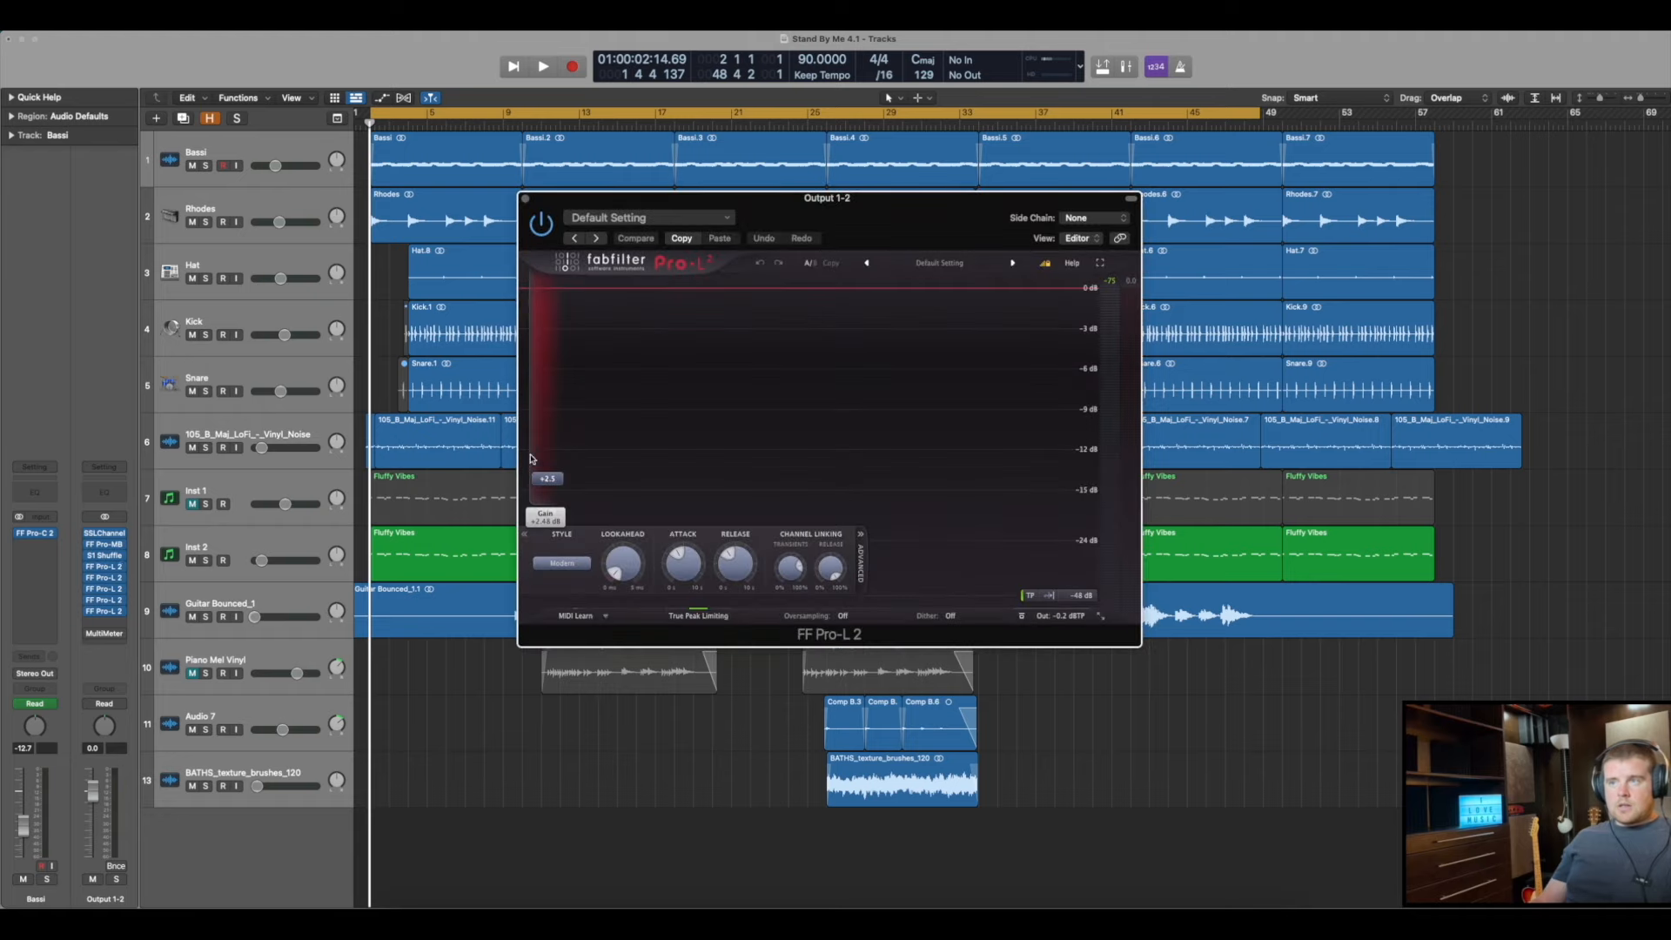
{"action": "left_click", "coordinate": [525, 199]}
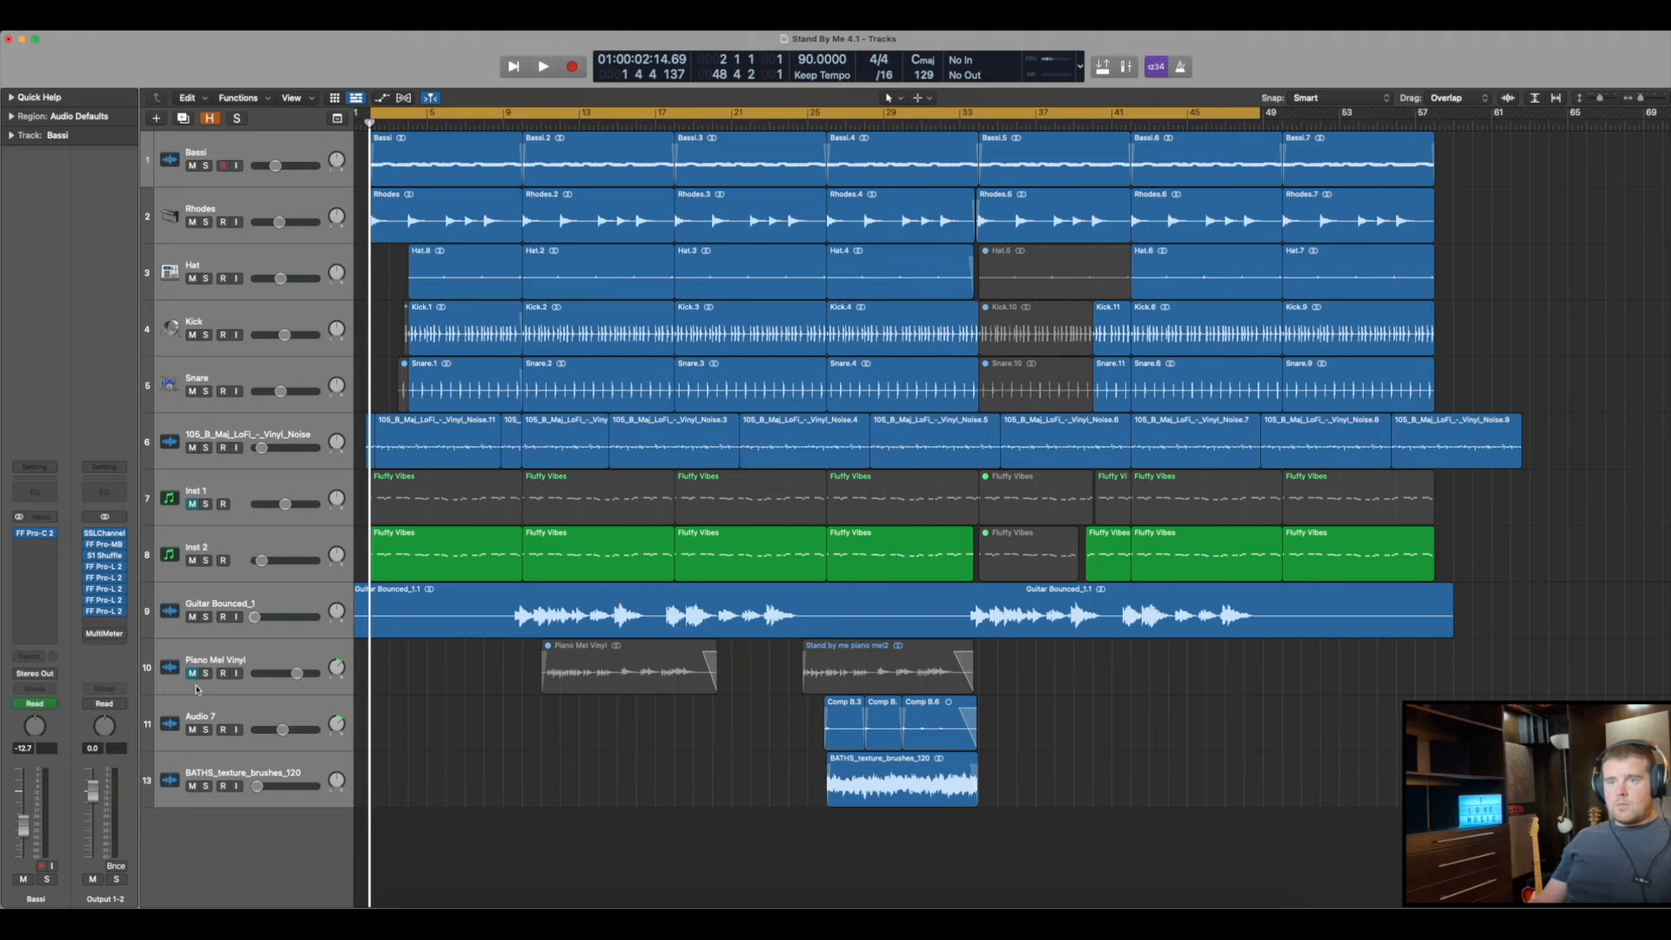
Turn on the MultiMeter on Output 1-2, move its analyzer window clear of the tracks, and close it
{"action": "left_click", "coordinate": [105, 634]}
{"action": "left_click_drag", "start_coordinate": [881, 203], "coordinate": [1494, 413]}
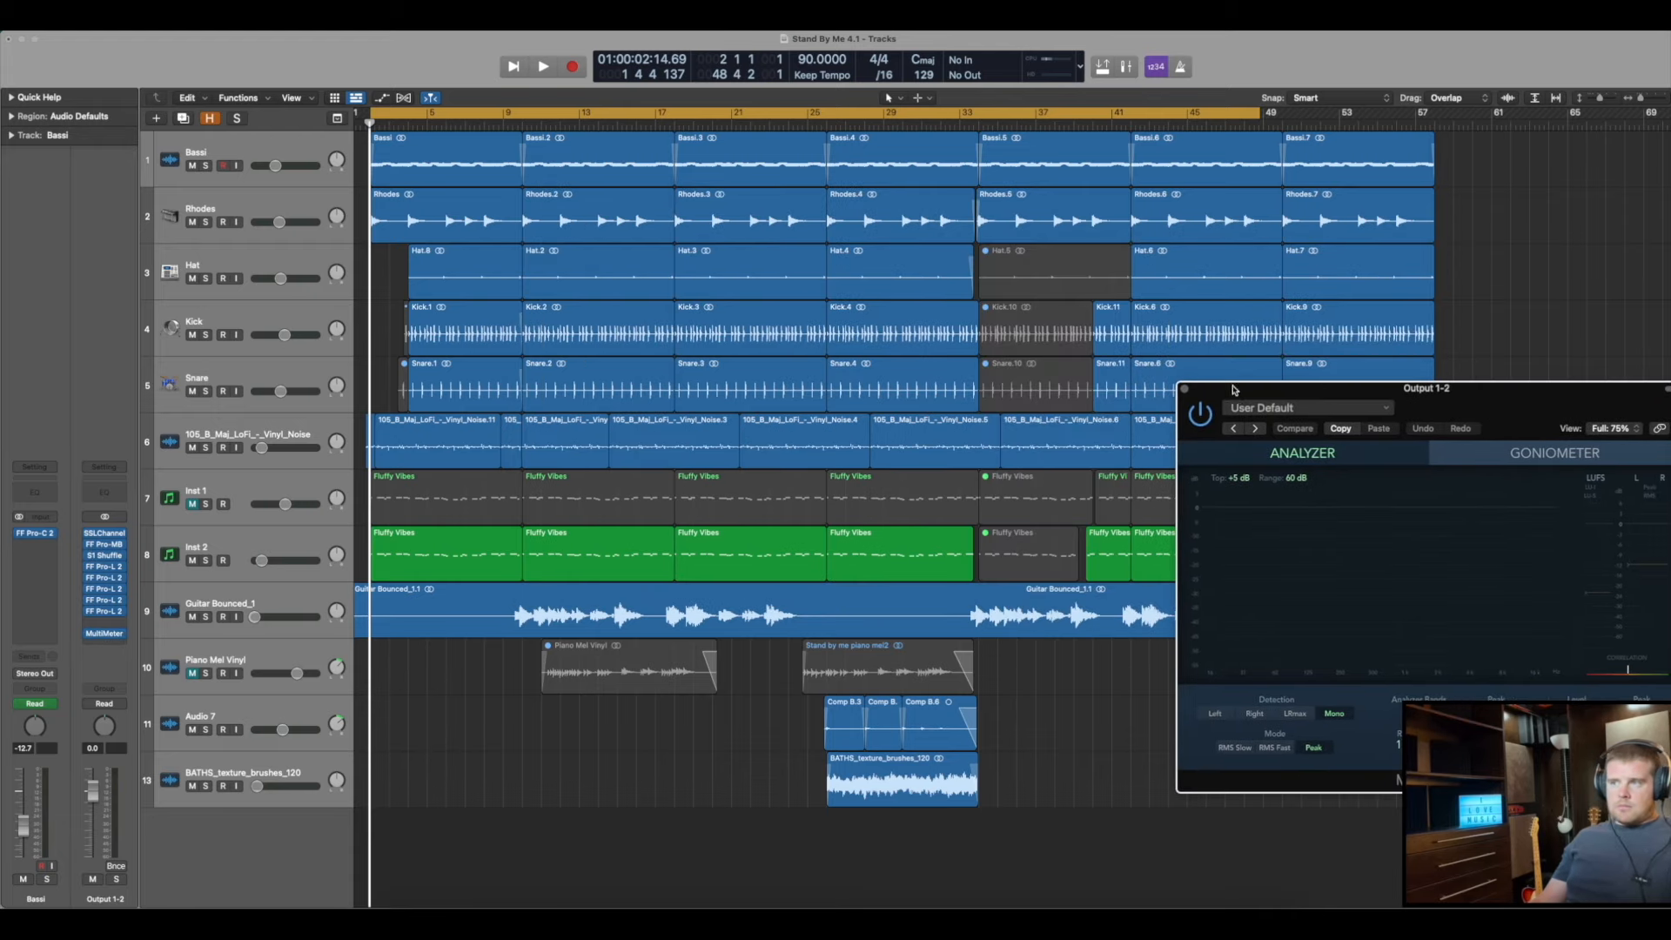
{"action": "left_click_drag", "start_coordinate": [1561, 411], "coordinate": [1560, 410]}
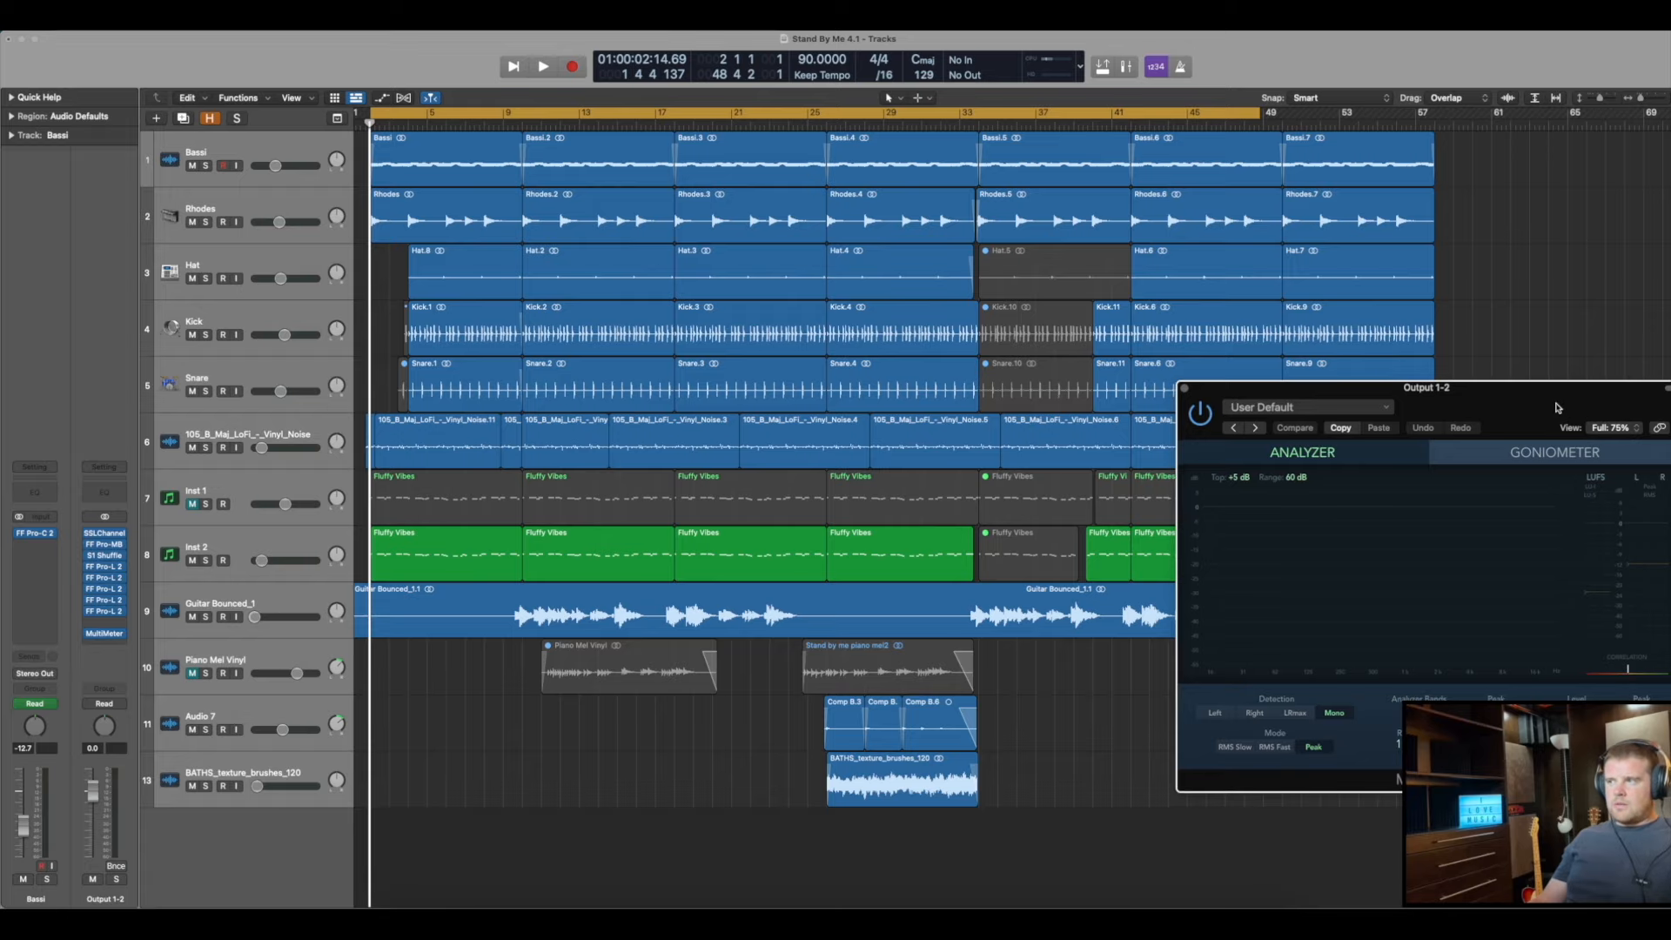
{"action": "left_click", "coordinate": [1185, 390]}
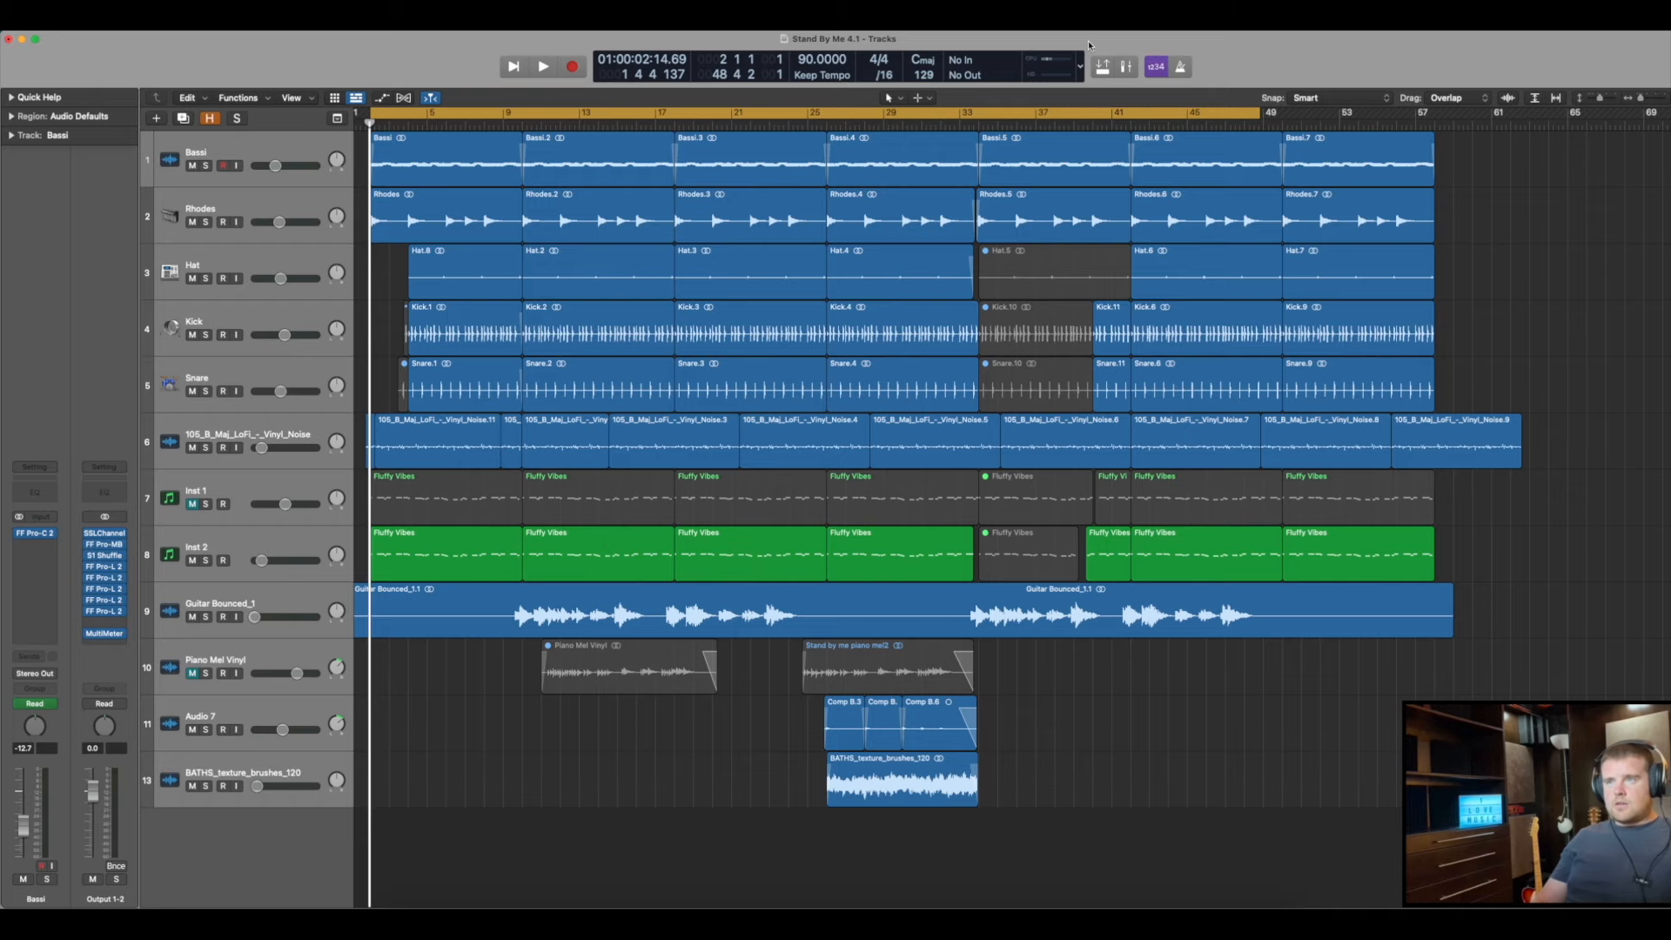
{"action": "key", "text": "super+Up"}
{"action": "key", "text": "super+Down"}
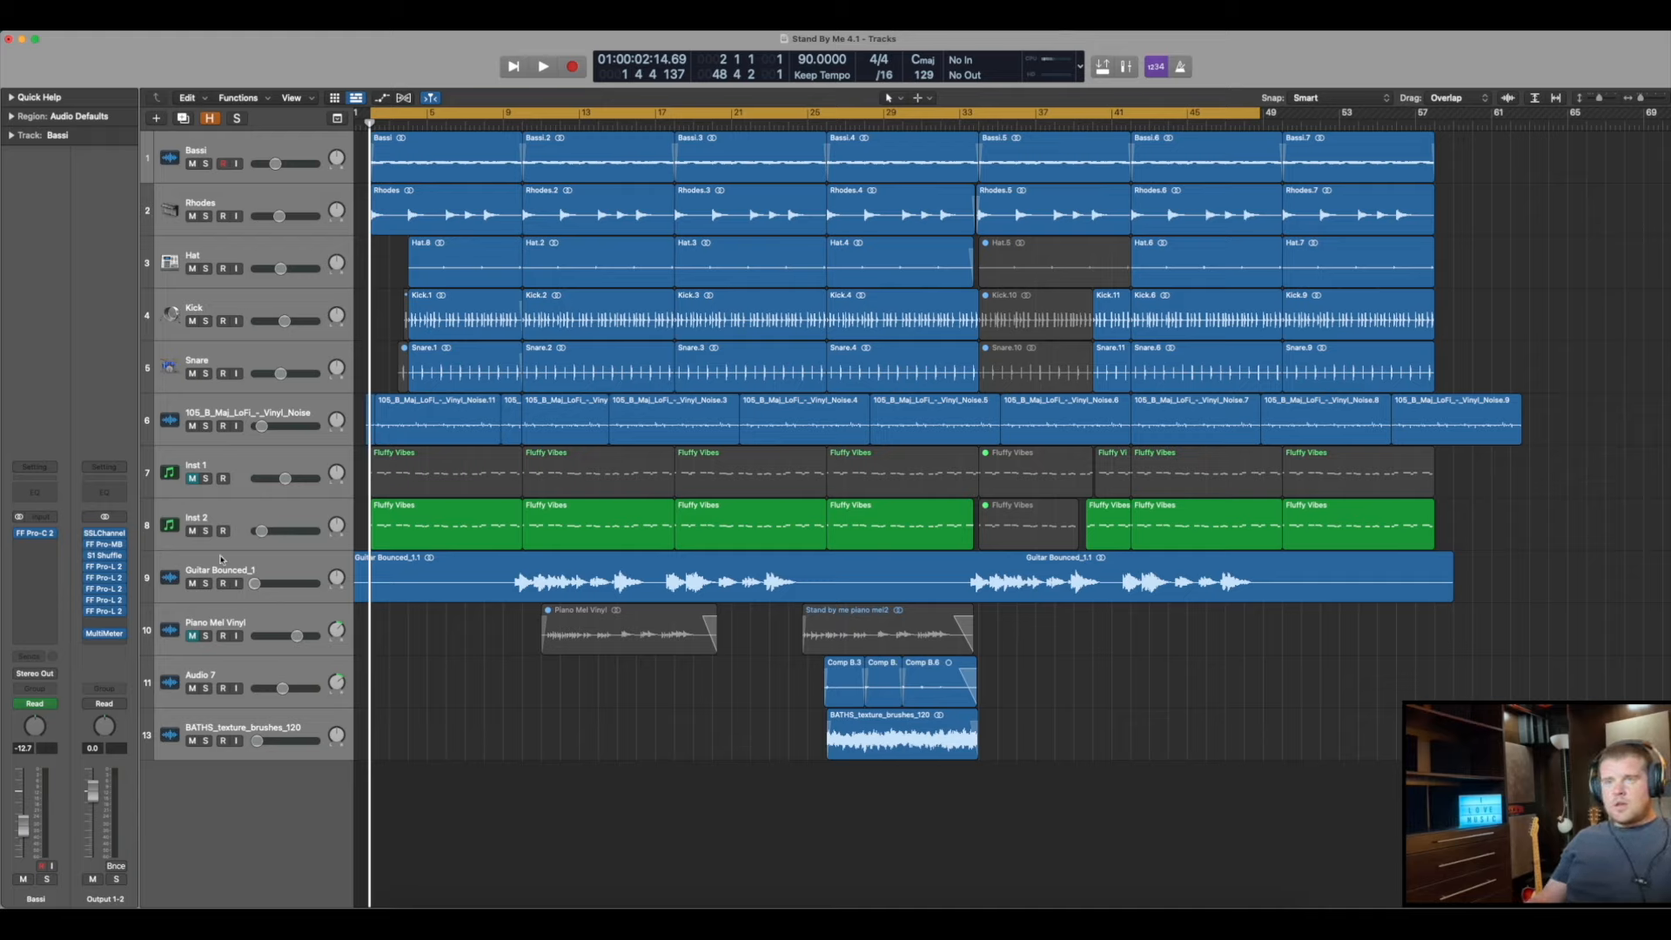
Add the Mastering The Mix REFERENCE plug-in to Output 1-2 after the MultiMeter and close its authorisation window
{"action": "left_click", "coordinate": [112, 644]}
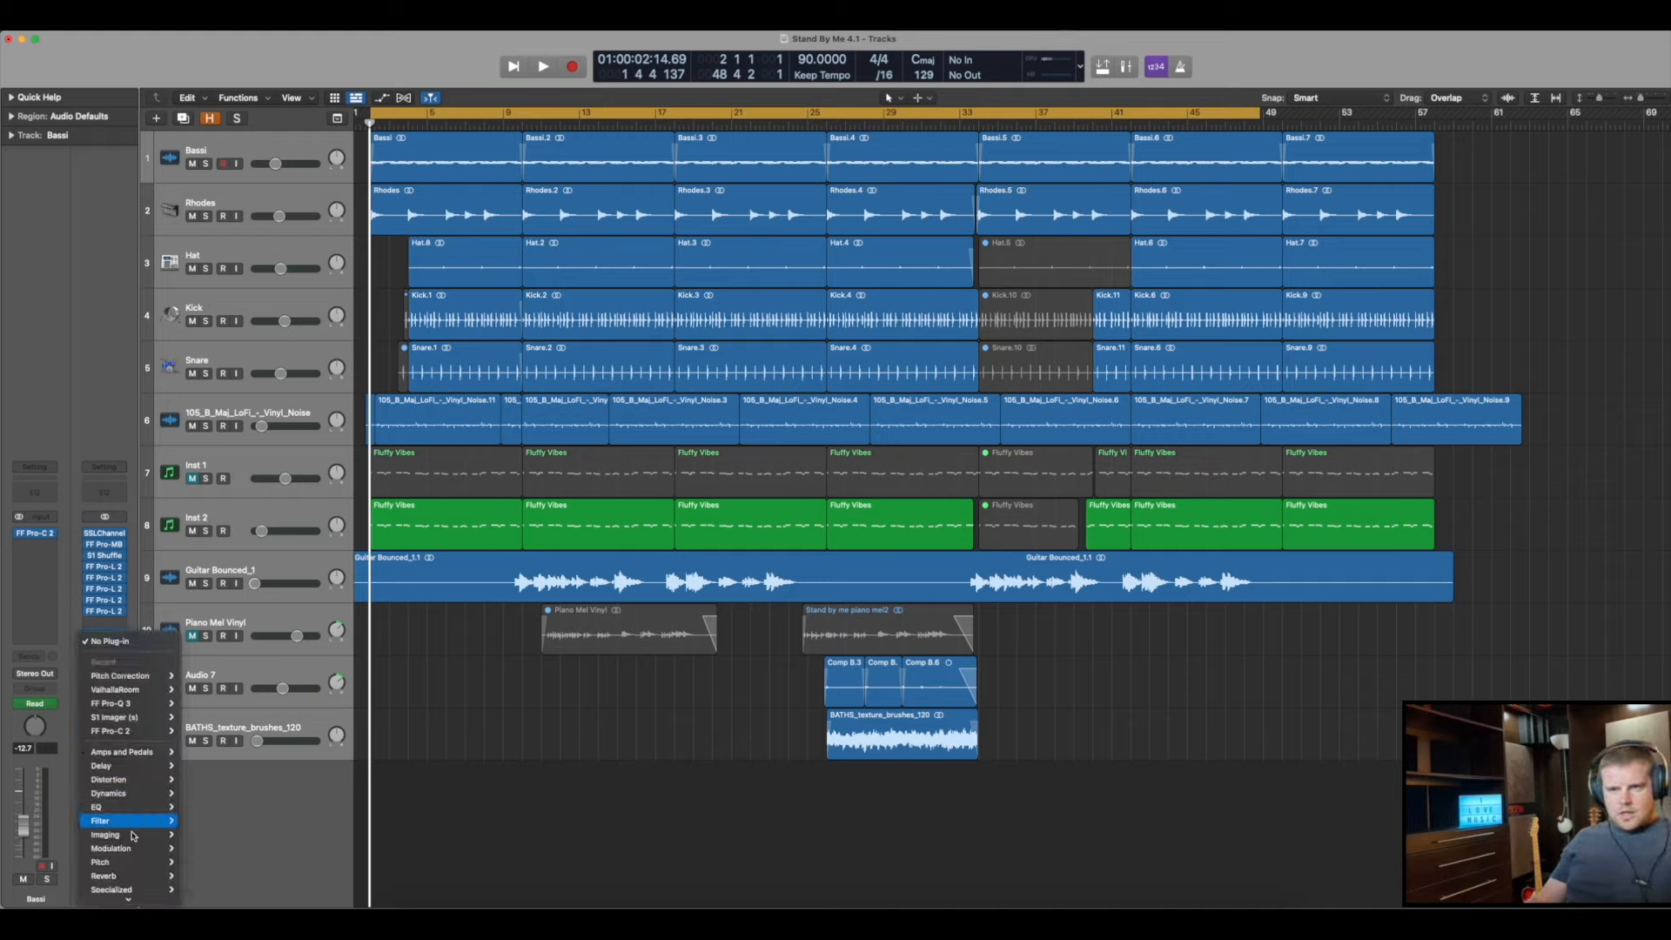
{"action": "mouse_move", "coordinate": [145, 902]}
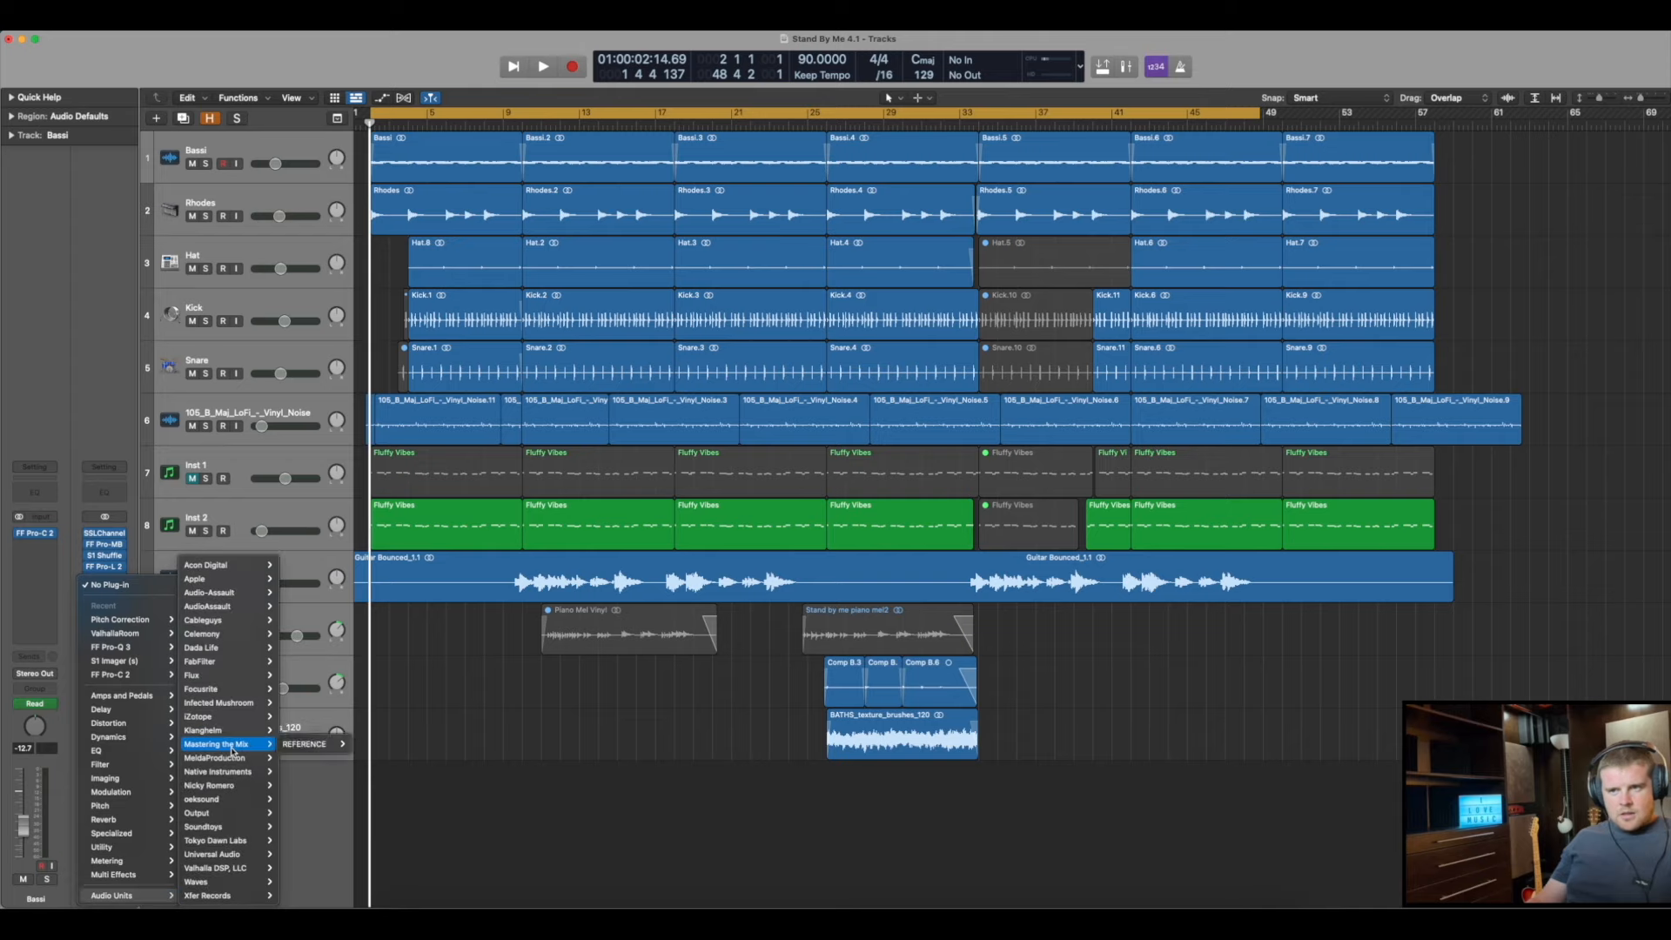
{"action": "mouse_move", "coordinate": [243, 705]}
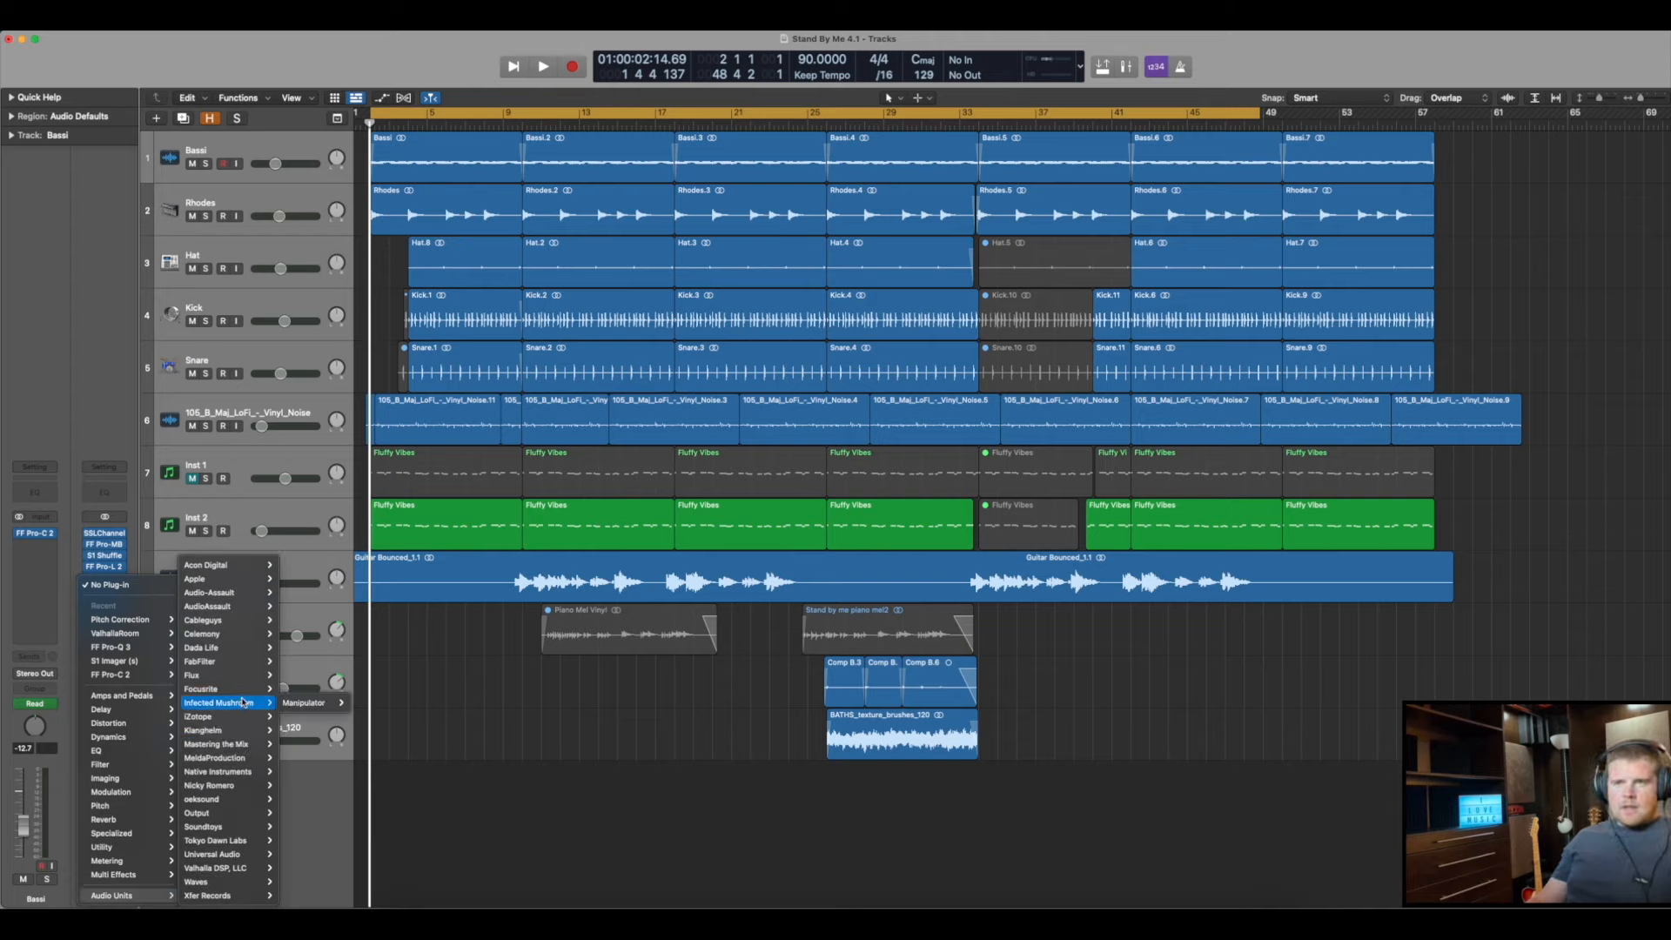
{"action": "mouse_move", "coordinate": [247, 624]}
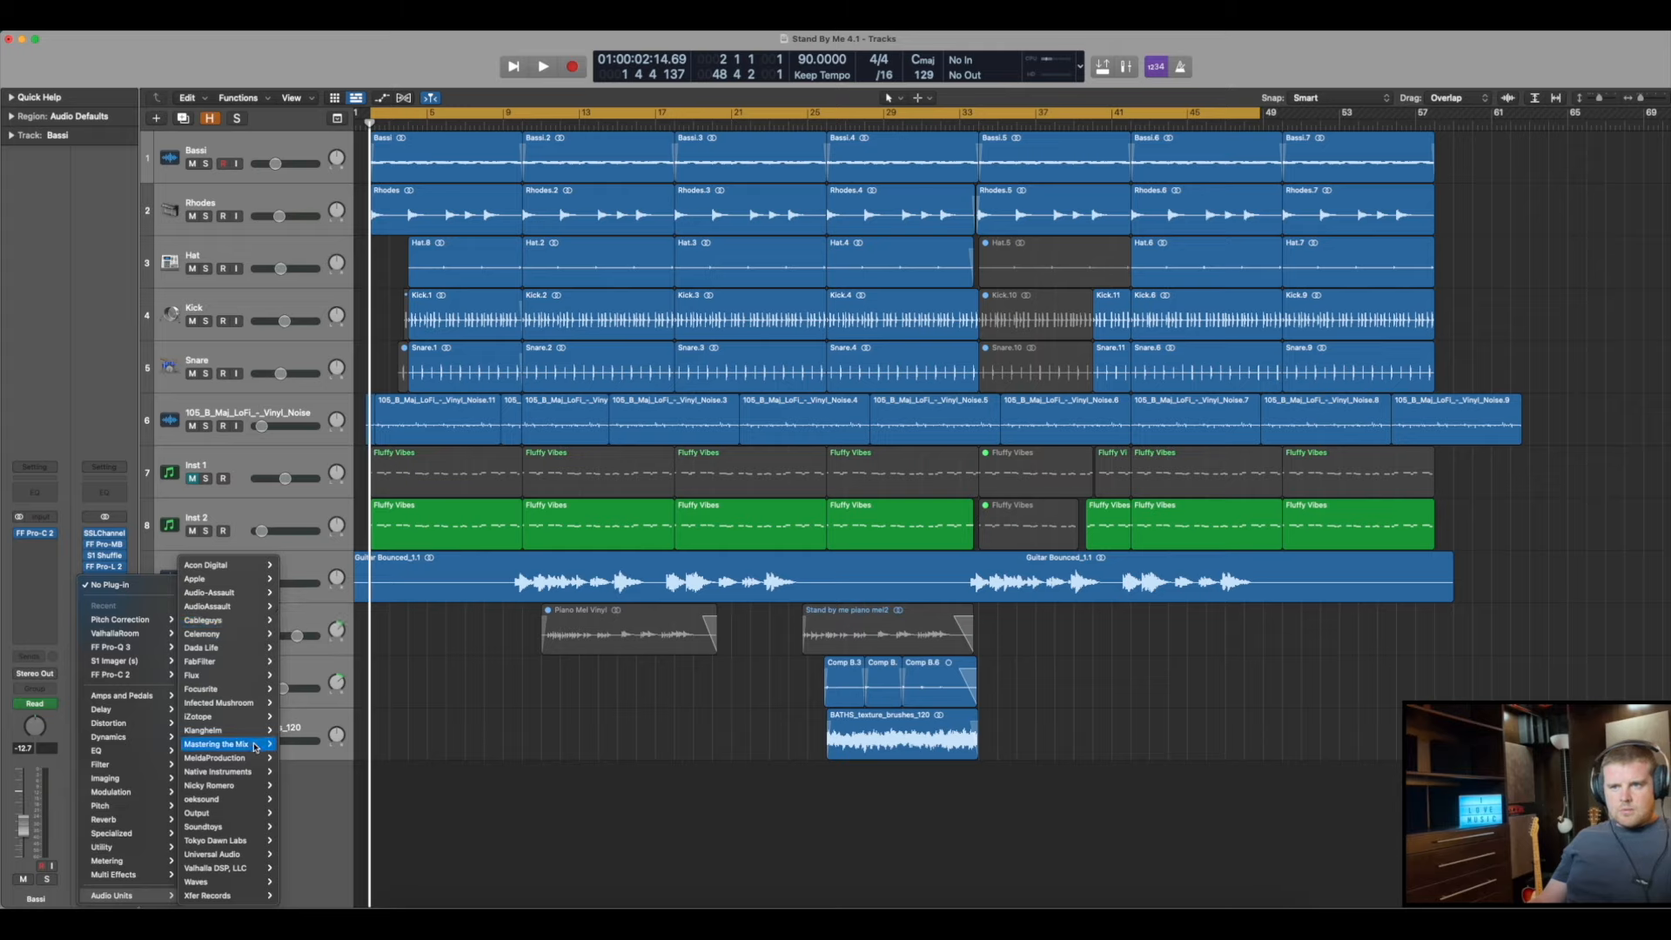
{"action": "left_click", "coordinate": [368, 746]}
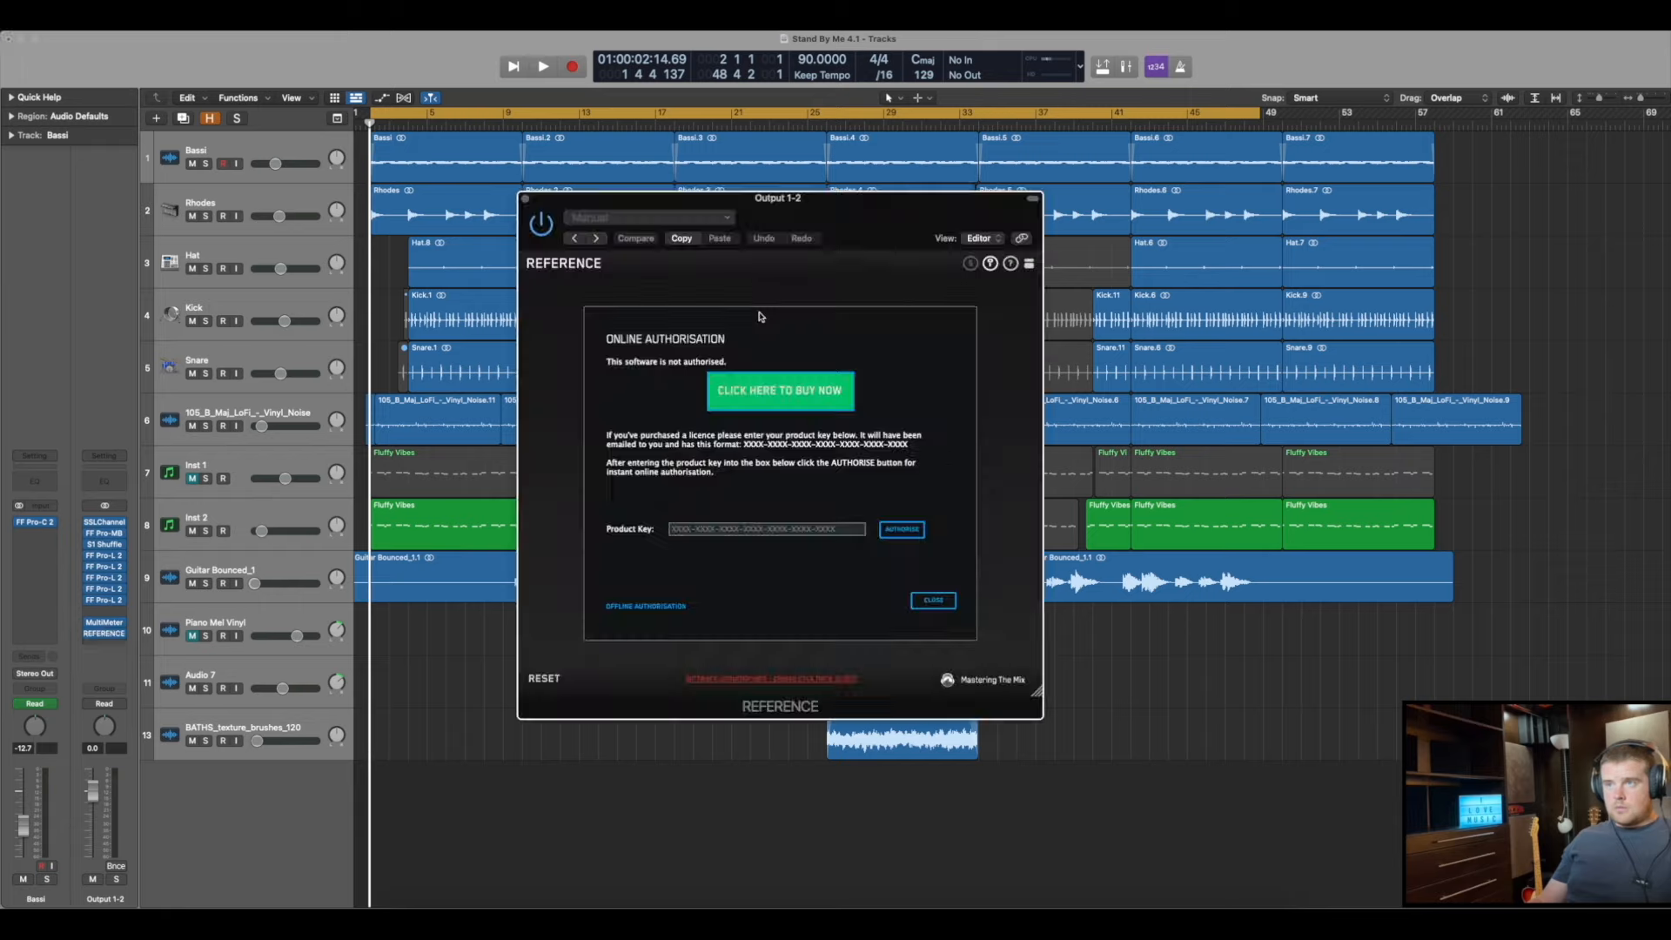
{"action": "left_click_drag", "start_coordinate": [819, 211], "coordinate": [838, 206]}
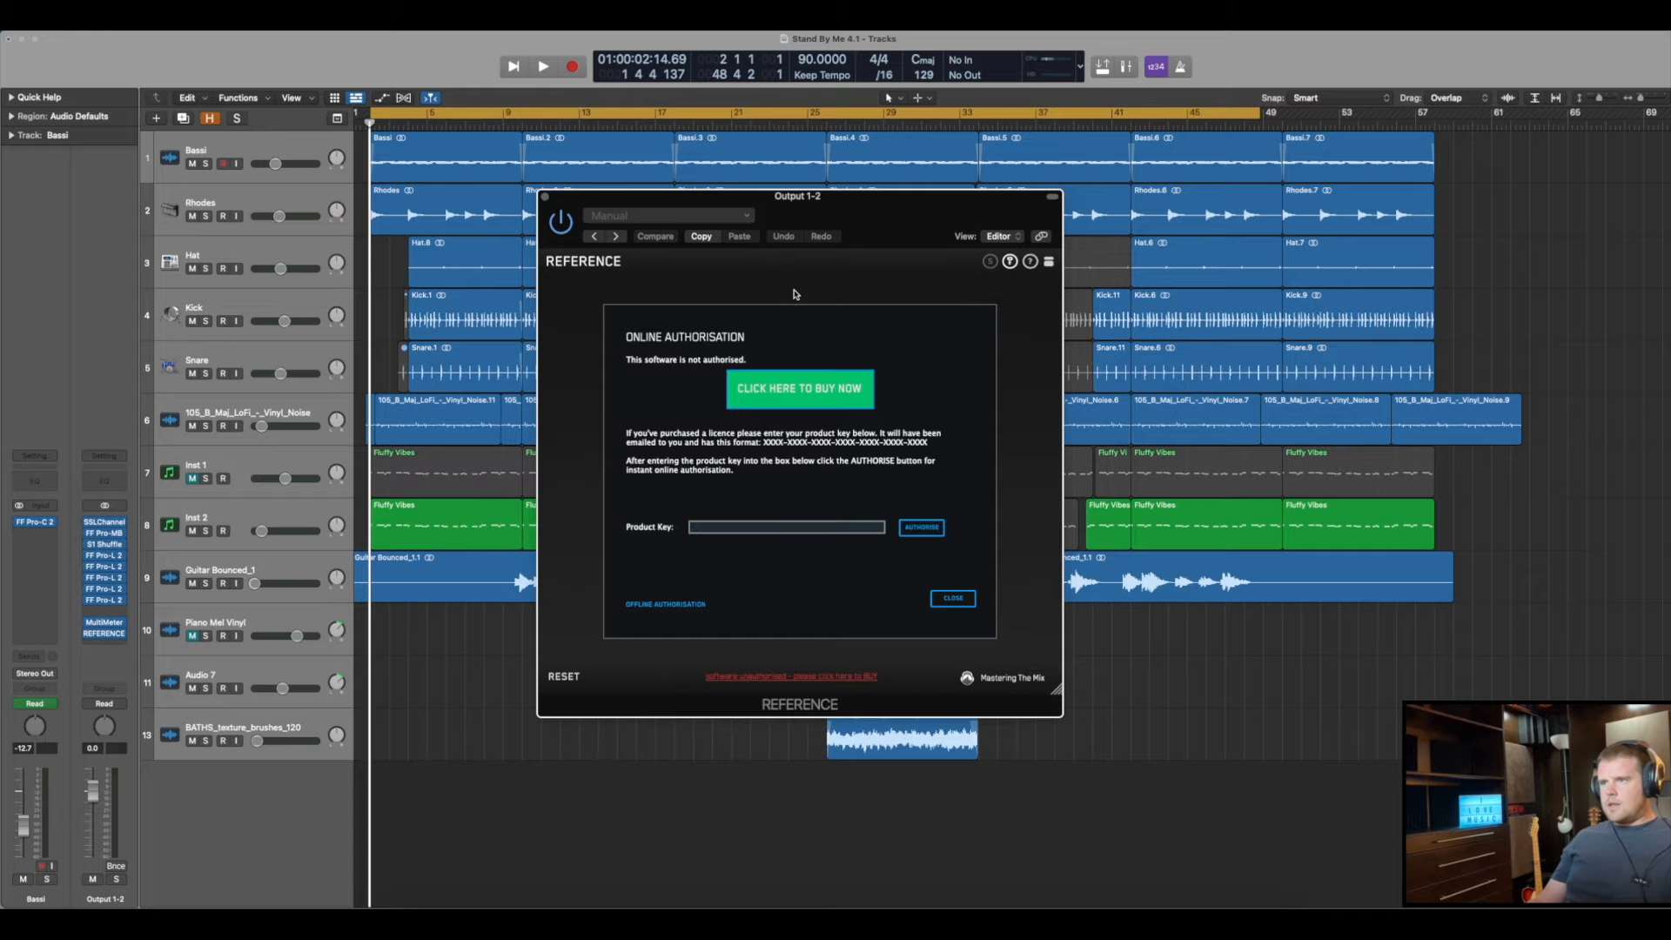
{"action": "left_click", "coordinate": [545, 199]}
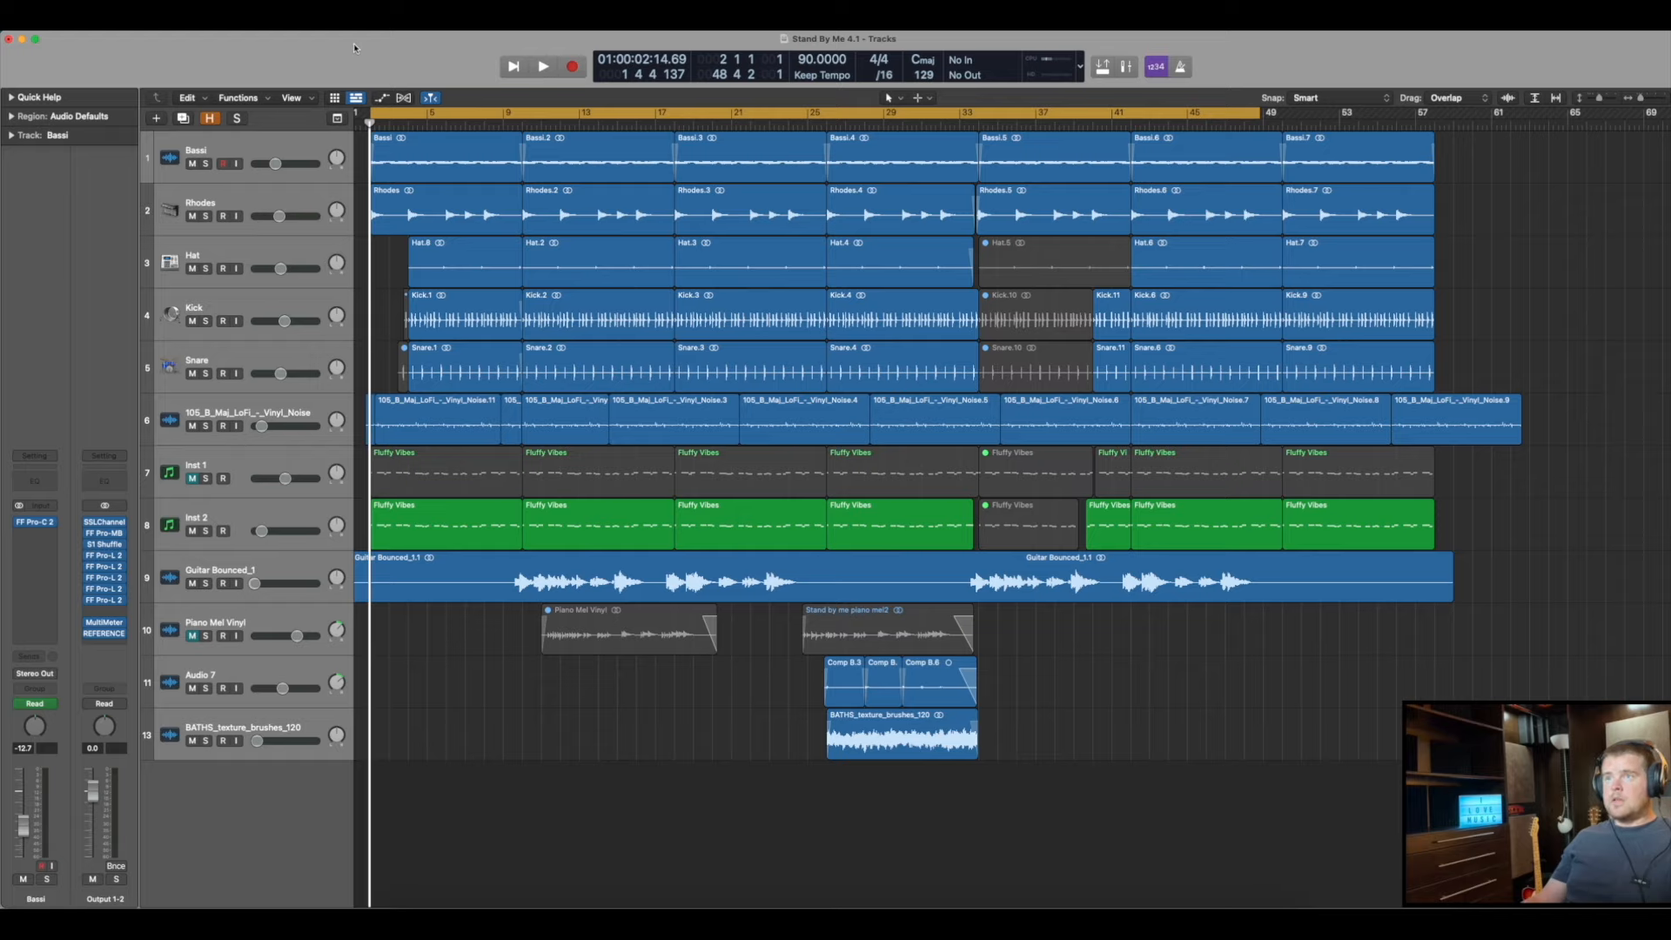
Play the version 4.1 arrangement from bar 2 to listen to the full mix
{"action": "key", "text": "space"}
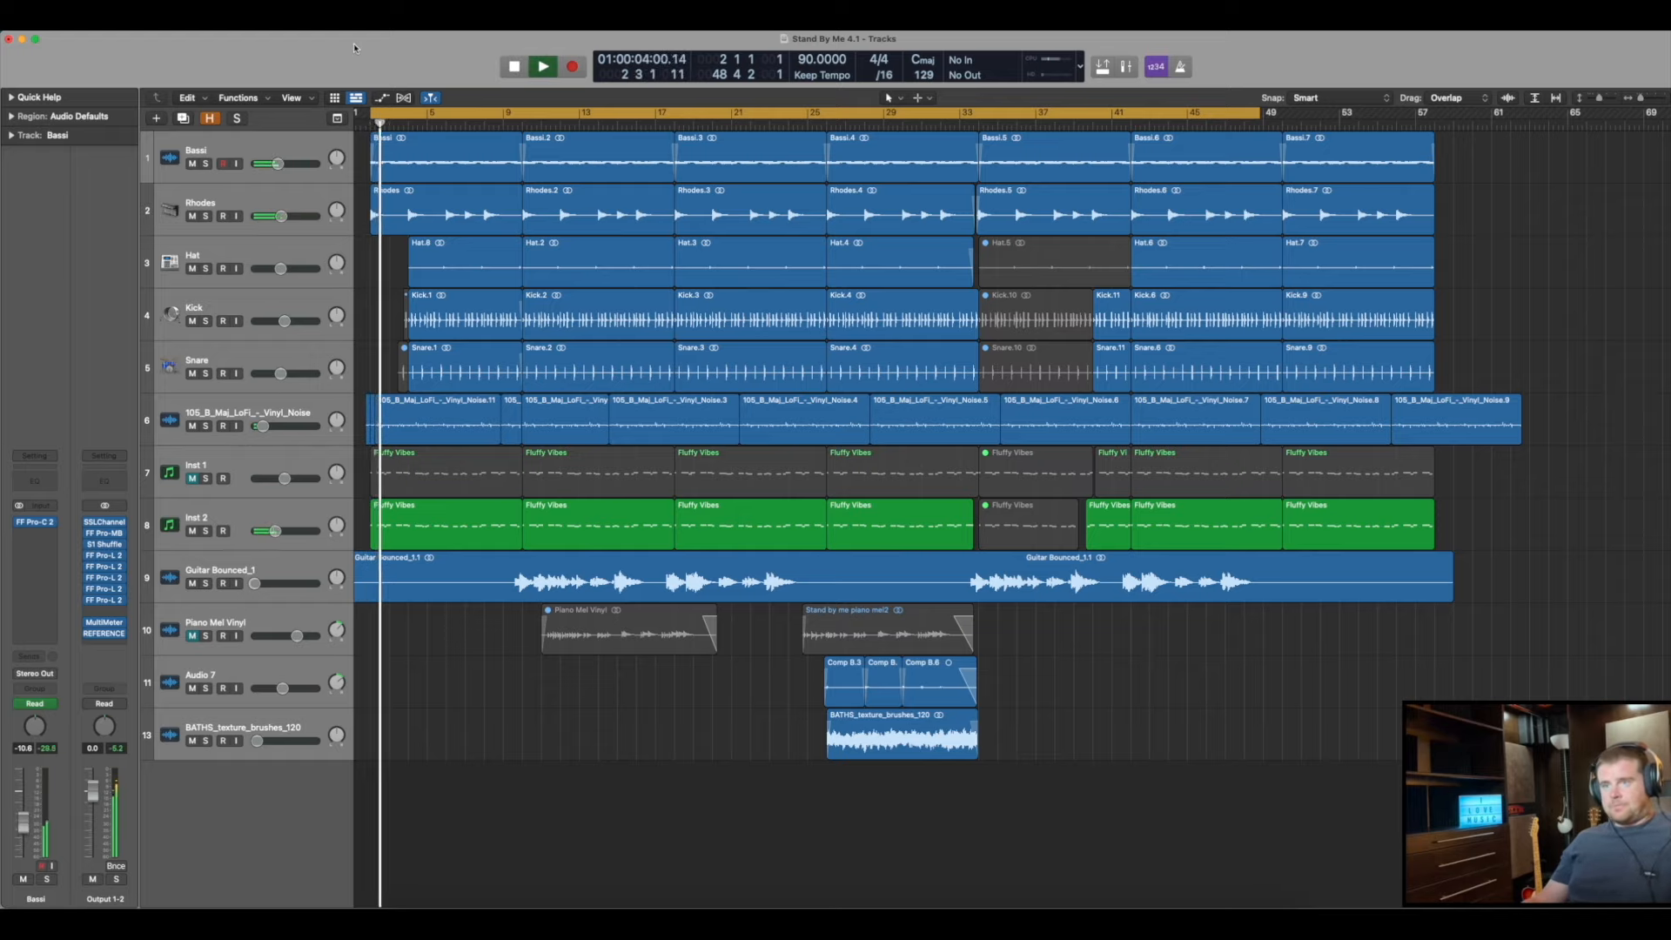